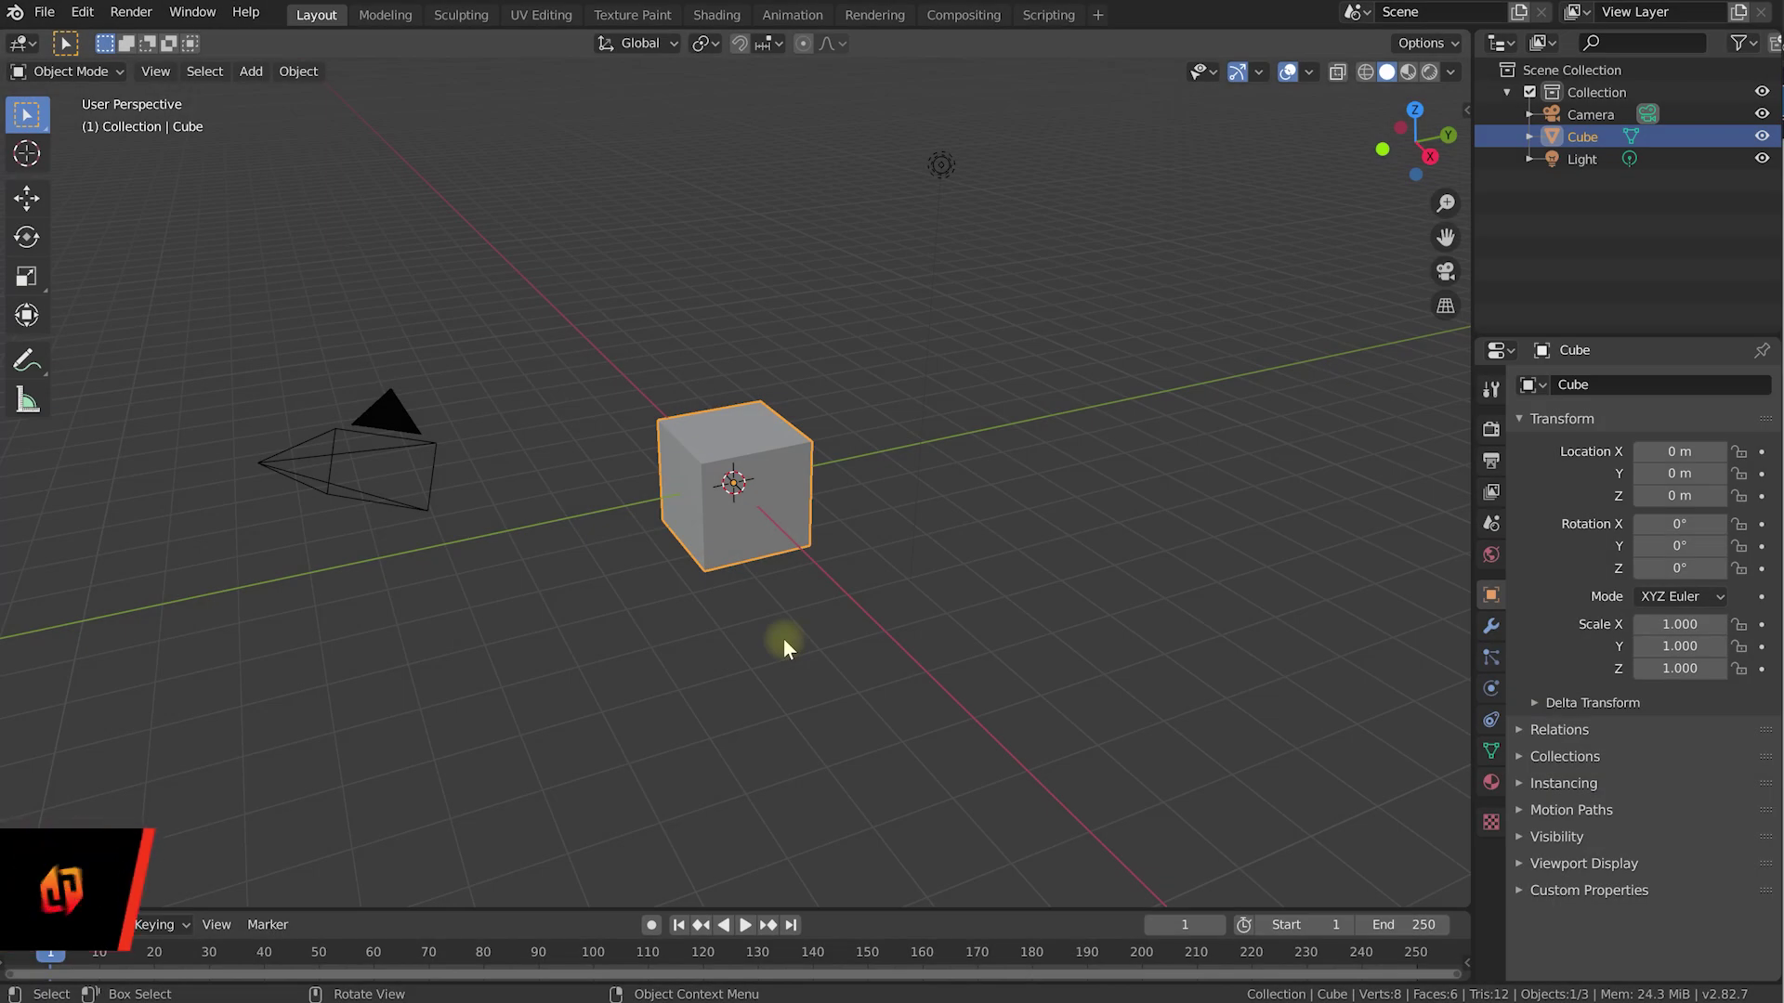
Move the cube 1 m up along the global Z axis with snapping turned on.
middle_drag(768, 638, 700, 548)
scroll(730, 584, up, 4)
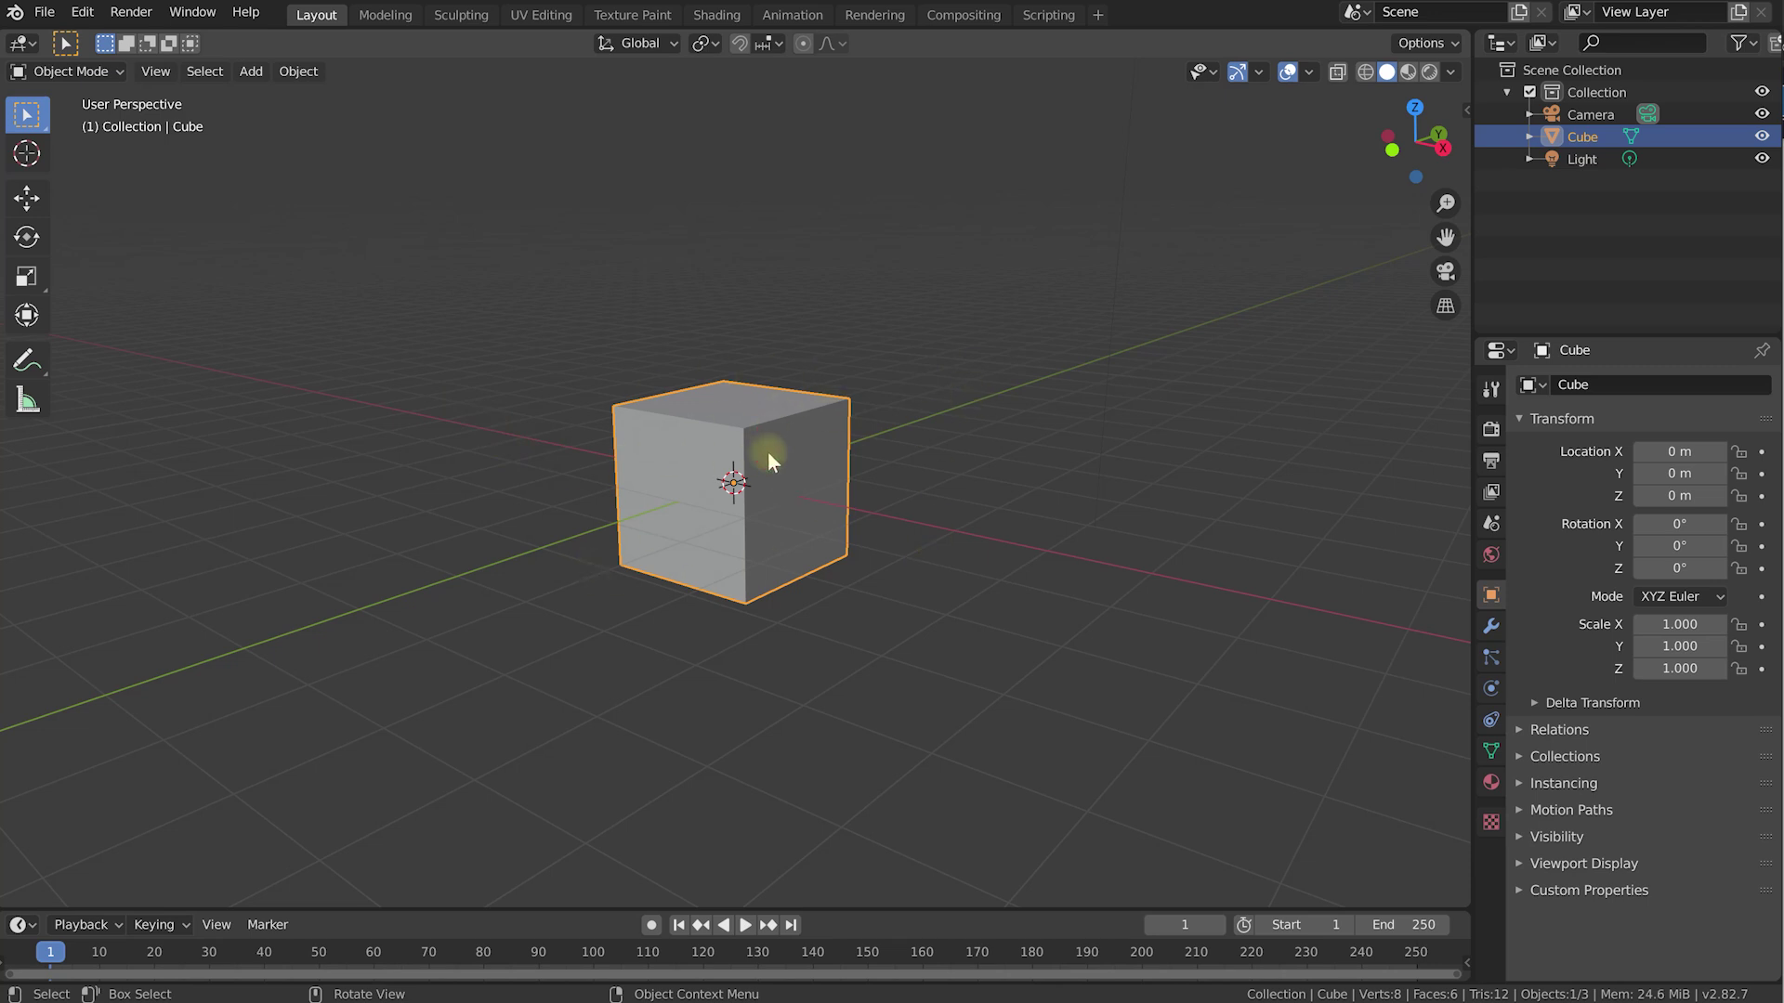
key(g)
key(z)
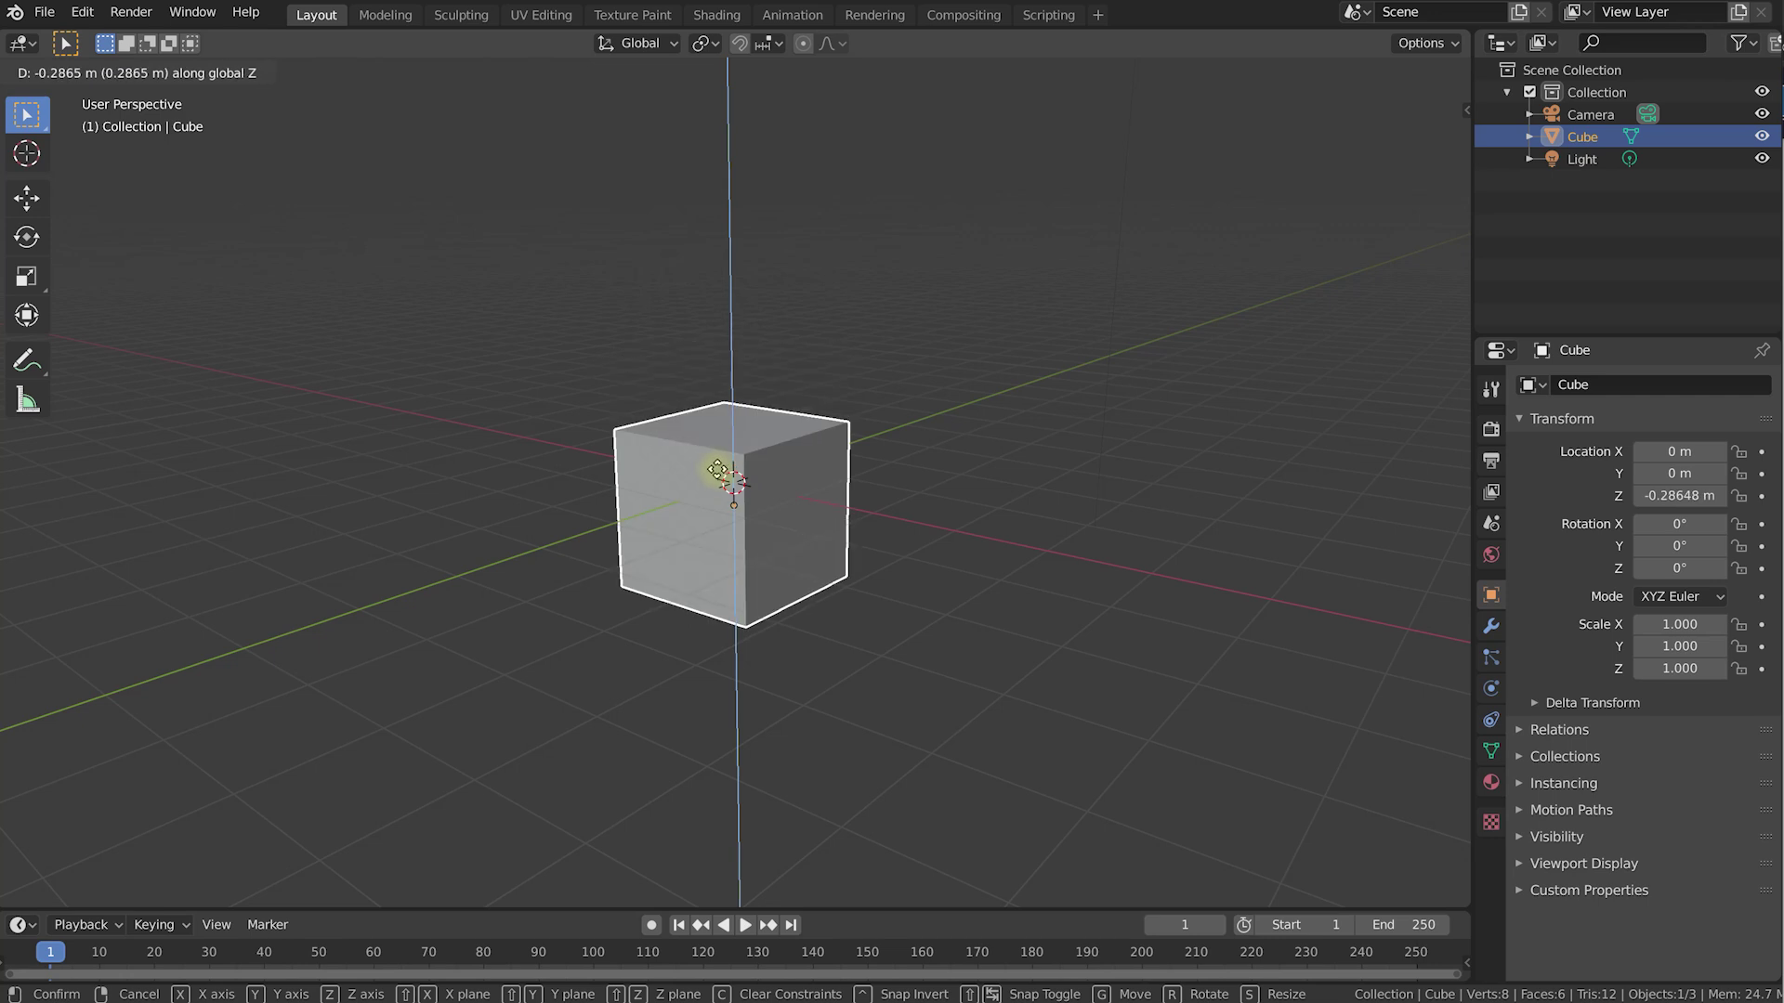
key(shift+Tab)
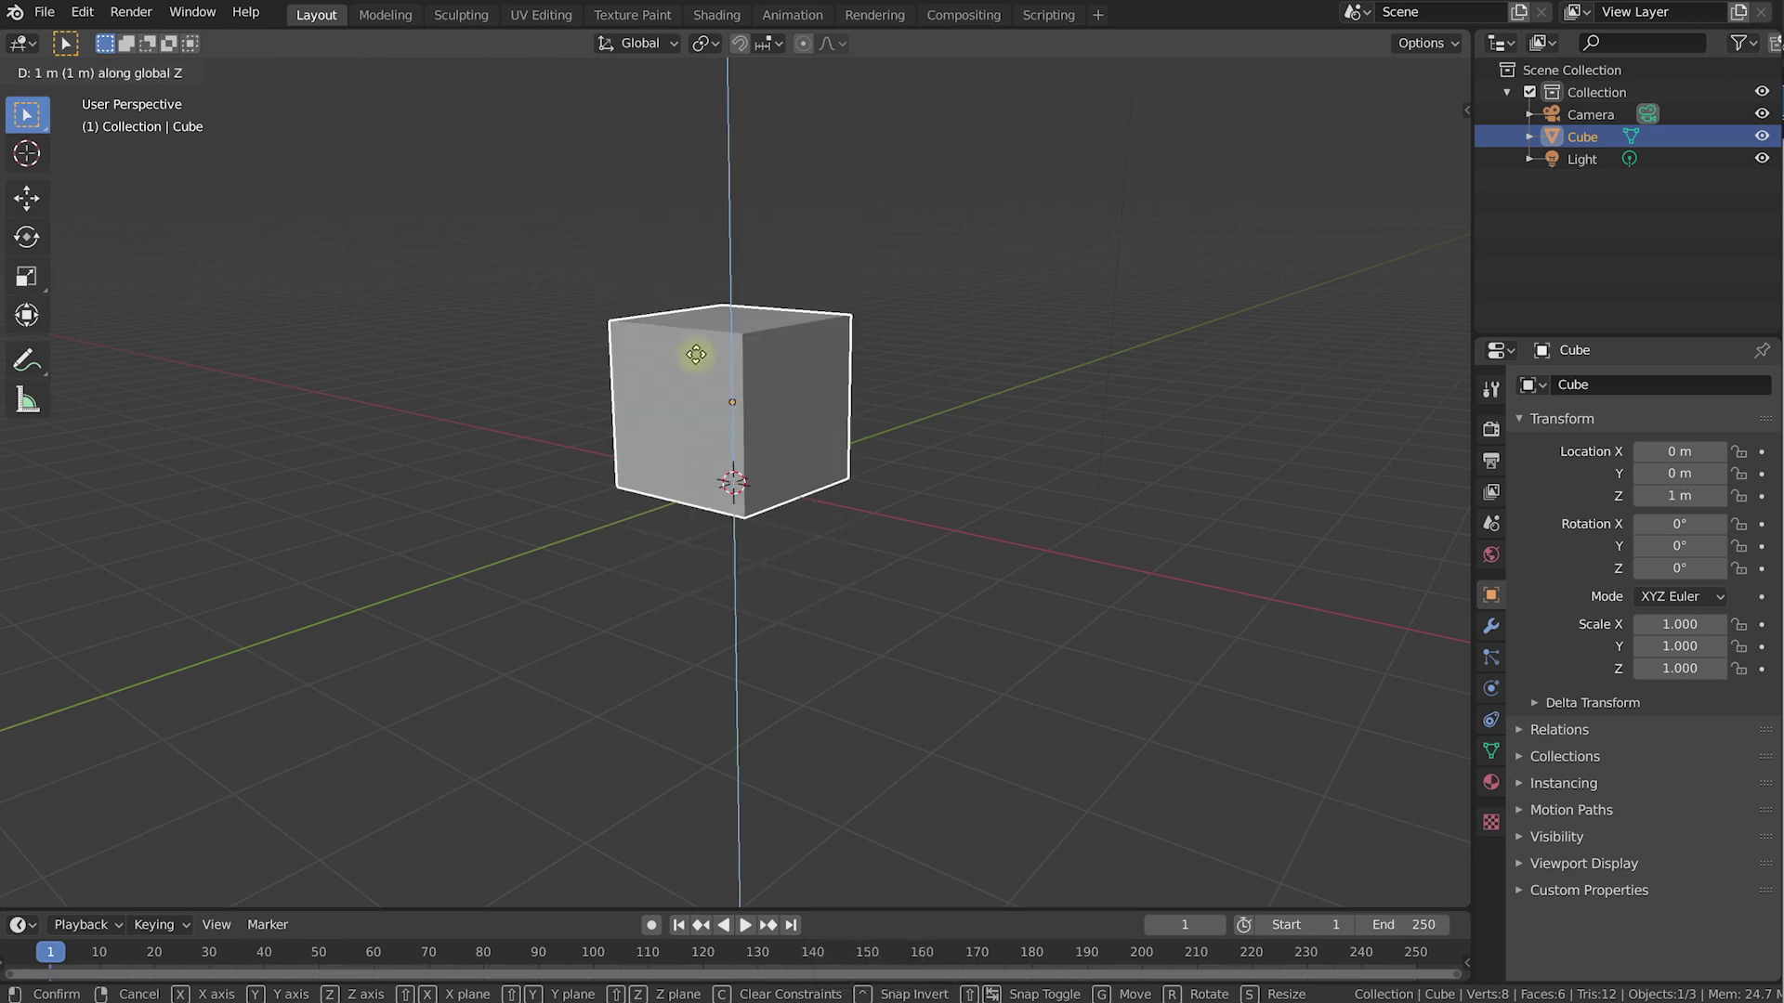
click(695, 354)
Add a mesh plane at the origin beneath the cube and scale it by a factor of 10.
mouse_move(743, 575)
middle_down()
mouse_move(794, 541)
mouse_move(751, 570)
middle_up()
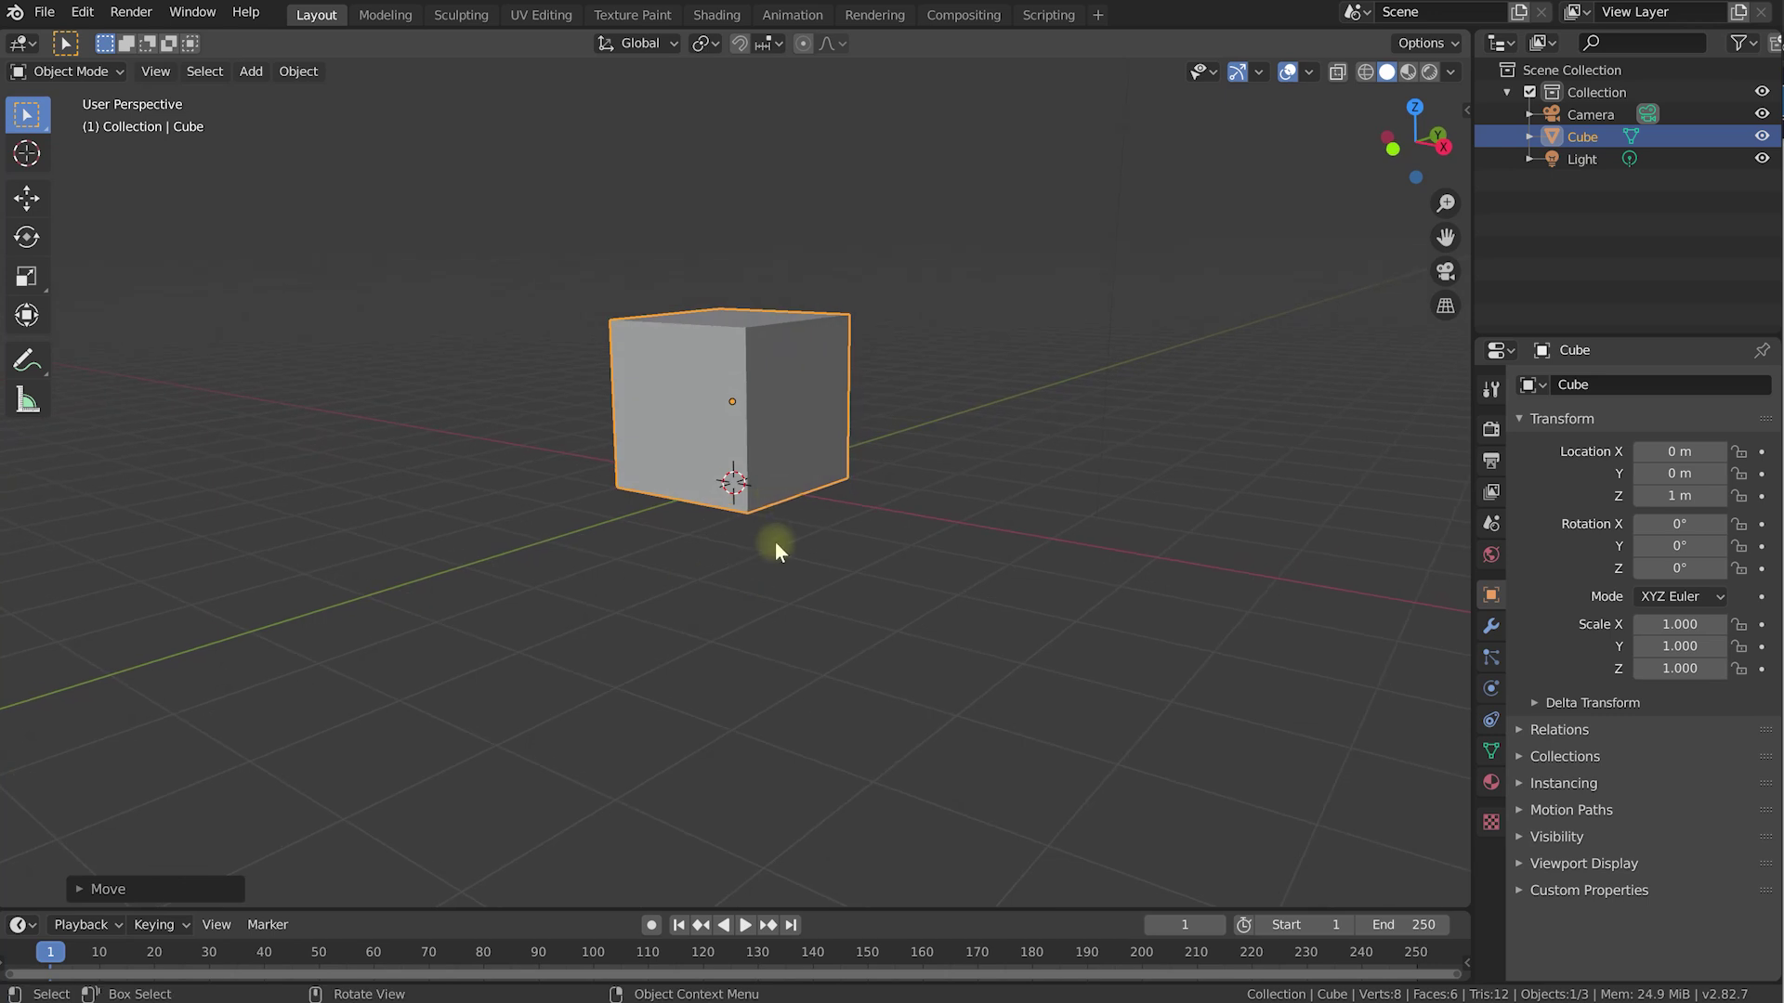
key(shift+a)
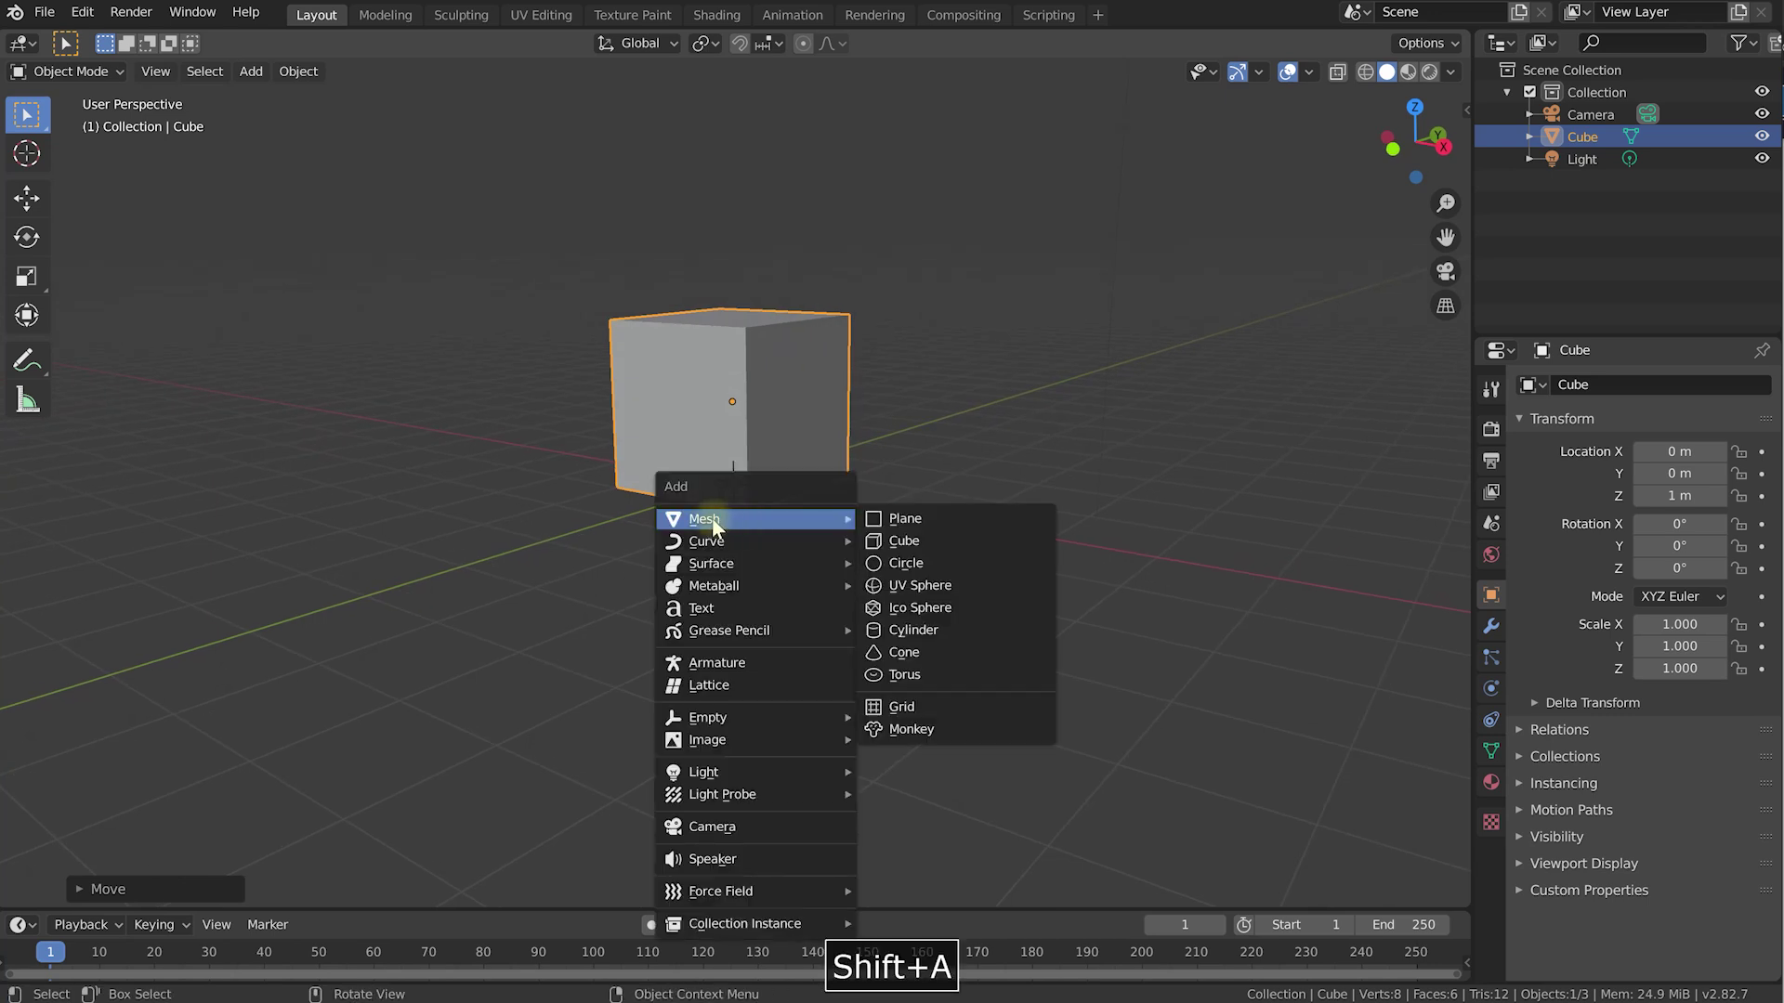
click(903, 519)
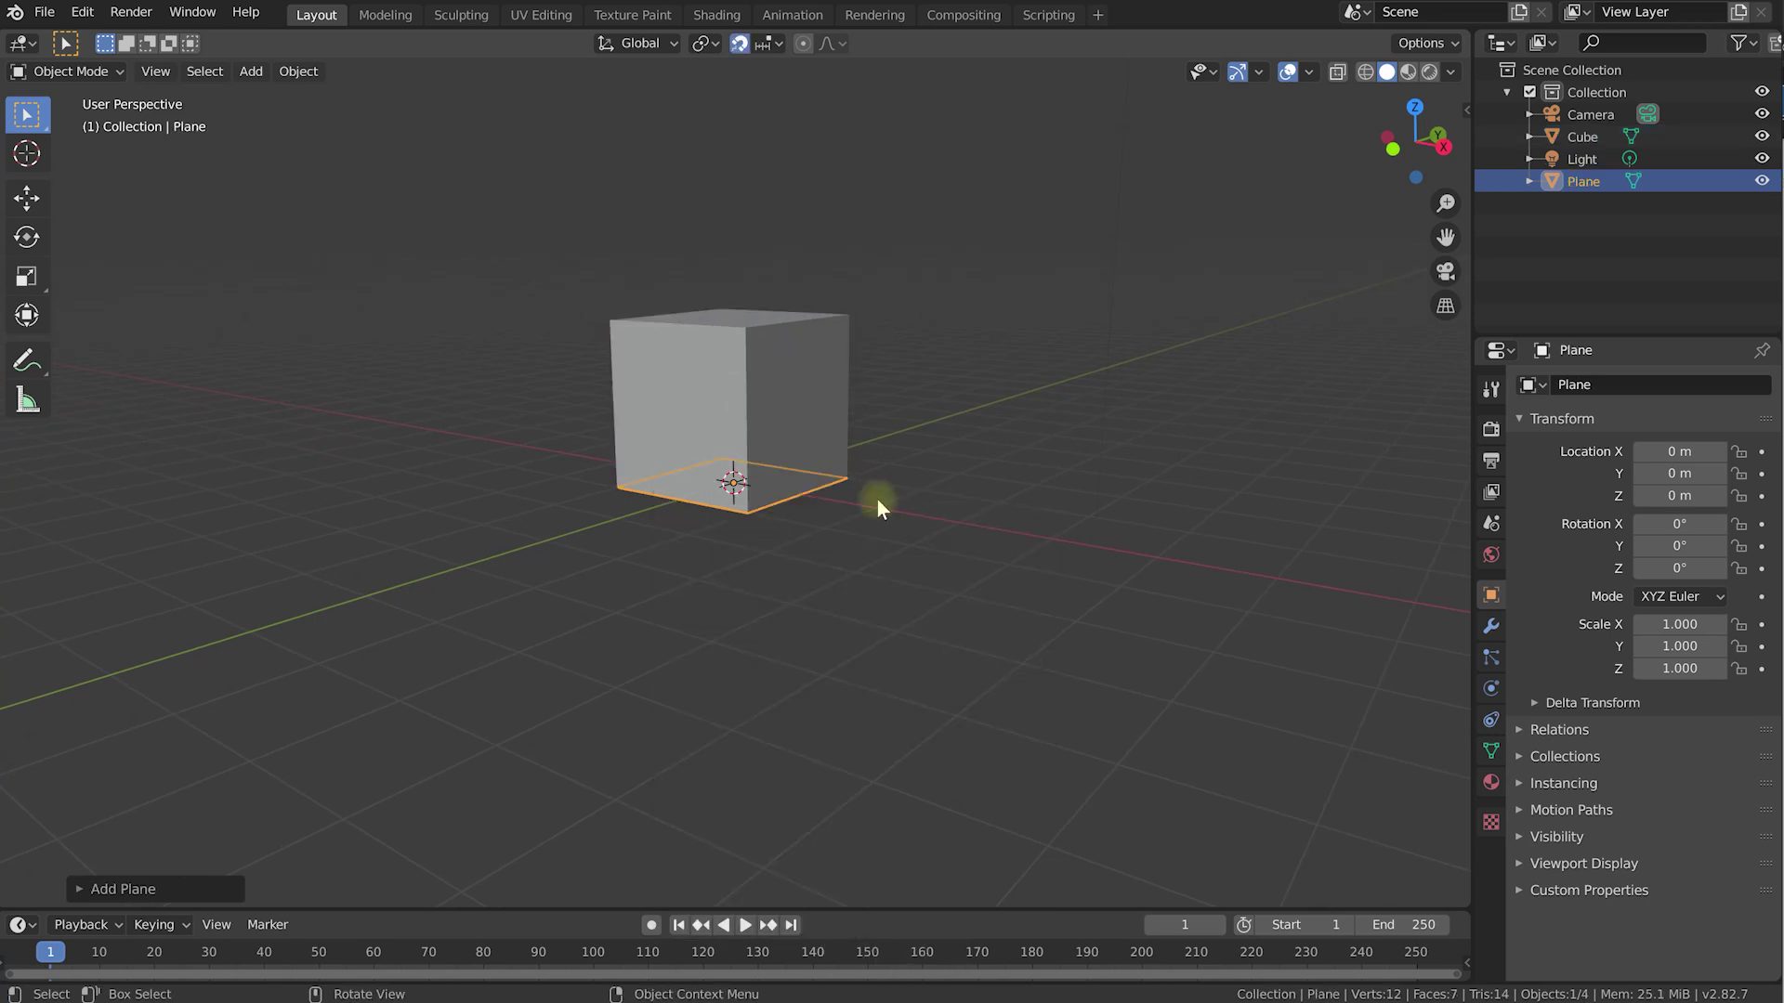
middle_drag(964, 505, 784, 486)
key(s)
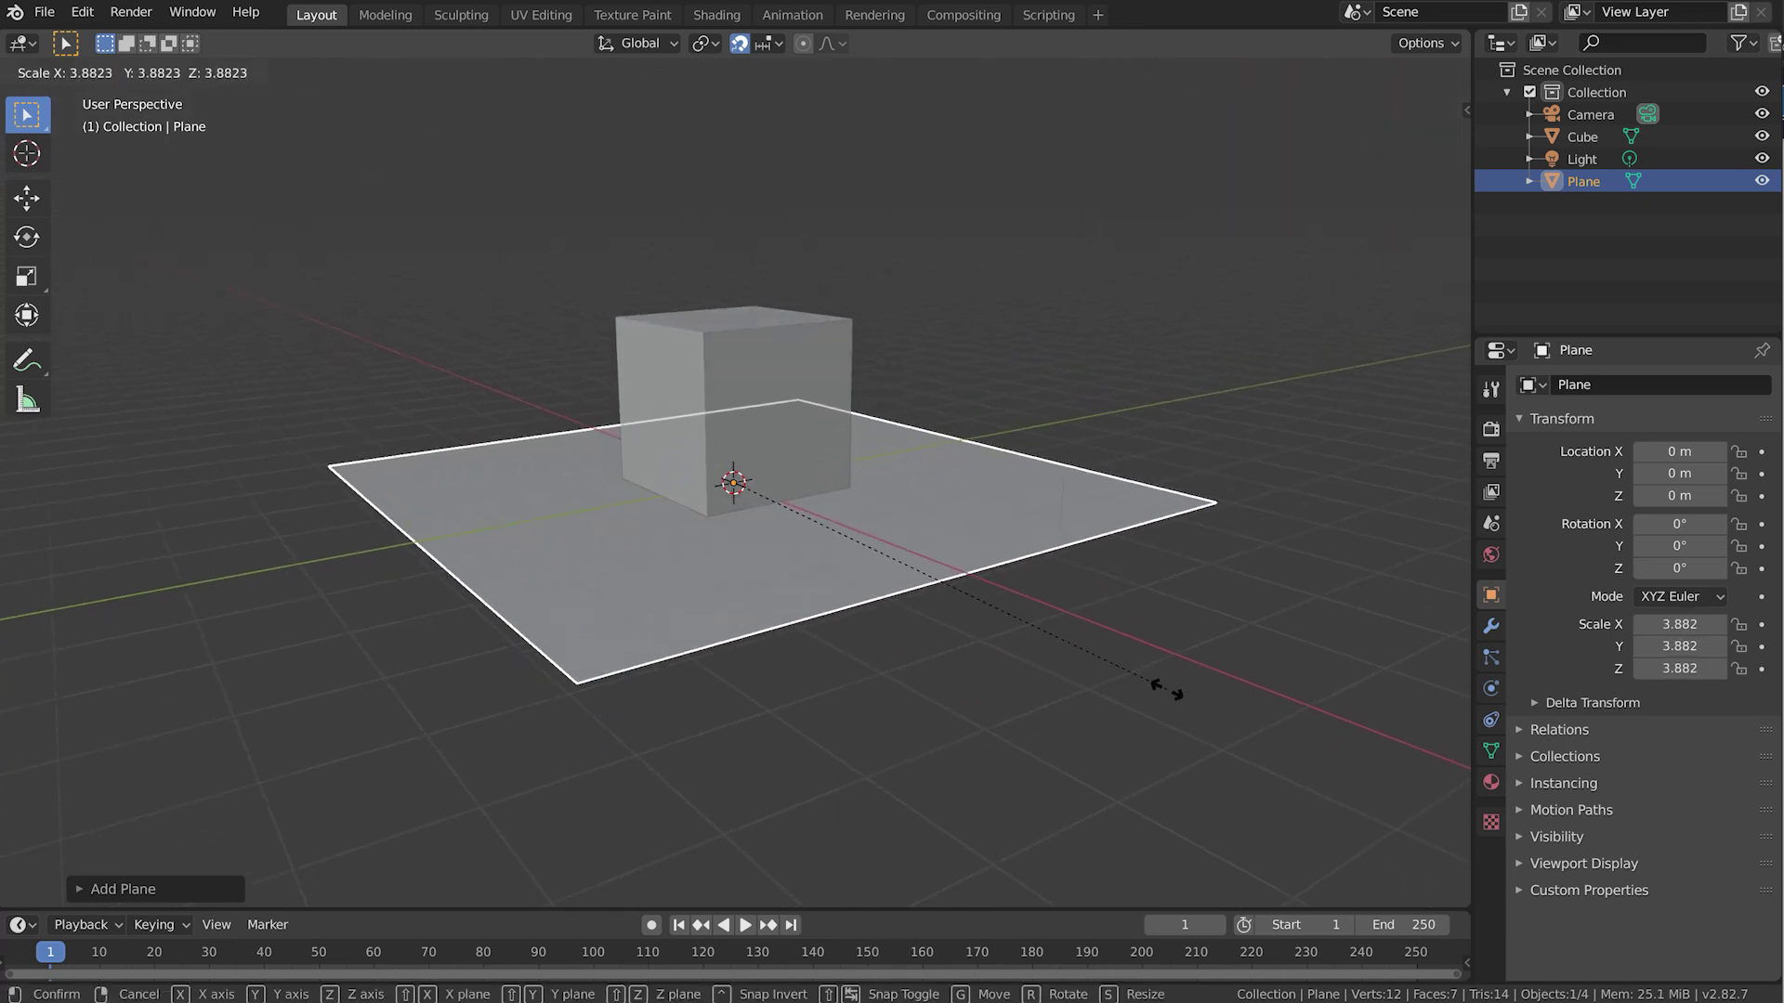
text(10)
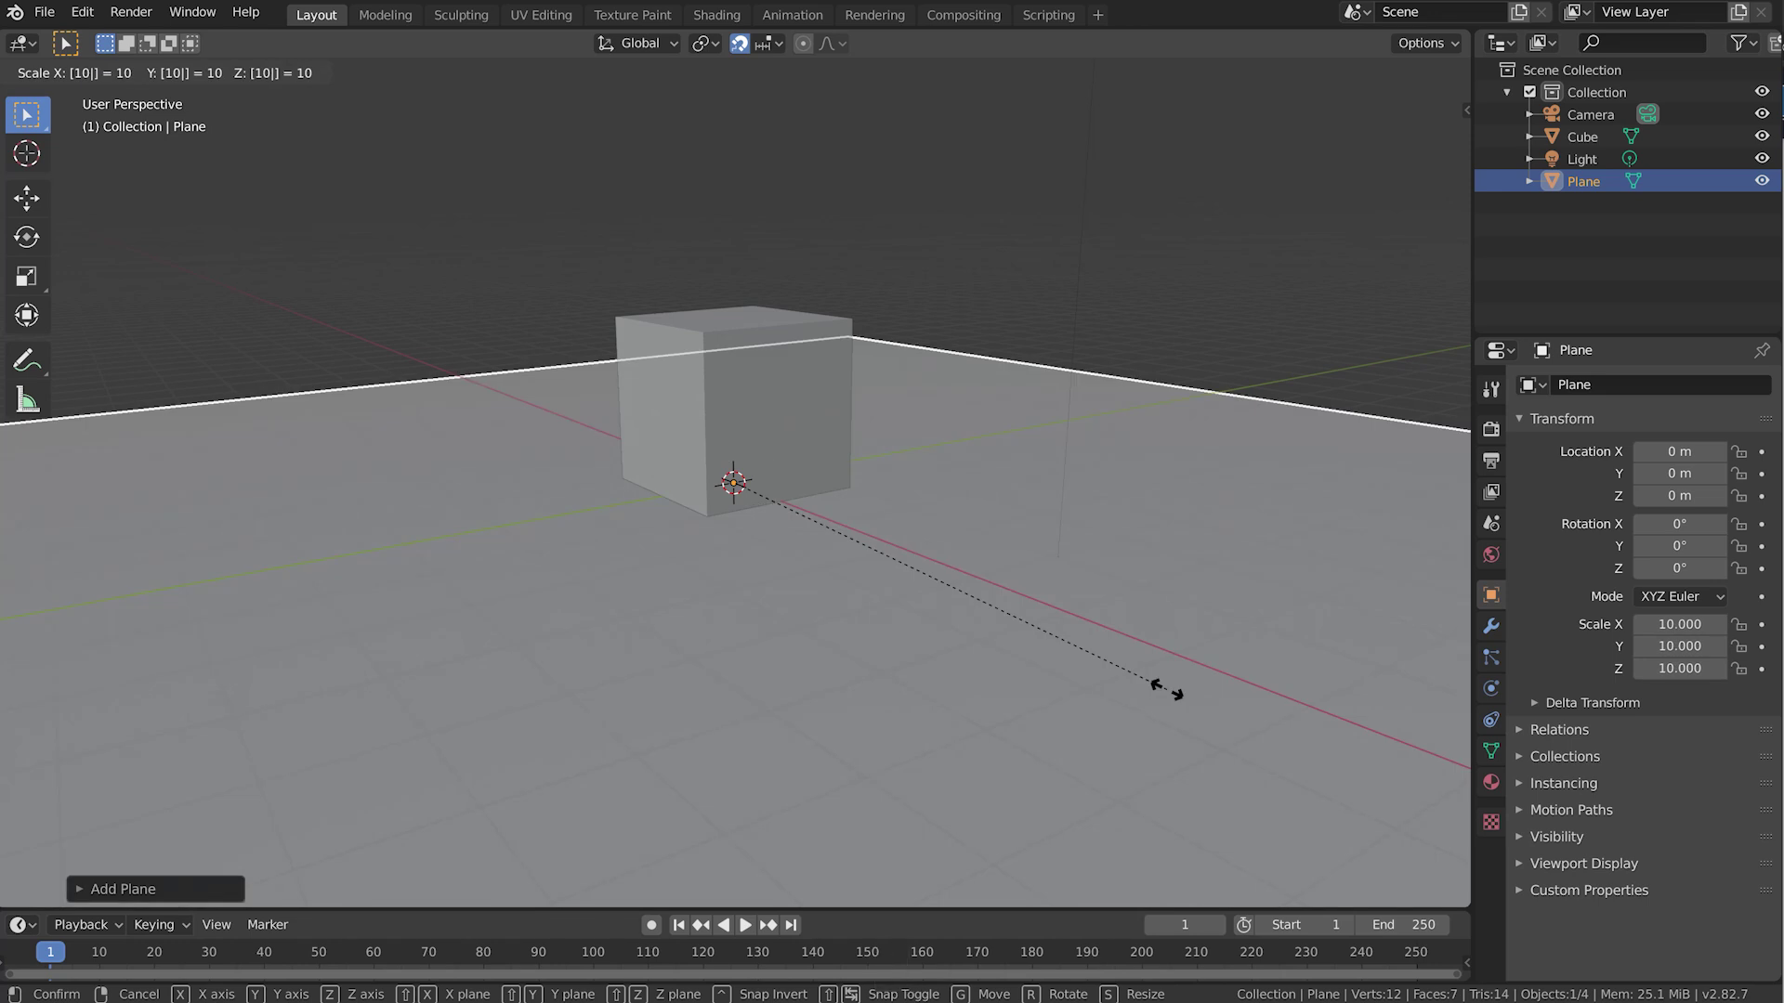
key(Return)
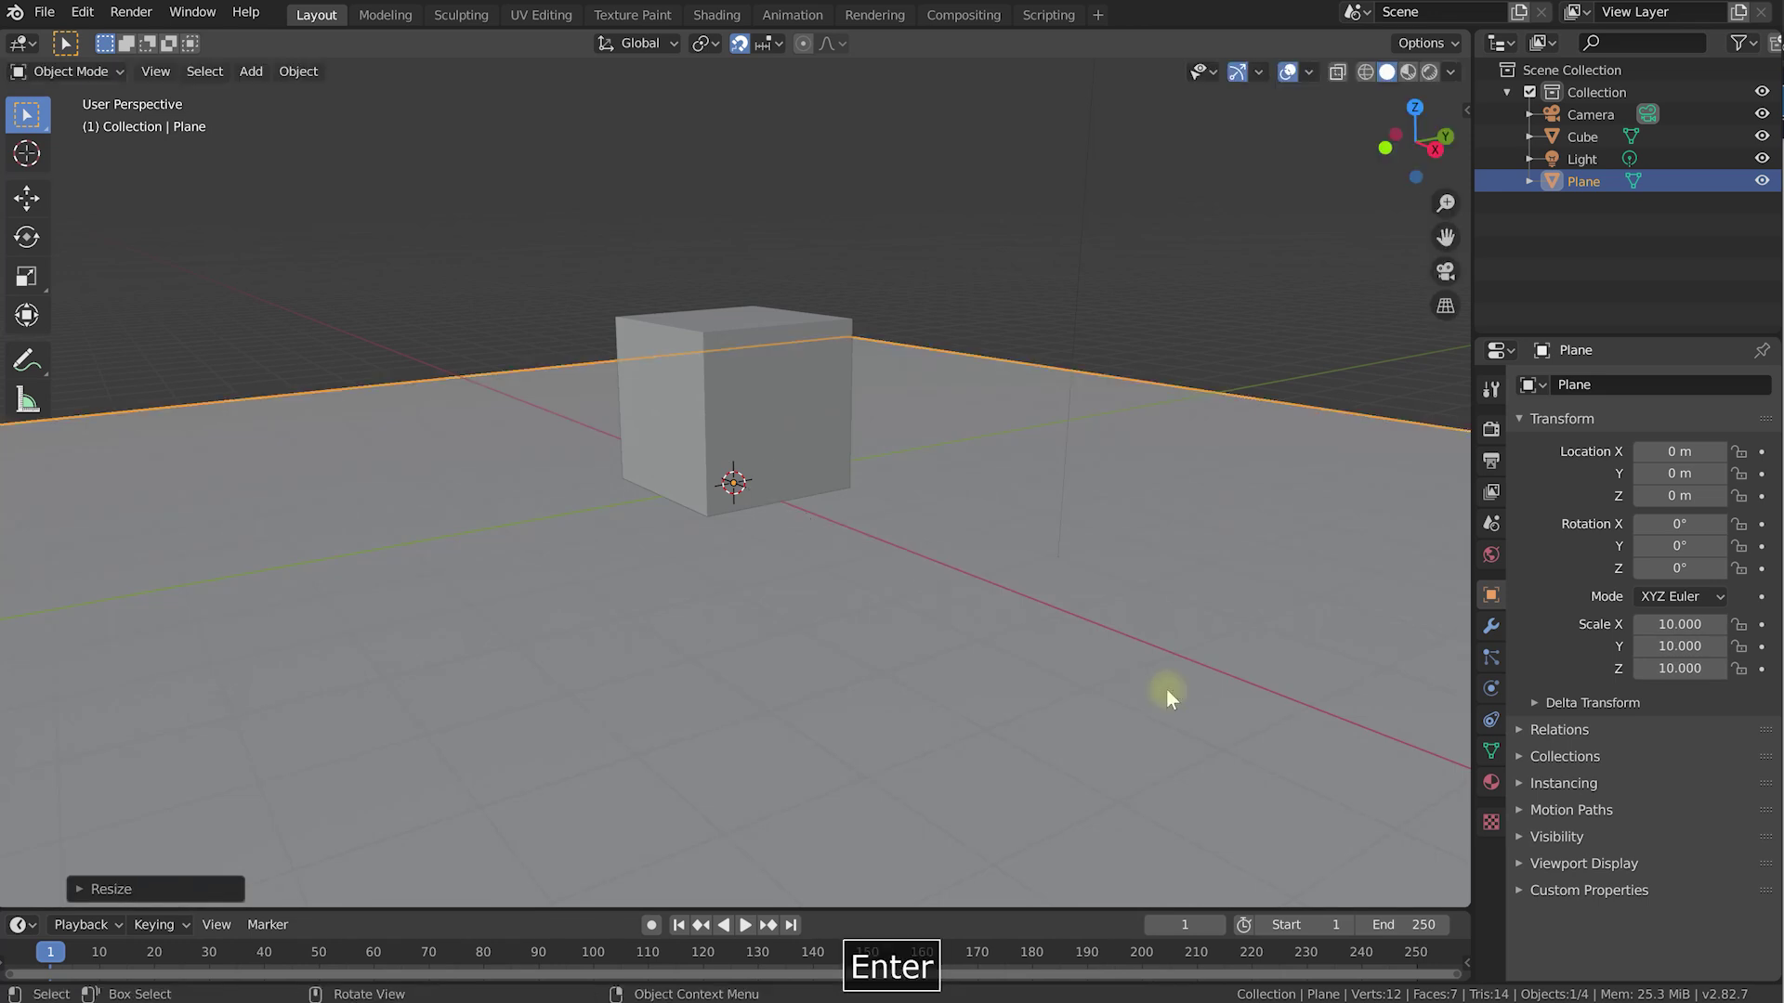
middle_drag(784, 382, 885, 420)
scroll(884, 424, down, 3)
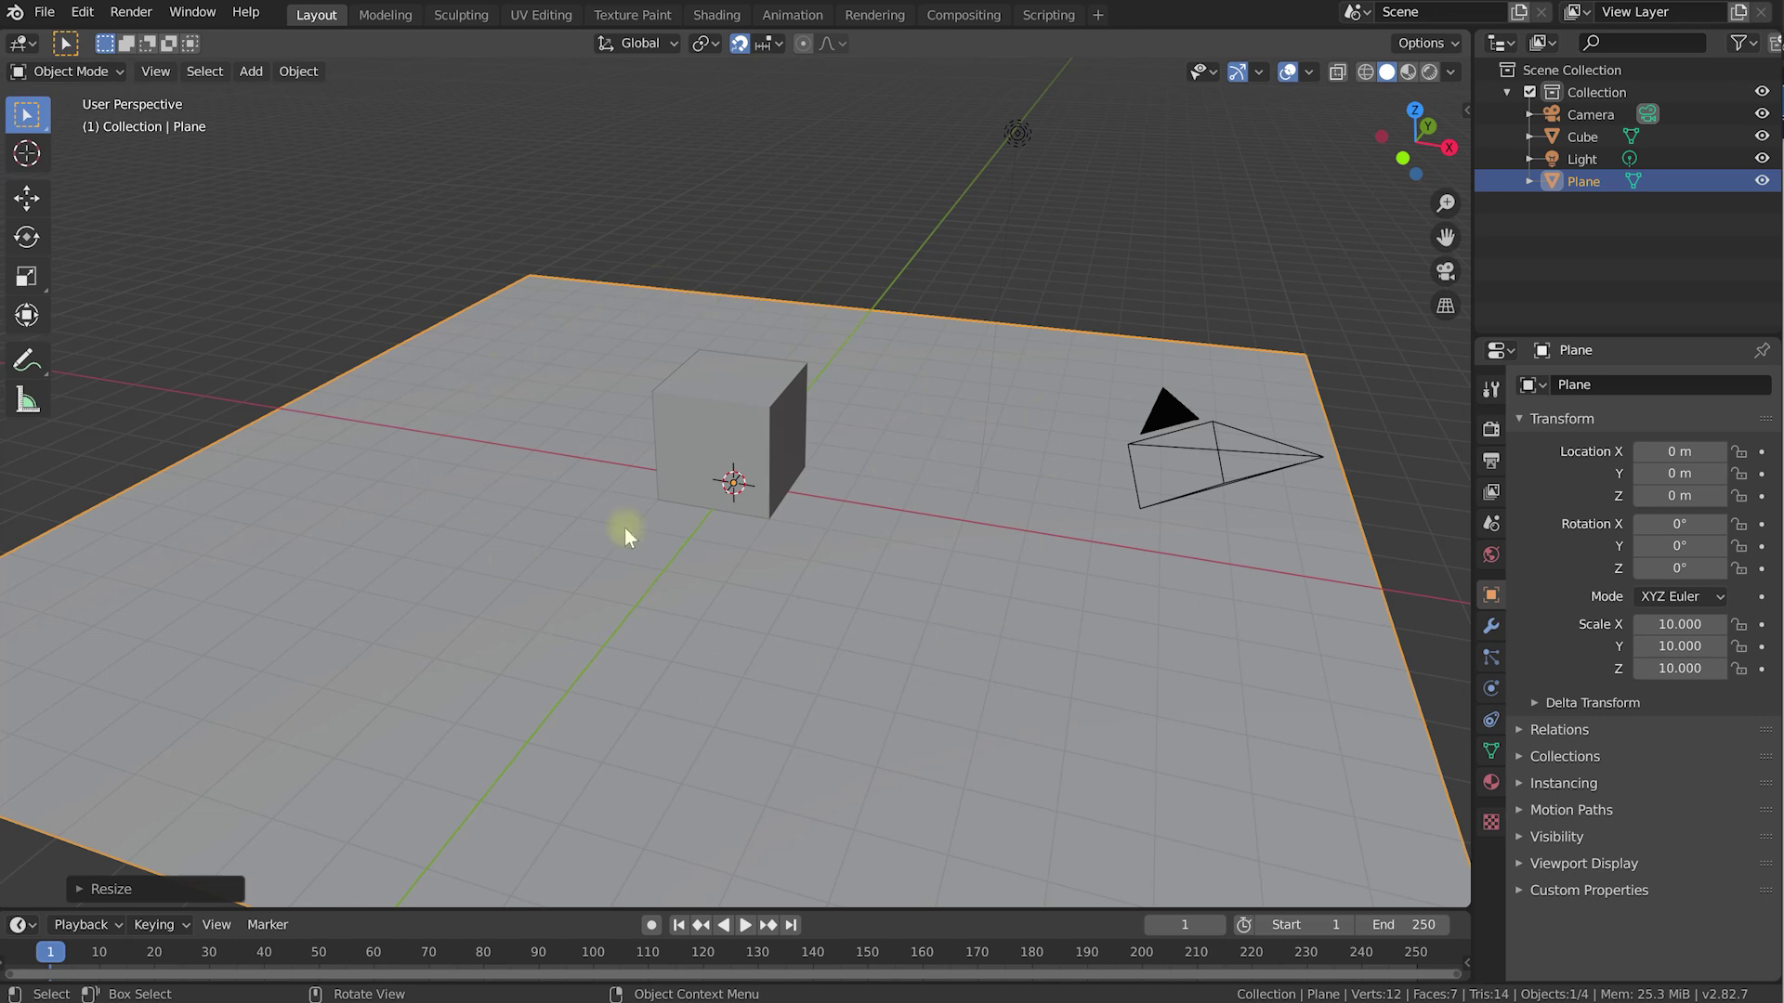
Make the cube the active selection instead of the ground plane.
middle_drag(732, 470, 816, 344)
scroll(786, 419, up, 4)
click(794, 342)
scroll(750, 360, up, 1)
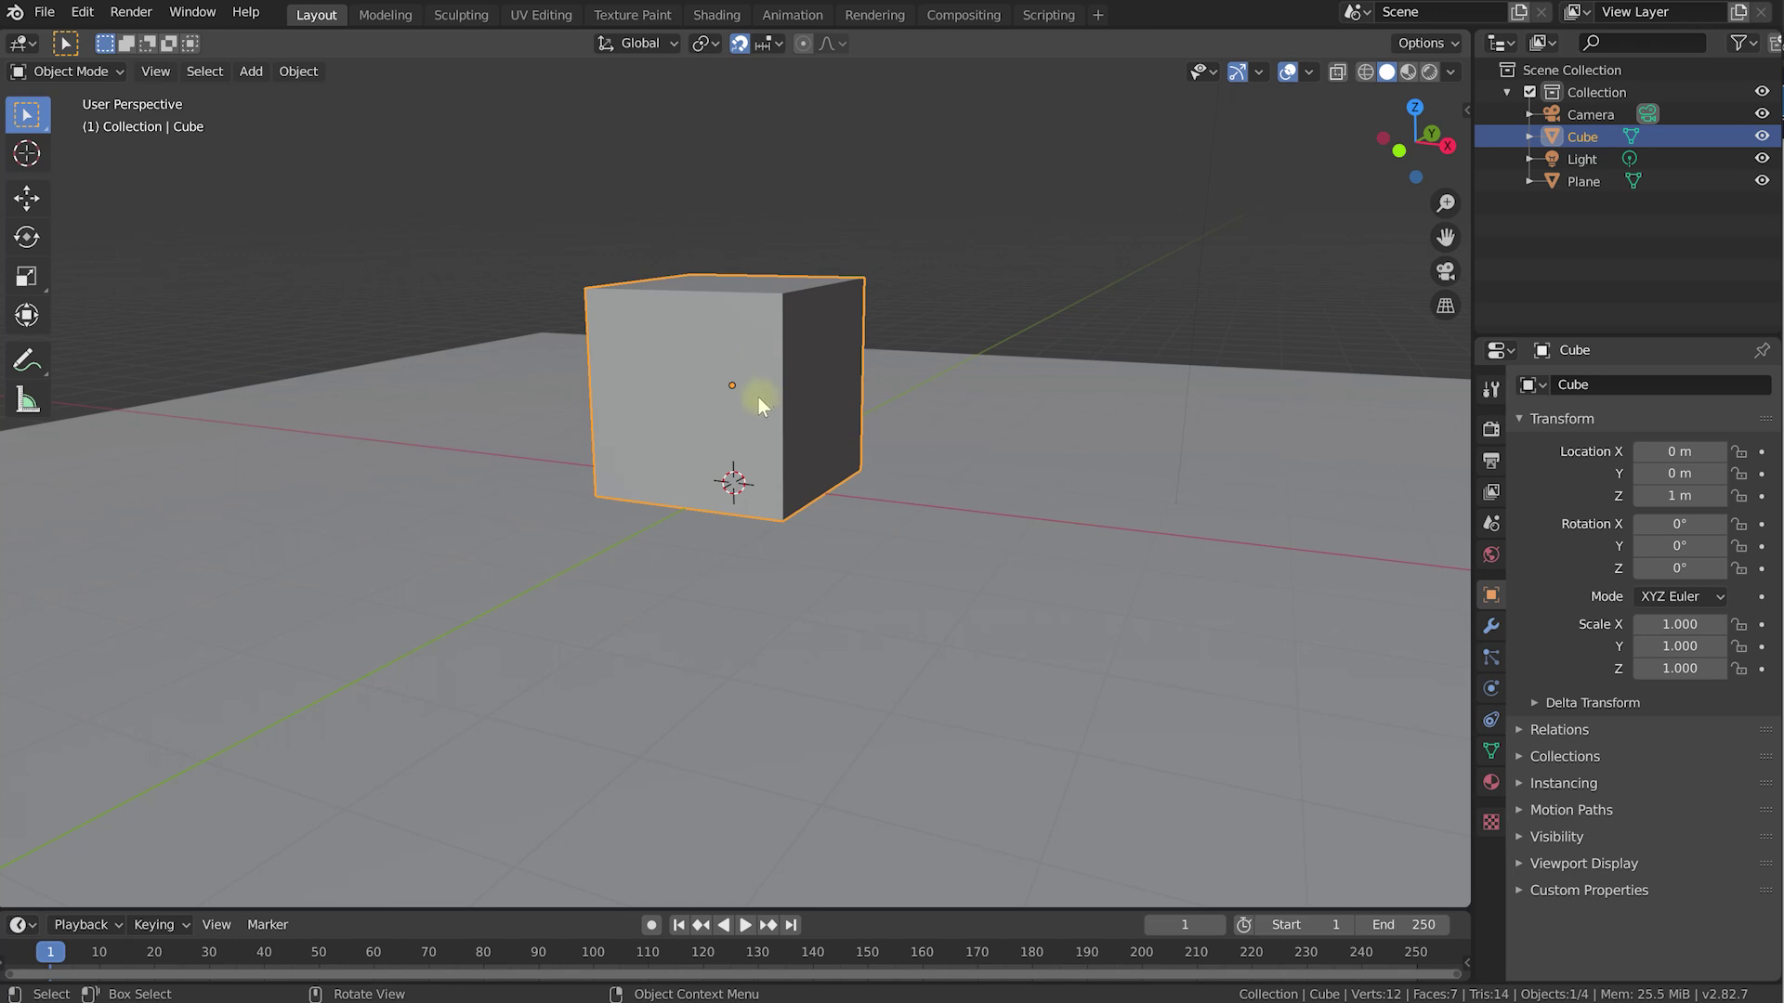
Find the Object: Cell Fracture add-on by searching for "cell" in the preferences, enable it, and close the preferences.
click(83, 12)
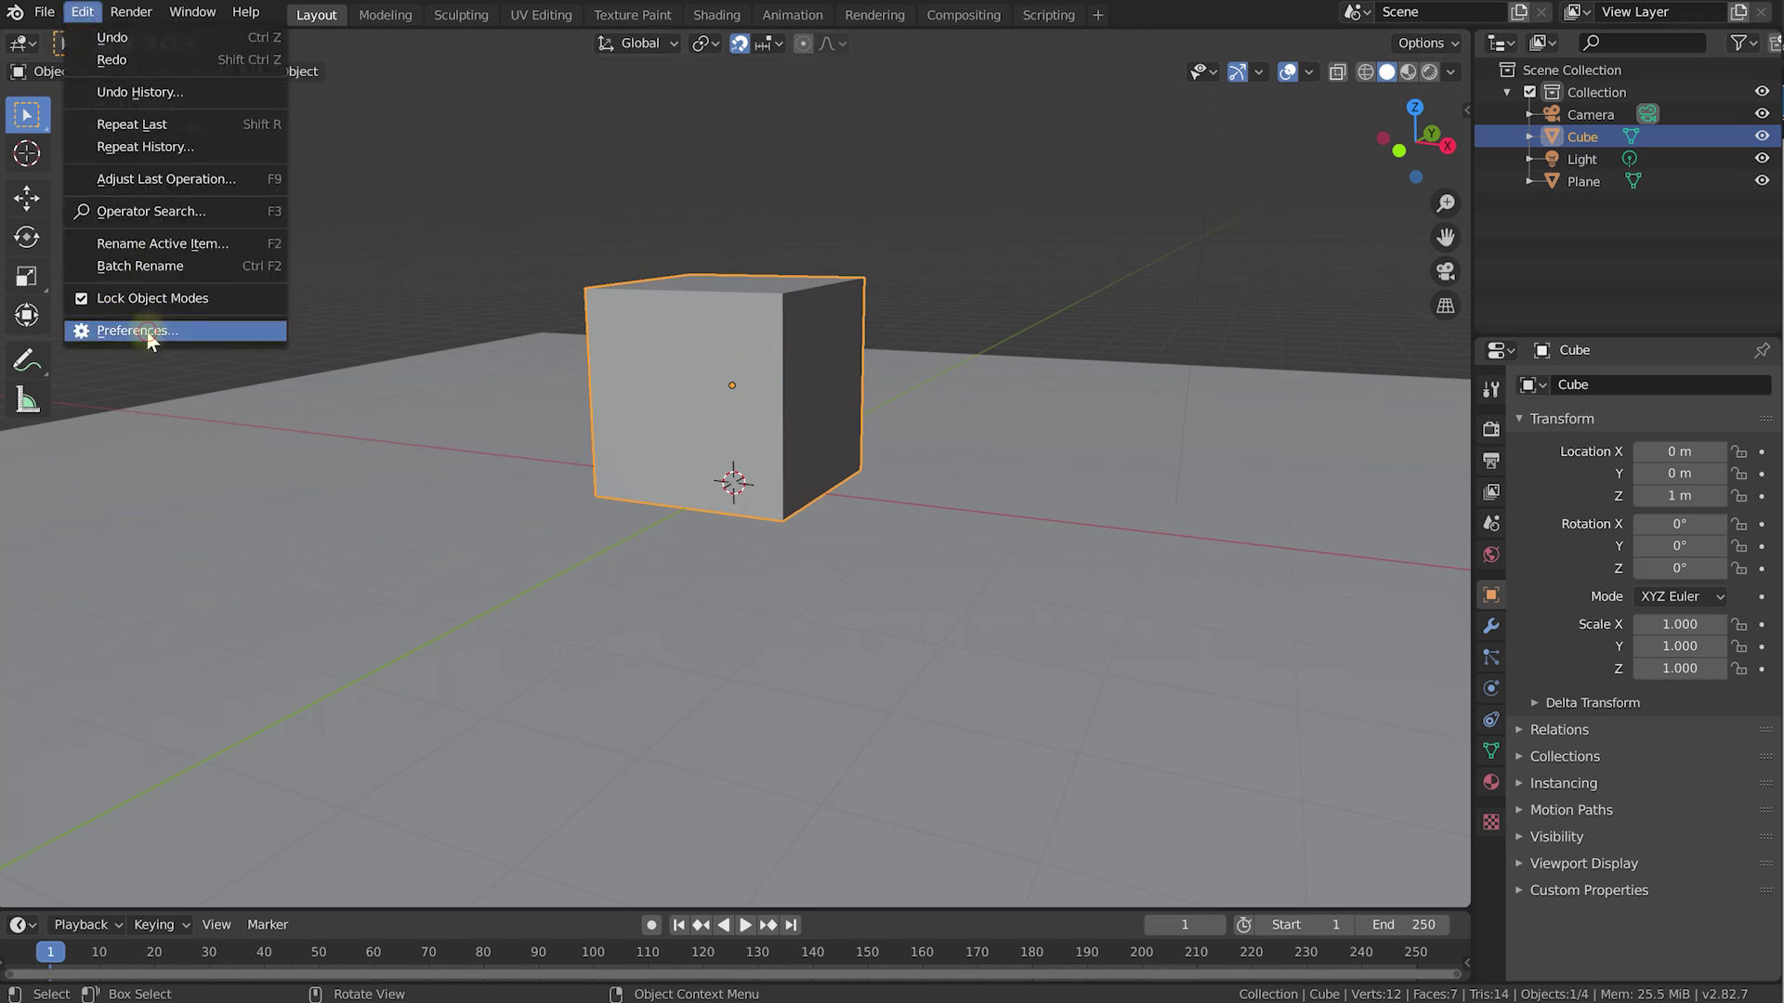
click(144, 331)
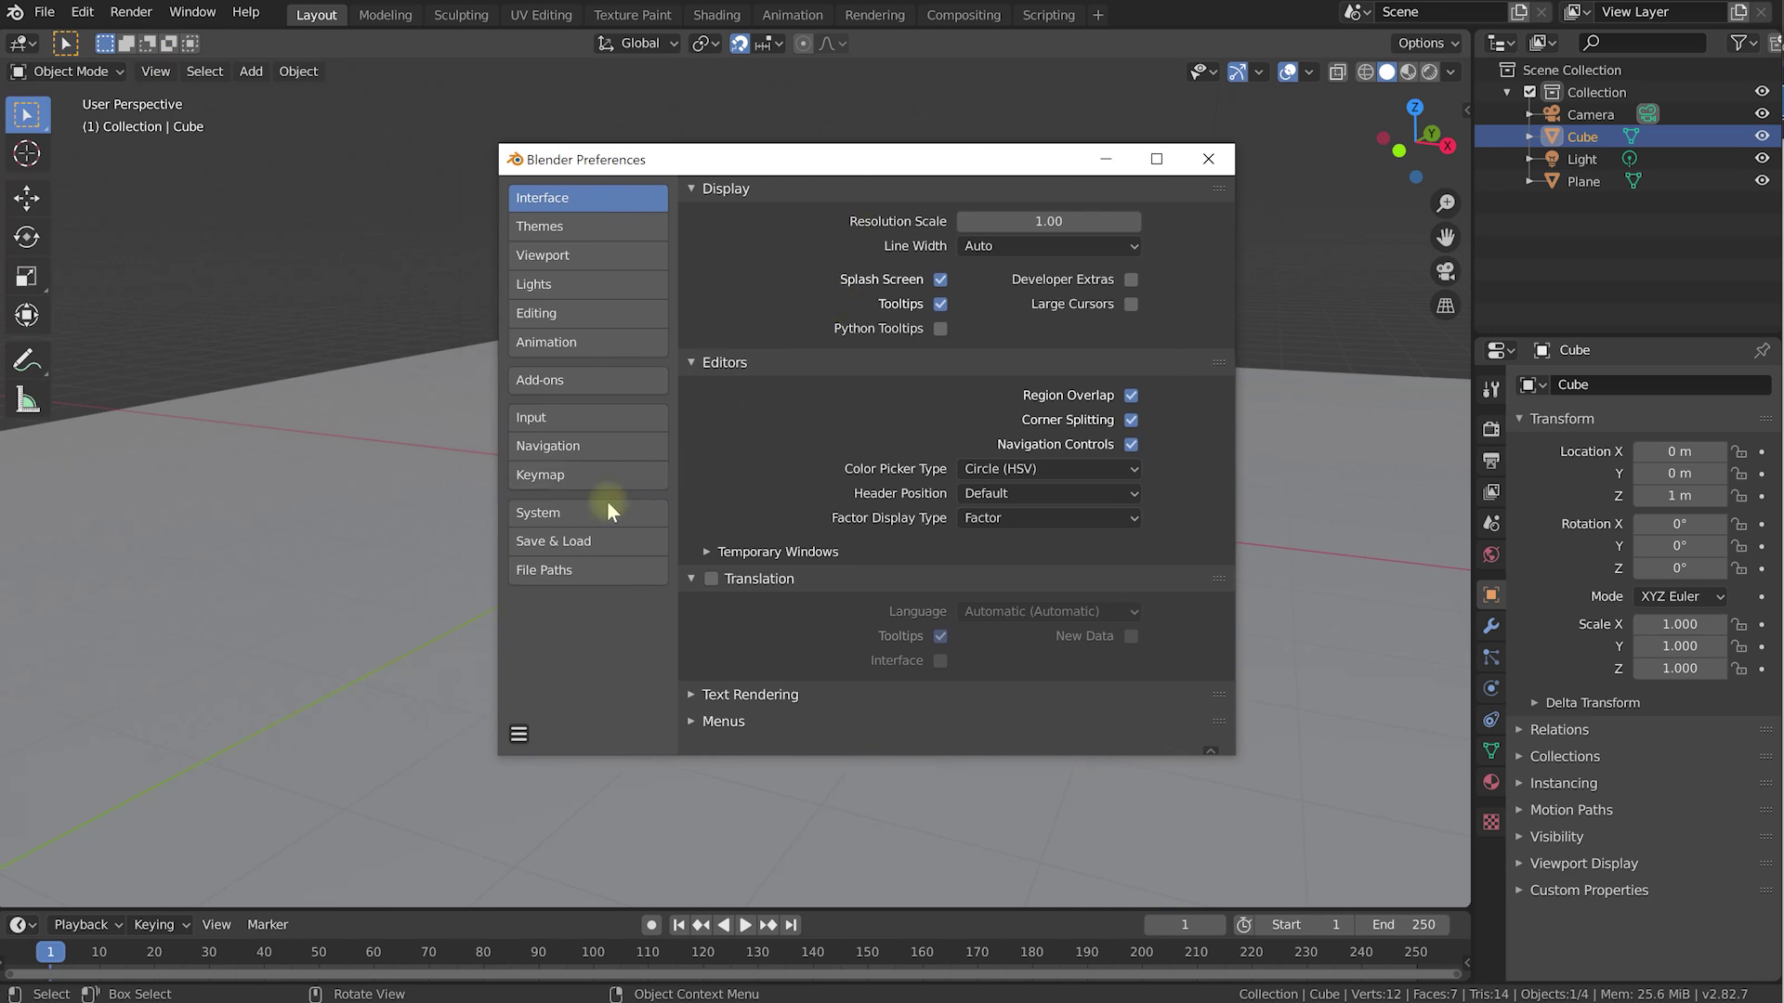
click(599, 379)
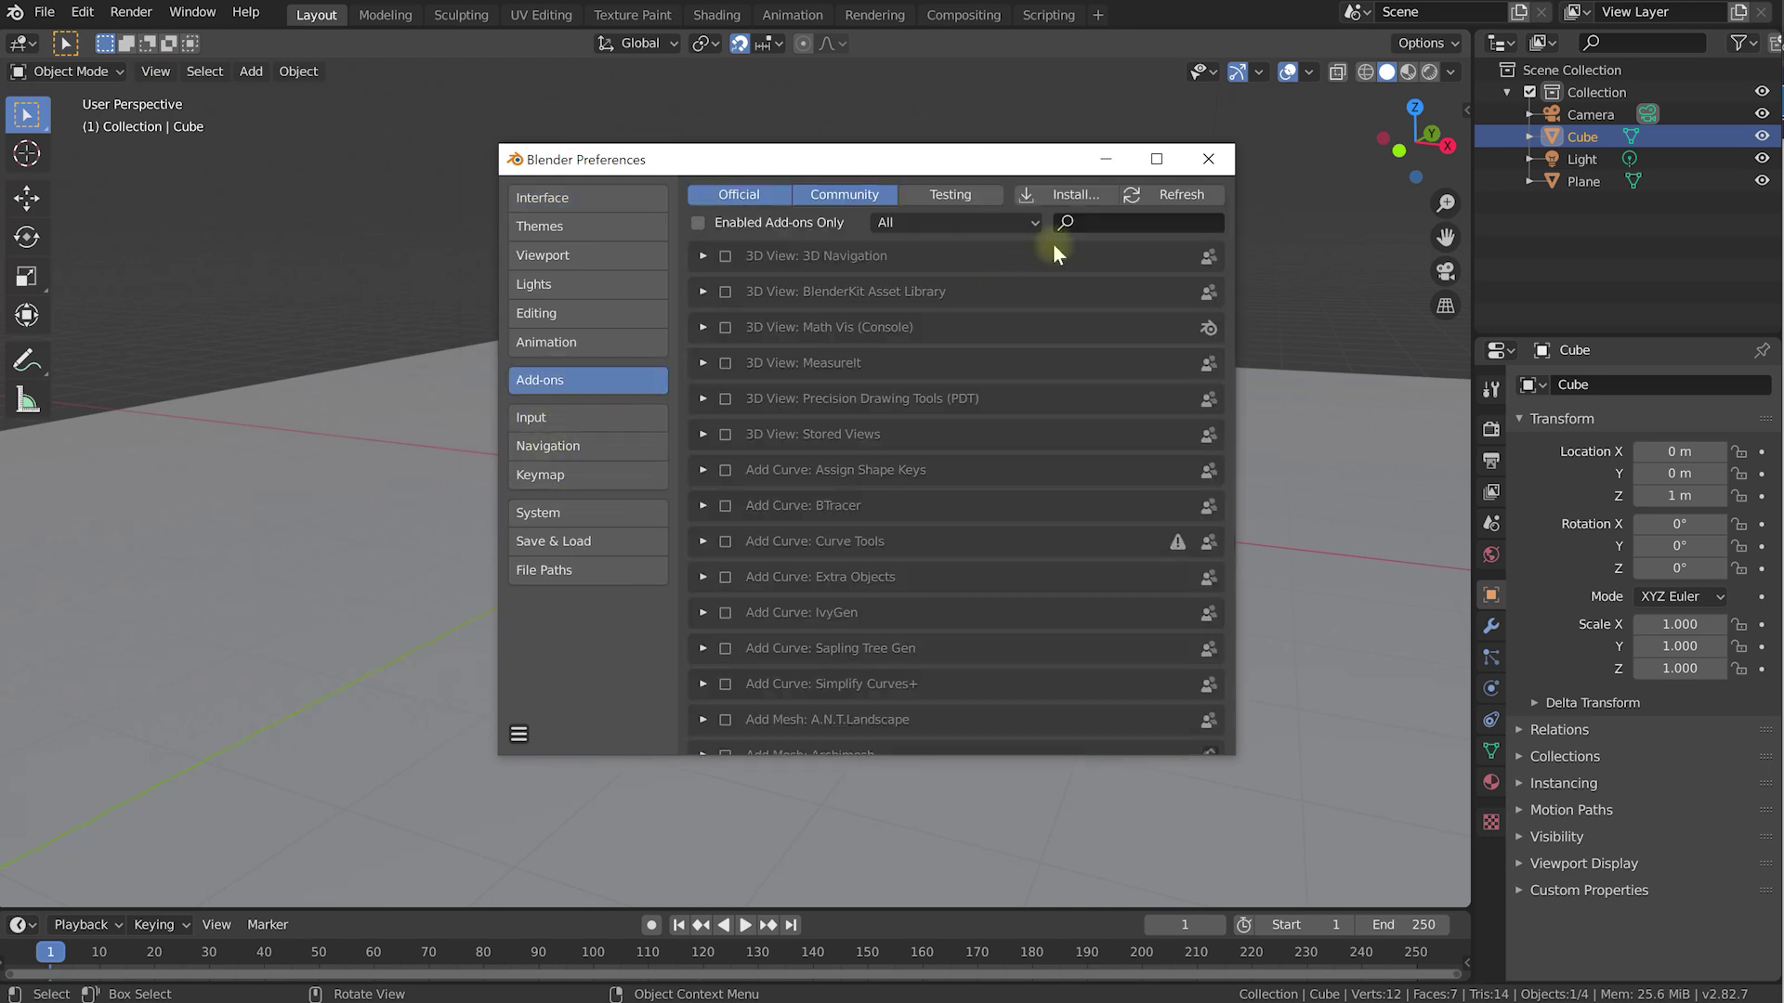
click(1104, 223)
text(cell)
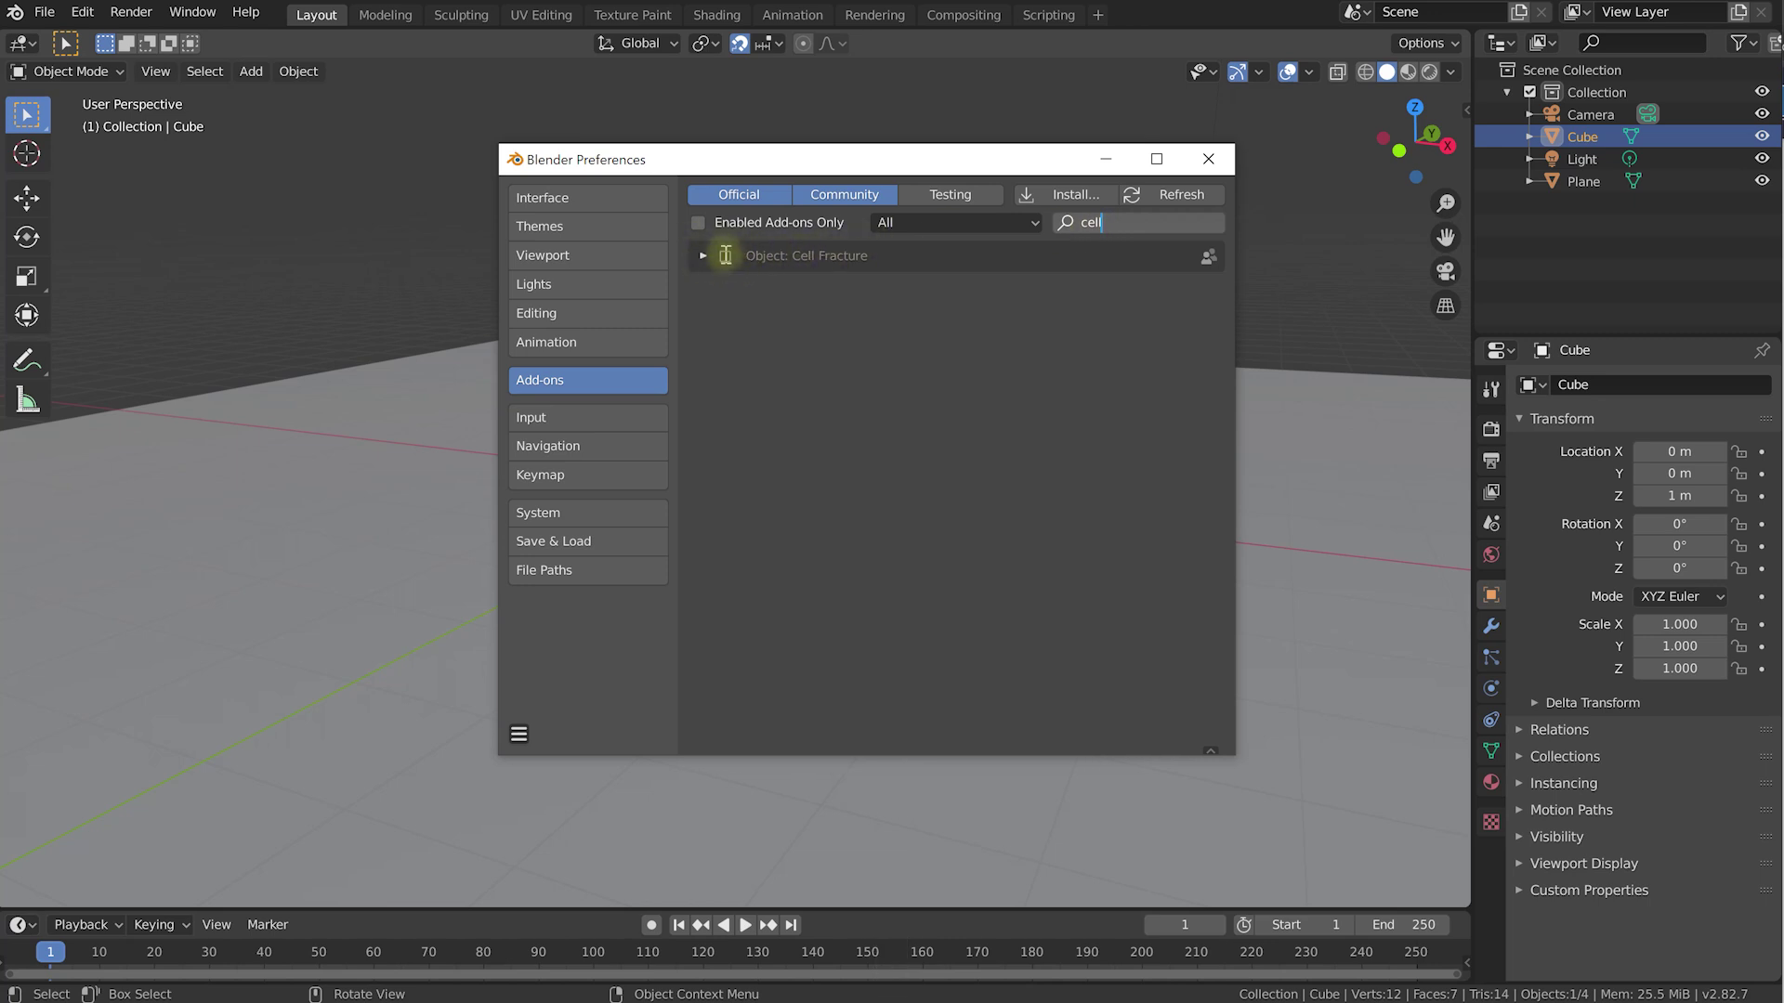
click(726, 256)
click(725, 256)
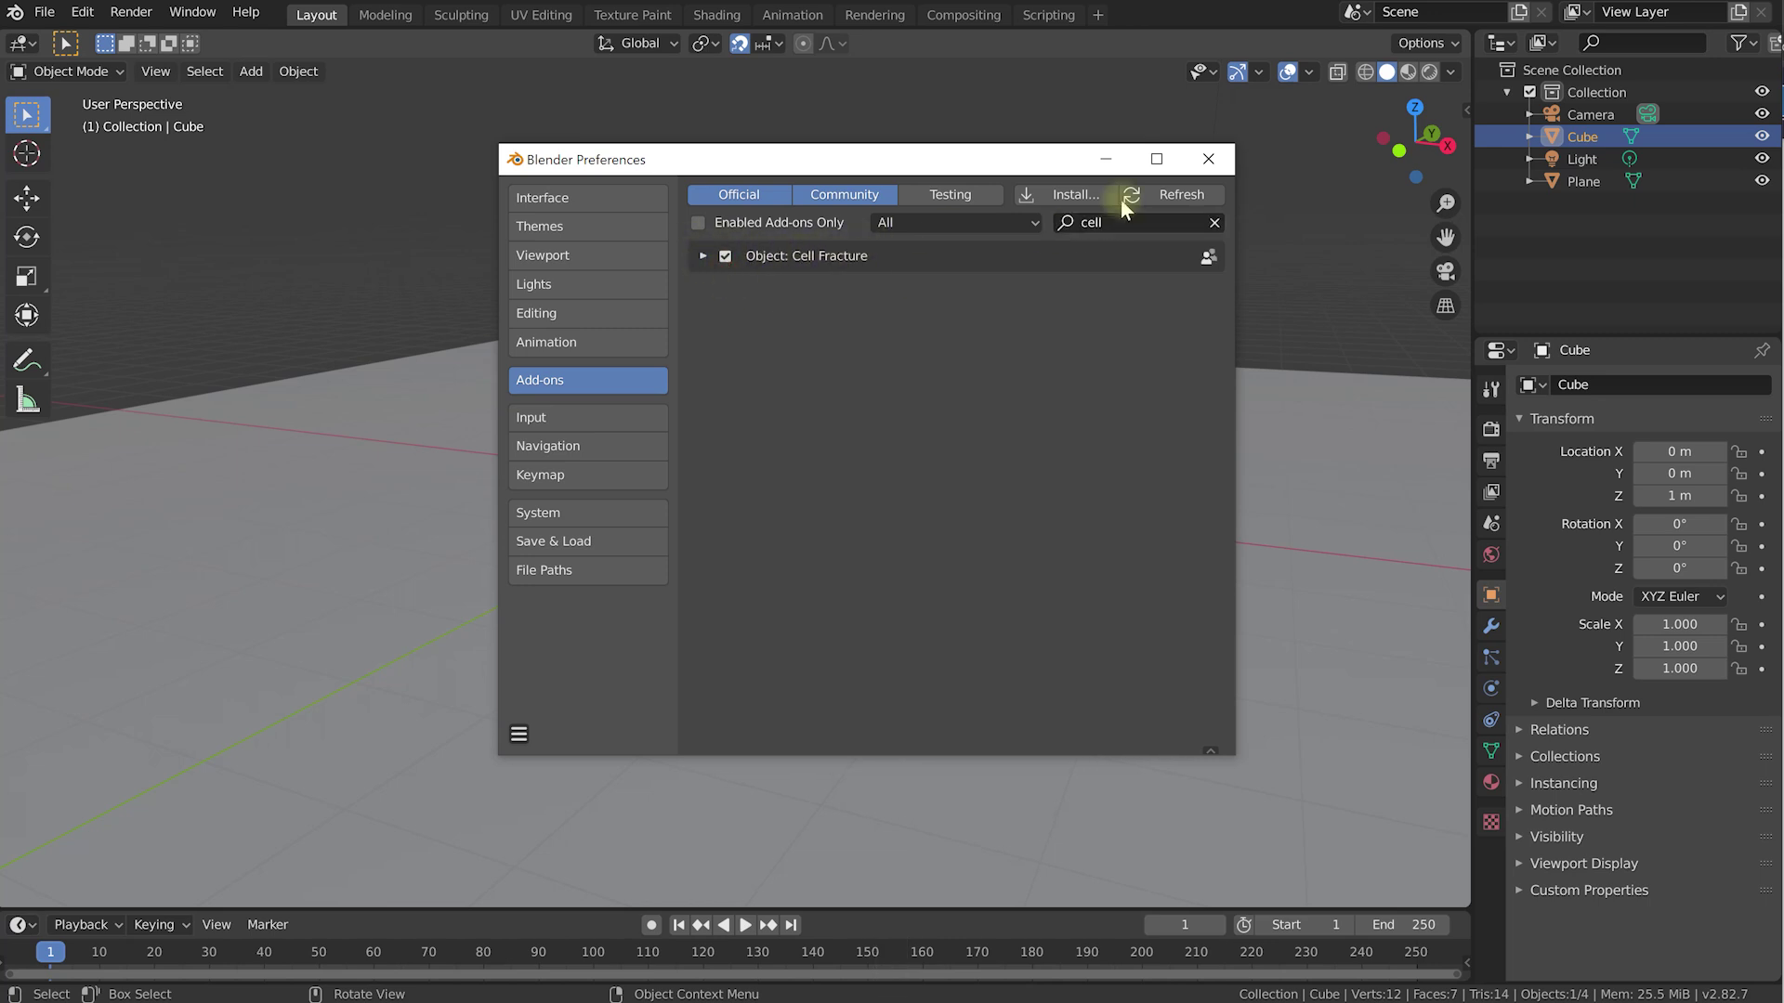
click(1215, 159)
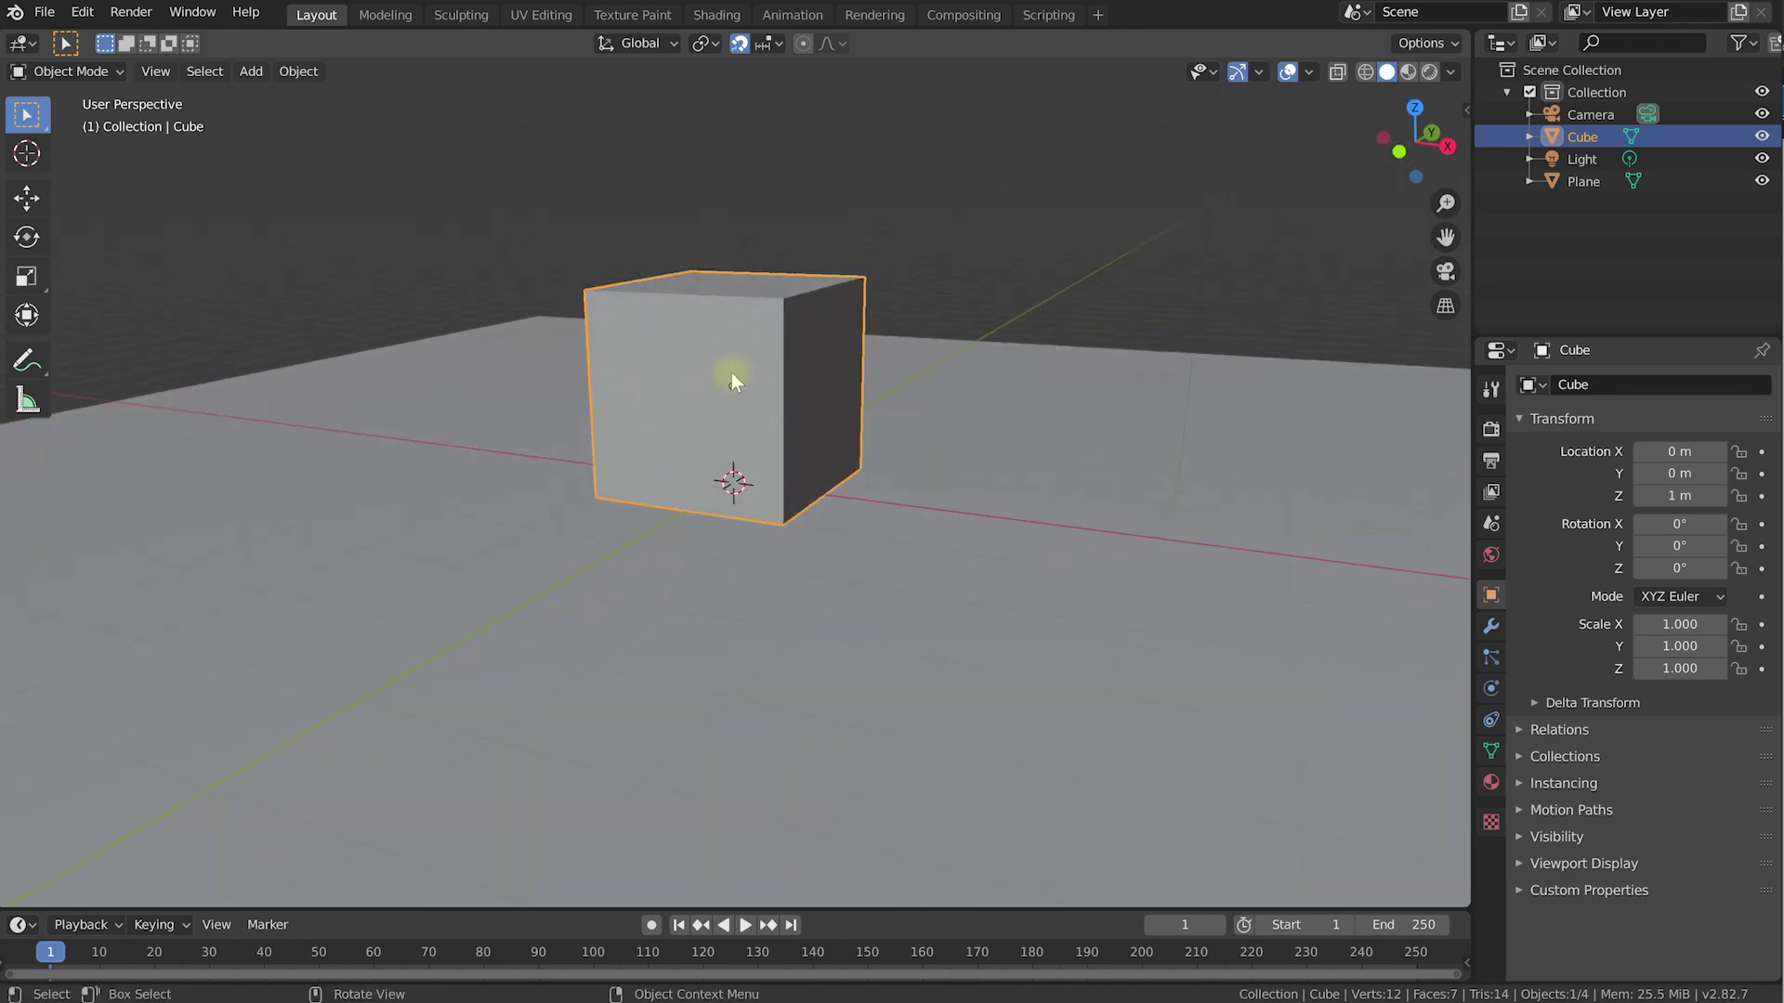
Activate the Annotate tool for freehand drawing in the 3D view.
middle_drag(753, 337, 917, 447)
scroll(1122, 440, down, 1)
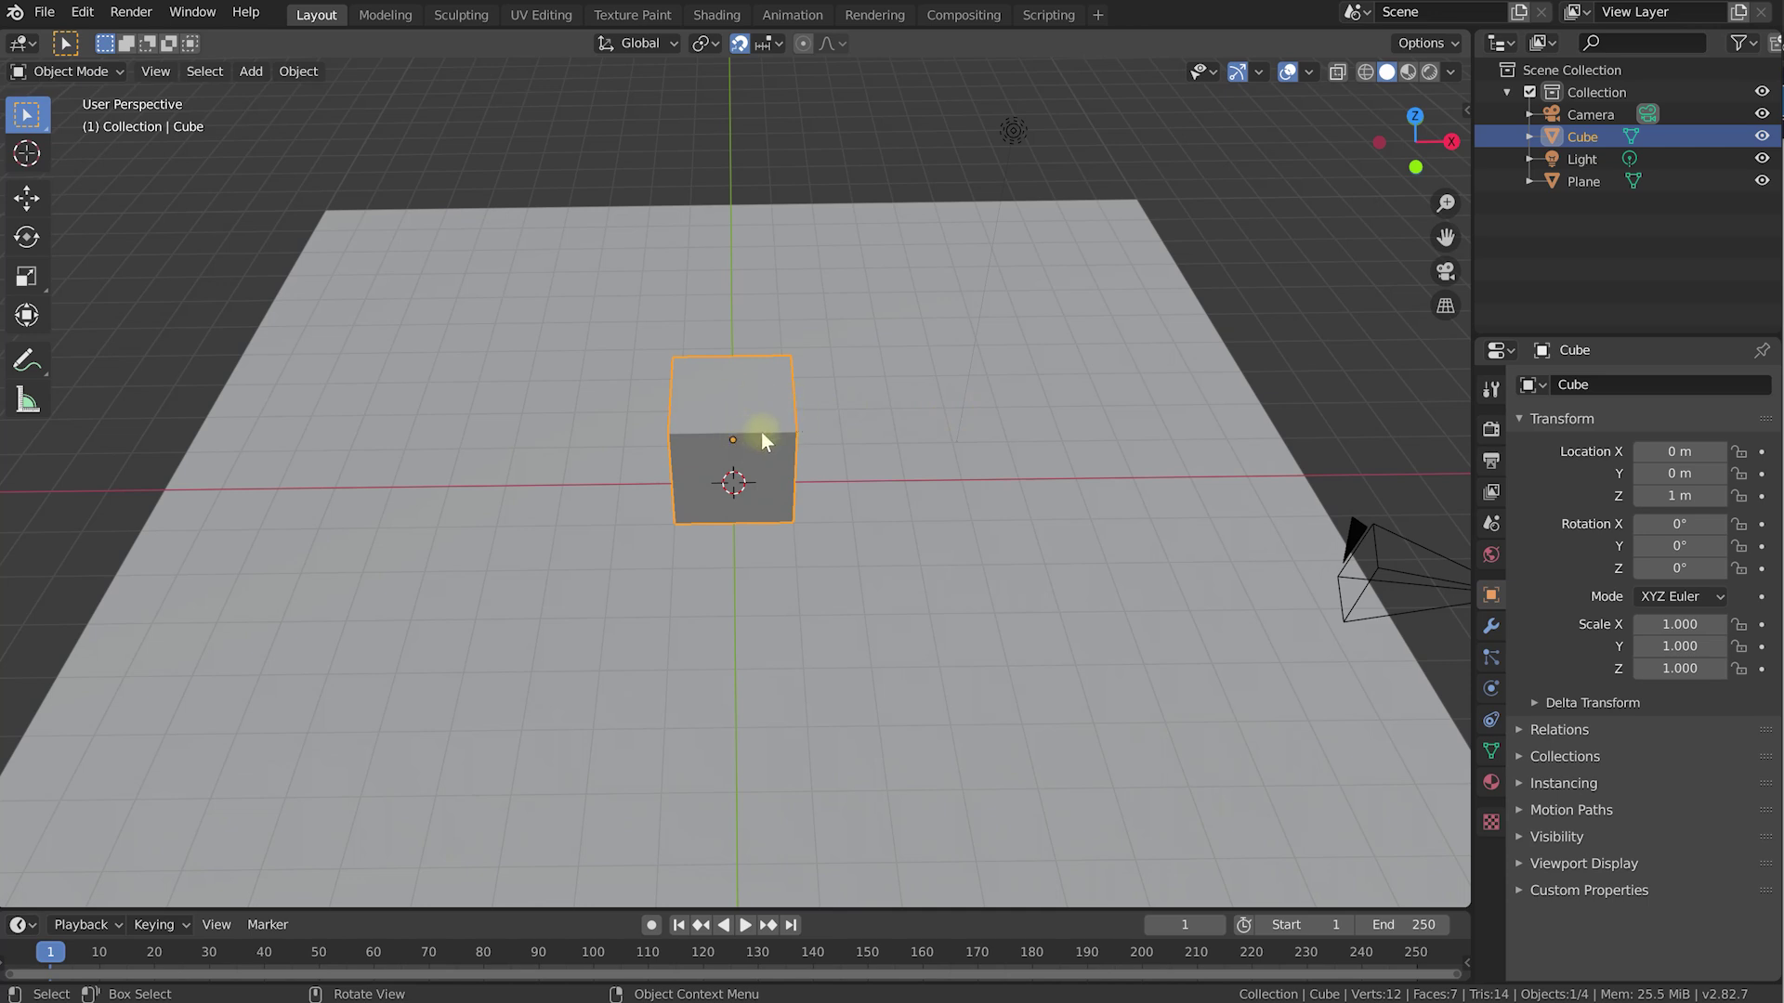
middle_drag(777, 434, 727, 398)
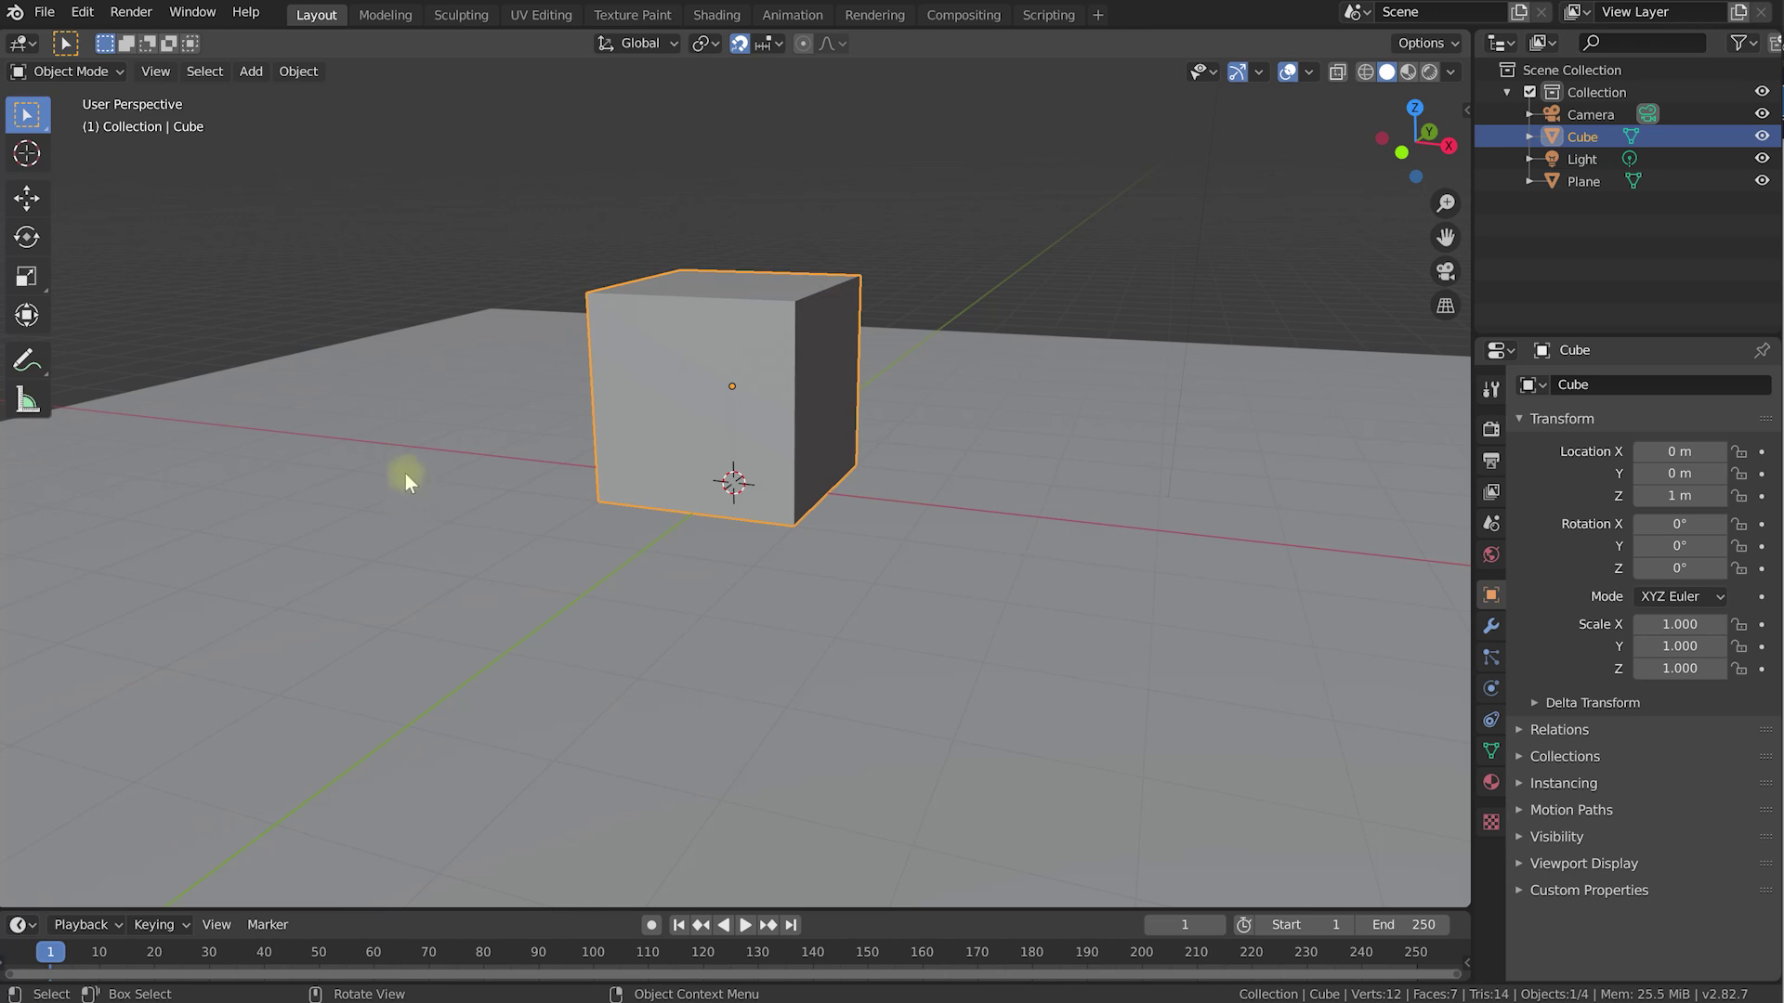
click(25, 369)
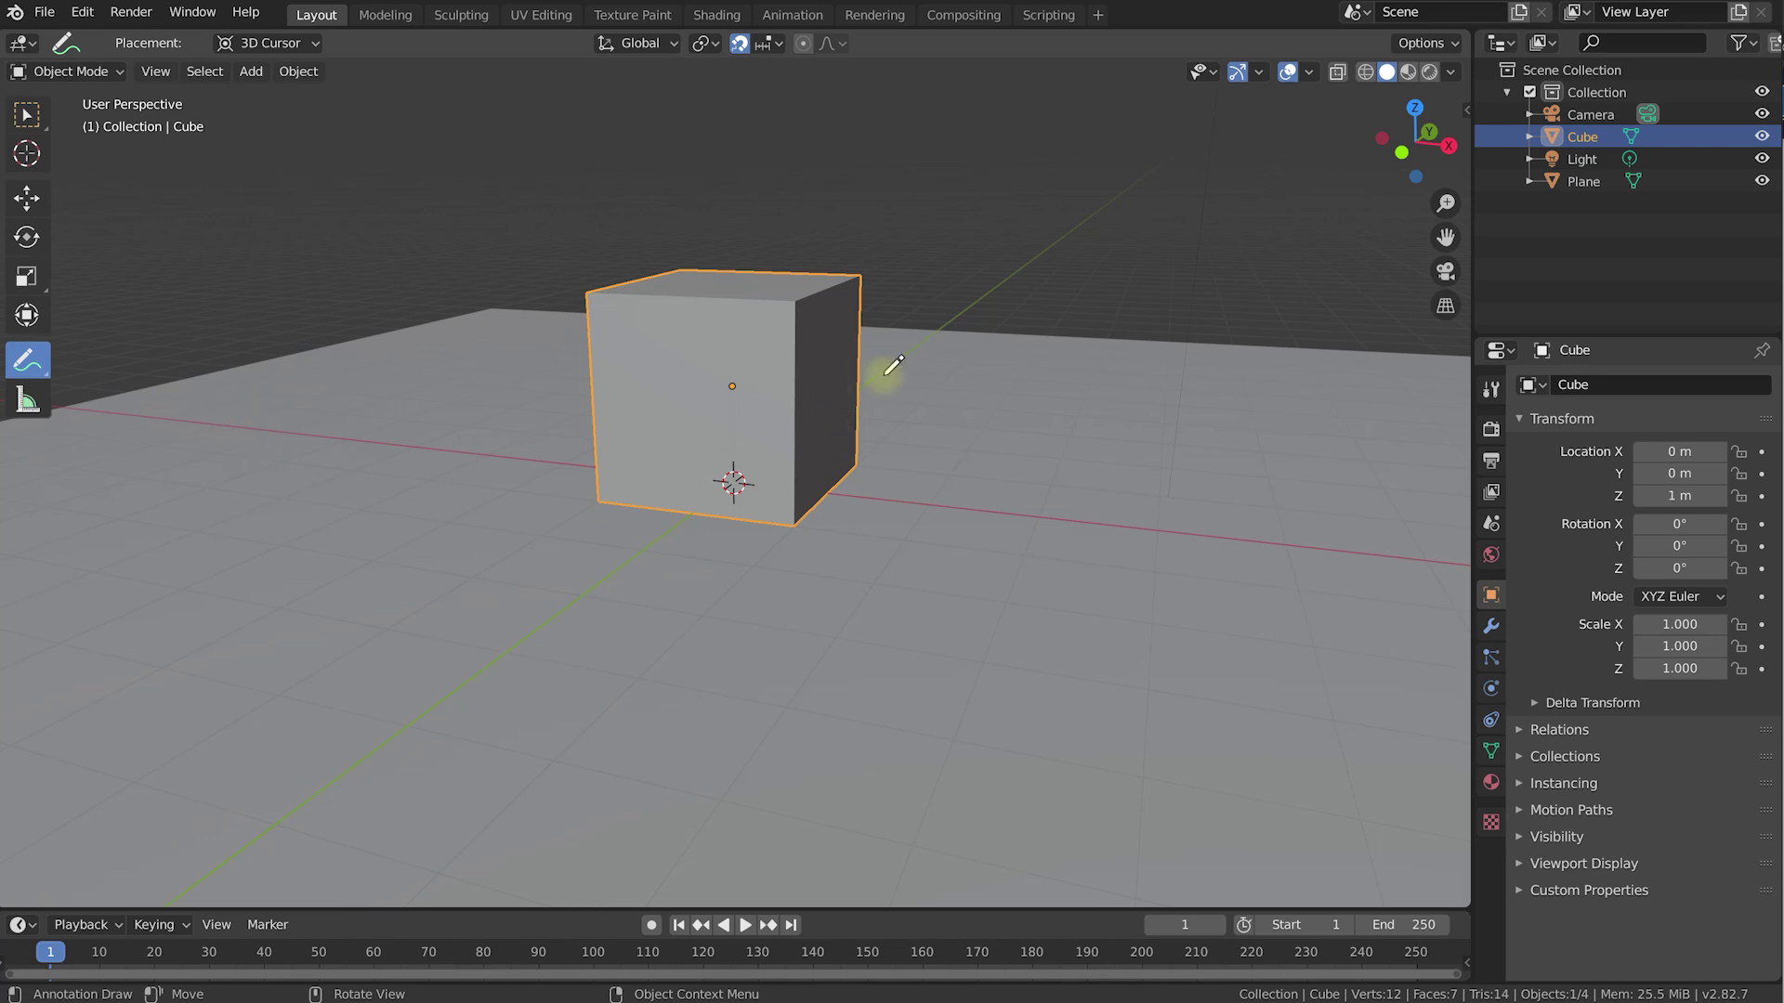
Try a freehand annotation stroke around the cube with 3D Cursor placement and undo it.
mouse_move(1120, 425)
mouse_down()
mouse_move(697, 151)
mouse_move(700, 322)
mouse_move(1035, 421)
mouse_move(768, 250)
mouse_move(696, 598)
mouse_move(936, 415)
mouse_up()
mouse_move(935, 416)
middle_down()
mouse_move(761, 378)
mouse_move(733, 310)
mouse_move(697, 335)
mouse_move(927, 364)
mouse_move(721, 377)
mouse_move(781, 327)
mouse_move(821, 325)
mouse_move(749, 385)
mouse_move(901, 349)
mouse_move(816, 449)
mouse_move(656, 438)
middle_up()
key(ctrl+z)
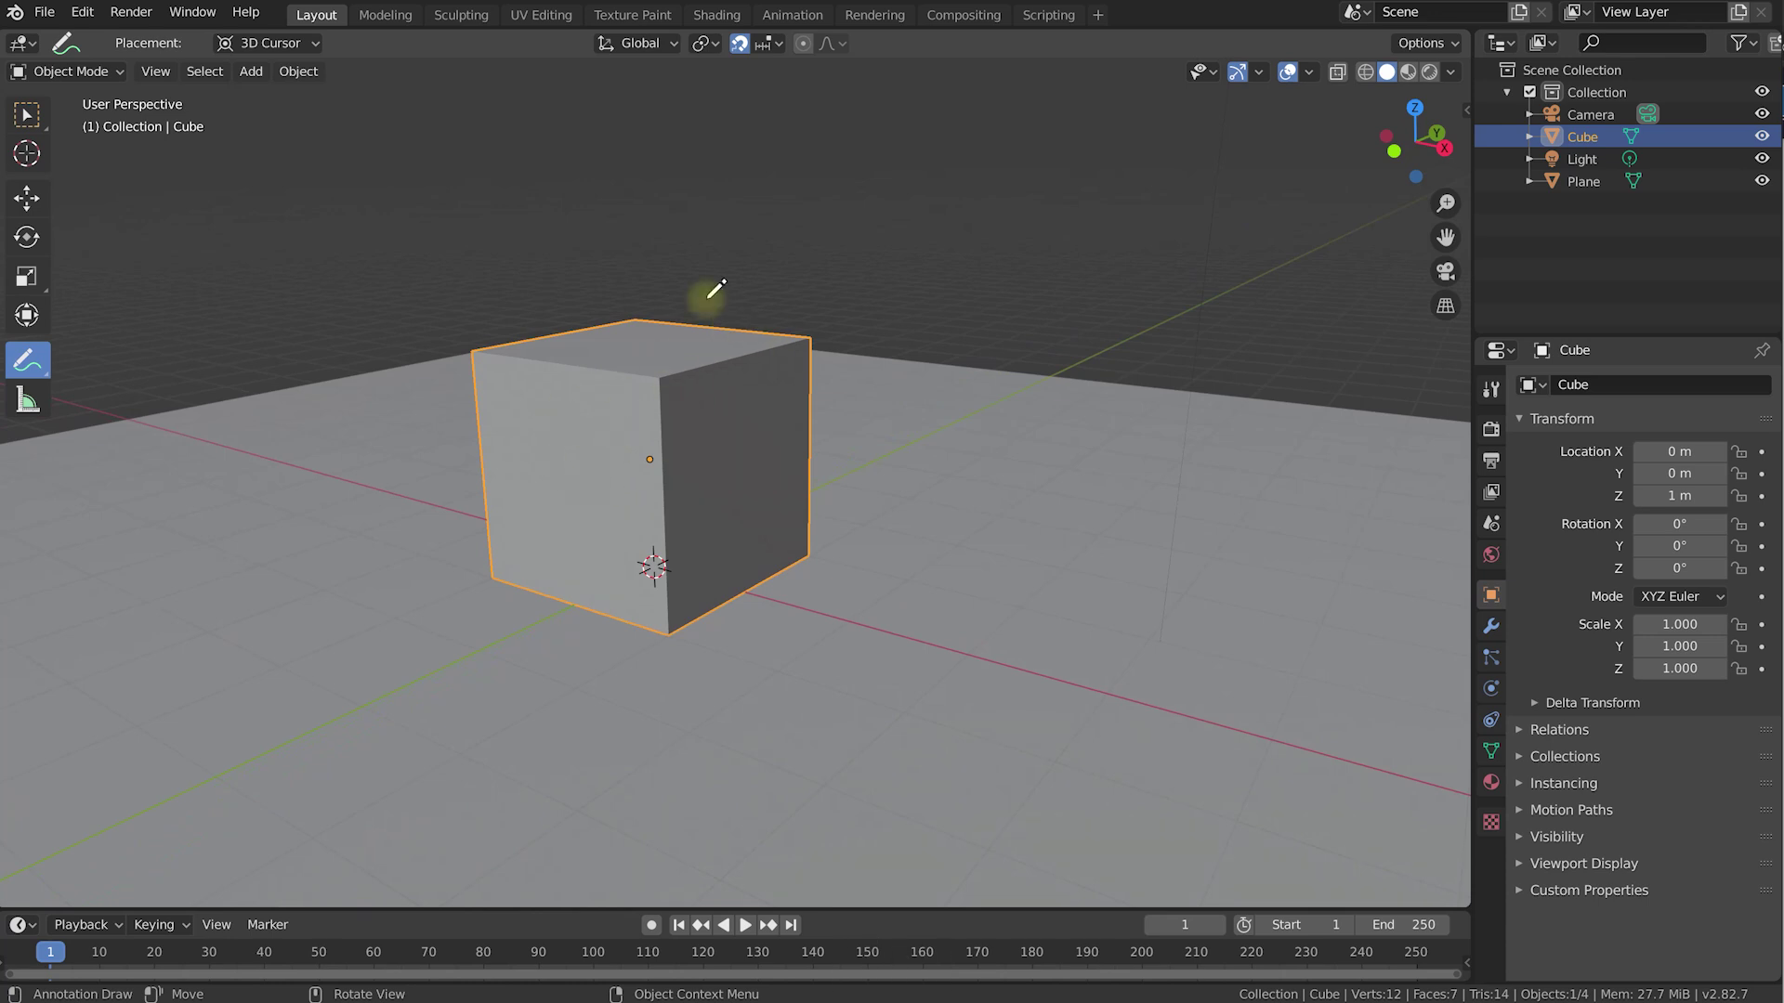
key(ctrl+shift+z)
mouse_move(995, 437)
middle_down()
mouse_move(621, 376)
mouse_move(709, 446)
mouse_move(685, 371)
mouse_move(755, 395)
mouse_move(916, 371)
mouse_move(900, 399)
middle_up()
key(ctrl+z)
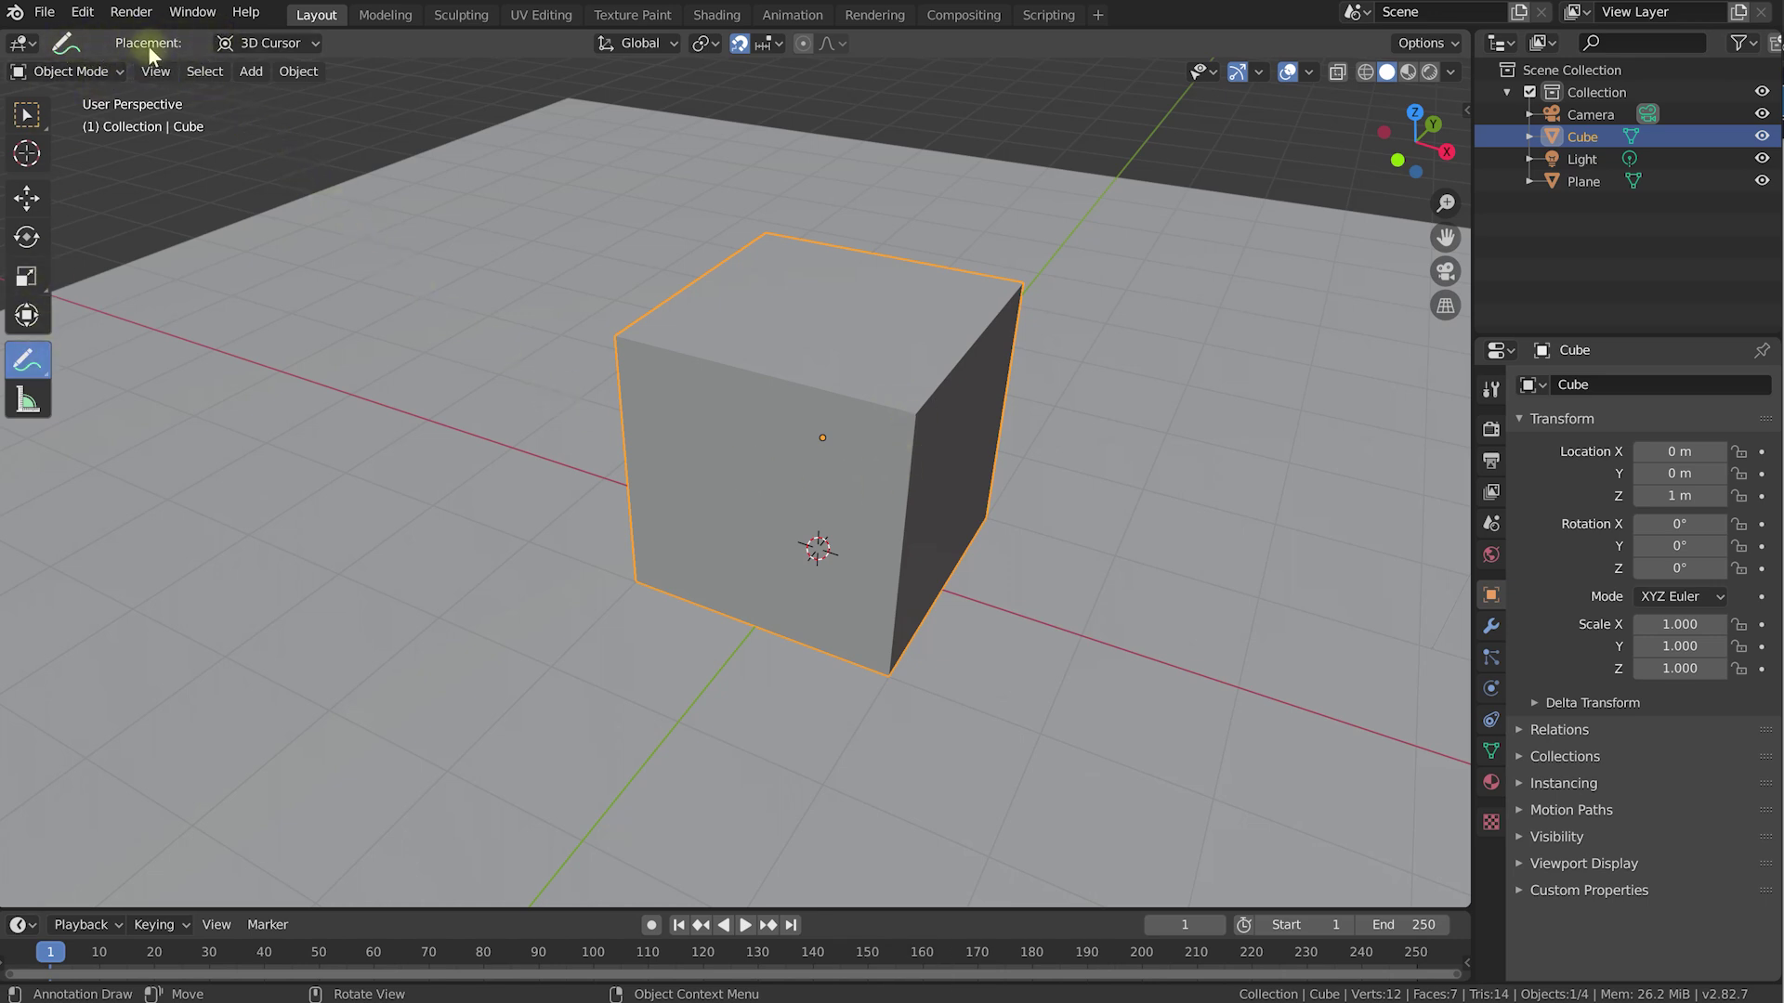
Set the annotation placement to Surface and hide the ground plane in the viewport.
click(307, 44)
click(285, 120)
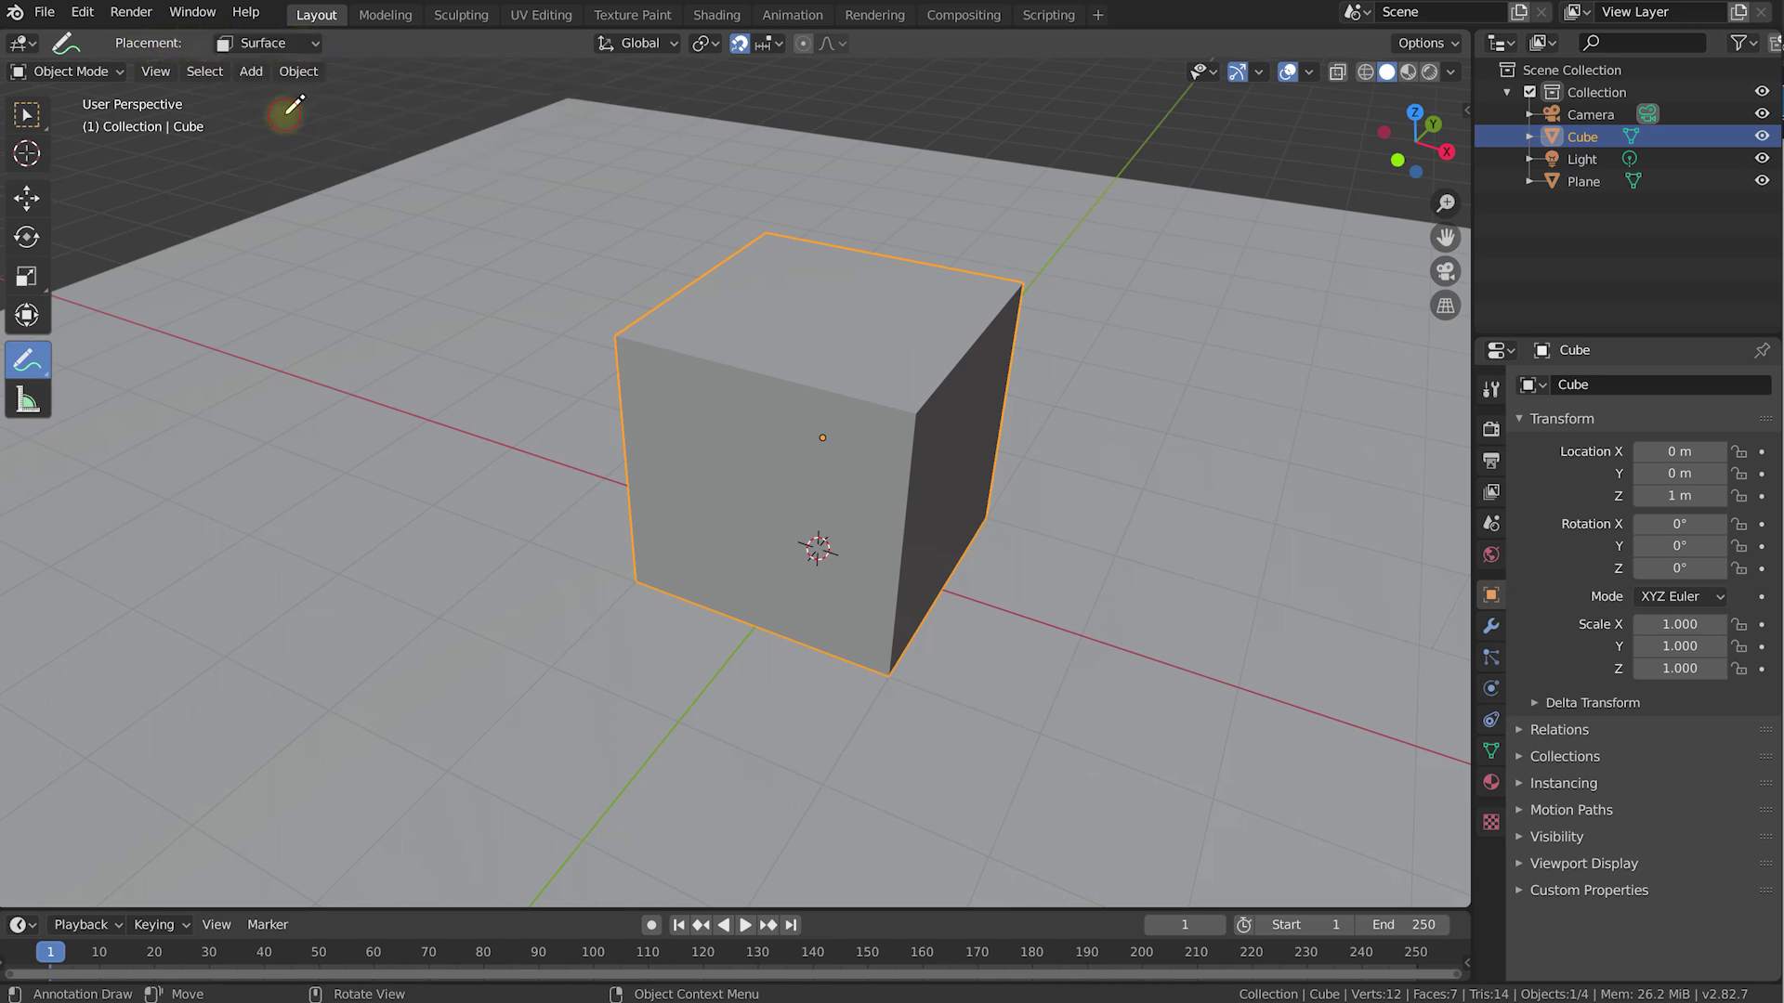
middle_drag(697, 357, 708, 299)
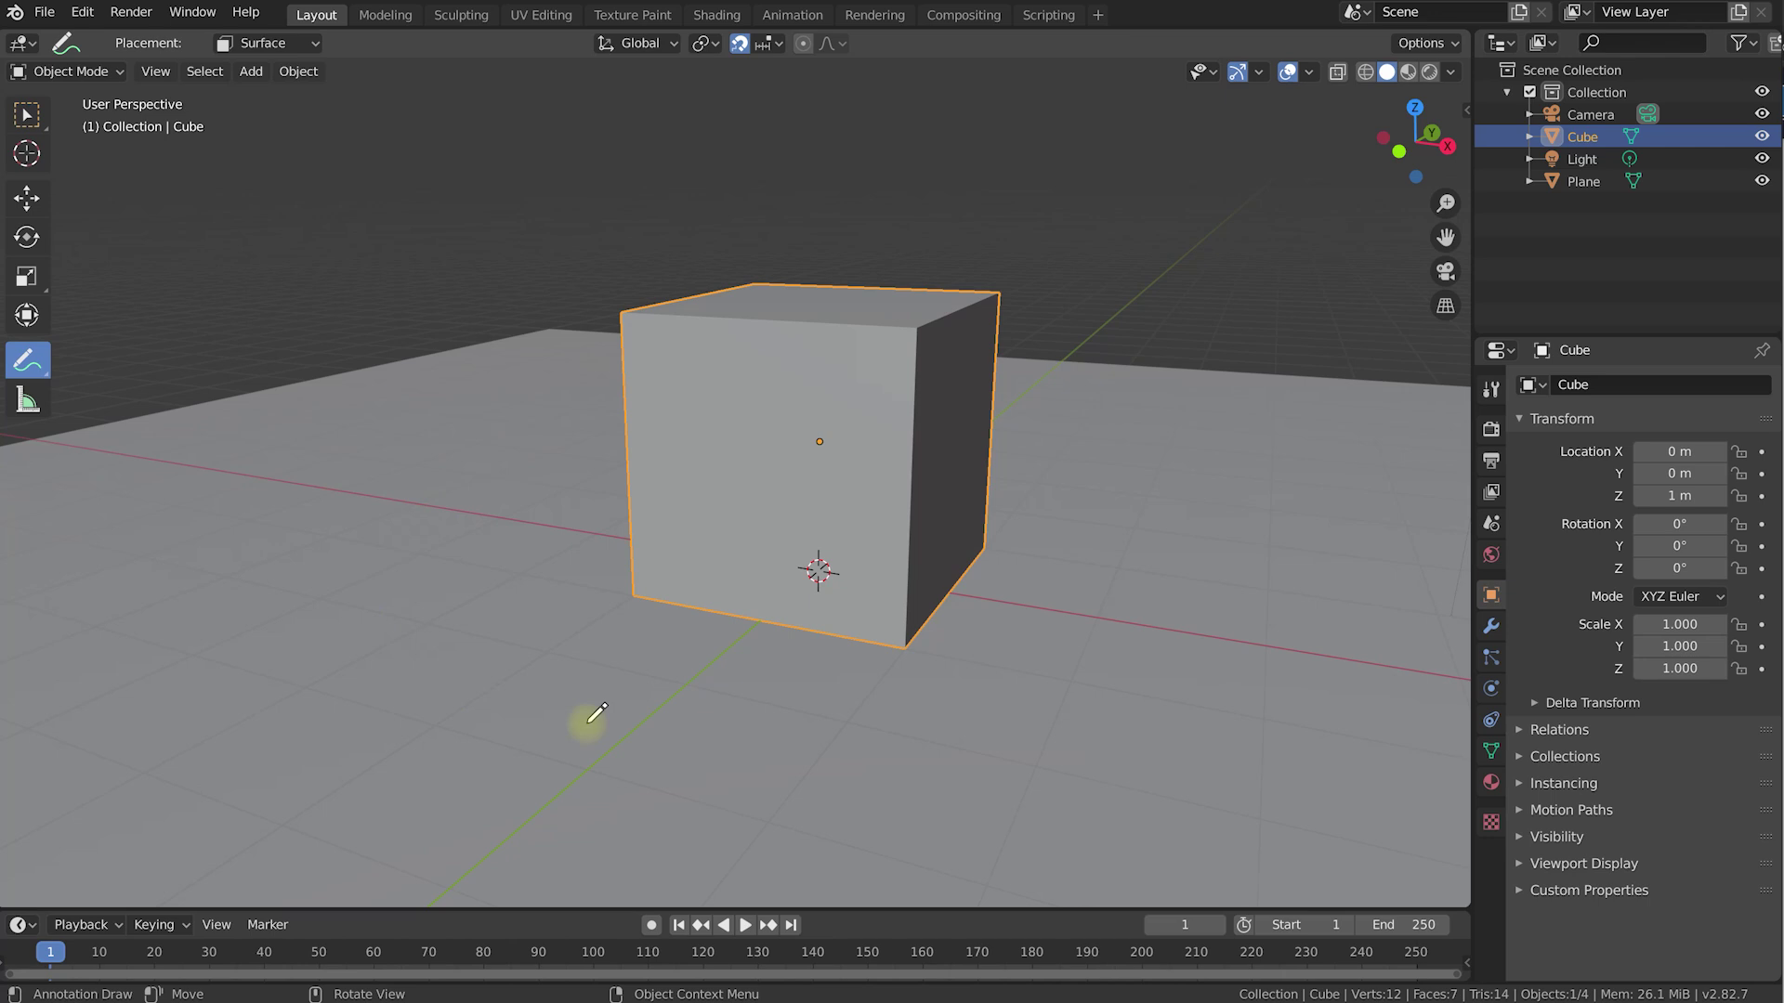
click(1761, 181)
Draw freehand annotation strokes across the cube's top and two front faces, with a dense scribble around their shared upper corner.
mouse_move(995, 387)
middle_down()
mouse_move(1022, 371)
mouse_move(892, 387)
middle_up()
mouse_move(640, 377)
mouse_down()
mouse_move(764, 423)
mouse_move(886, 439)
mouse_move(965, 385)
mouse_move(989, 392)
mouse_move(831, 518)
mouse_move(754, 520)
mouse_up()
mouse_move(813, 420)
middle_down()
mouse_move(868, 517)
mouse_move(796, 529)
mouse_move(610, 470)
mouse_move(558, 388)
mouse_move(685, 338)
mouse_move(852, 462)
mouse_move(800, 470)
mouse_move(873, 446)
middle_up()
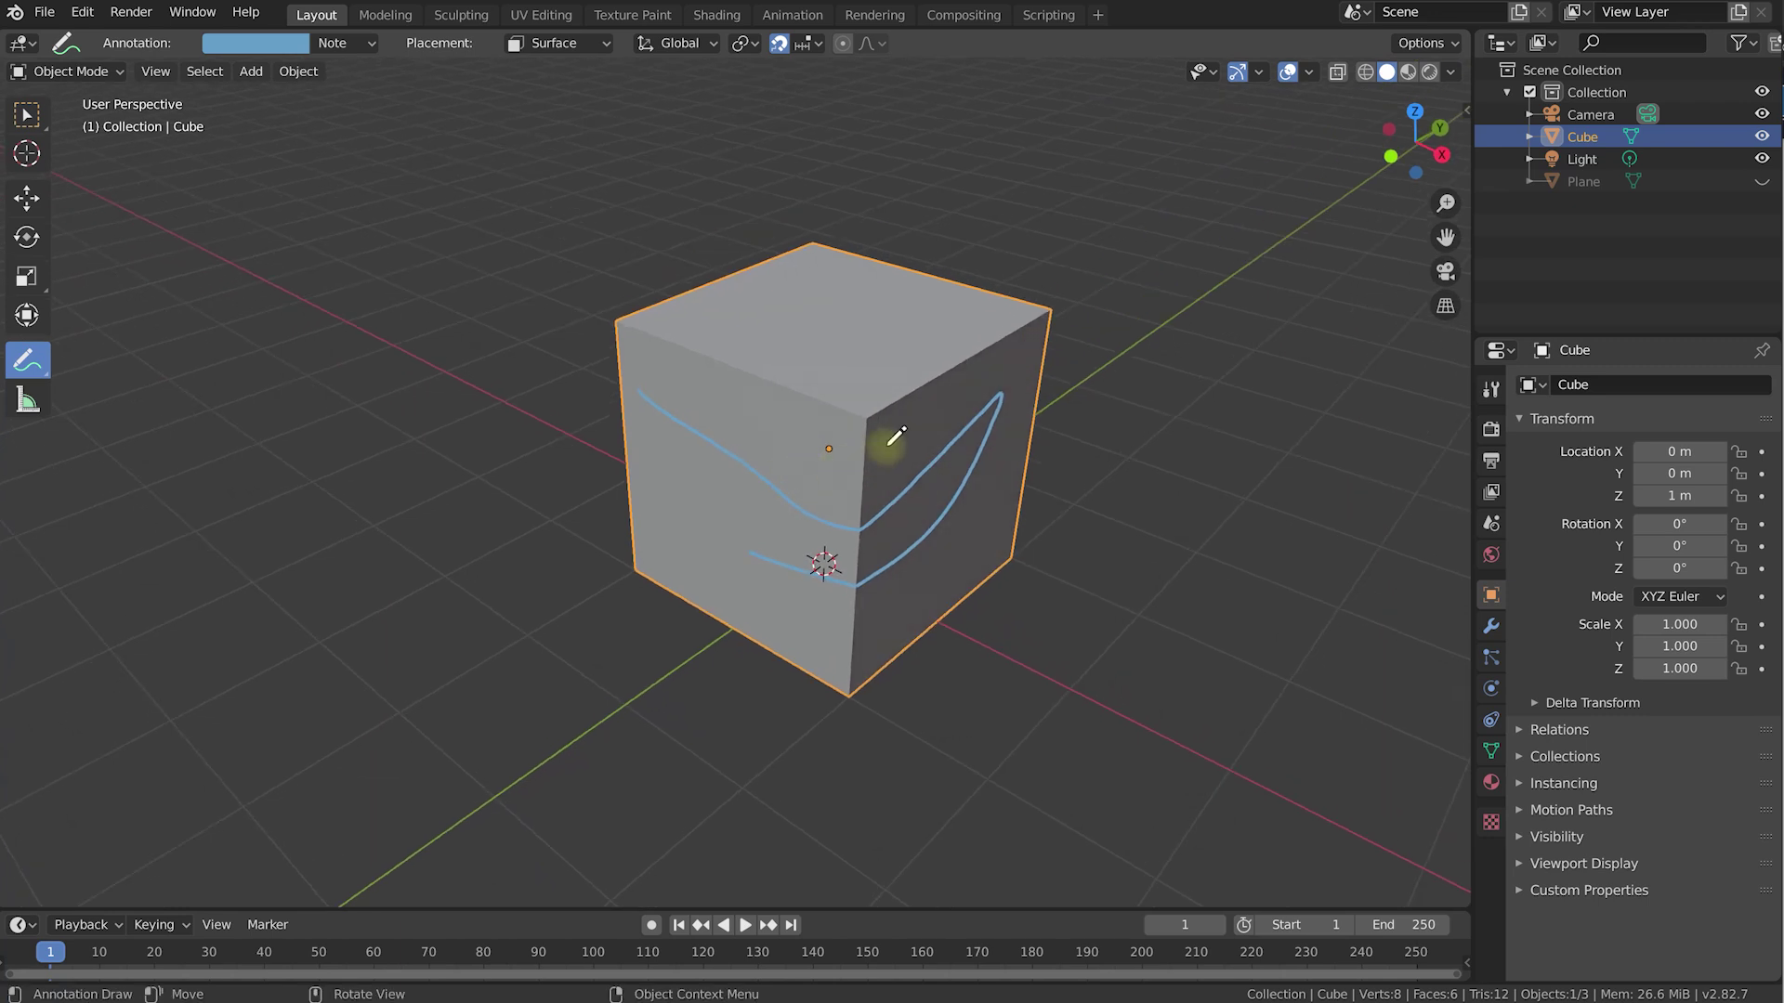
mouse_move(887, 388)
mouse_down()
mouse_move(795, 404)
mouse_move(924, 324)
mouse_move(983, 390)
mouse_move(922, 467)
mouse_move(836, 465)
mouse_move(934, 499)
mouse_move(986, 576)
mouse_up()
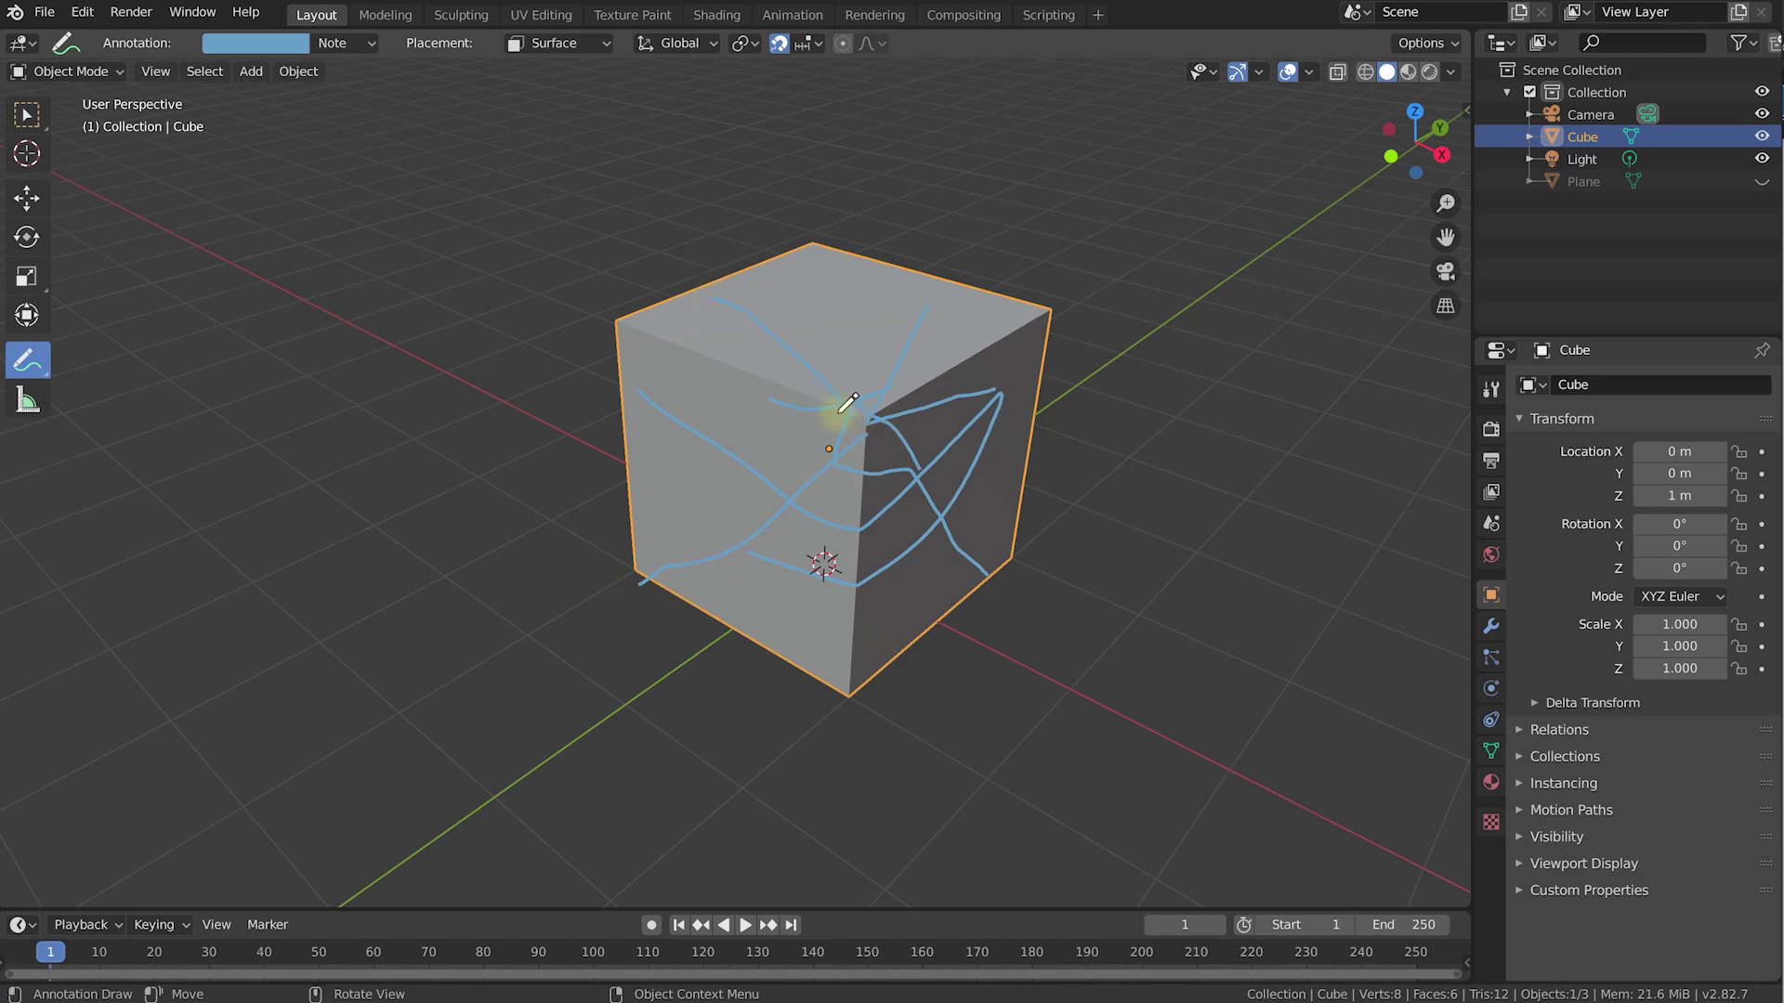
mouse_move(906, 409)
mouse_down()
mouse_move(796, 452)
mouse_move(903, 407)
mouse_move(865, 355)
mouse_up()
scroll(872, 348, up, 5)
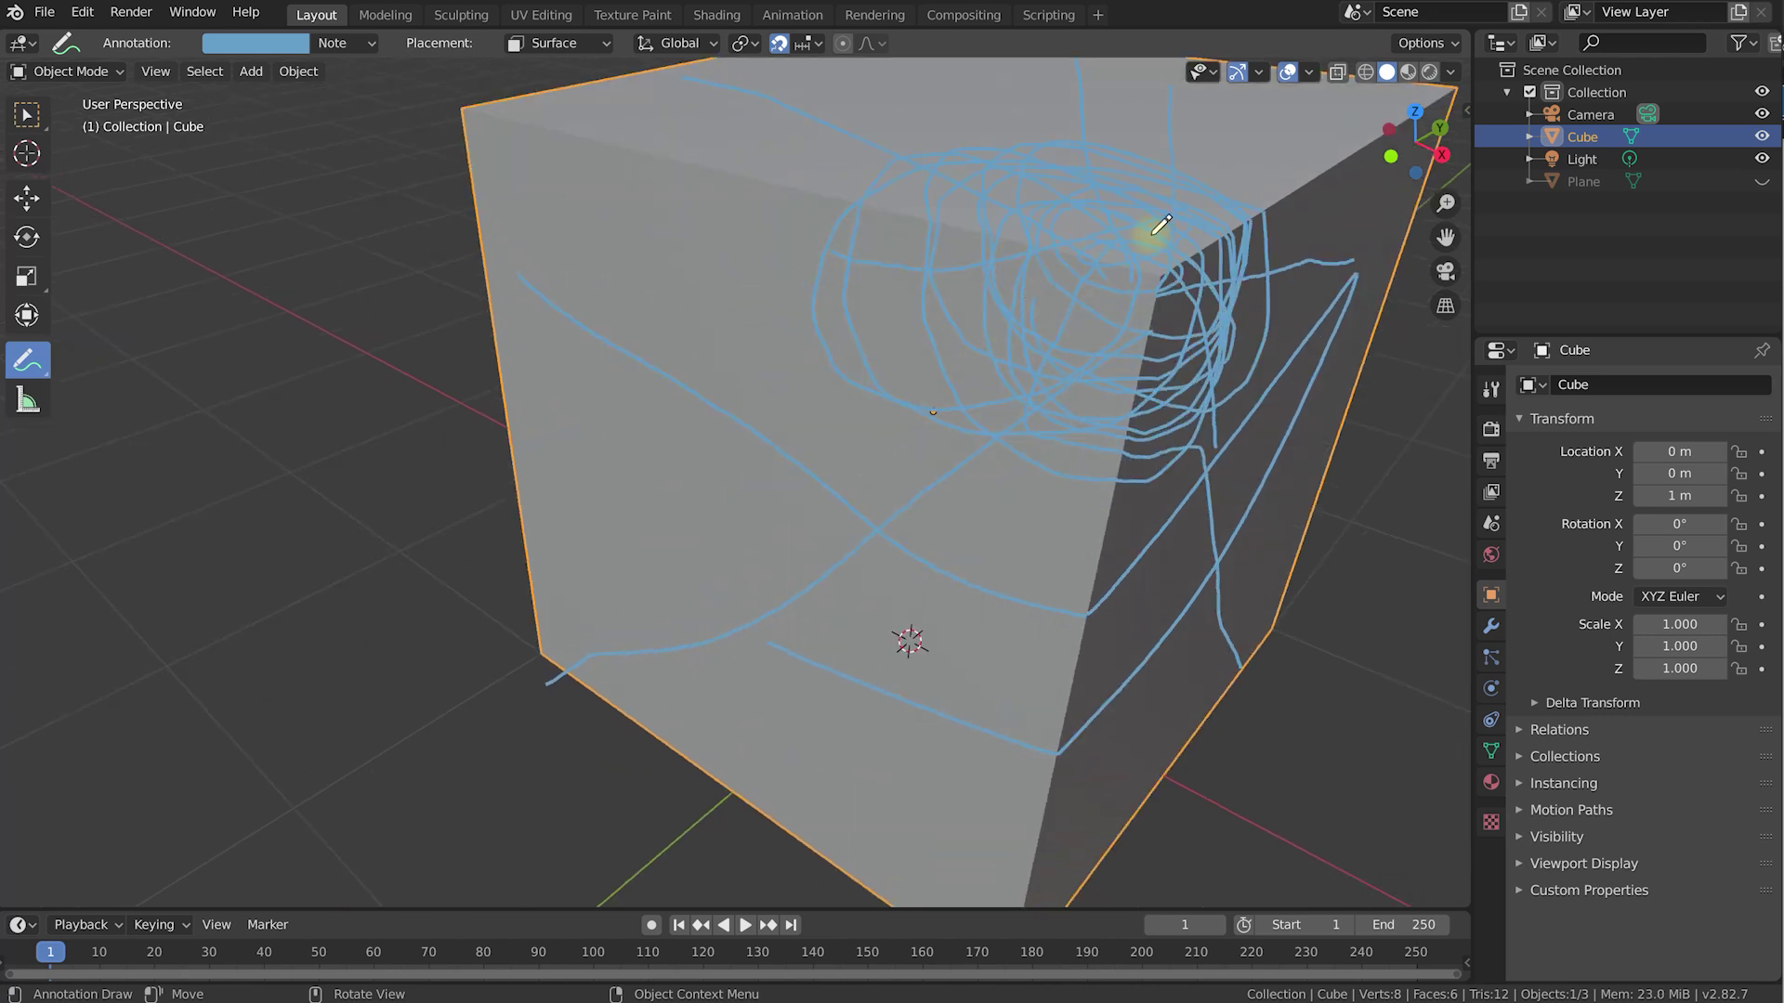
drag(1222, 247, 1294, 251)
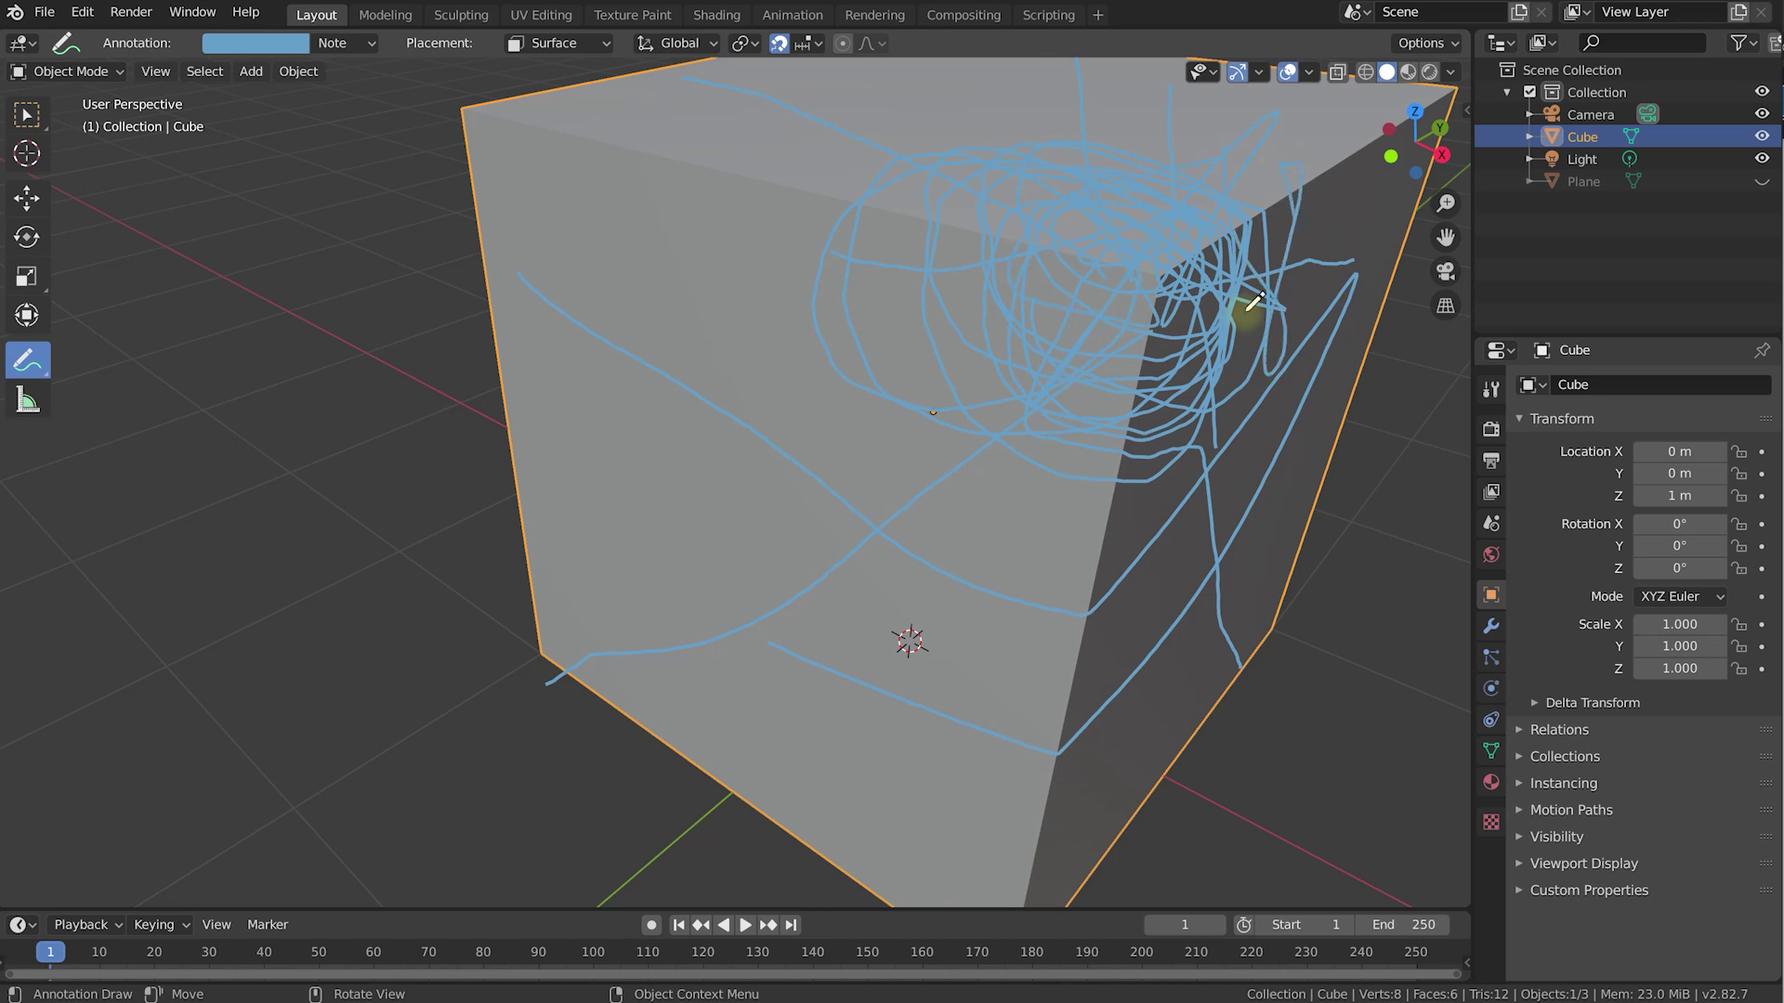
drag(957, 279, 485, 166)
drag(467, 253, 565, 300)
Draw sparser annotation strokes over the cube's remaining sides, working around it from several angles.
scroll(565, 299, down, 5)
mouse_move(565, 299)
middle_down()
mouse_move(868, 255)
mouse_move(785, 298)
middle_up()
drag(305, 166, 692, 647)
mouse_move(456, 609)
middle_down()
mouse_move(749, 562)
mouse_move(709, 585)
mouse_move(851, 369)
middle_up()
drag(685, 729, 658, 869)
middle_drag(808, 589, 535, 360)
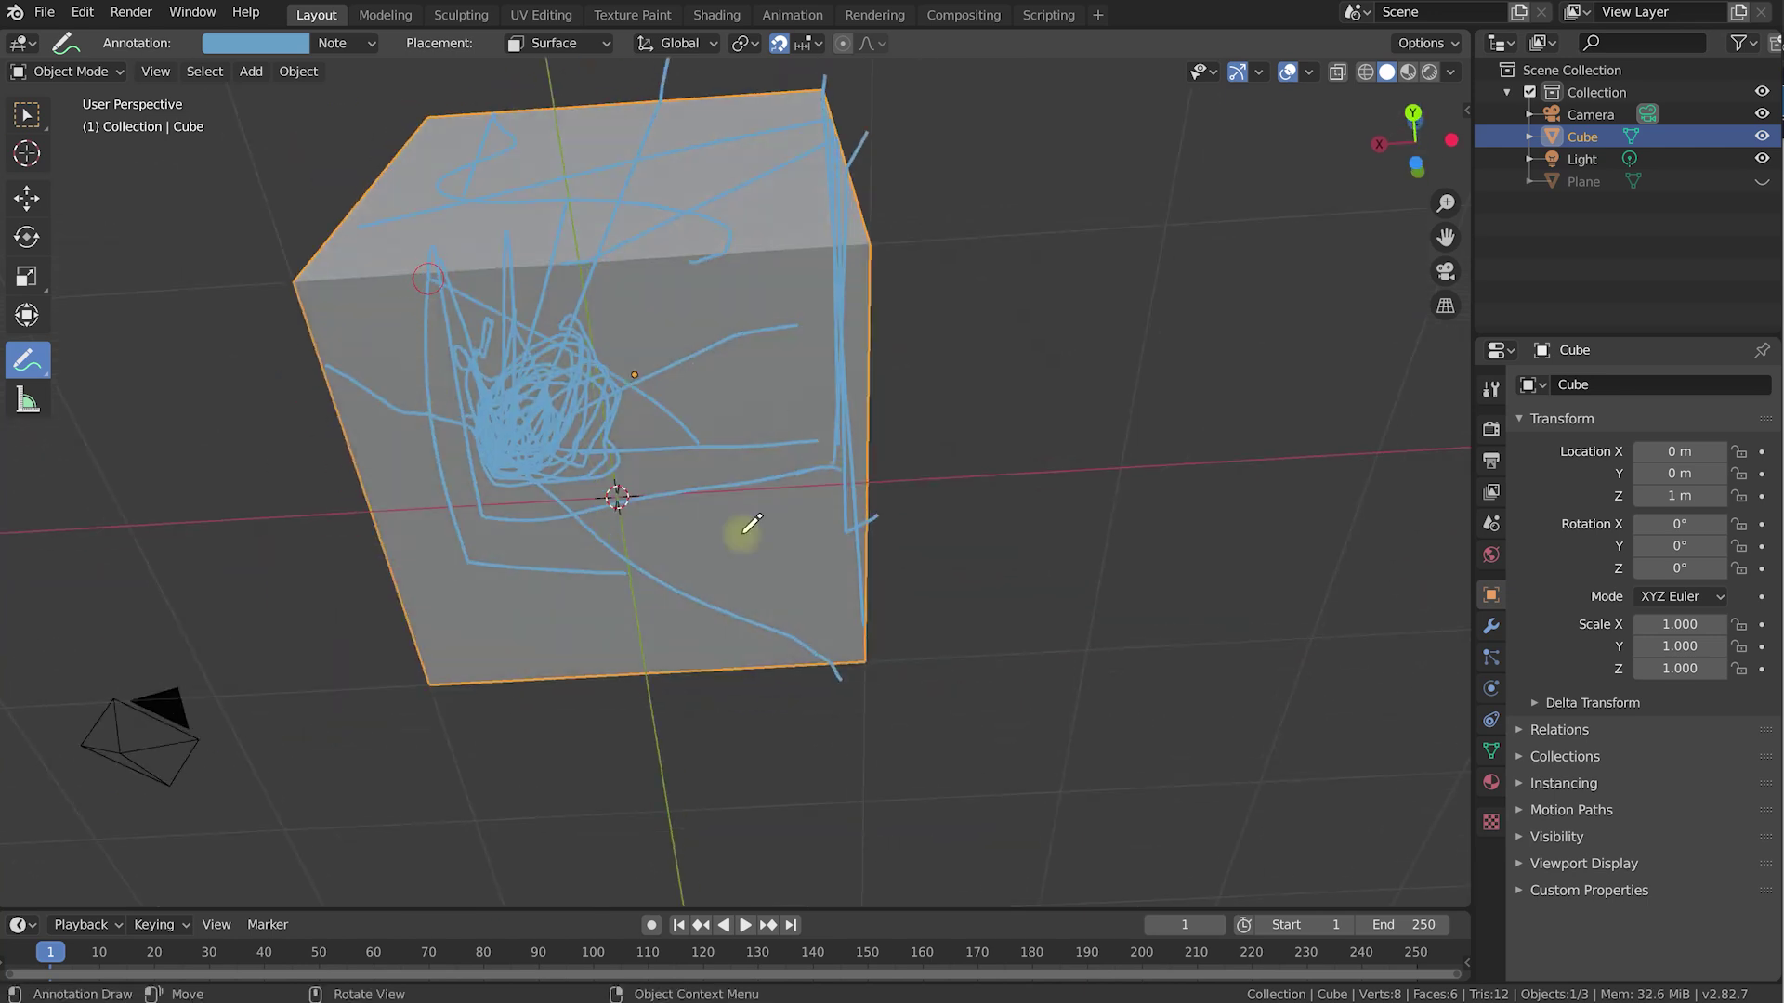
mouse_move(498, 648)
middle_down()
mouse_move(784, 707)
mouse_move(827, 677)
middle_up()
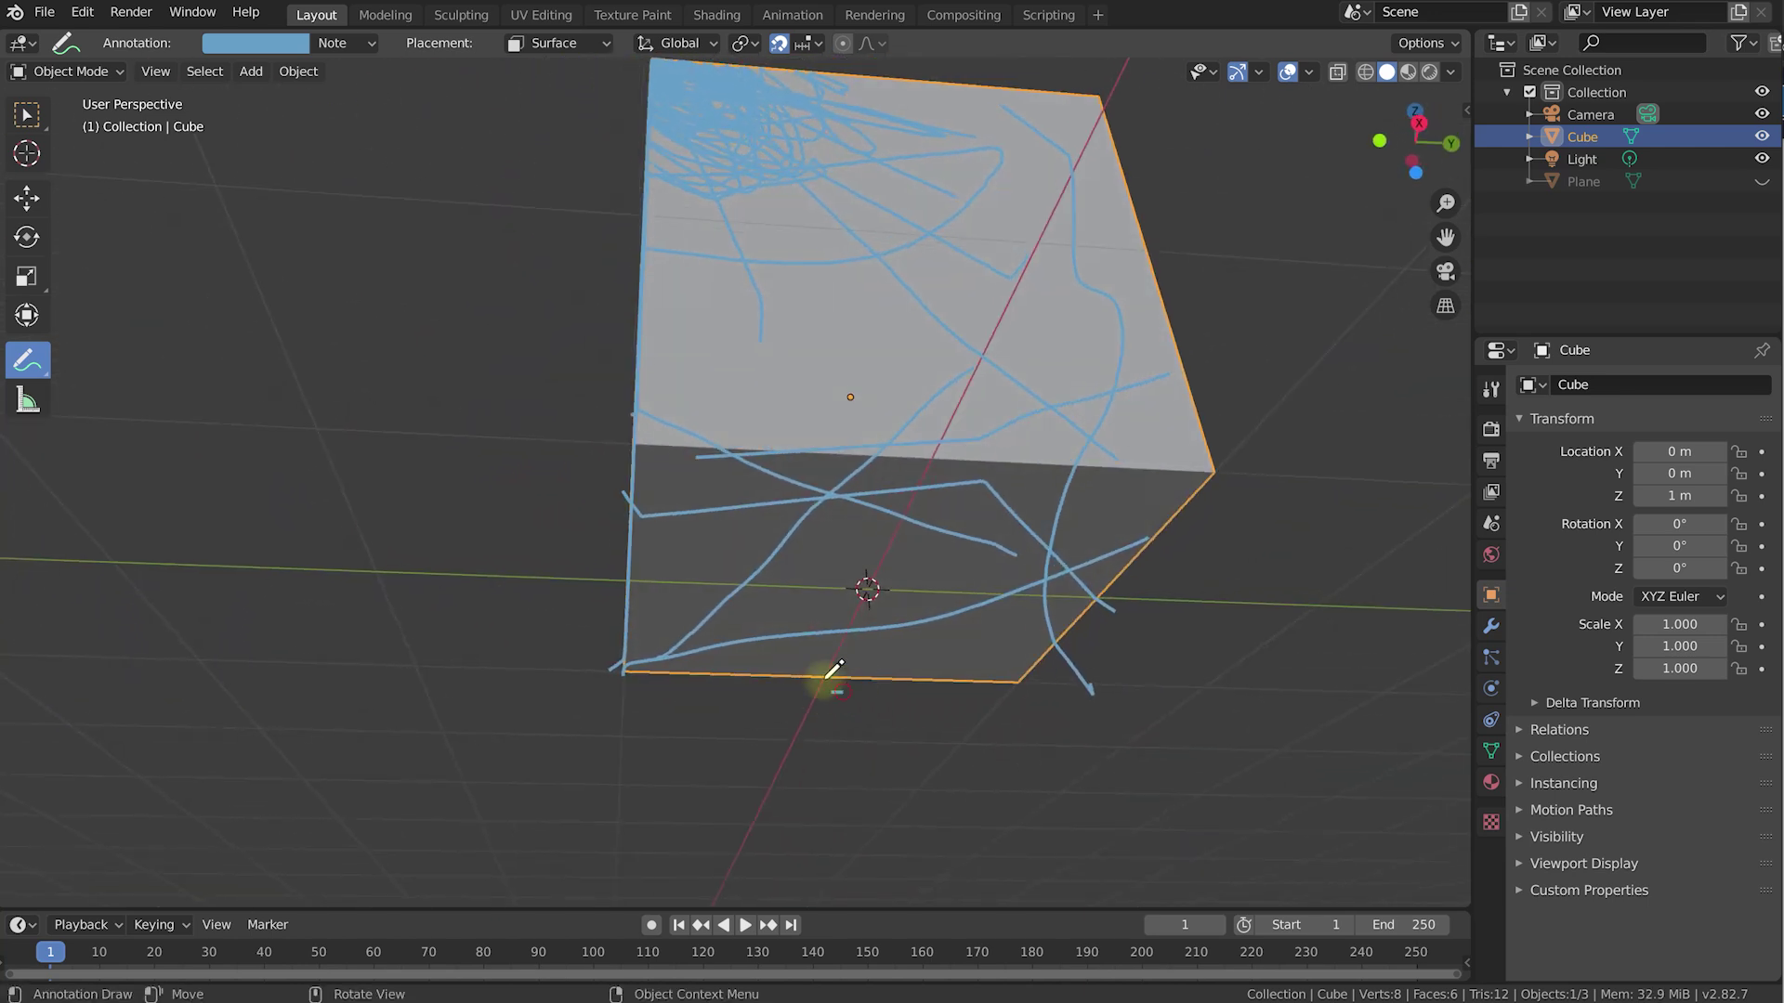
mouse_move(530, 438)
middle_down()
mouse_move(741, 493)
mouse_move(742, 583)
mouse_move(752, 557)
middle_up()
mouse_move(753, 558)
mouse_down()
mouse_move(777, 501)
mouse_move(947, 557)
mouse_move(808, 378)
mouse_move(927, 414)
mouse_up()
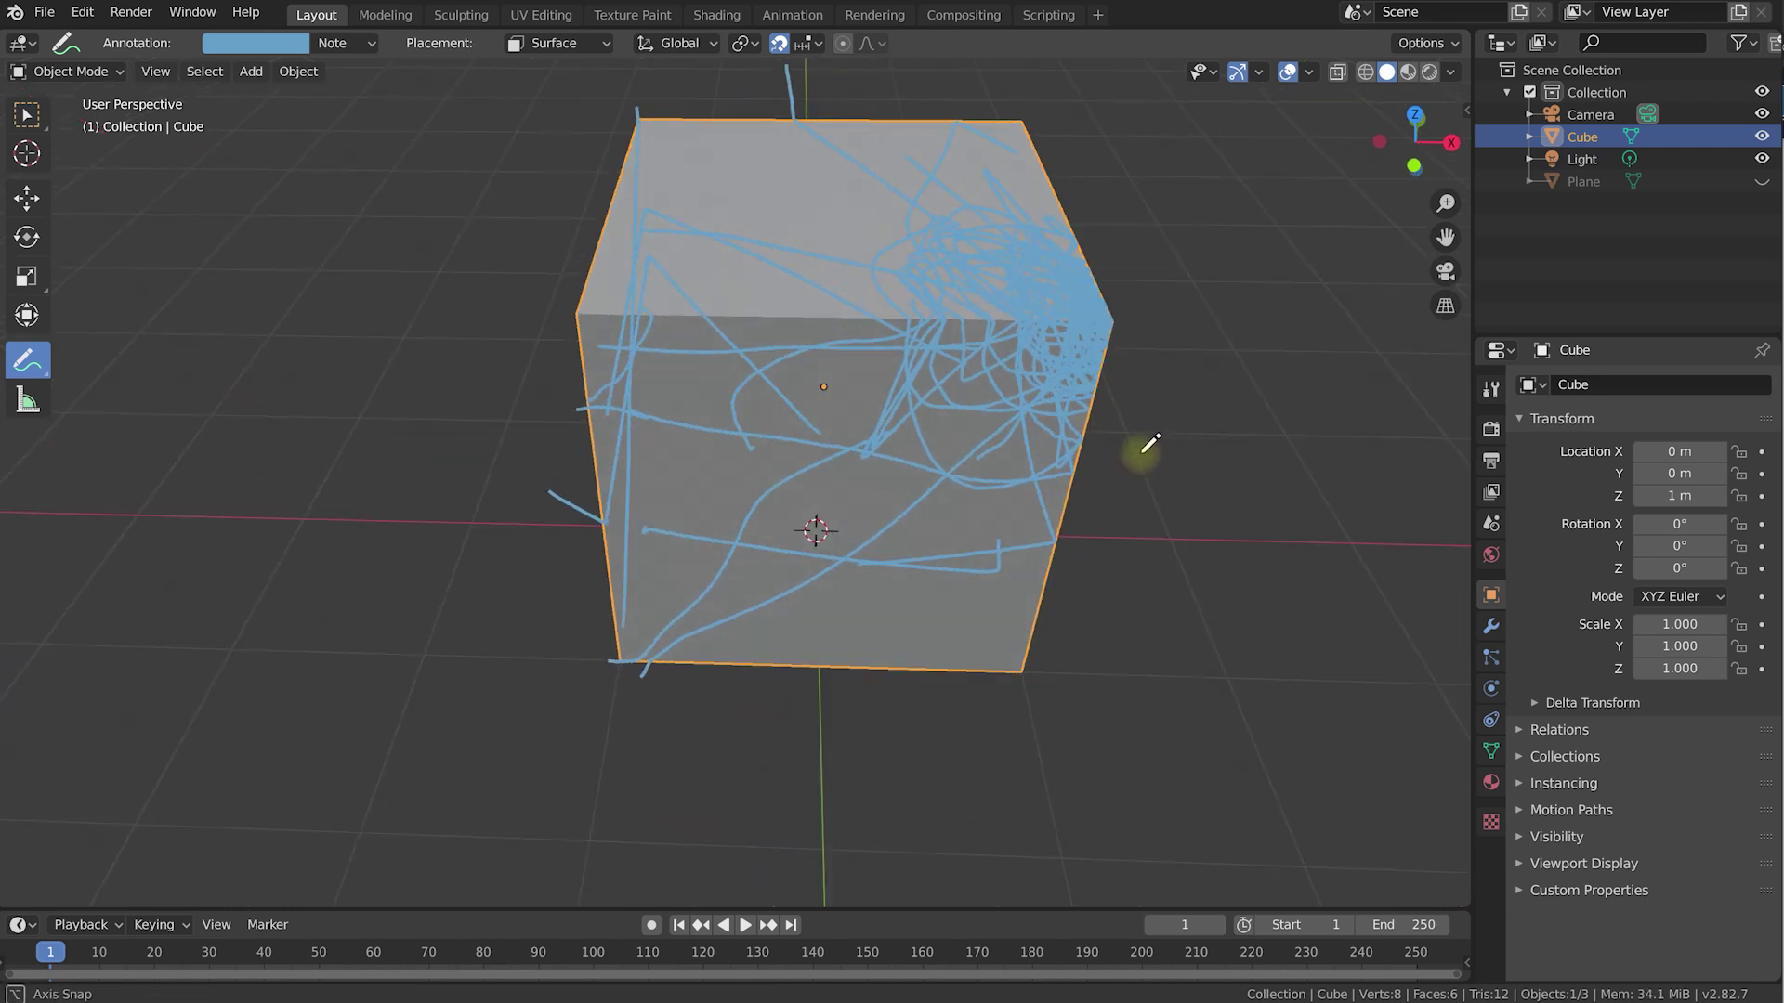
scroll(1151, 446, down, 4)
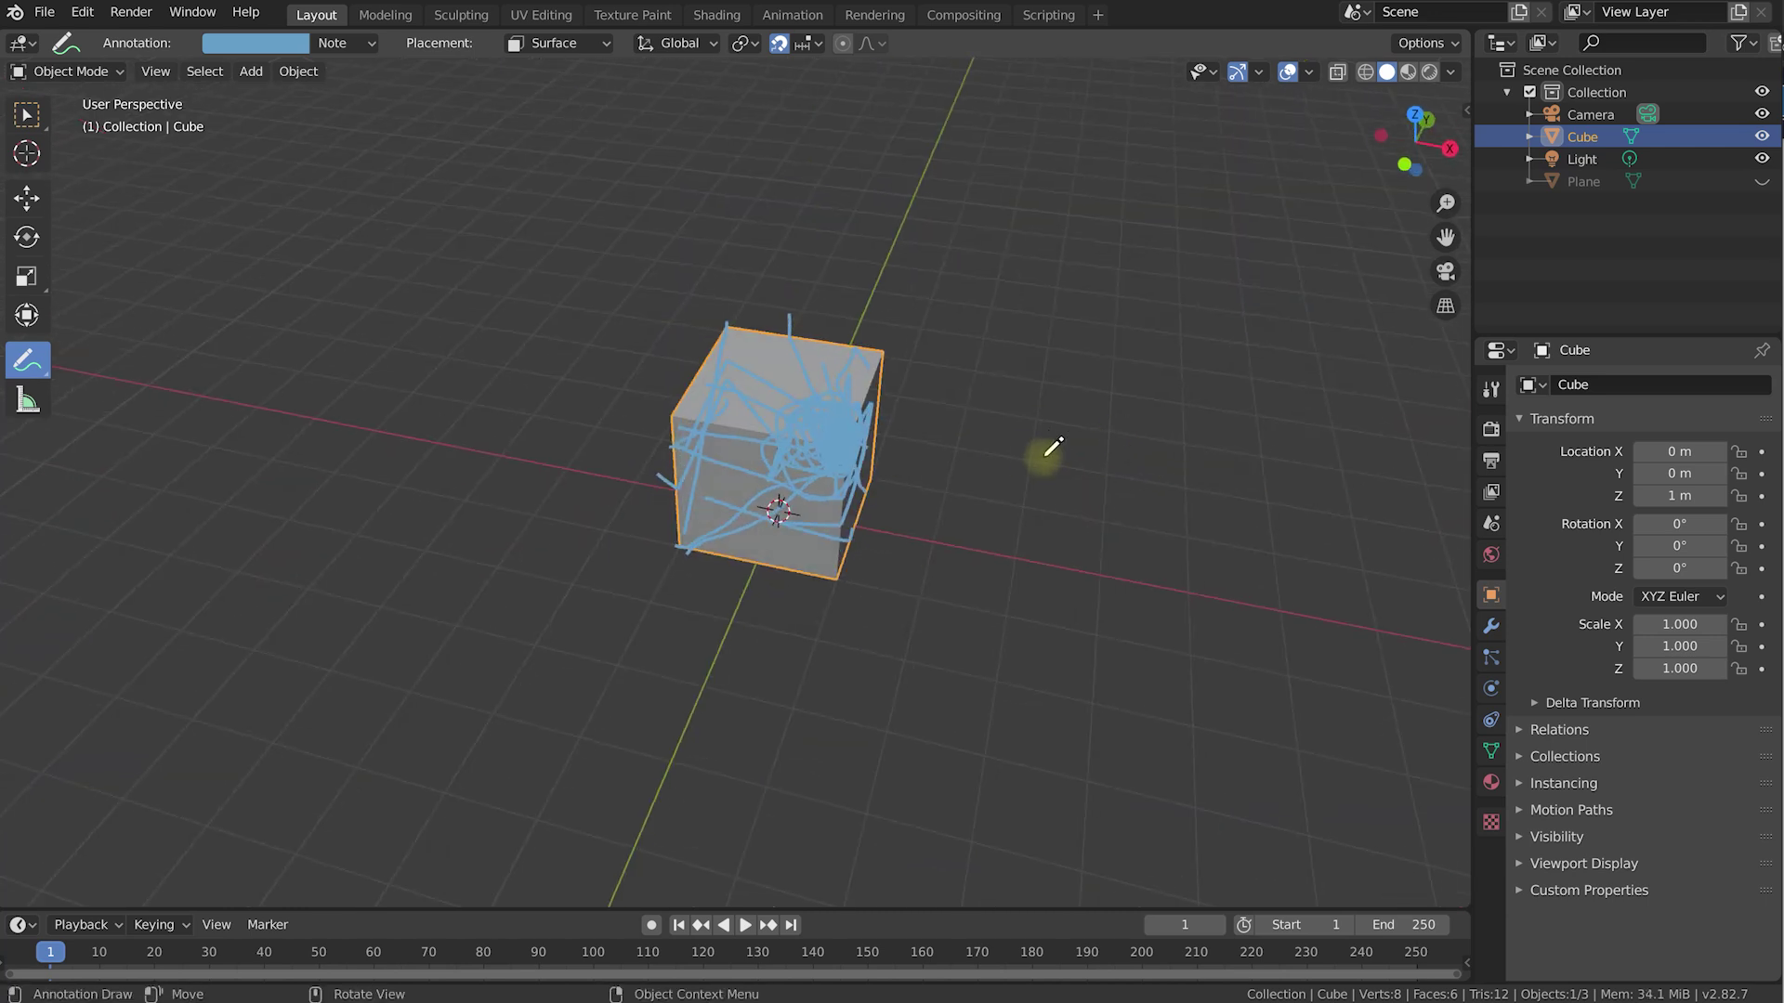
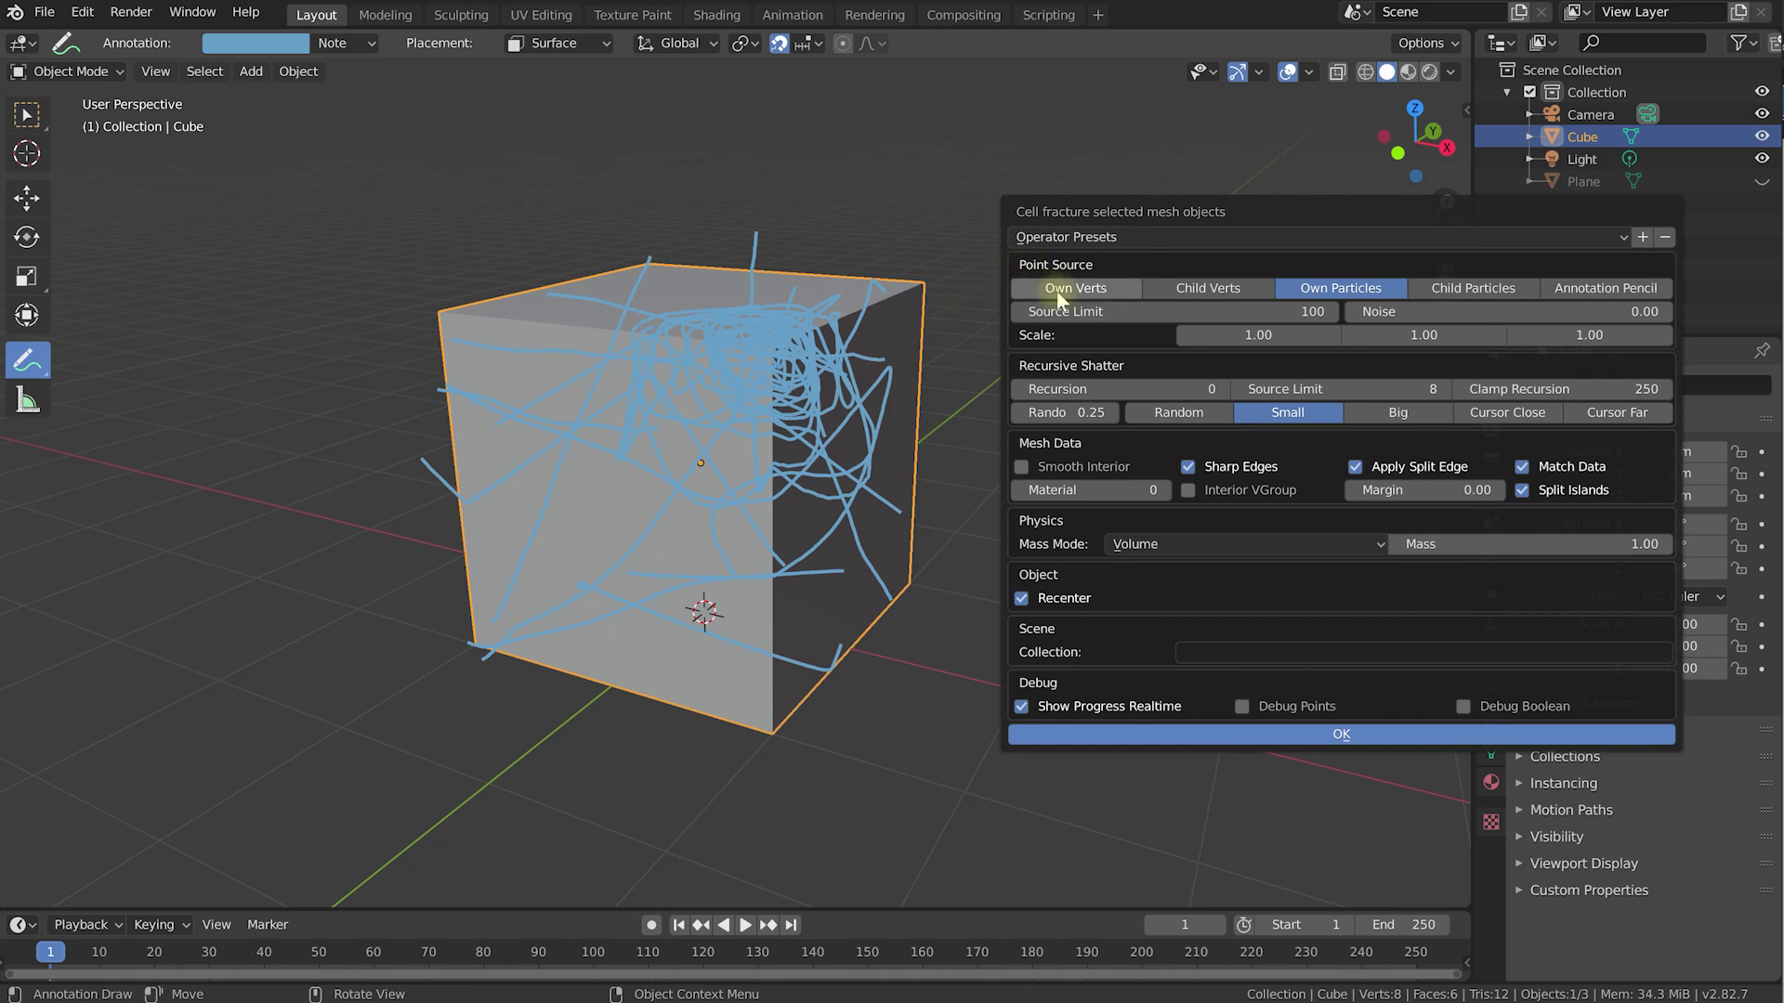
In the Cell Fracture options, choose only Annotation Pencil as the point source and set the point Source Limit to 150.
click(1620, 288)
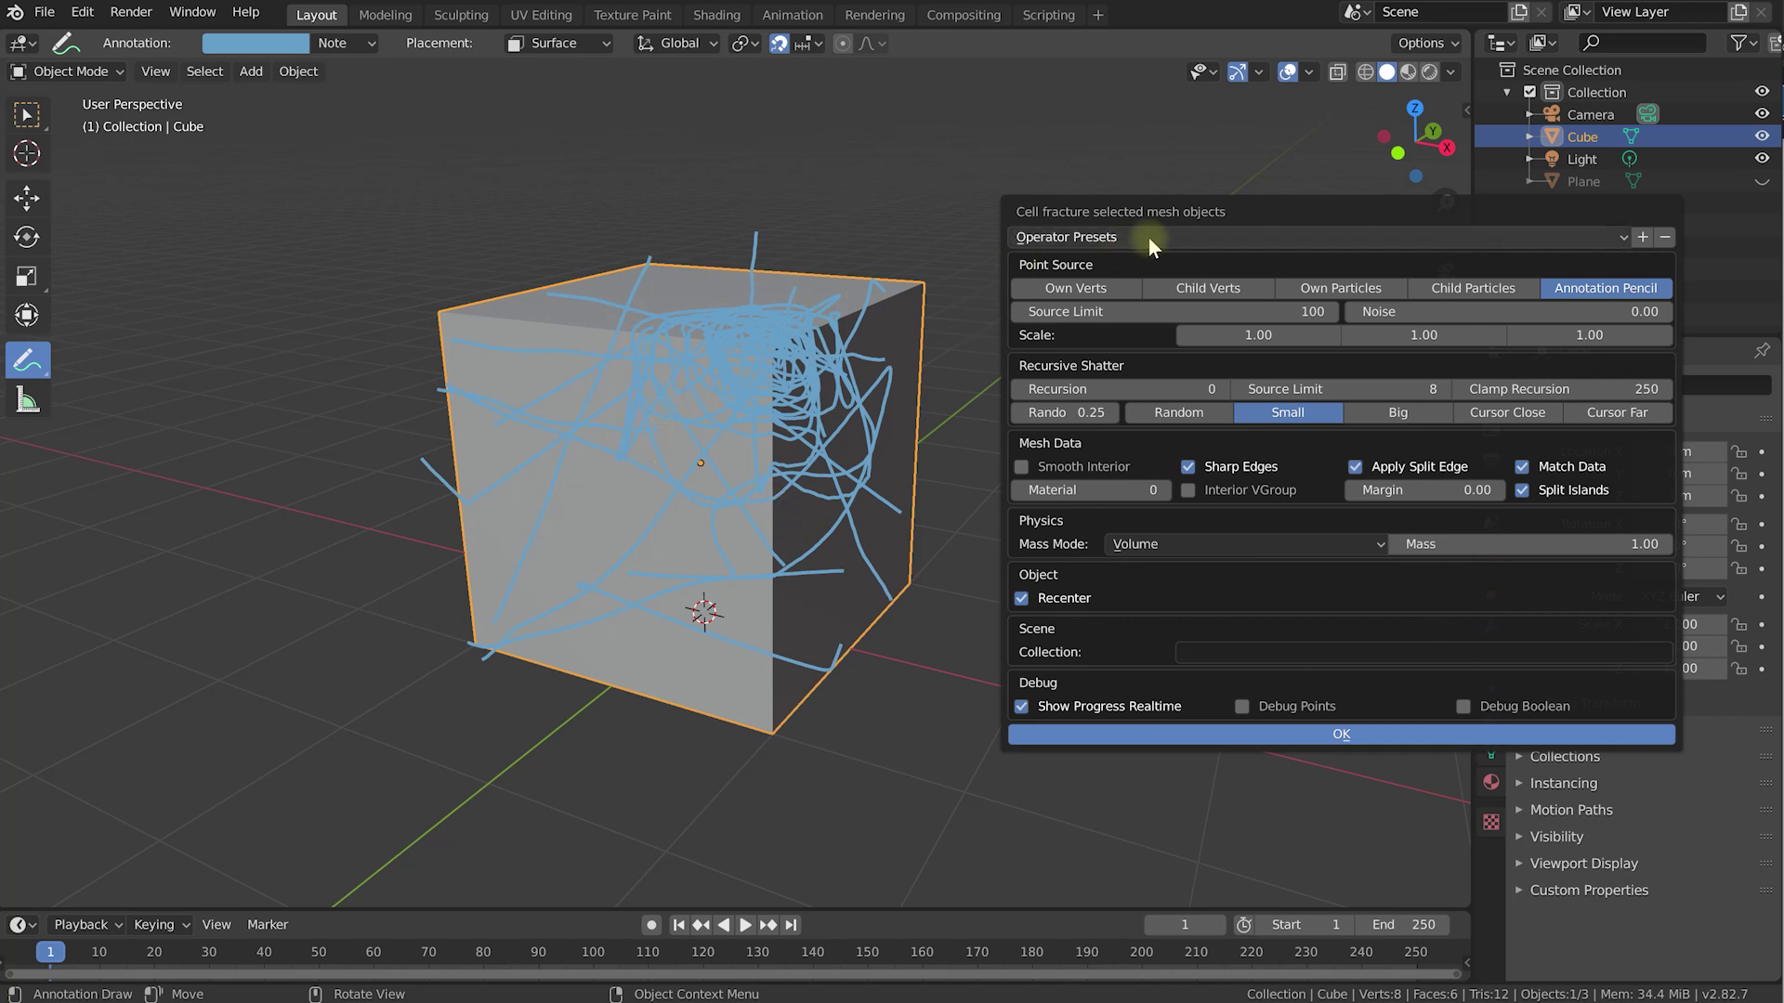
drag(1244, 317, 1244, 317)
text(150)
key(Return)
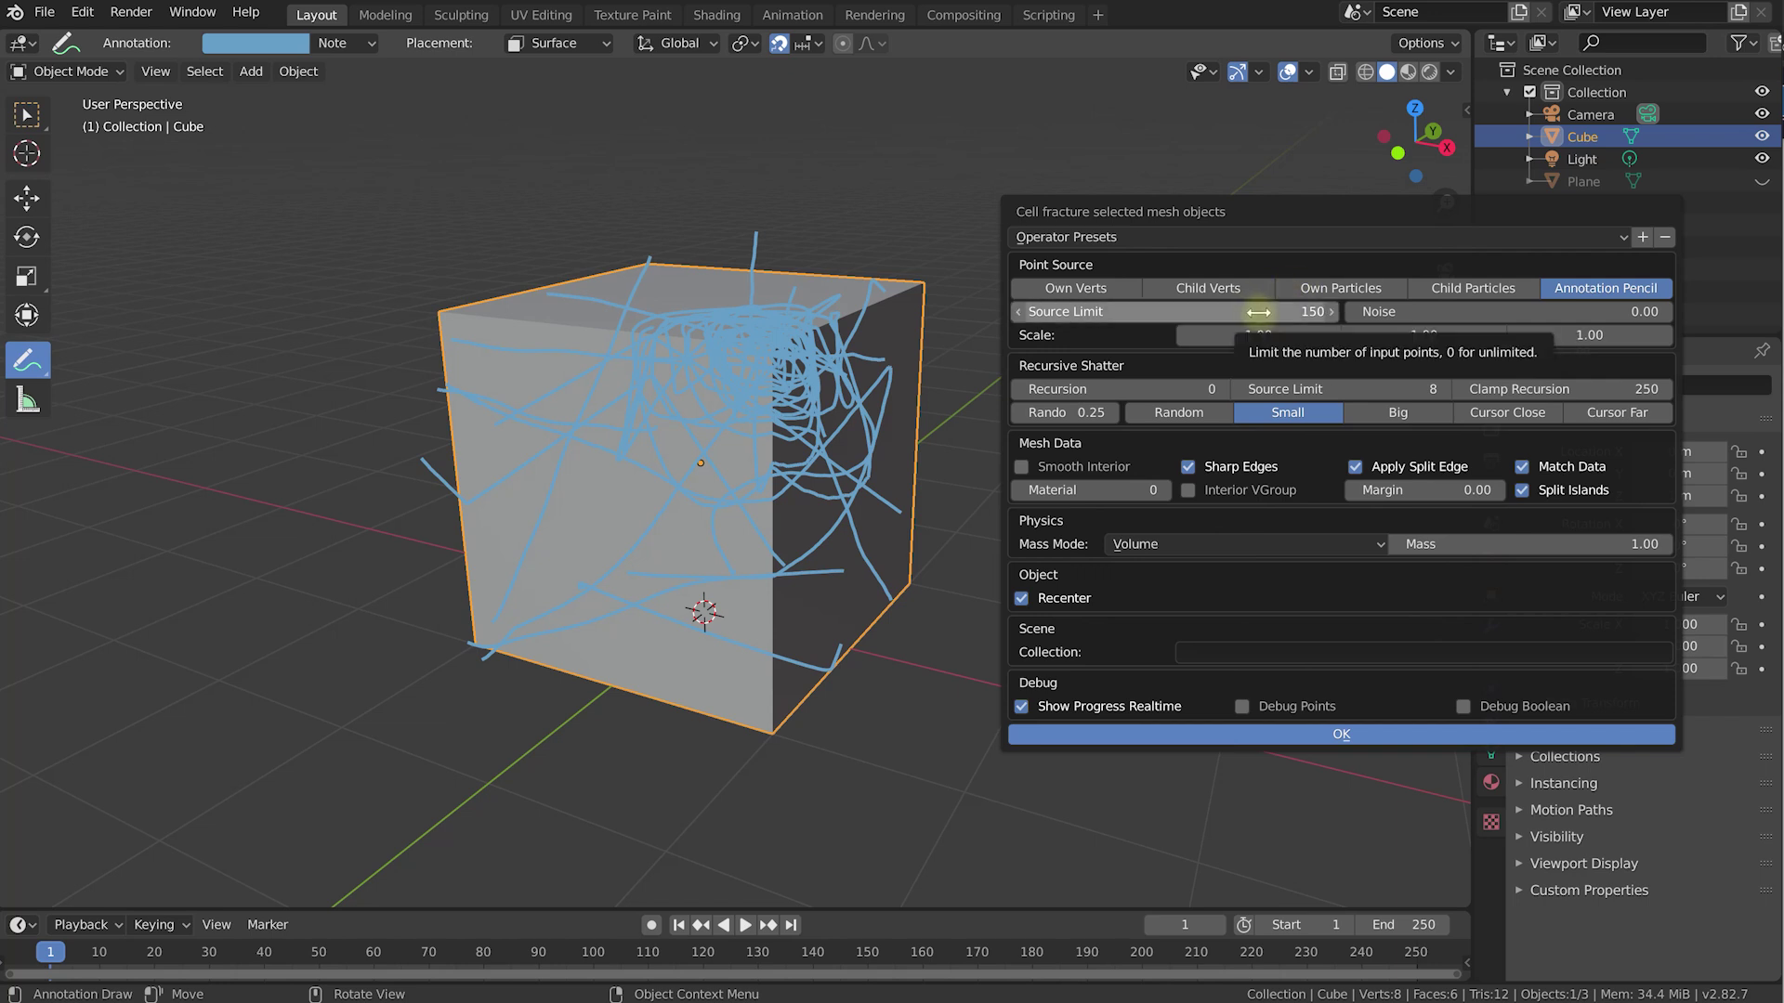
Set the Cell Fracture recursion to 1 and the collection to "fragments", and run the fracture on the cube.
click(1176, 392)
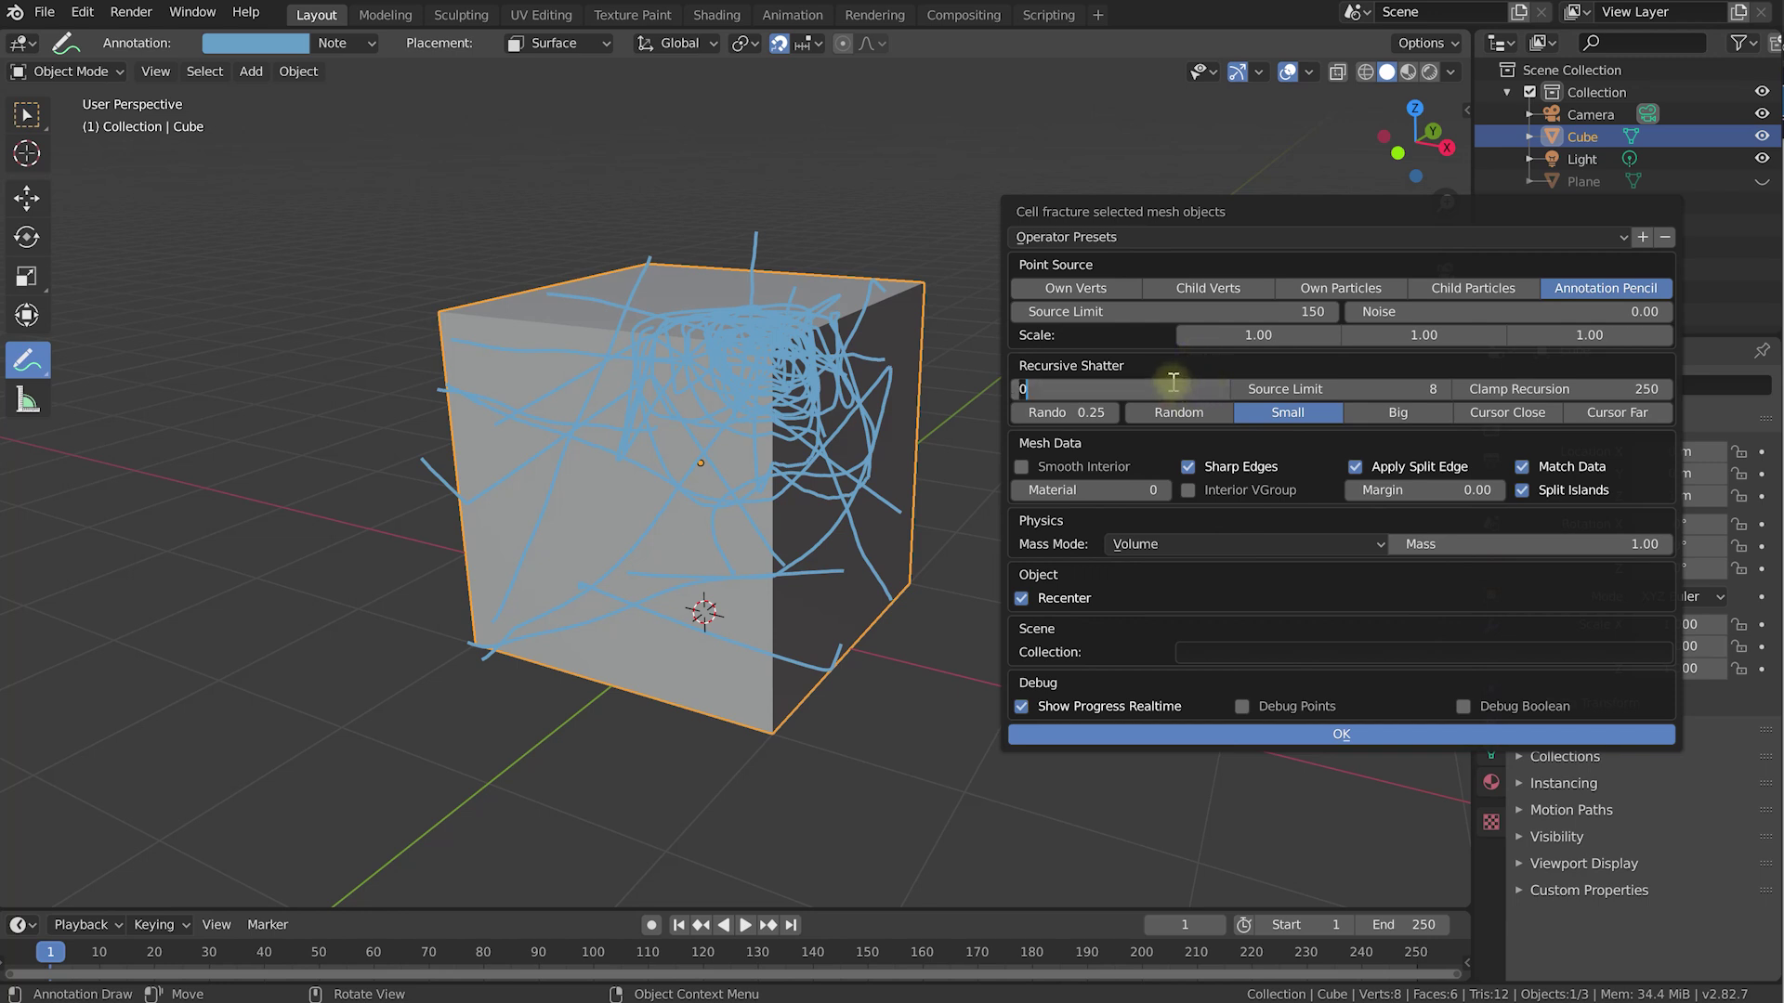
text(1)
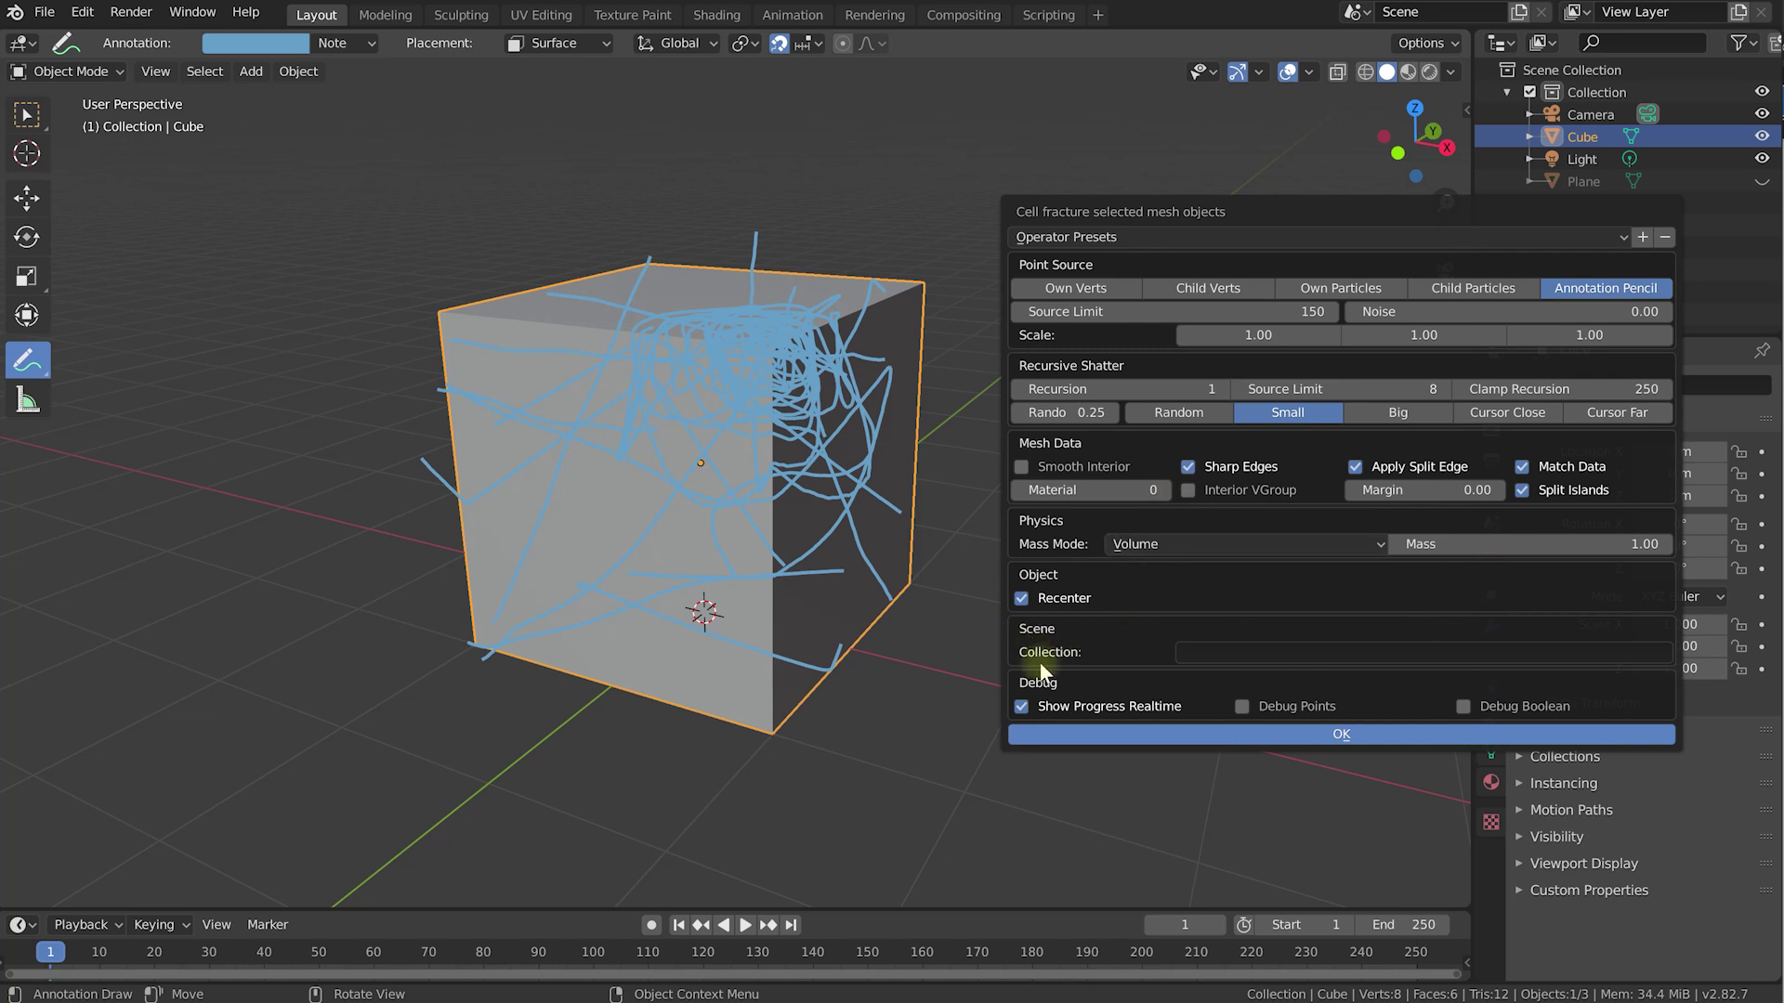
click(1210, 657)
text(fragments)
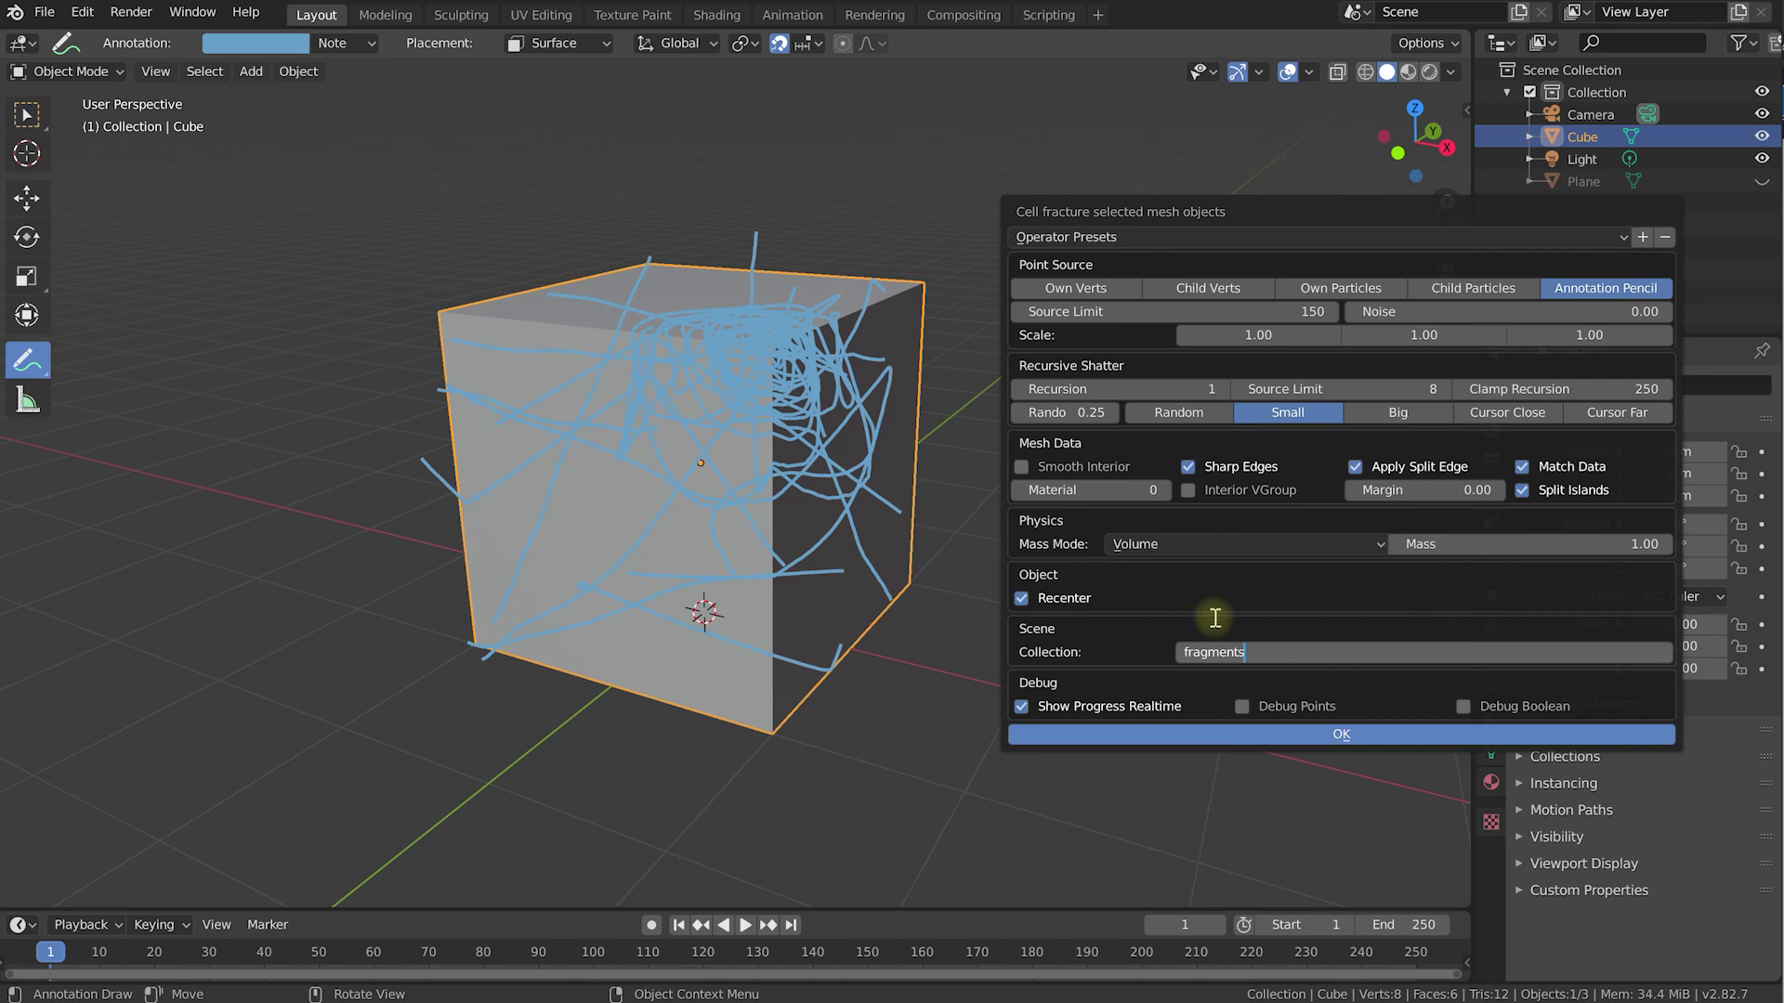
drag(1256, 652, 1170, 650)
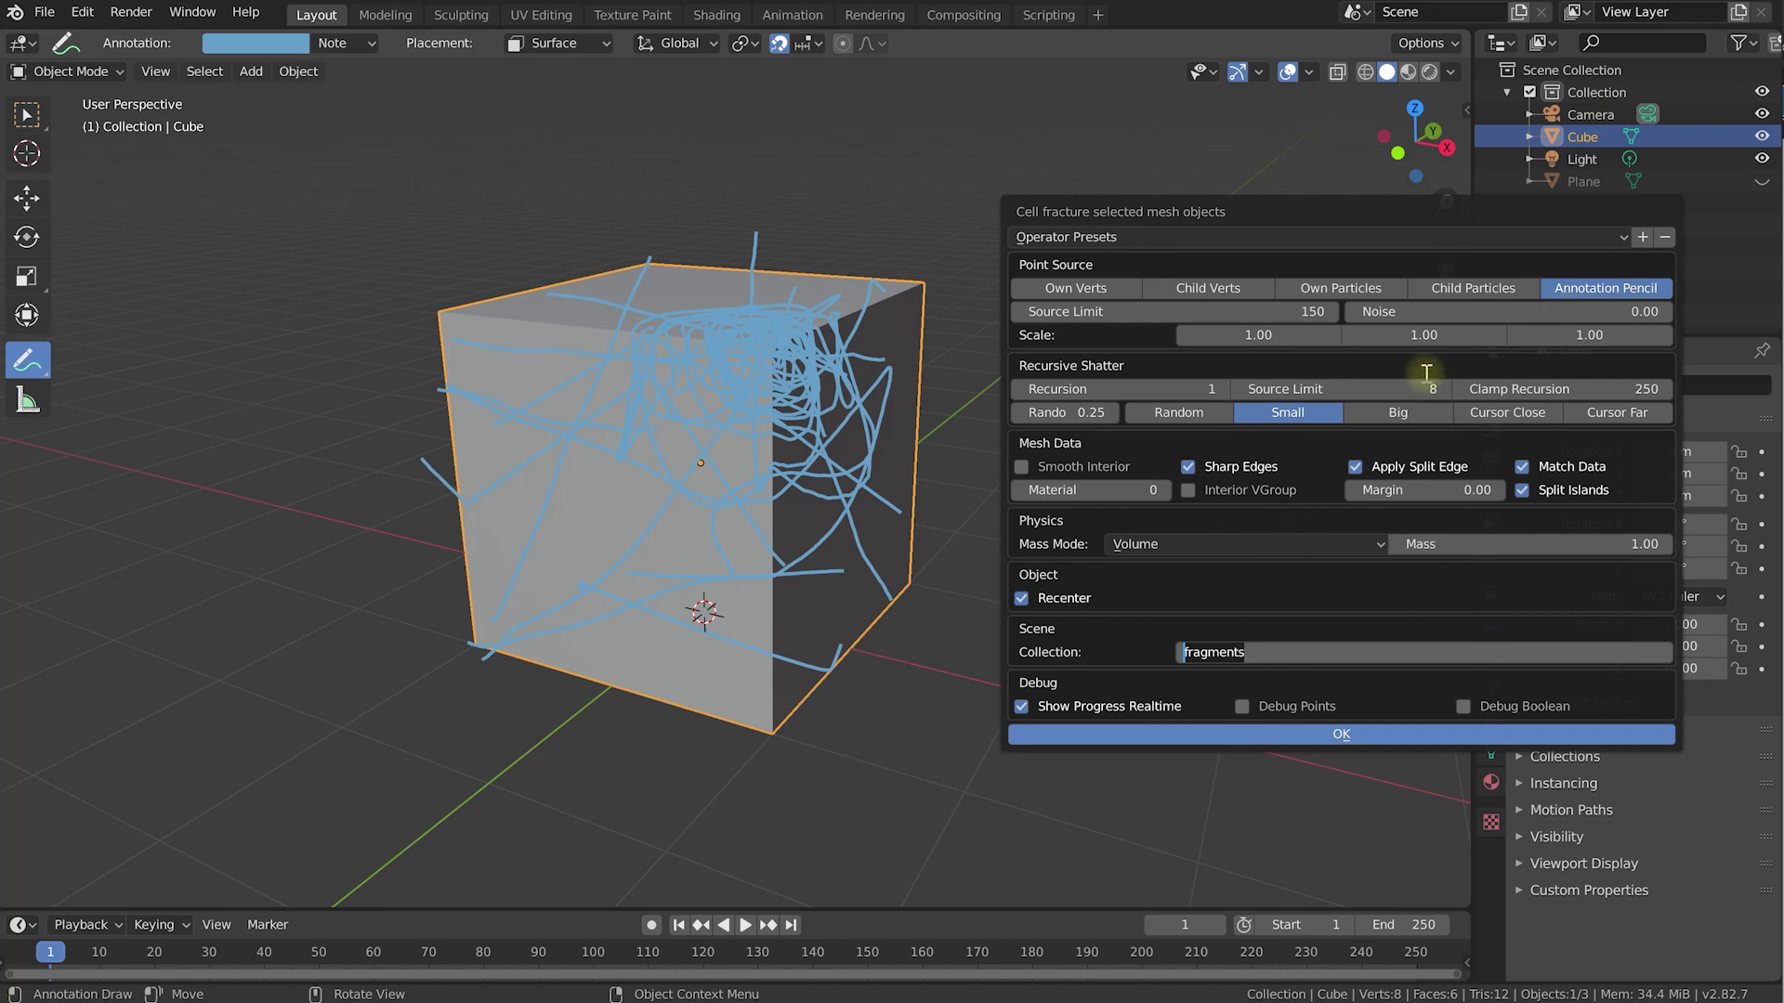
click(1283, 733)
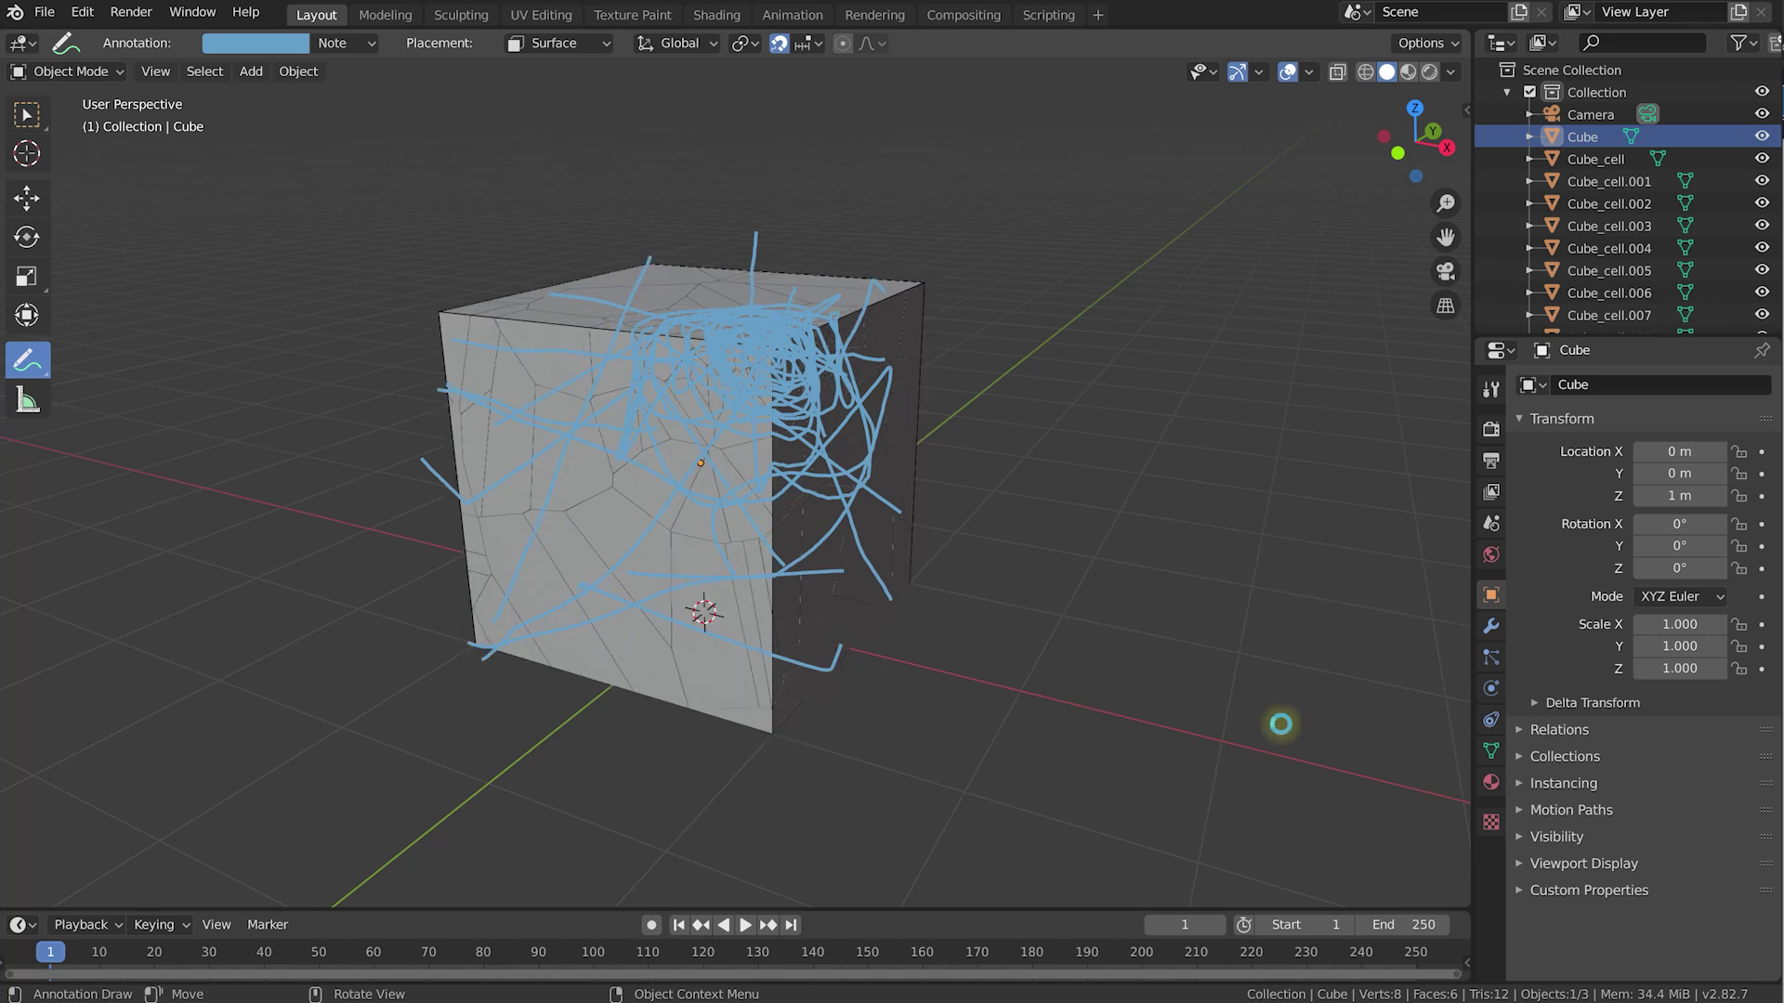
mouse_move(850, 386)
middle_down()
mouse_move(824, 415)
mouse_move(883, 399)
middle_up()
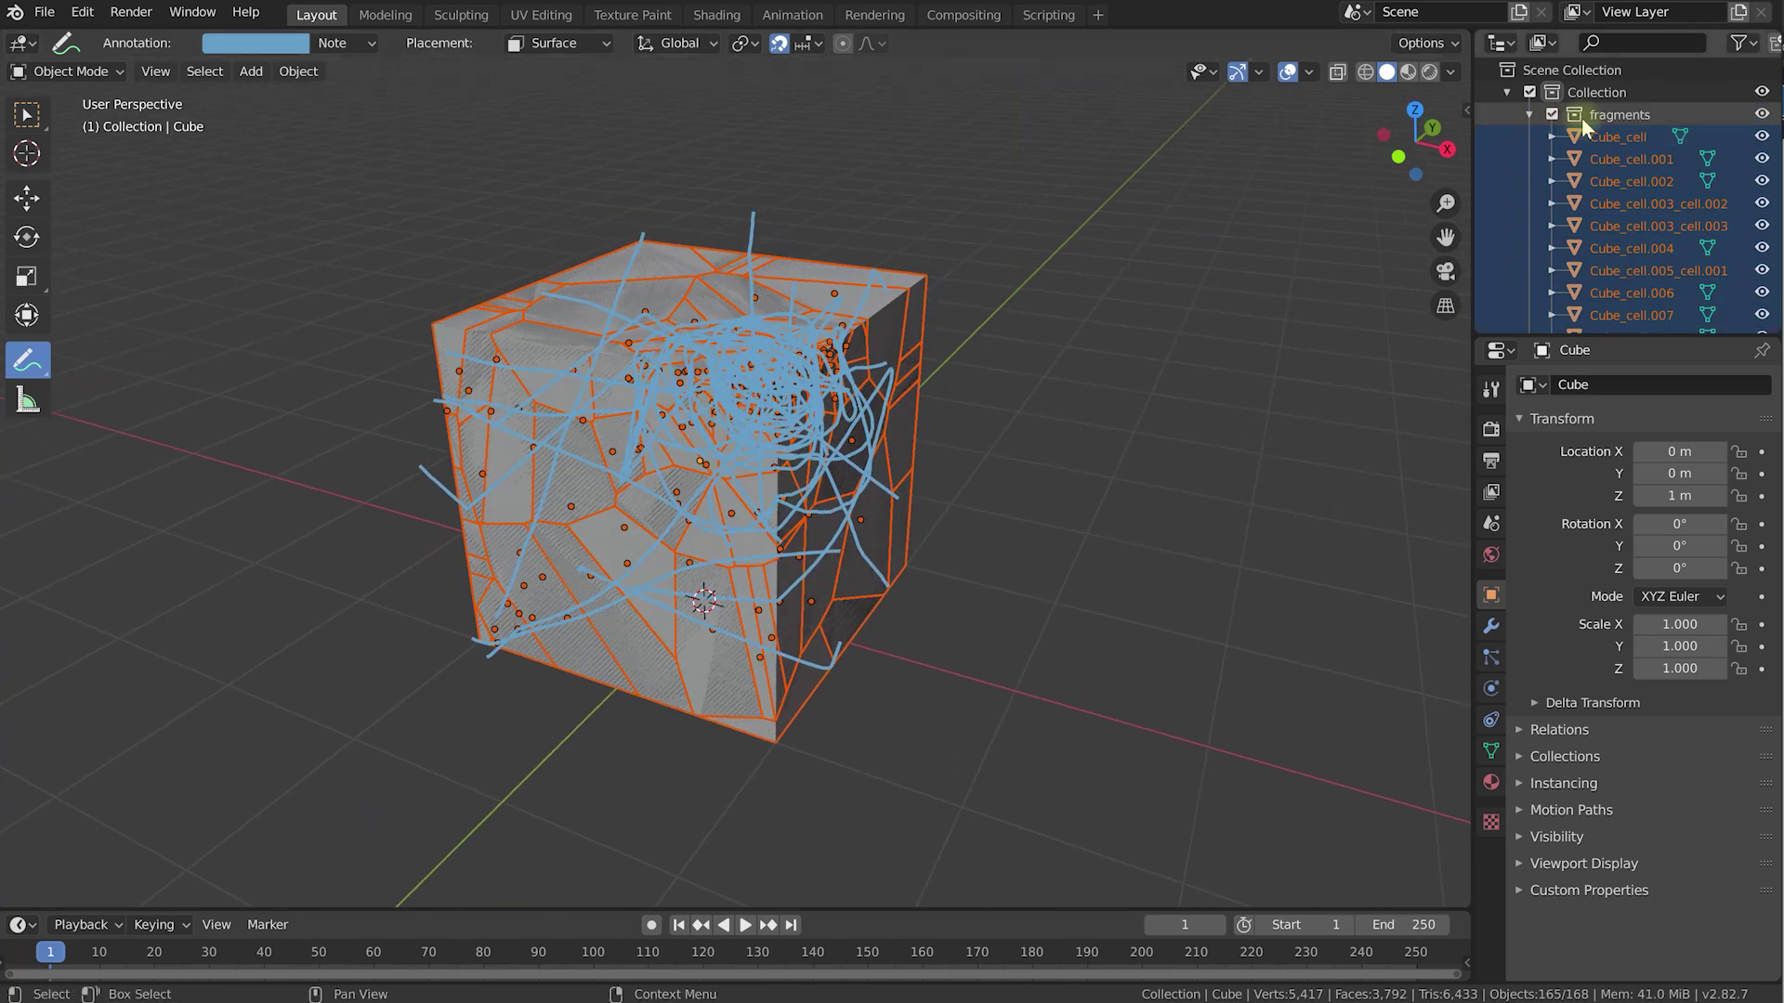
Collapse the fragments collection in the outliner and hide the original Cube in the viewport.
click(1531, 113)
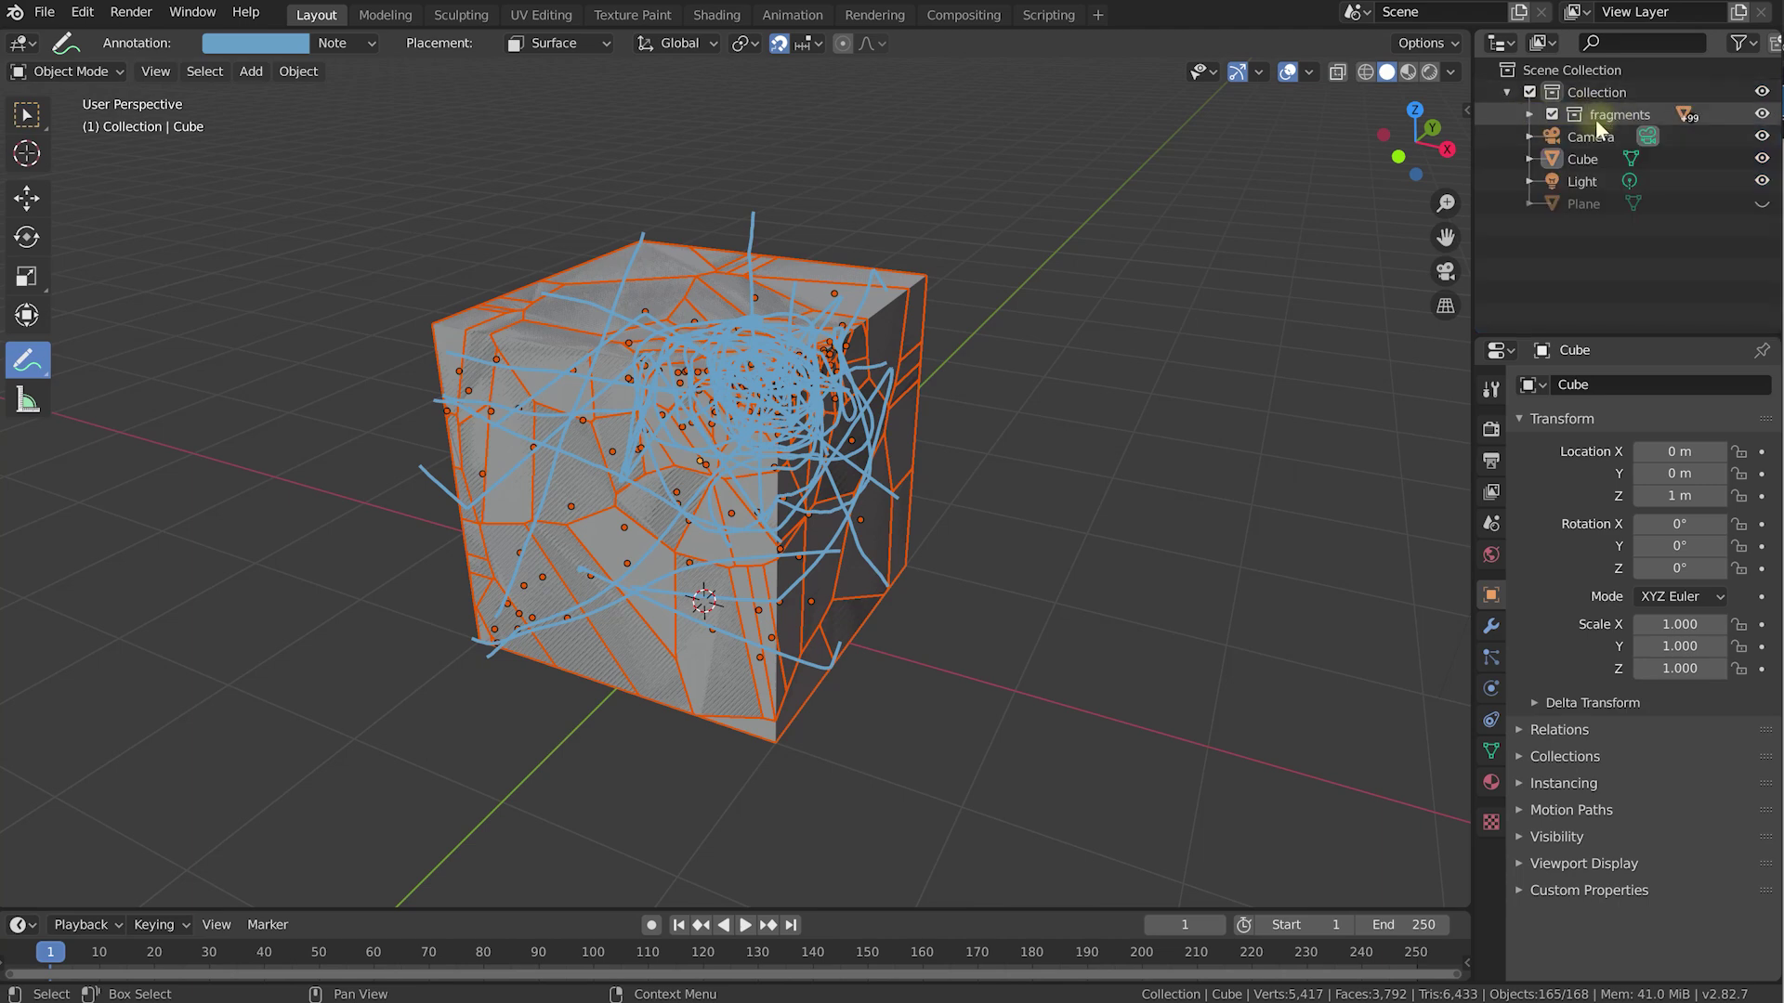
middle_drag(532, 415, 500, 437)
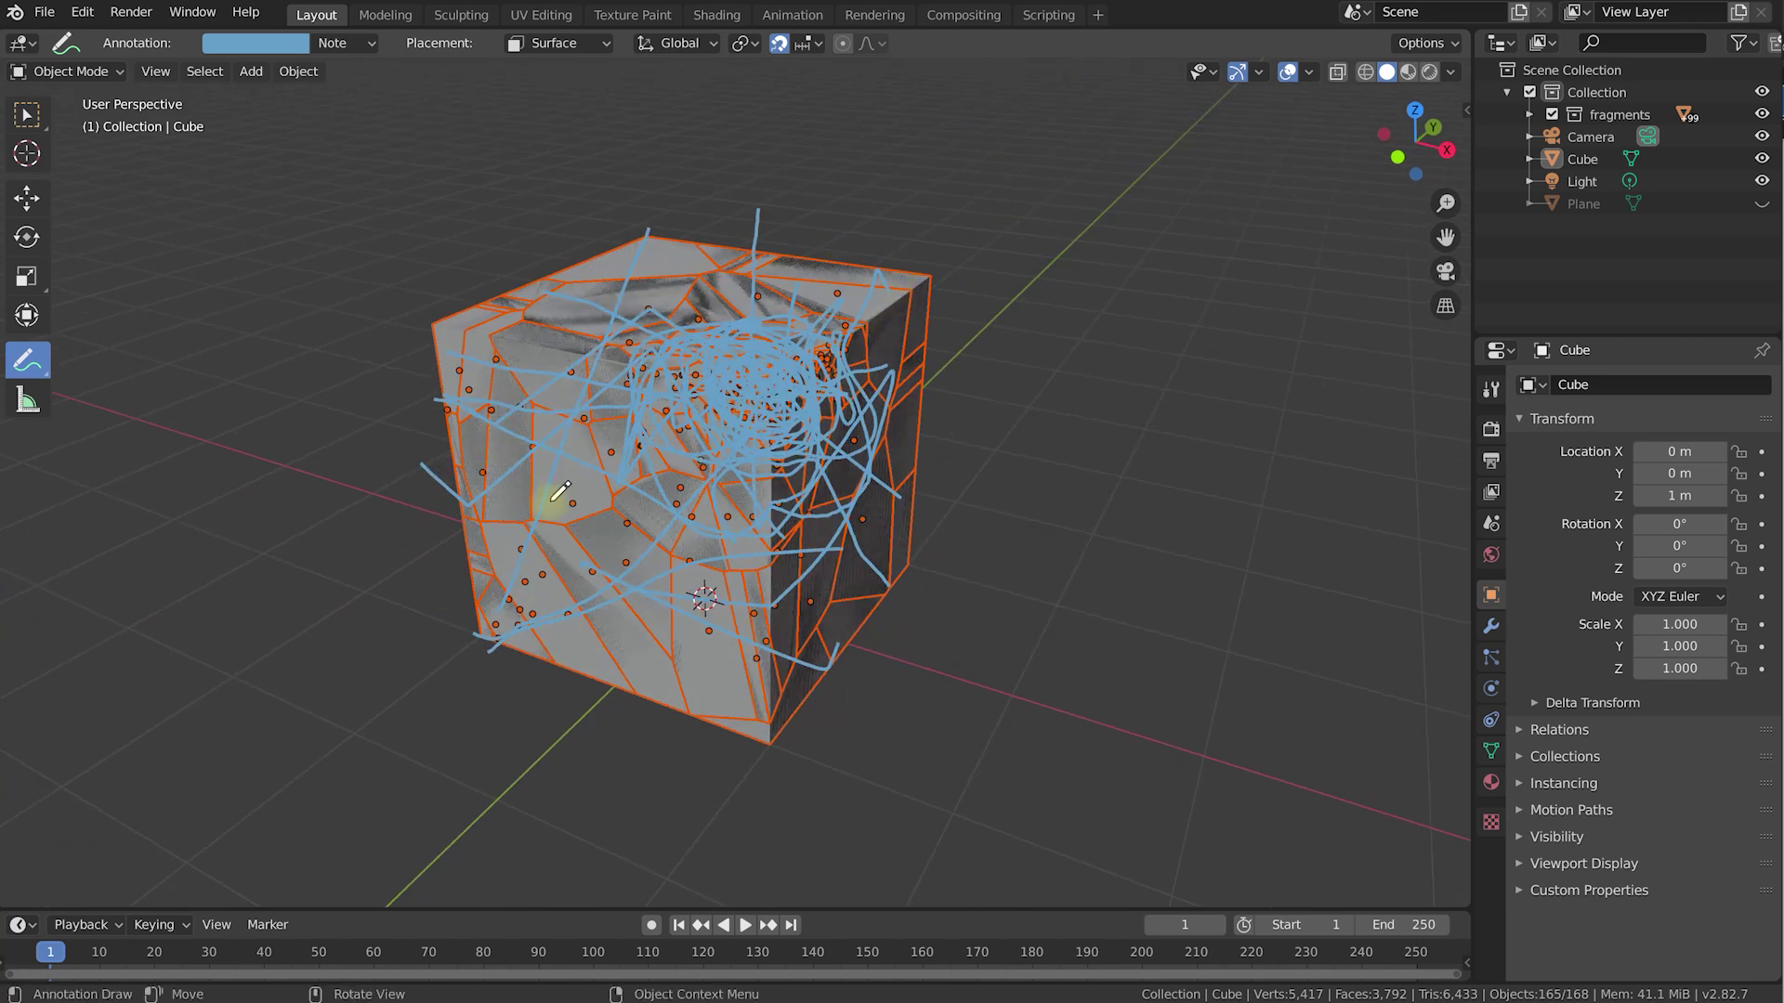
click(1763, 159)
middle_drag(1096, 353, 1077, 402)
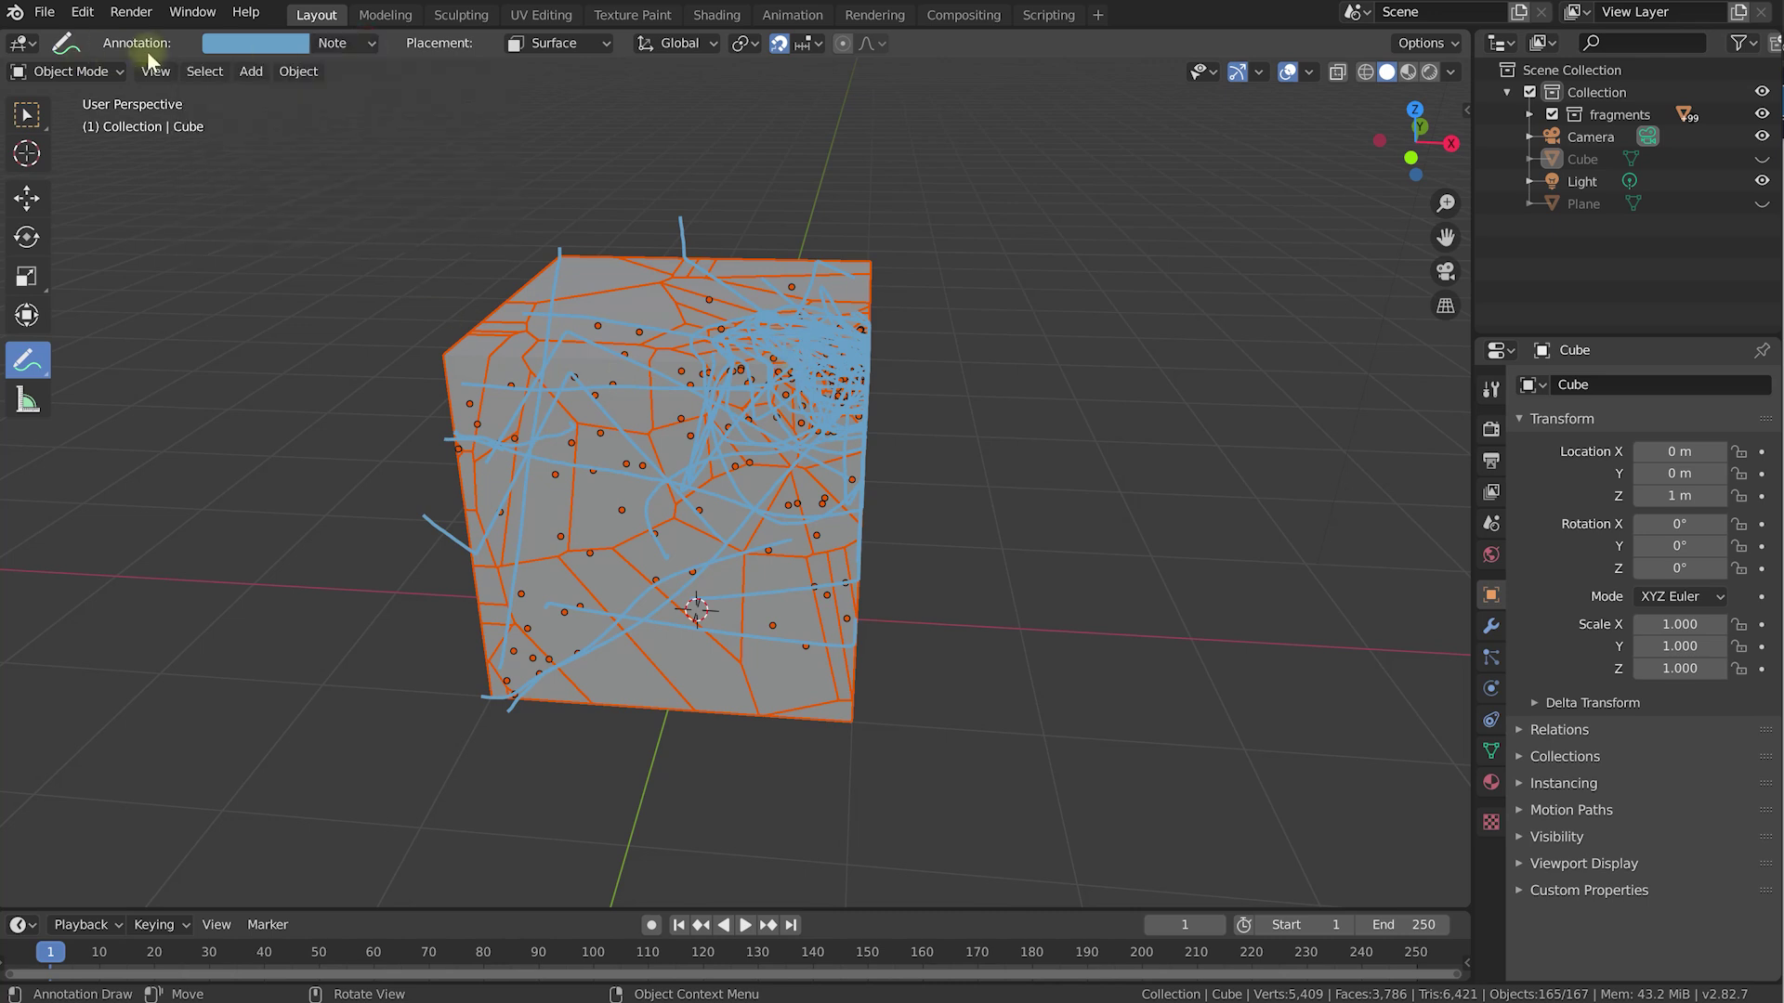
Delete the Note annotation layer to remove all the strokes drawn on the cube.
click(370, 43)
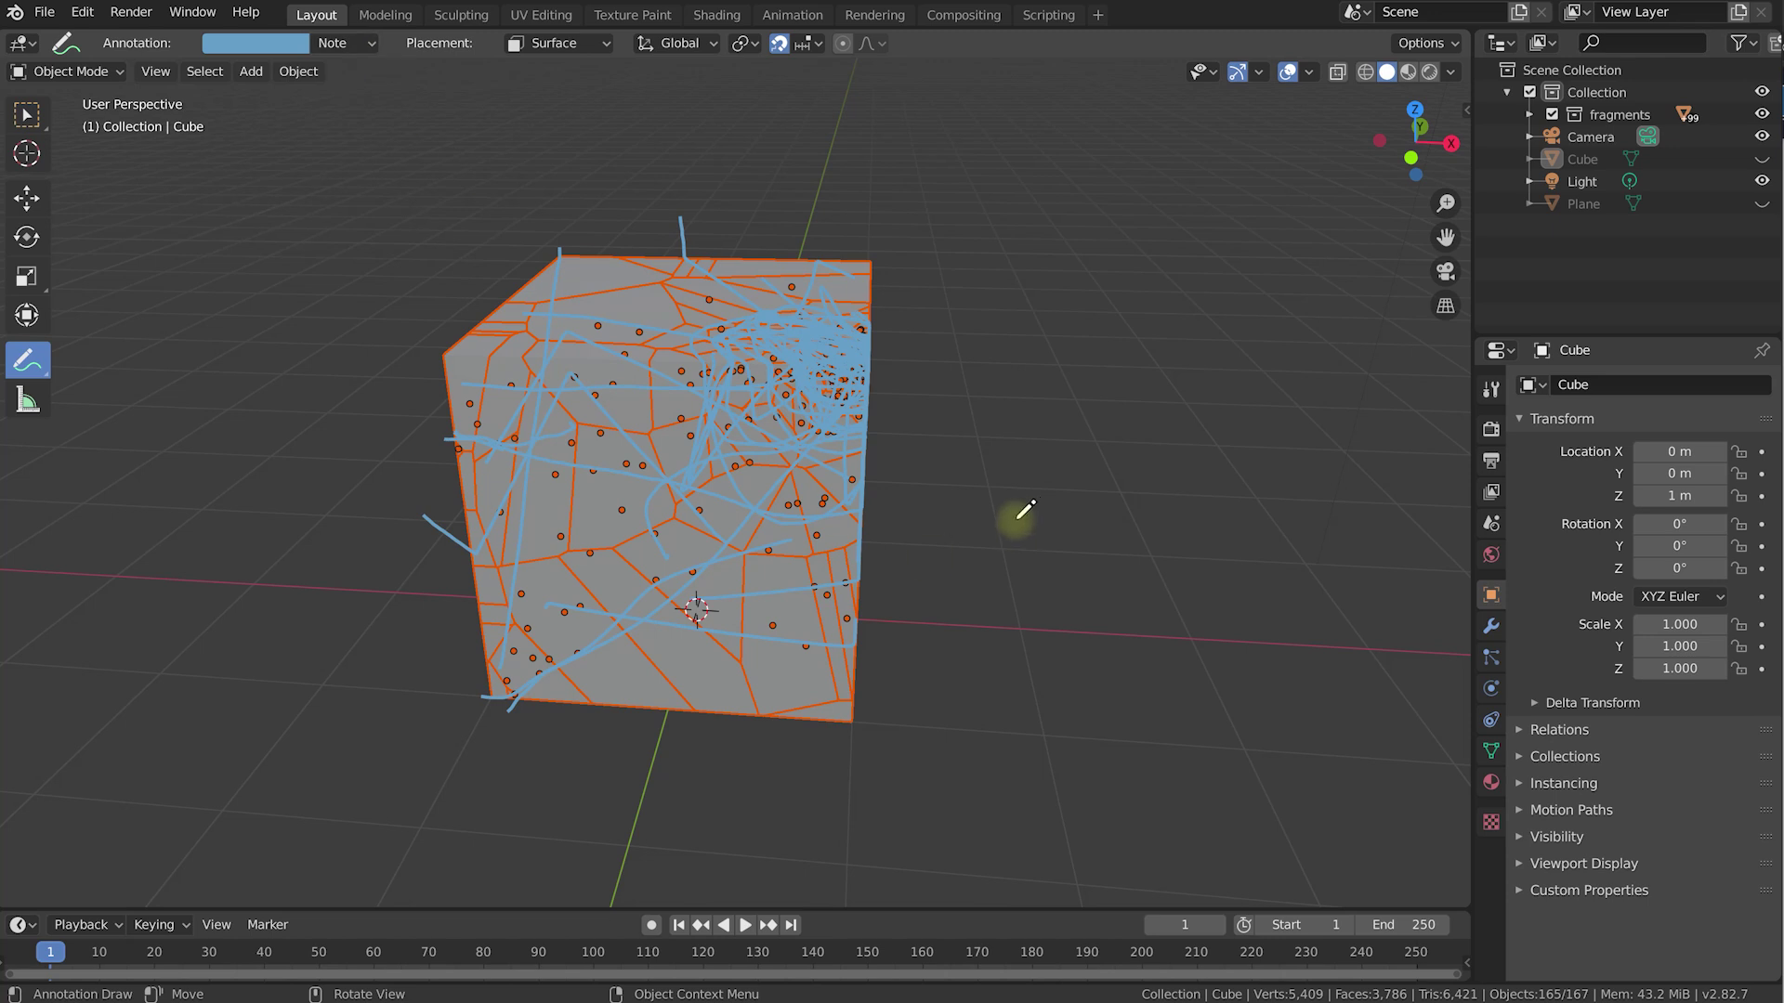
key(n)
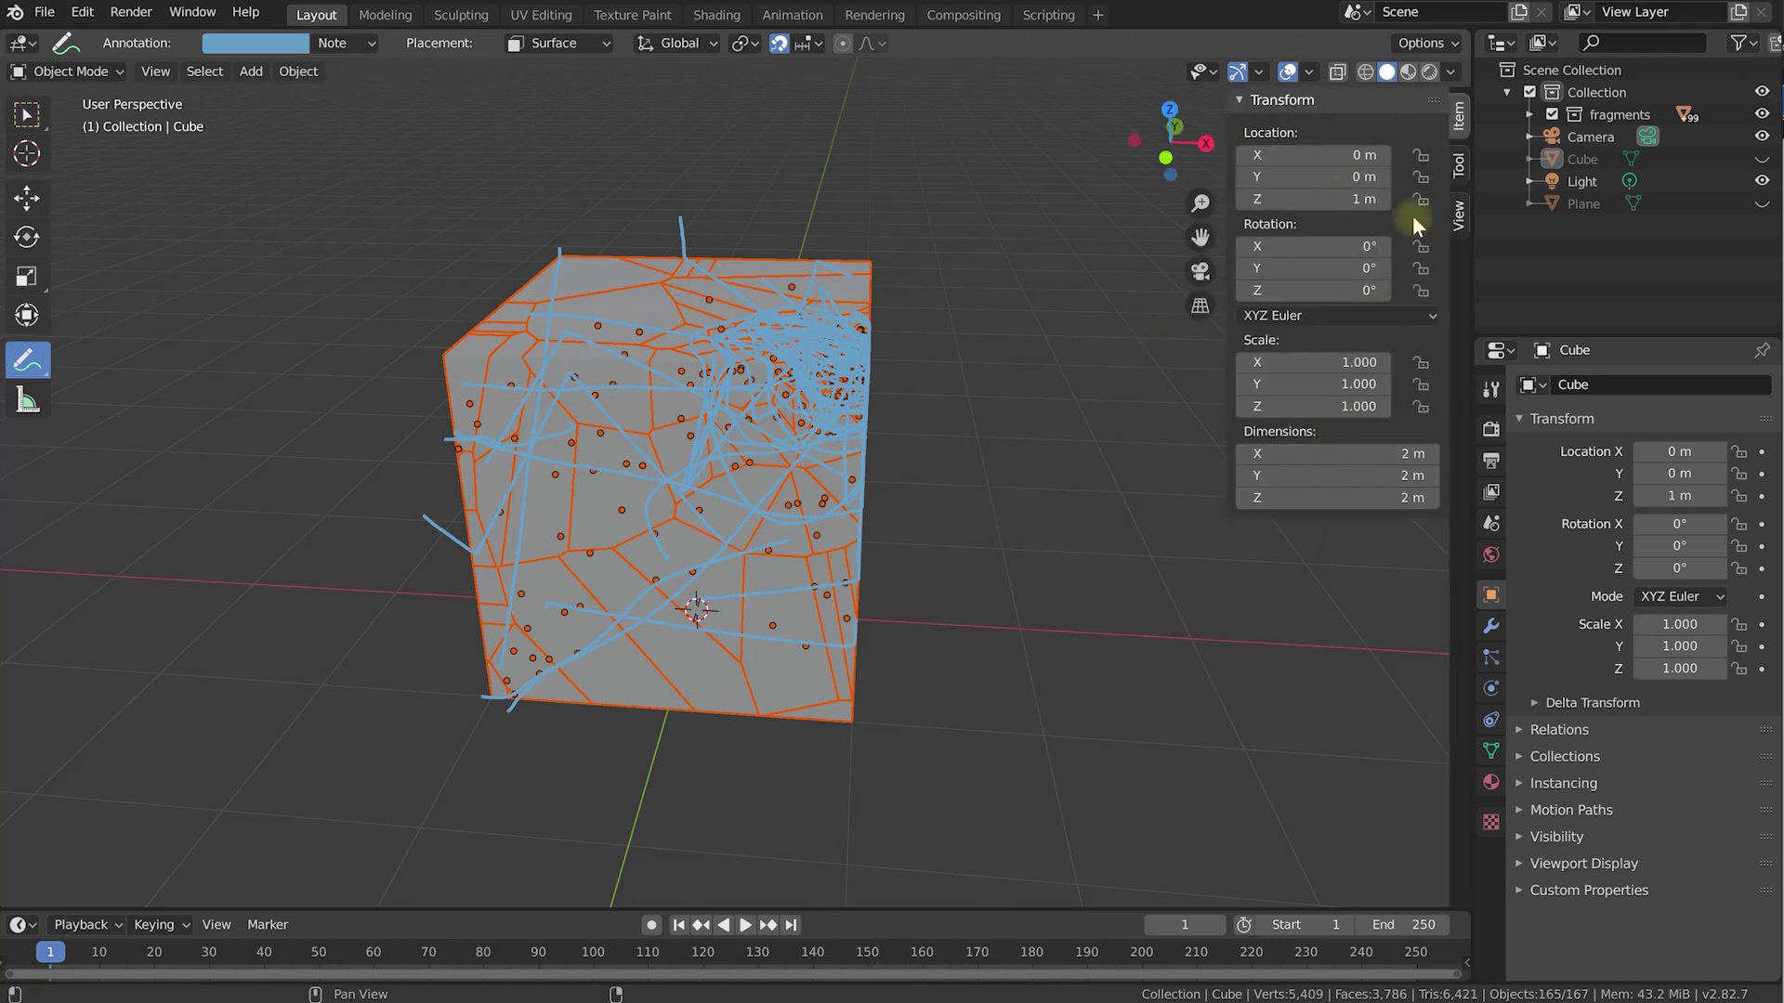
click(1459, 216)
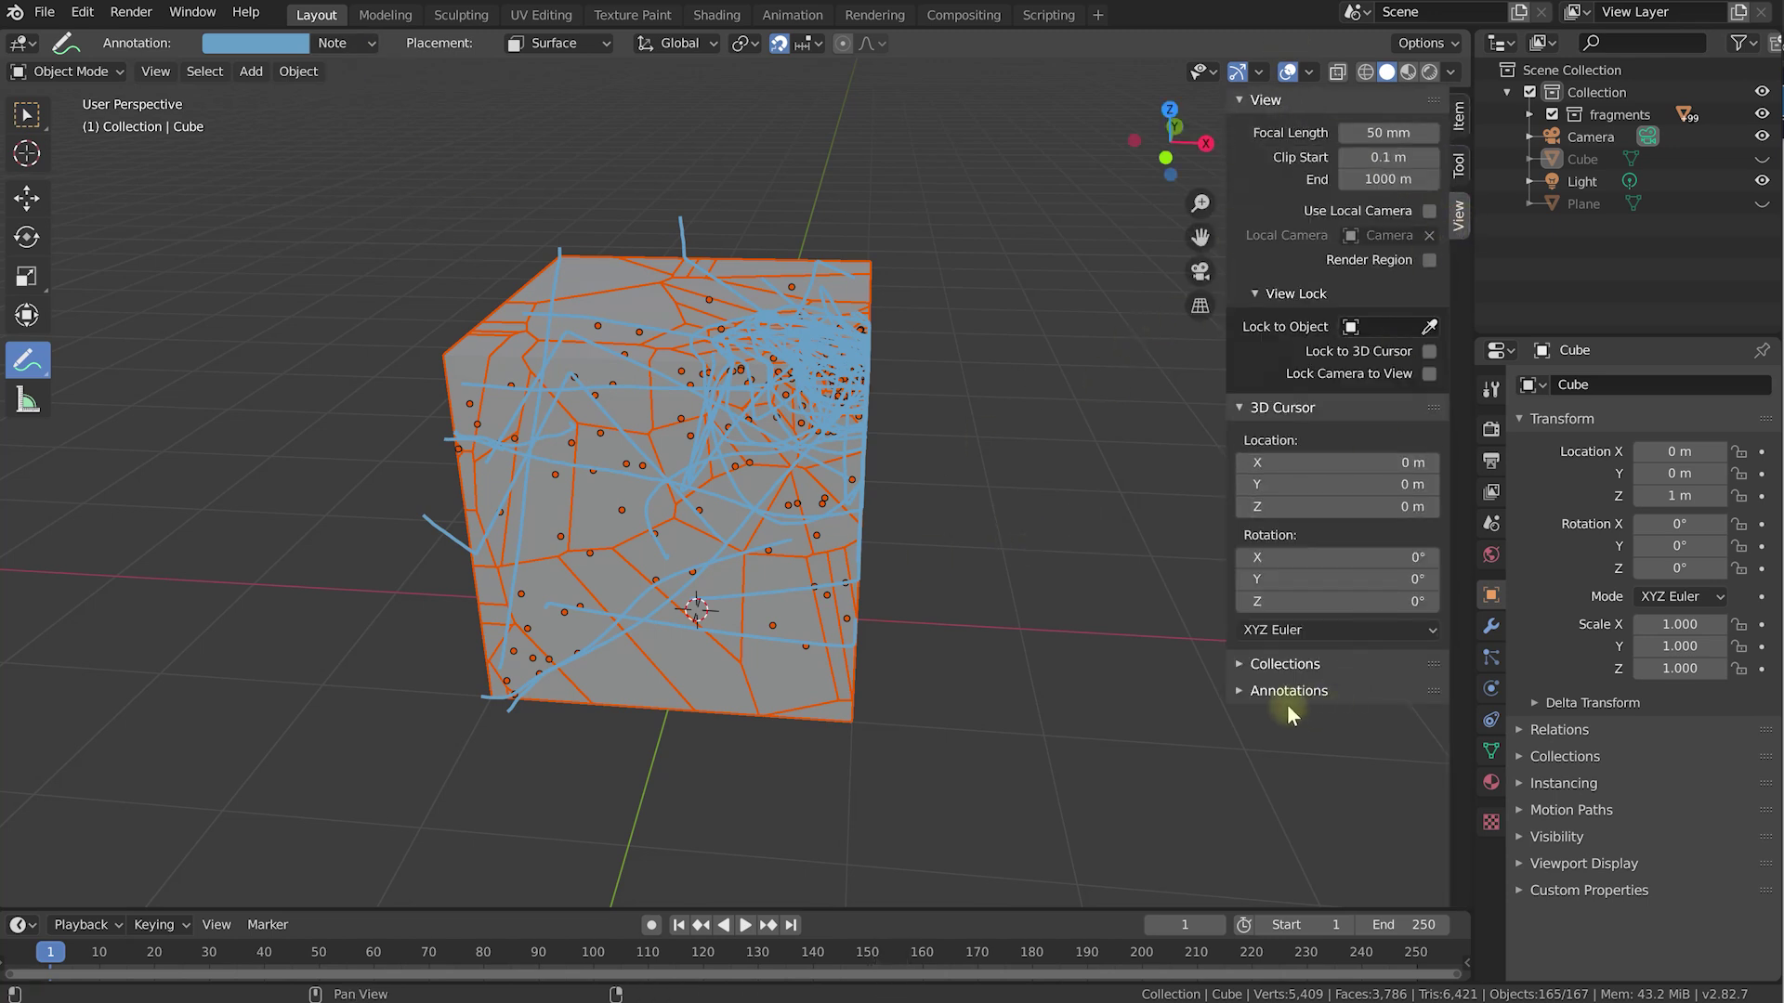
click(1239, 689)
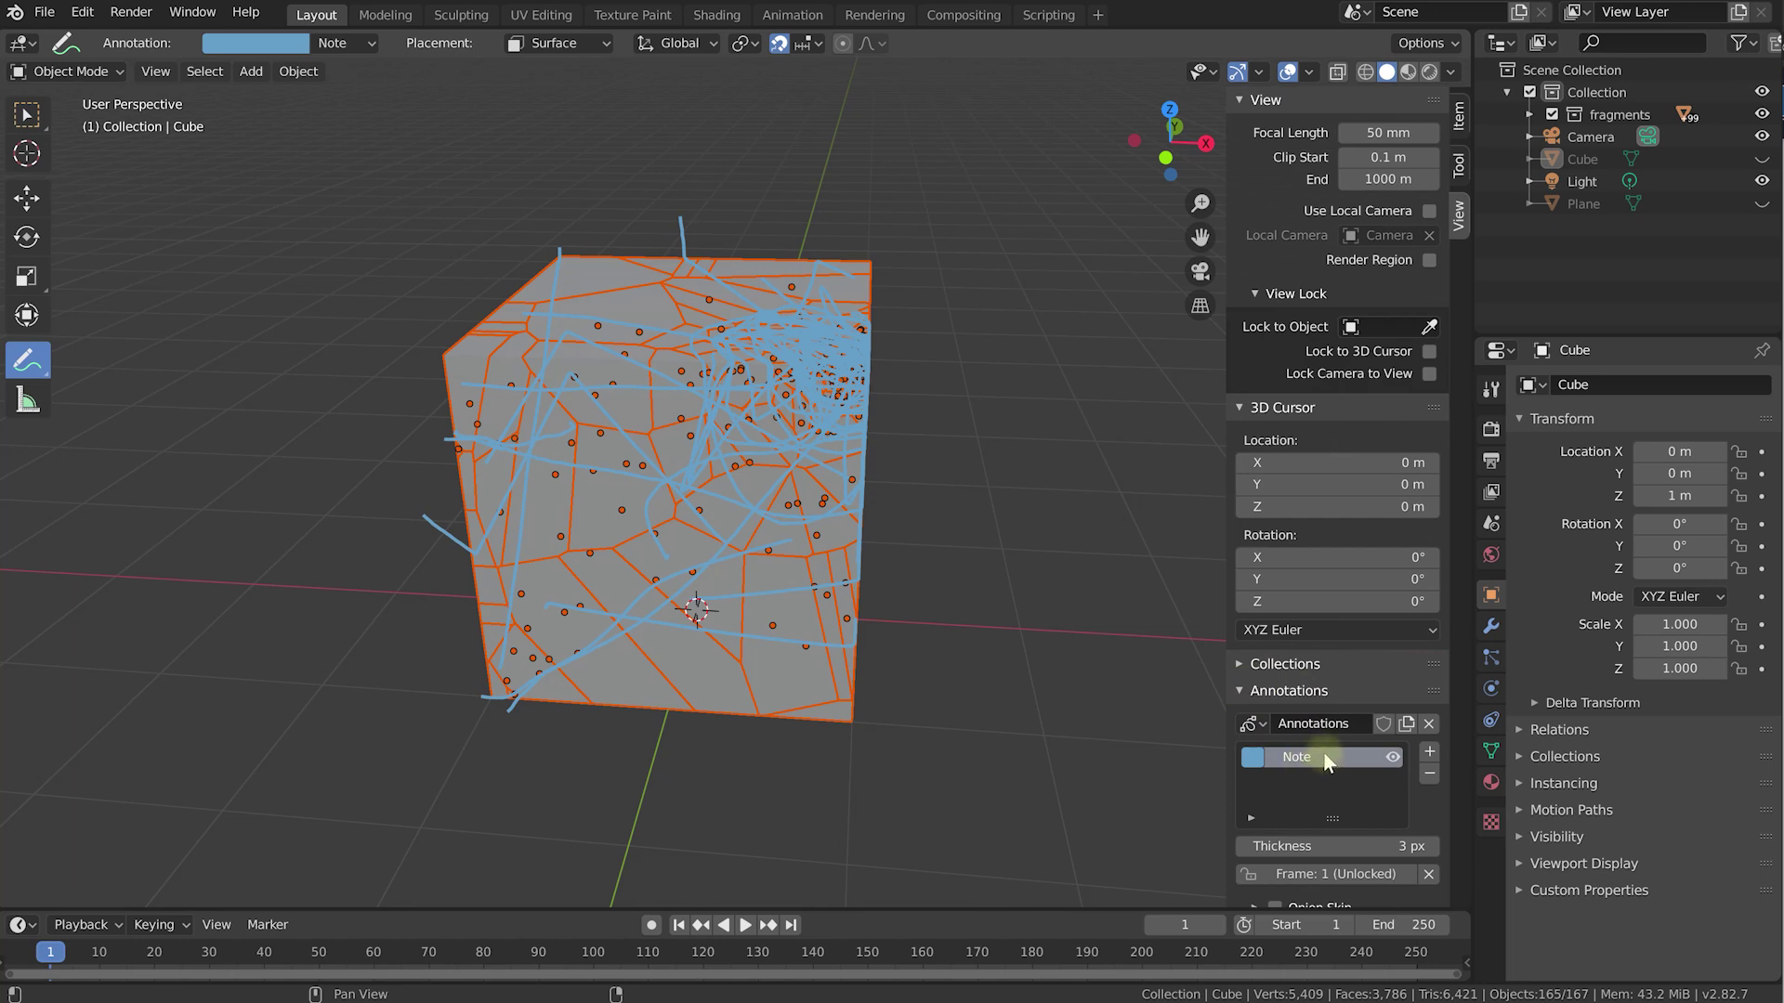
click(1392, 757)
click(1392, 757)
click(1429, 773)
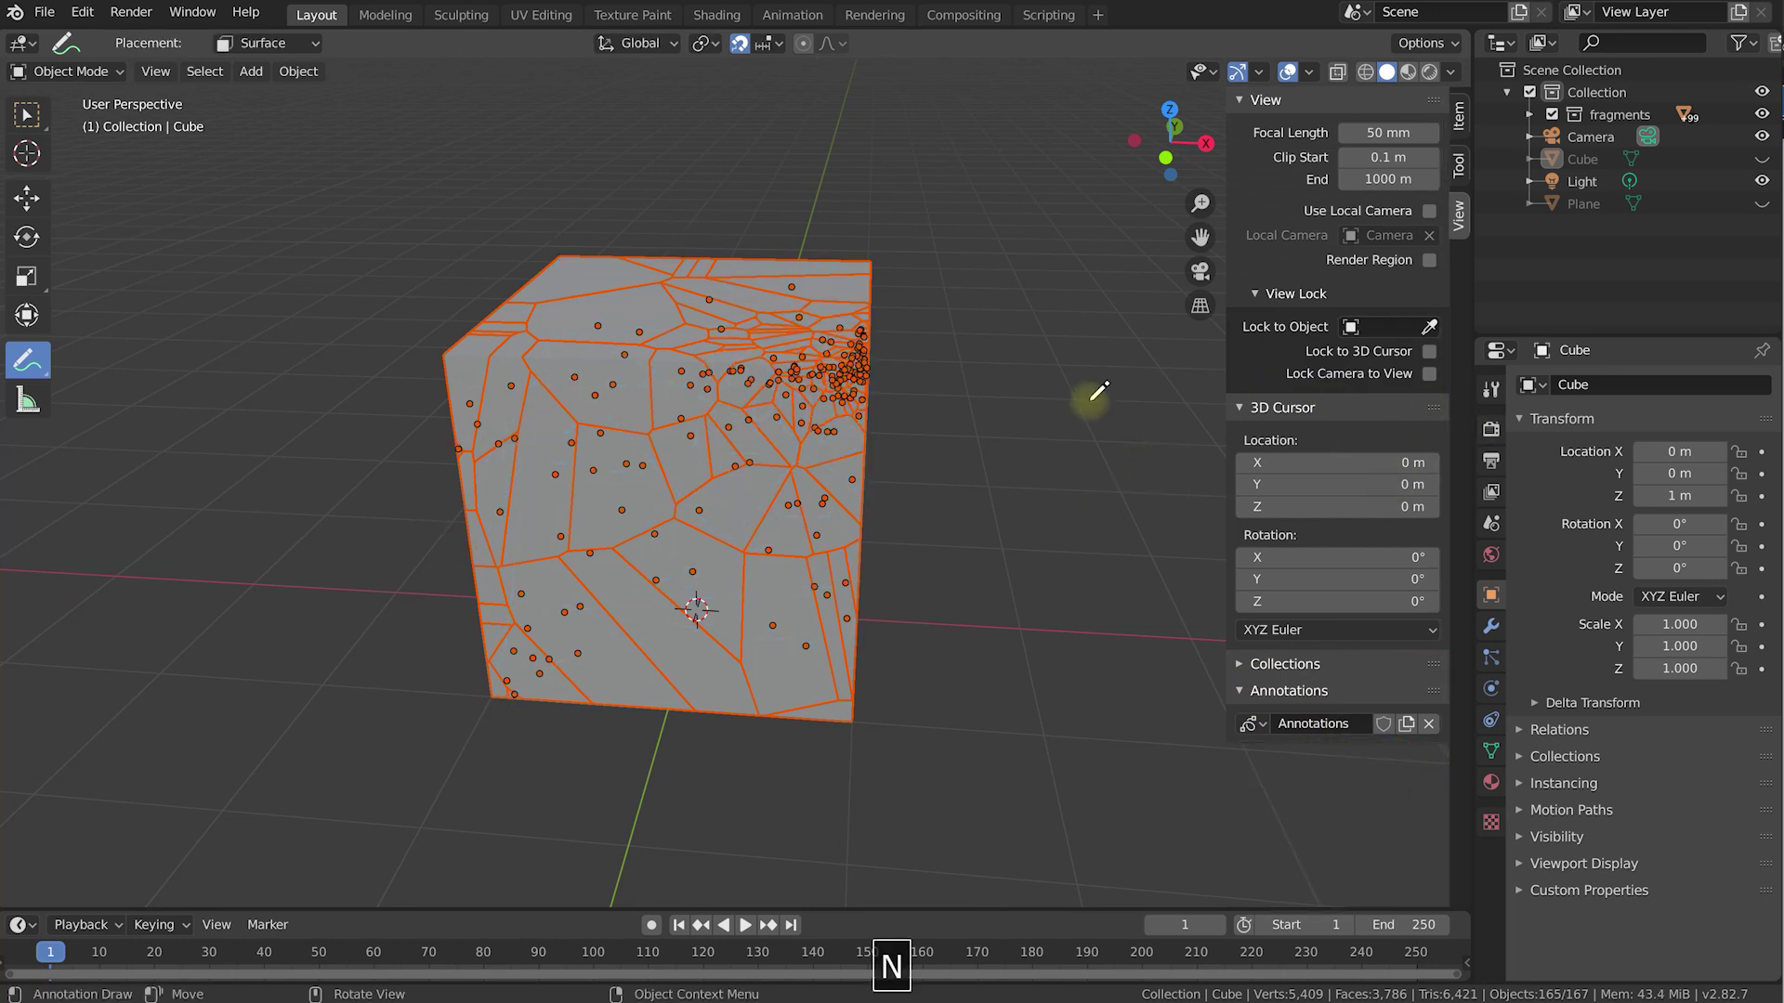
key(n)
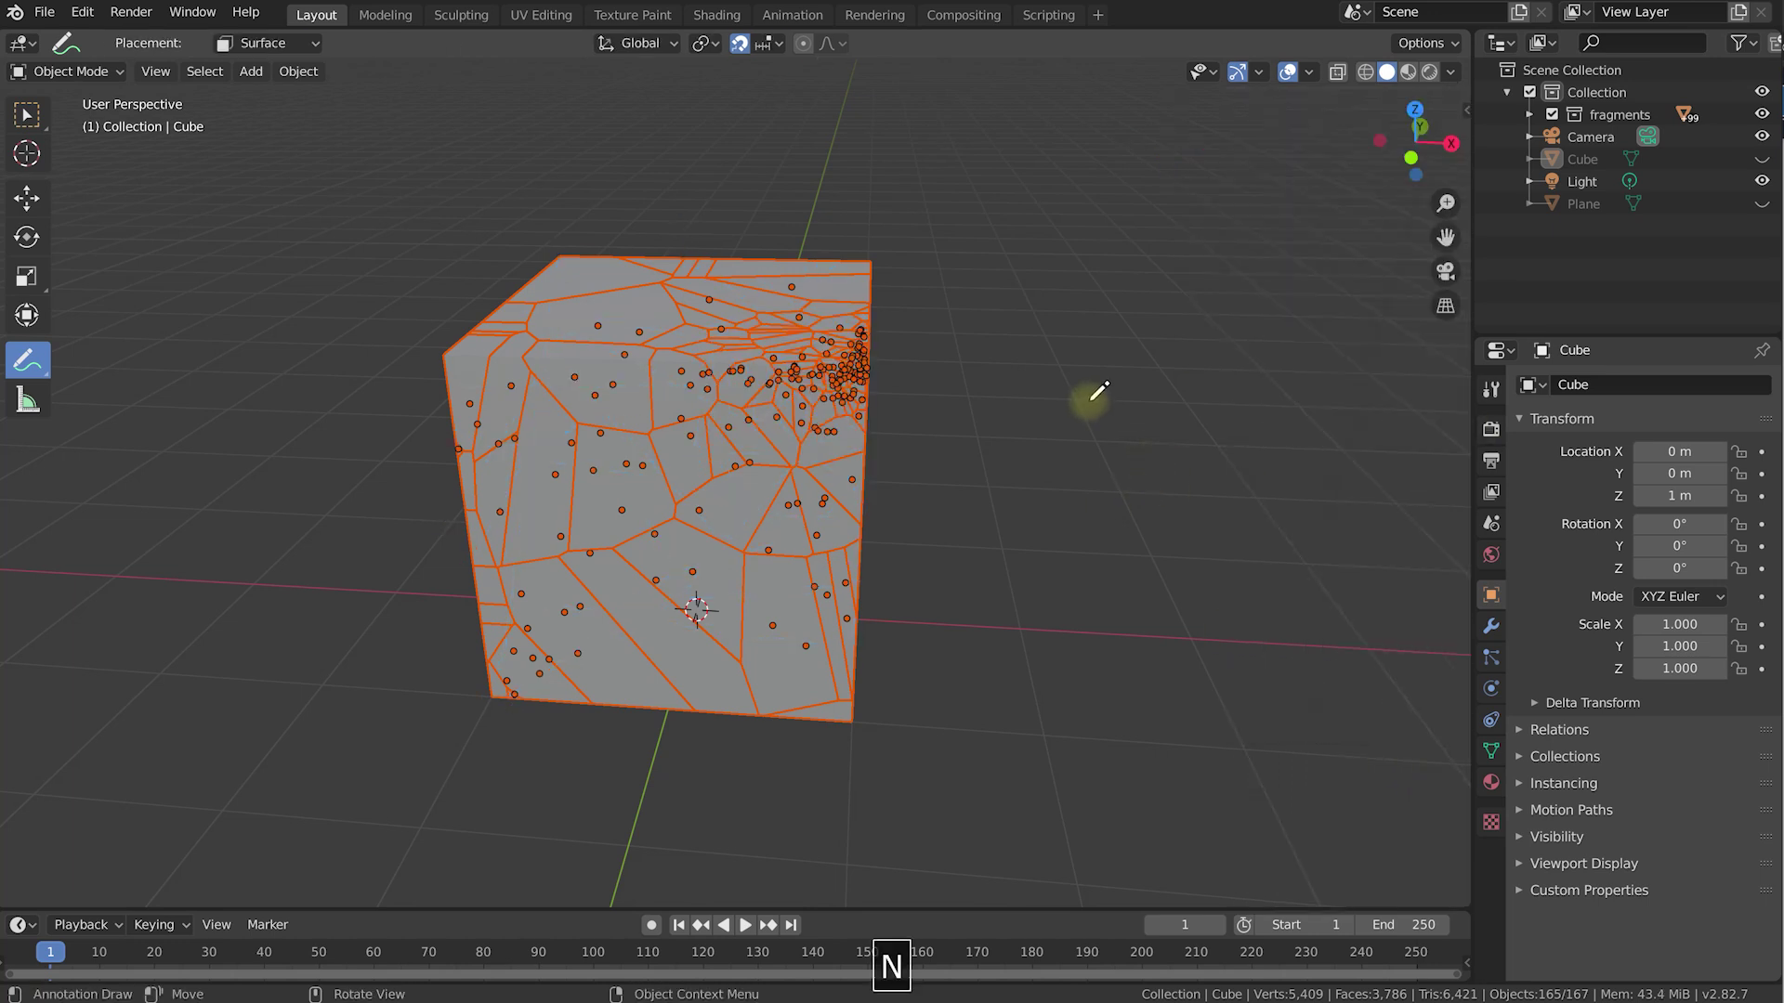
Activate the Select Box tool, deselect all fragments, and examine the crack pattern around the cube's densely fractured corner.
click(41, 128)
click(1068, 540)
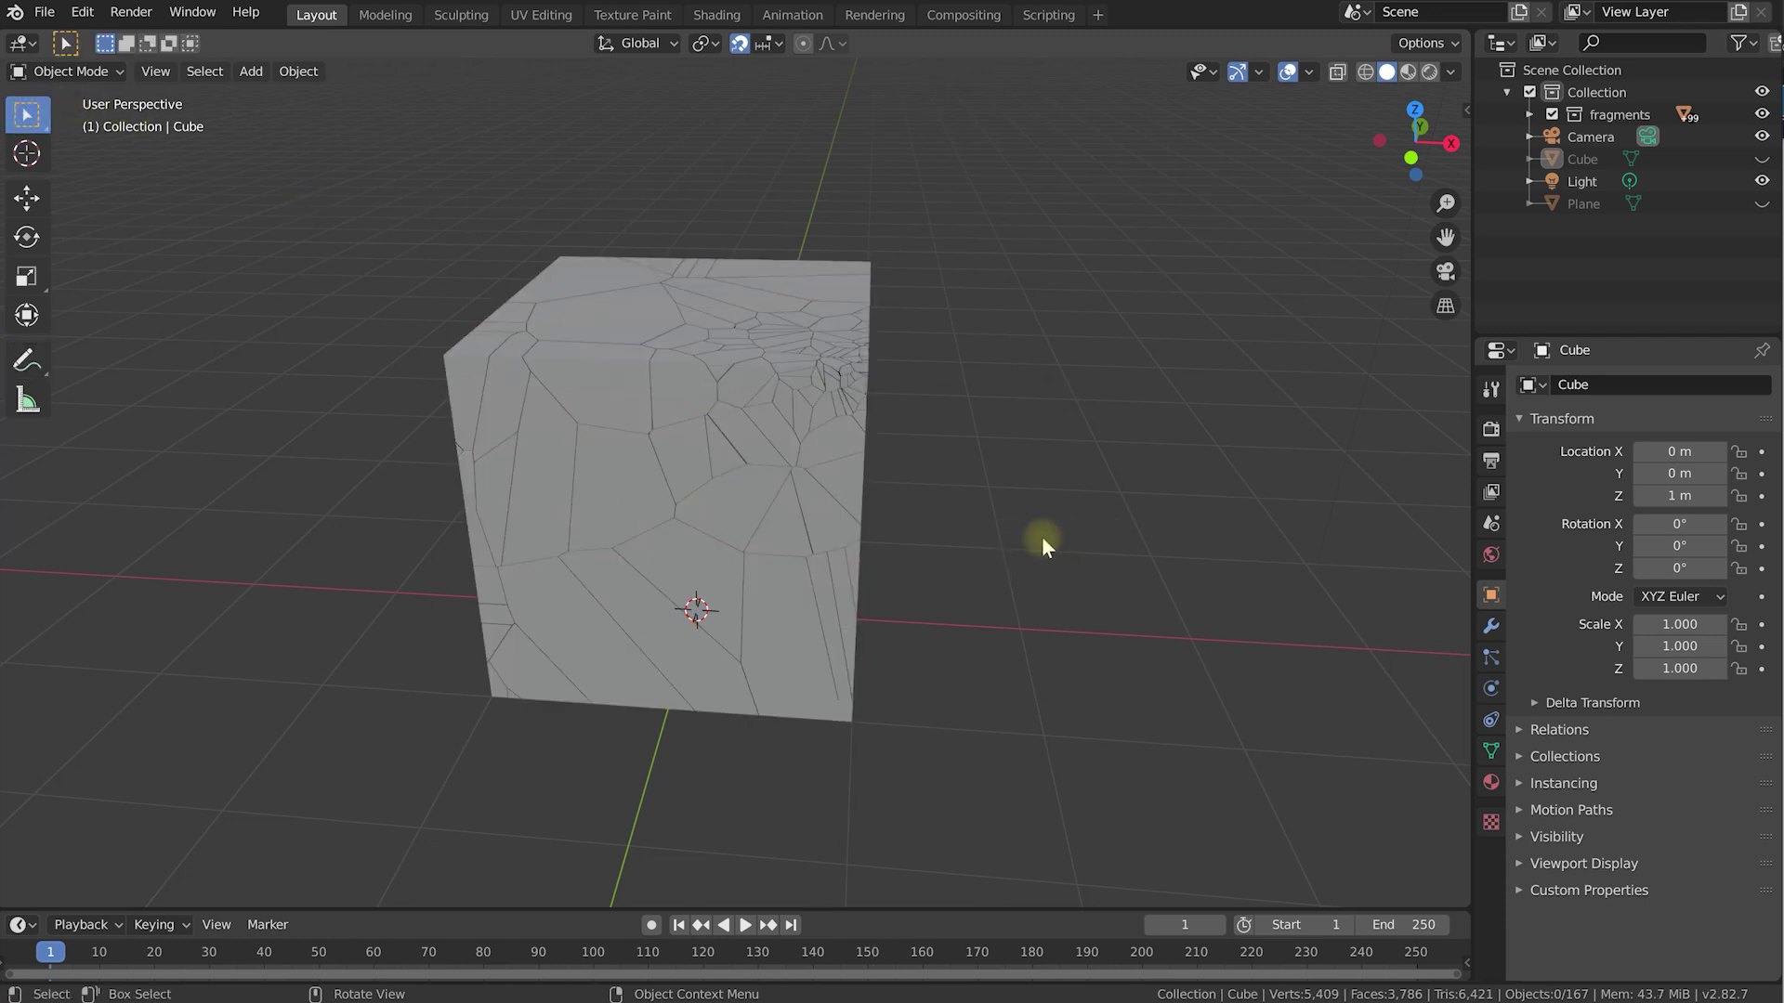
middle_drag(1022, 577, 952, 550)
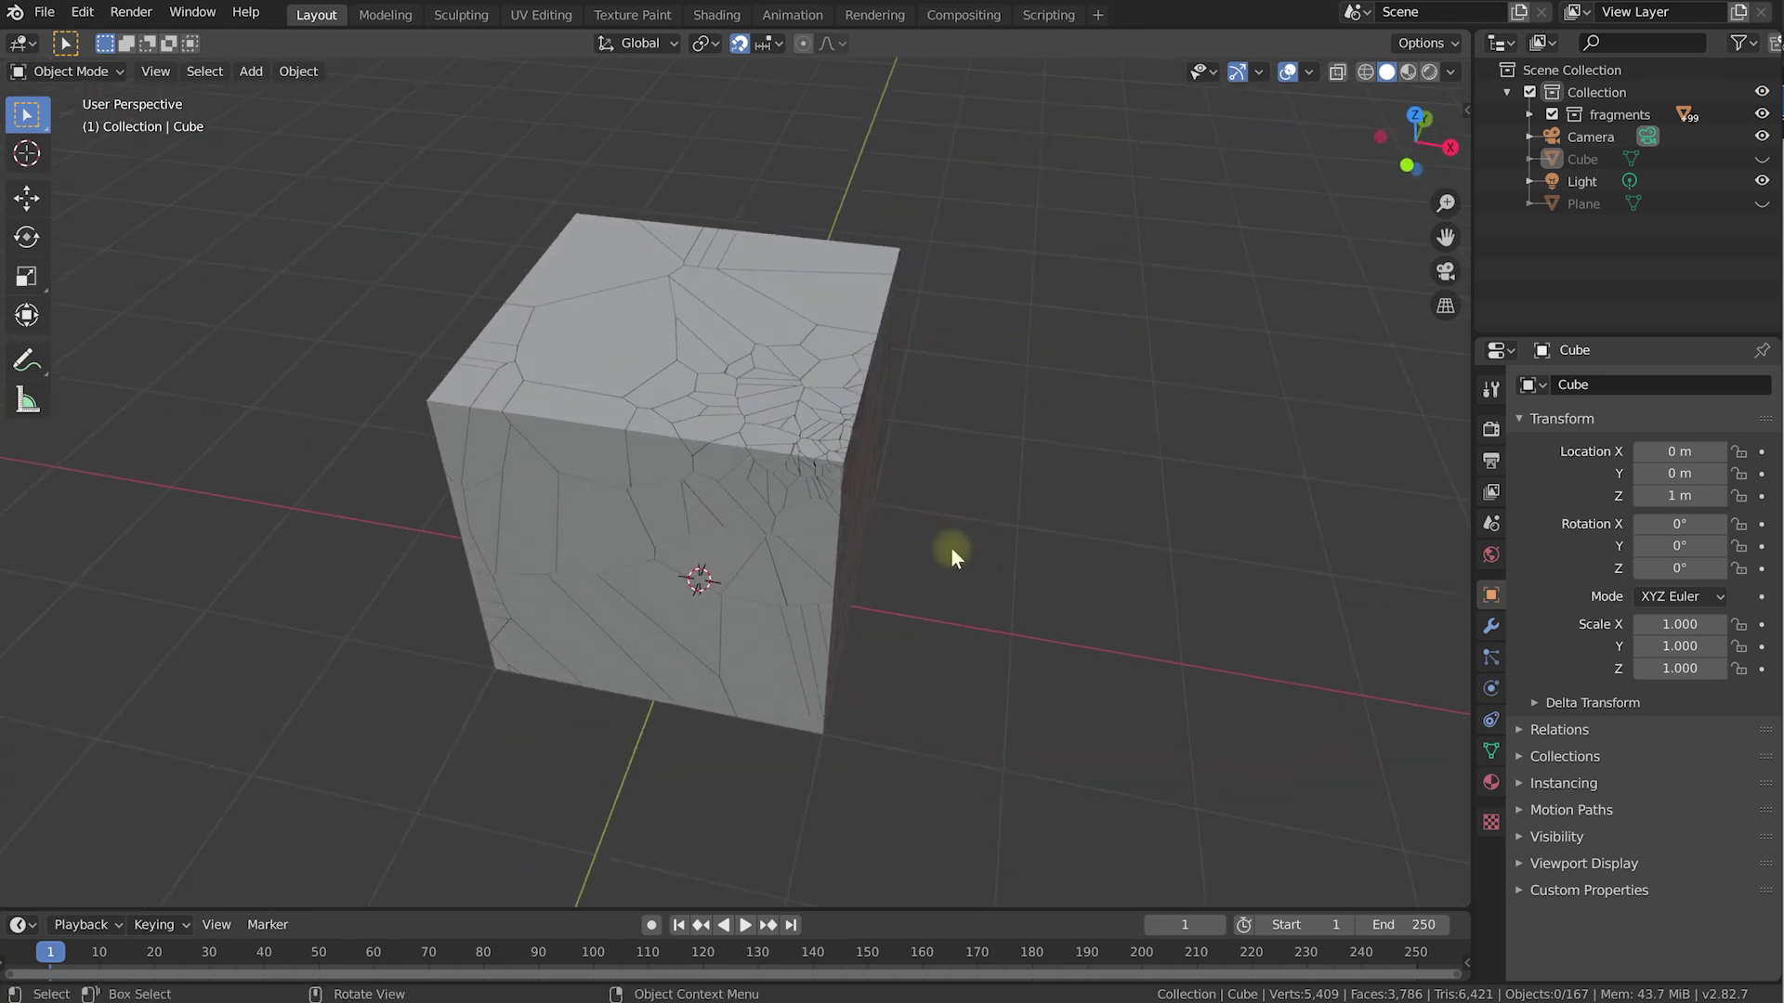
middle_drag(757, 499, 809, 372)
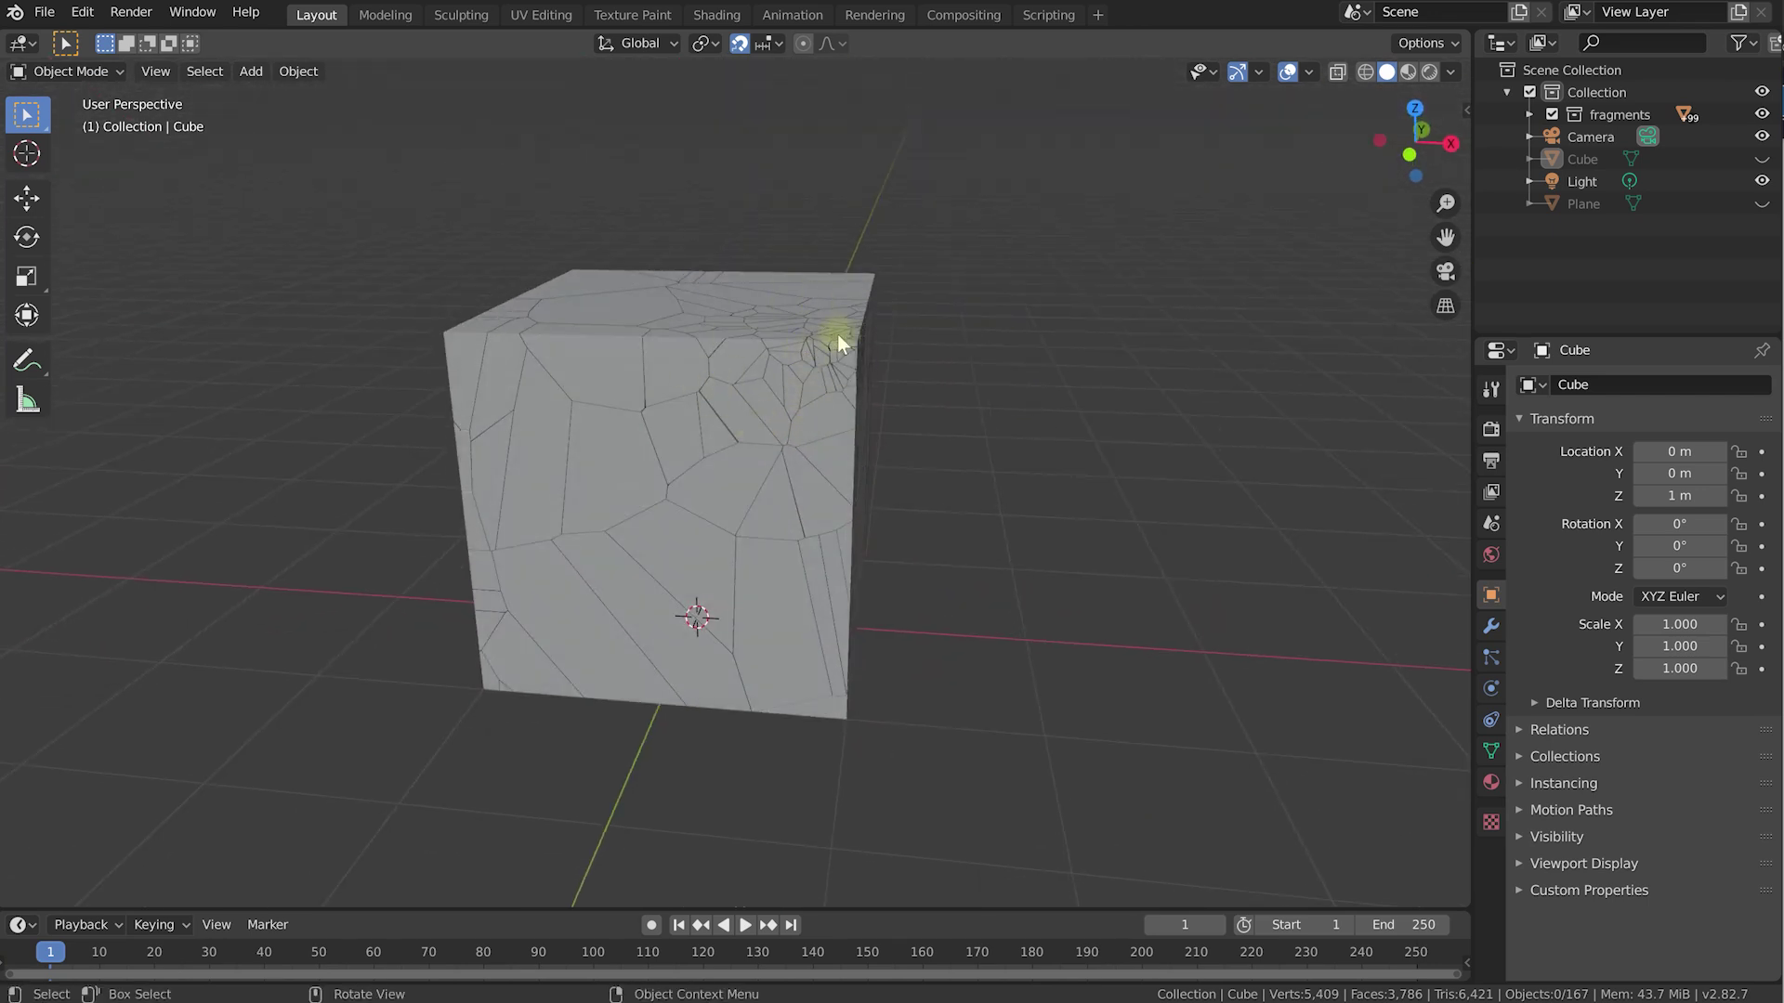
middle_drag(572, 449, 691, 609)
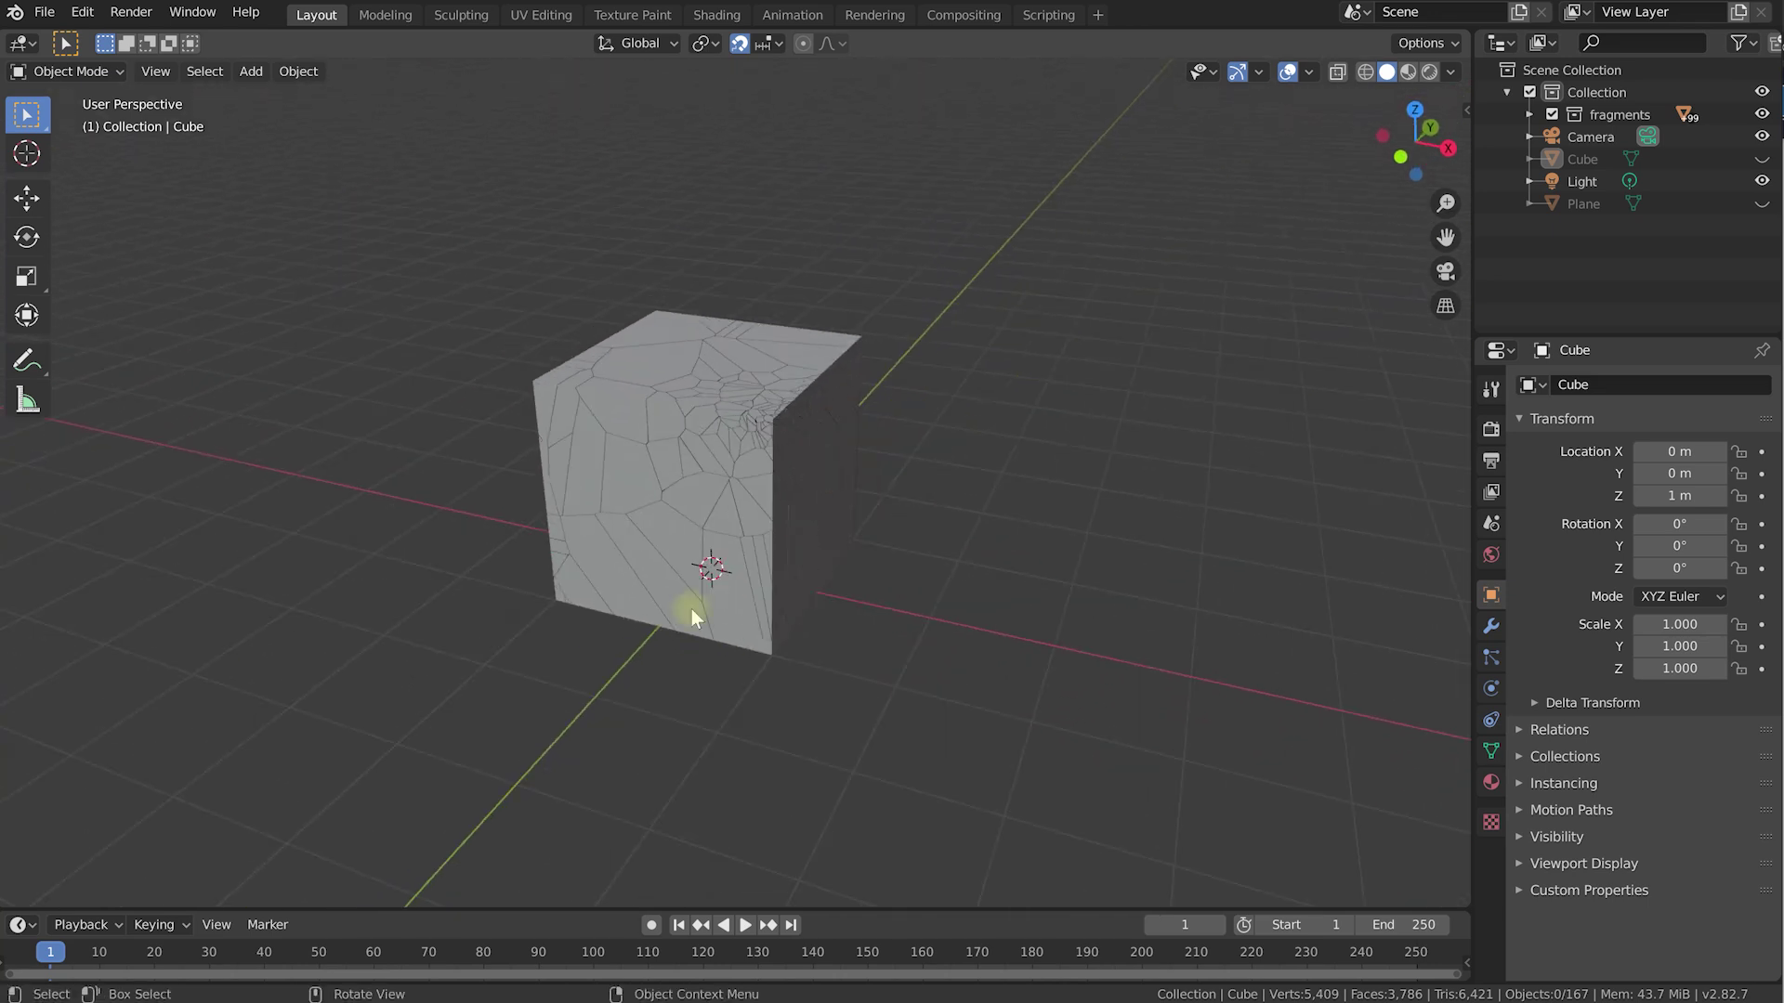
Unhide the ground plane in the viewport and make the timeline area taller.
click(1763, 204)
middle_drag(1068, 443, 1031, 524)
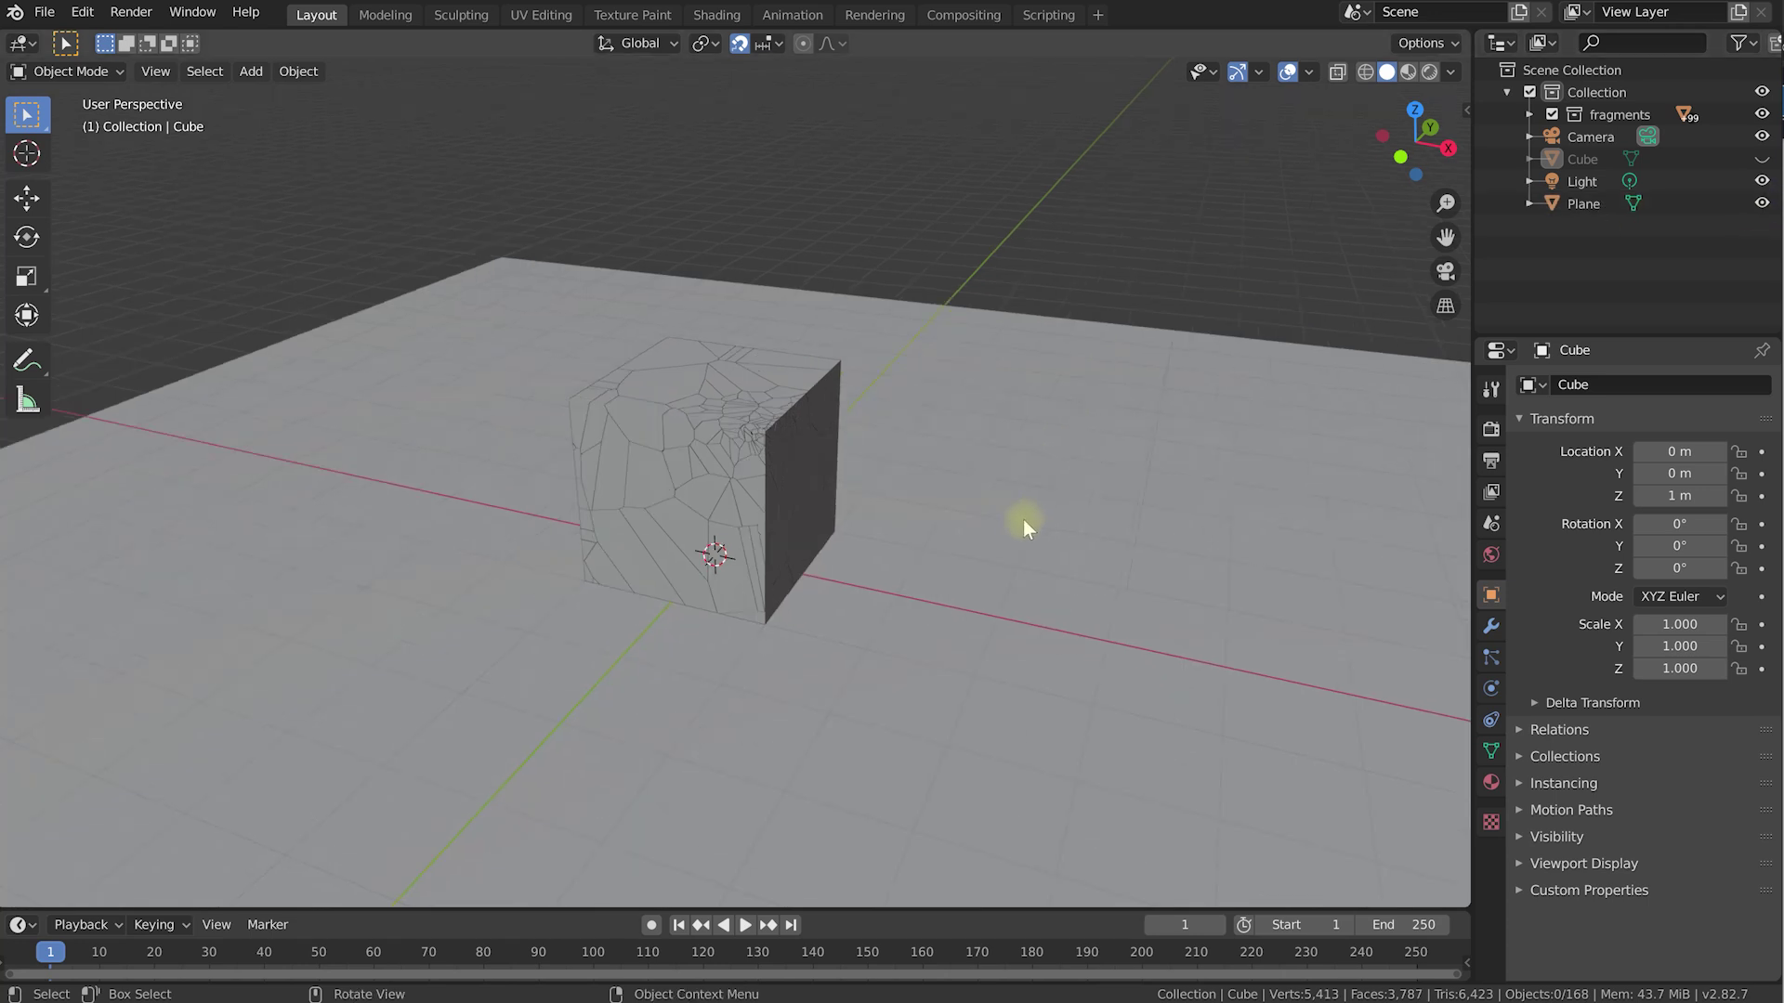
drag(822, 908, 824, 860)
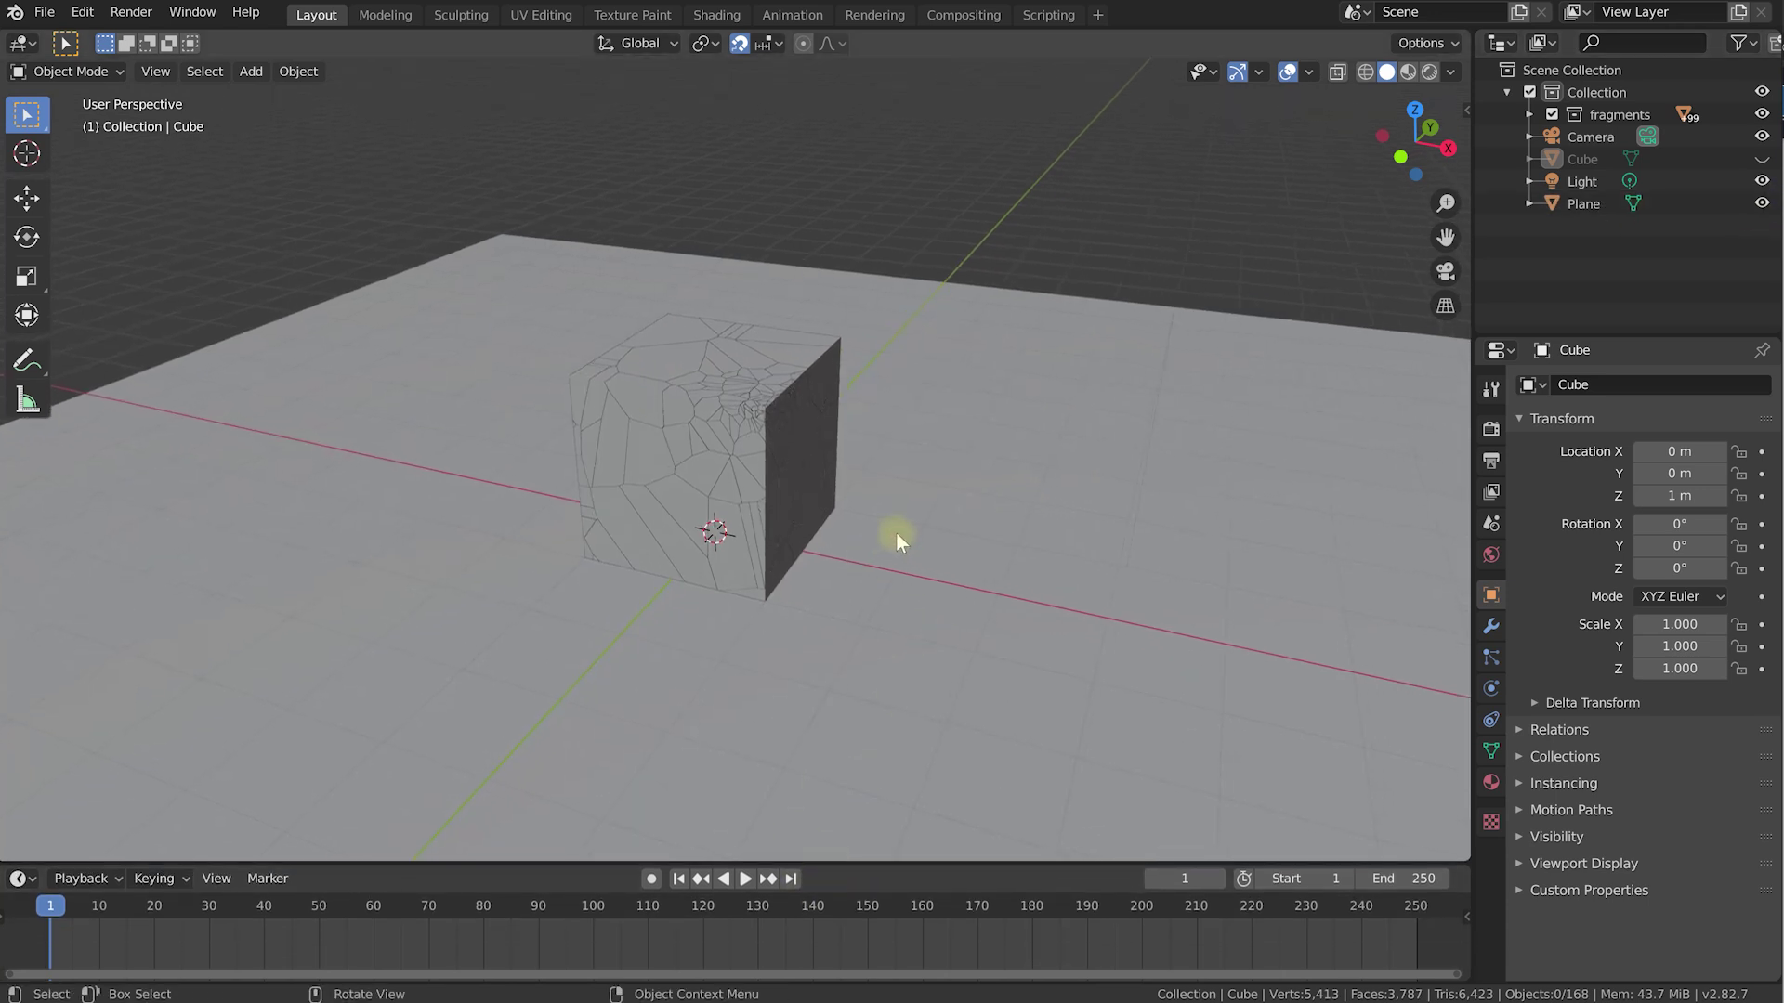
Play the animation briefly to check whether the fragments move, stop it, and return to the first frame.
key(space)
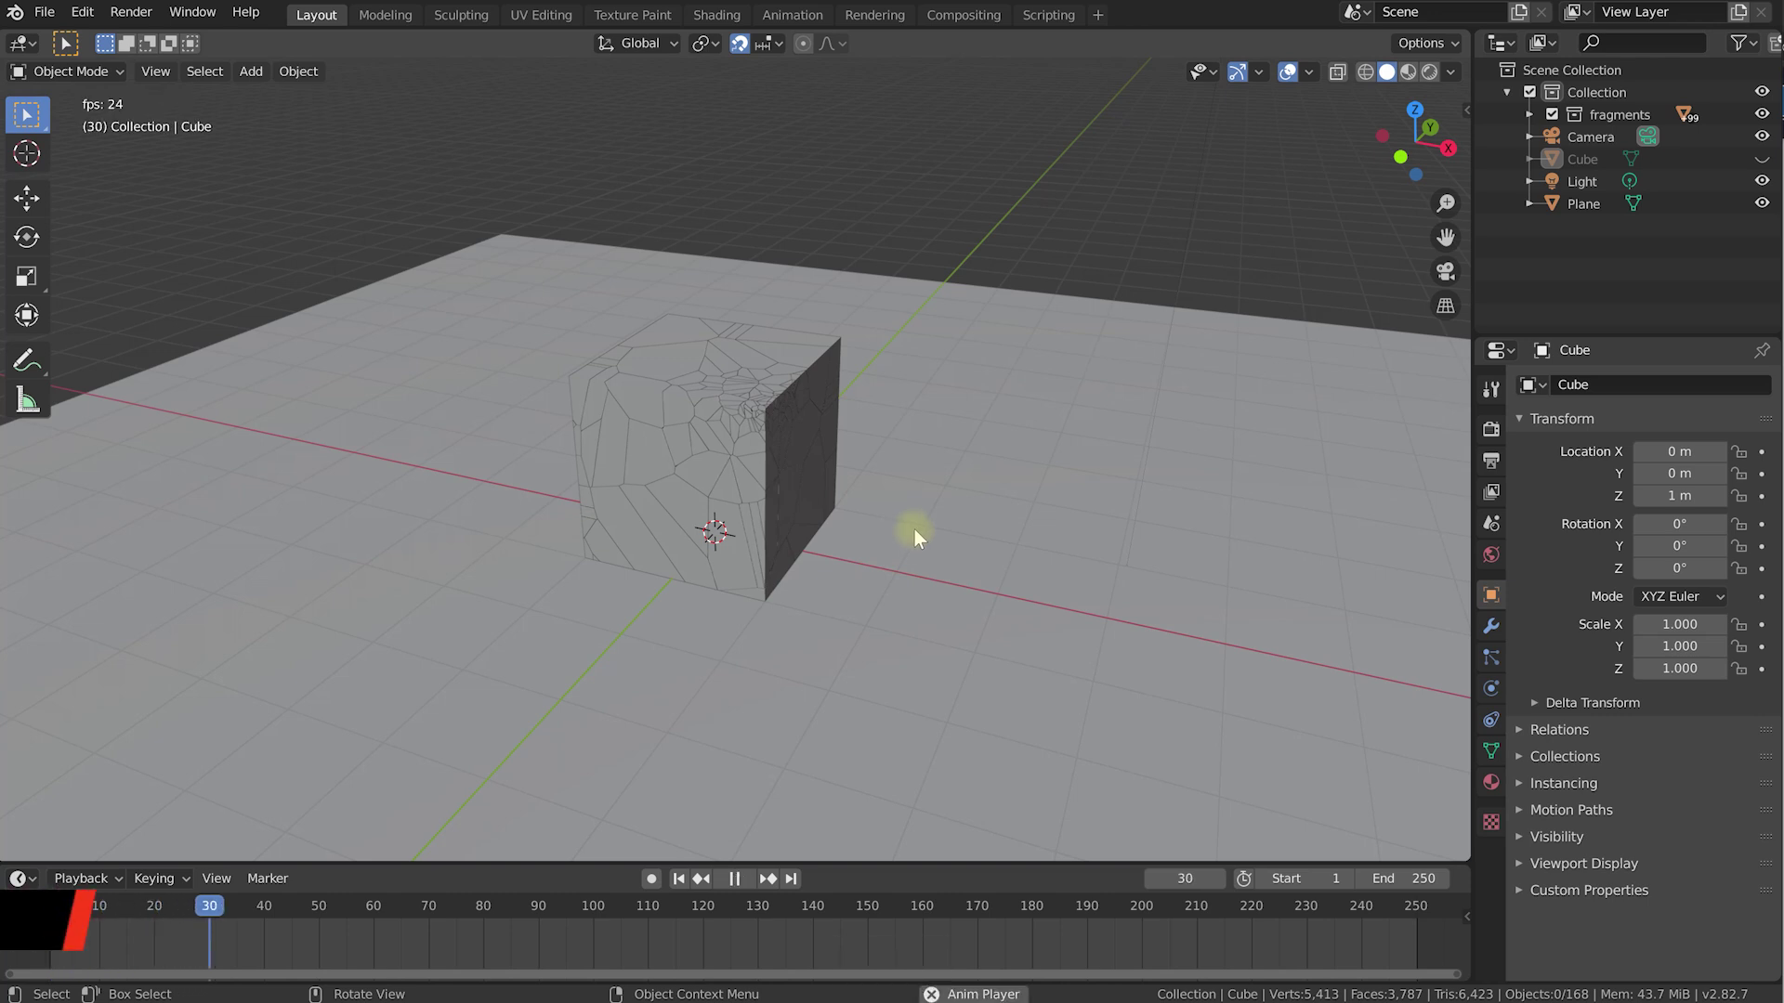
key(space)
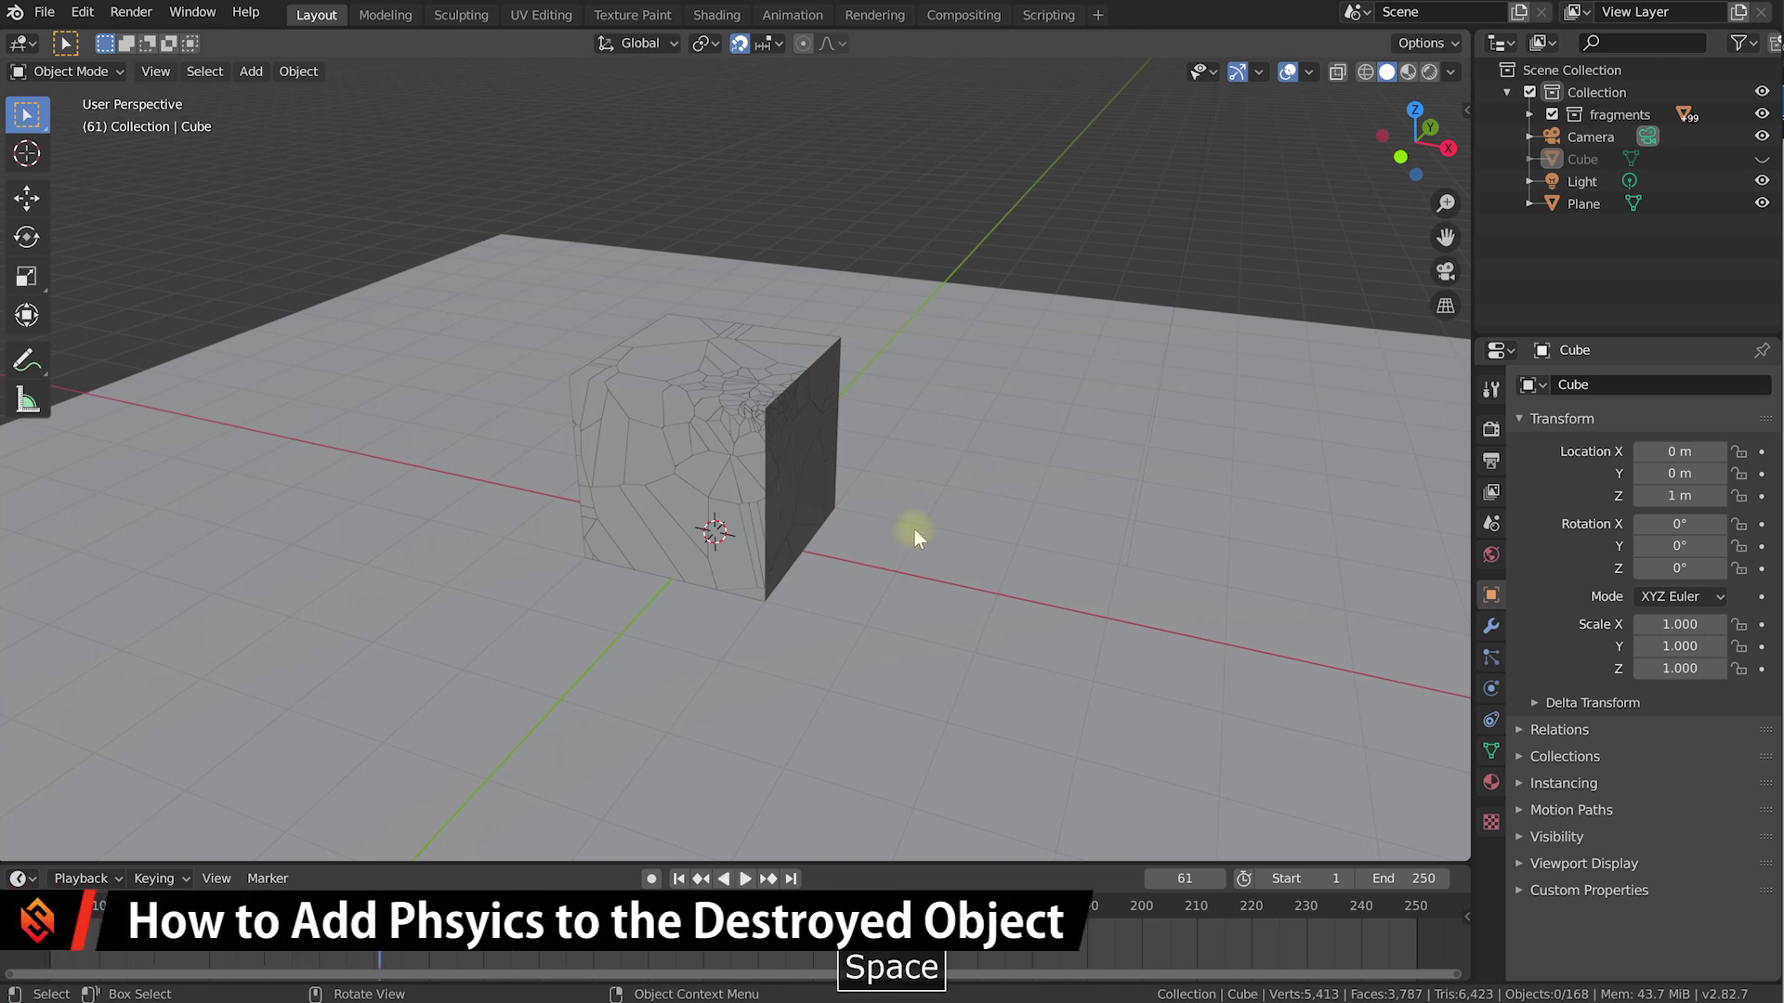
key(shift)
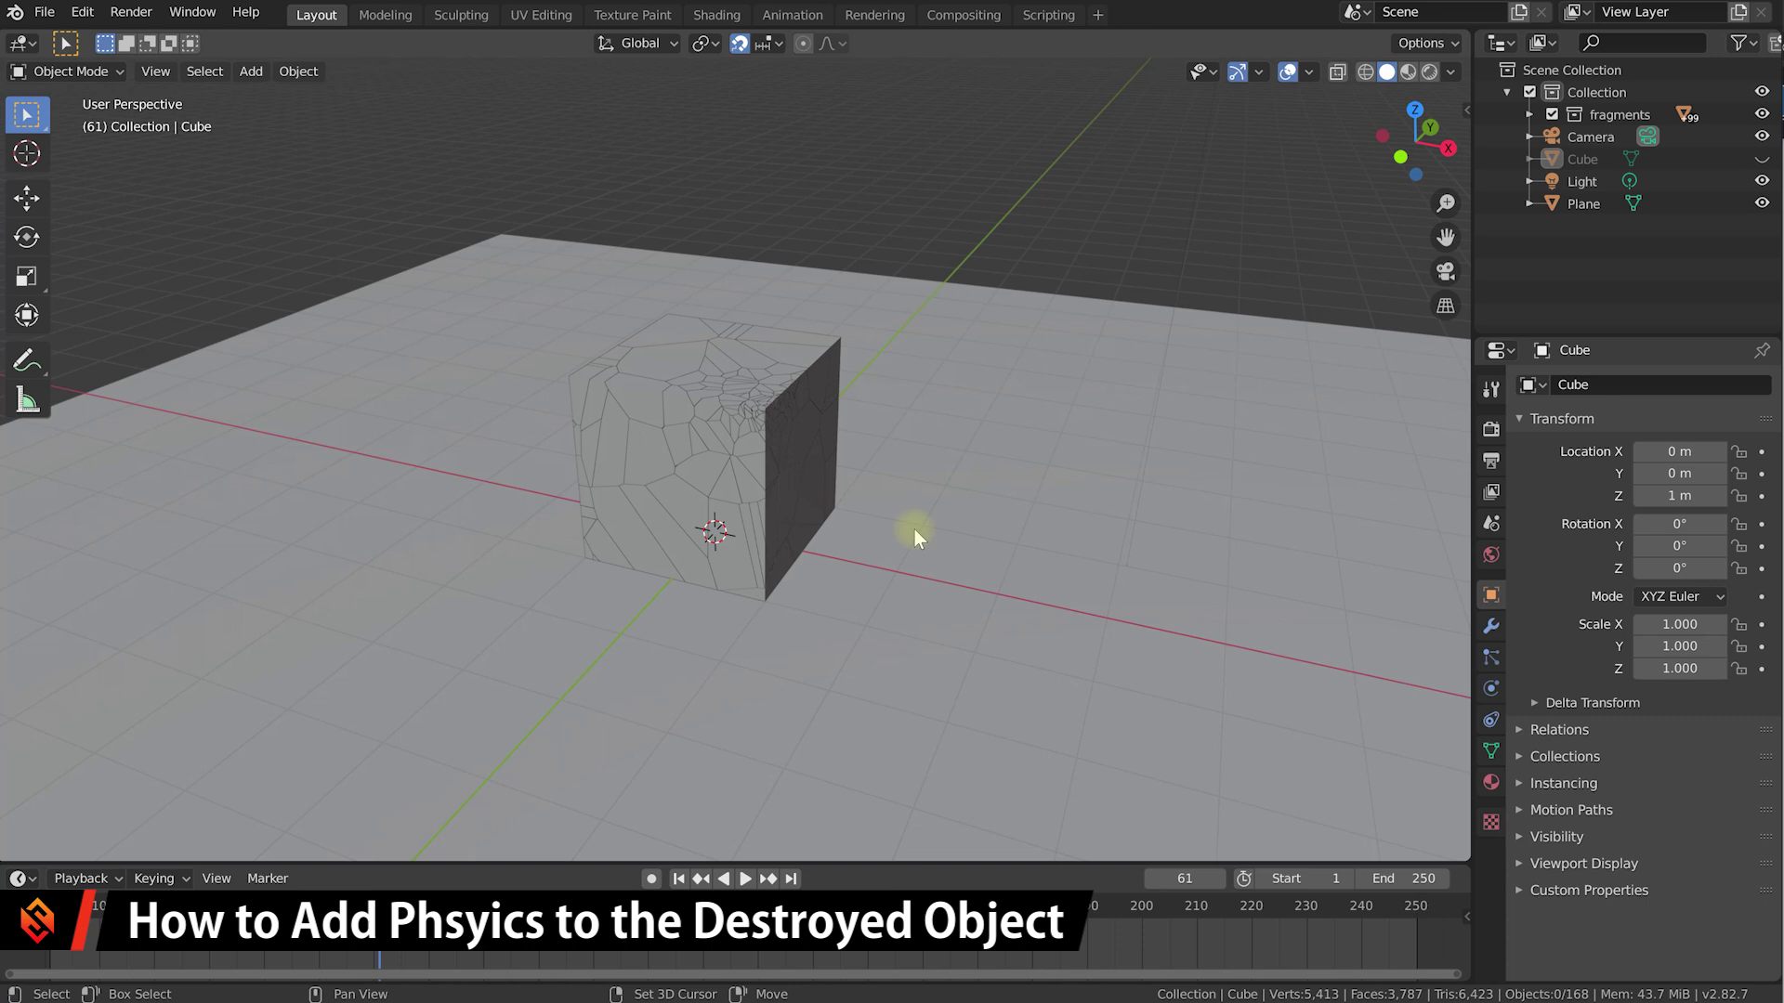
key(shift+Left)
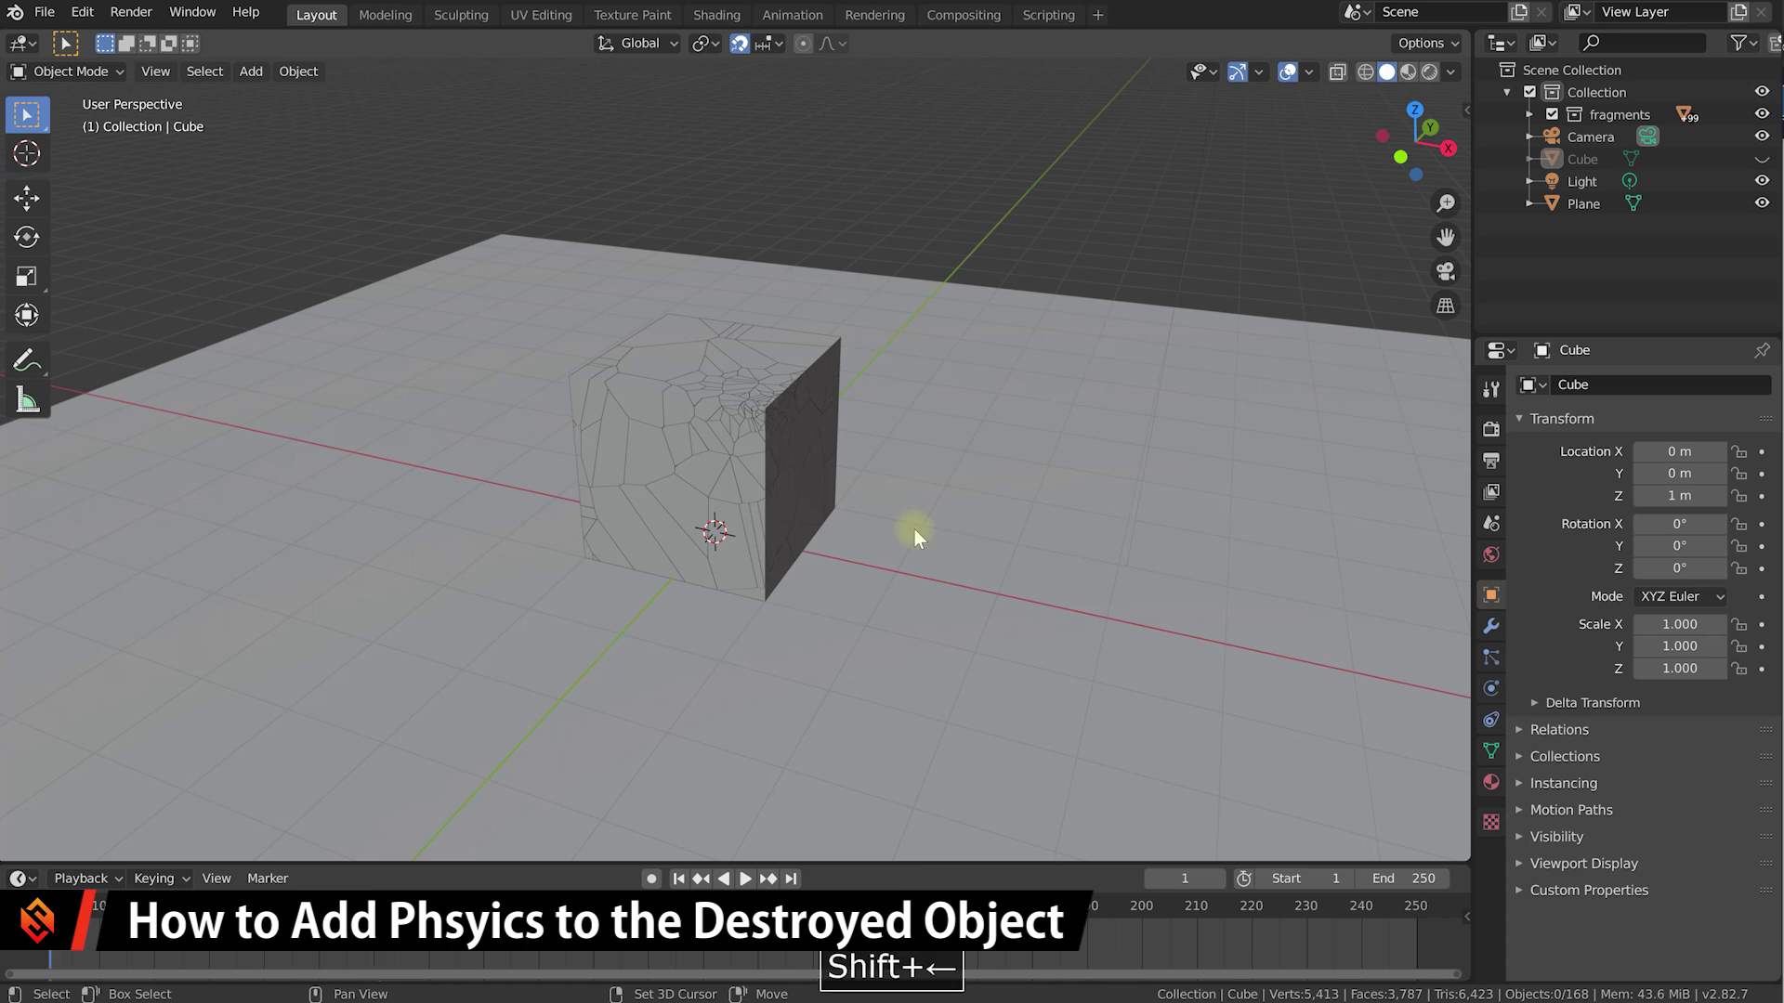
Unhide and select the original Cube, check its transform values and dimensions, and hide it again.
click(1574, 162)
click(1760, 159)
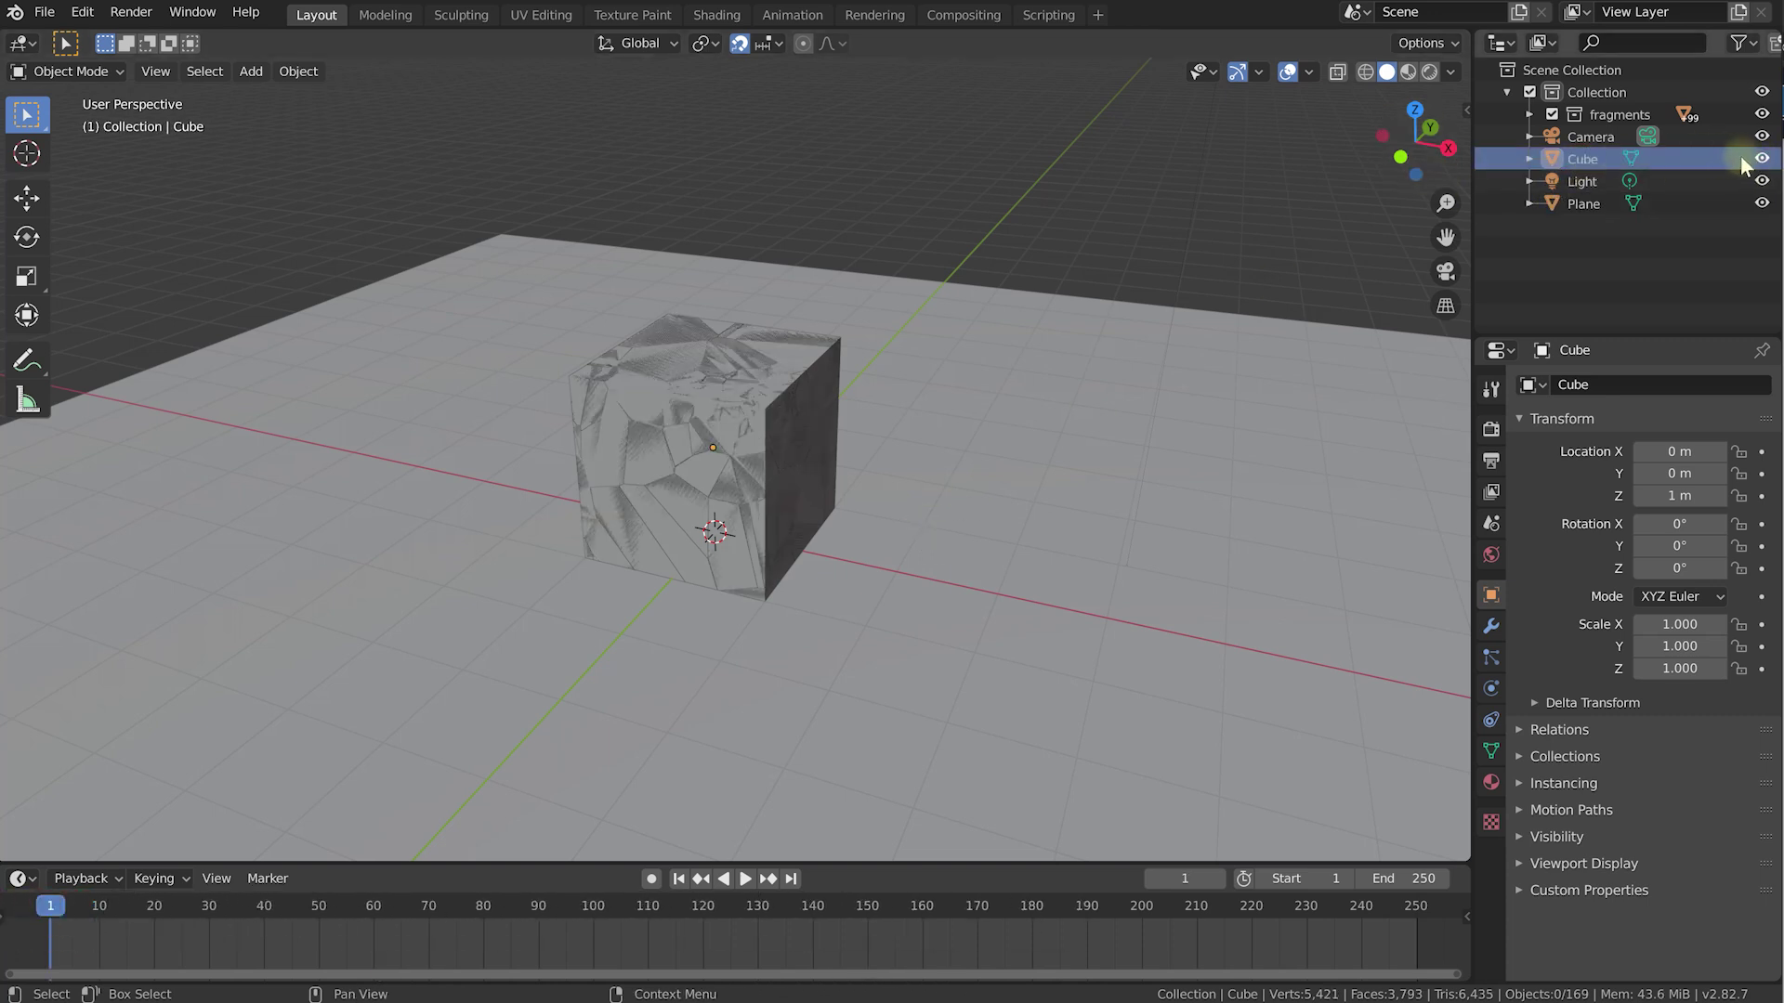
click(806, 361)
scroll(807, 362, up, 1)
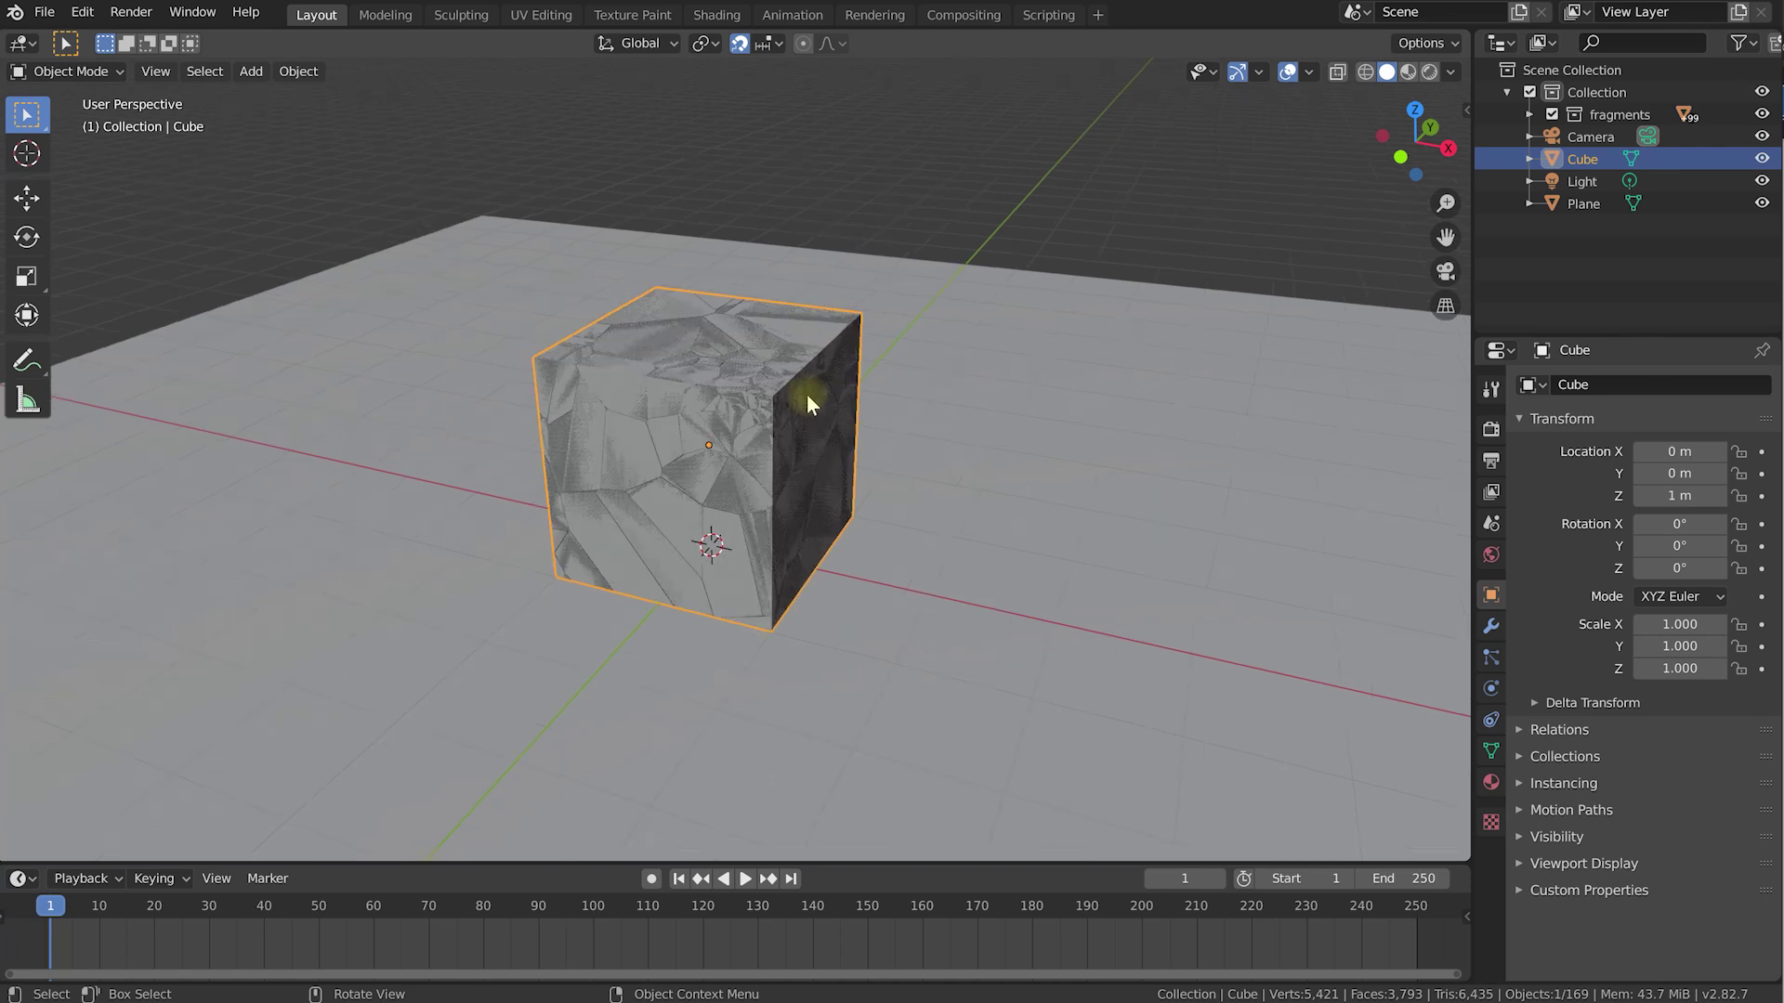
scroll(807, 405, up, 2)
key(n)
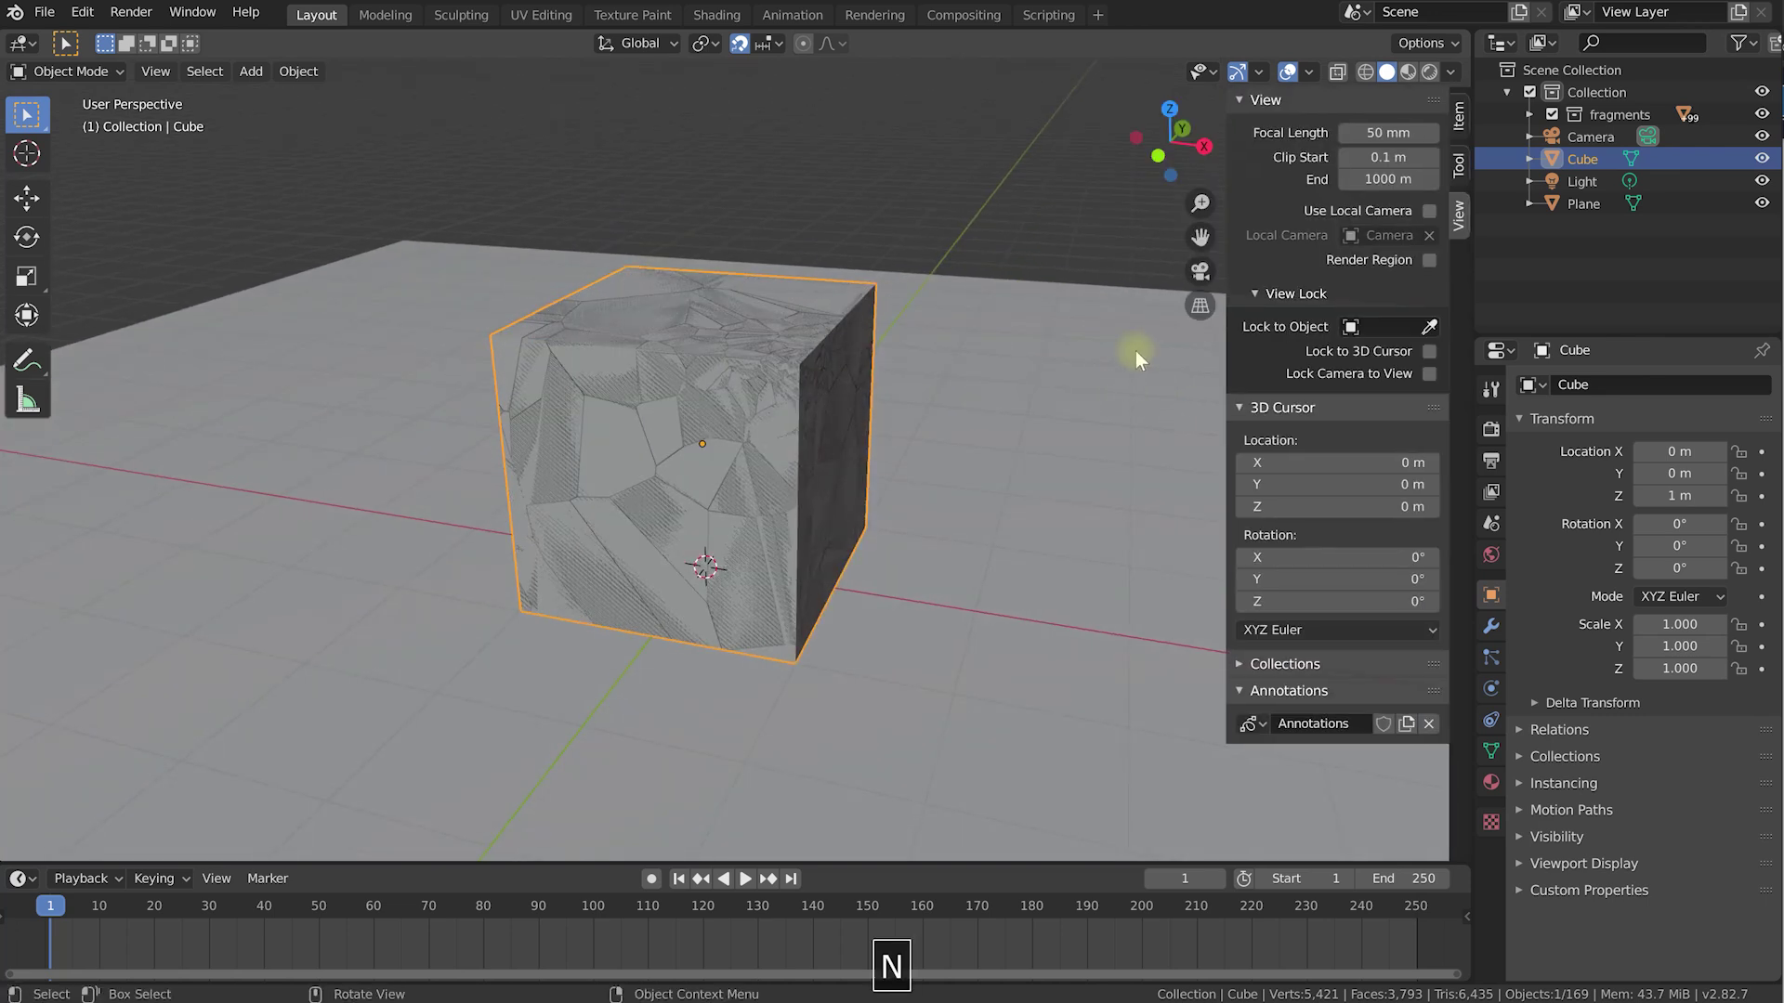
click(1459, 126)
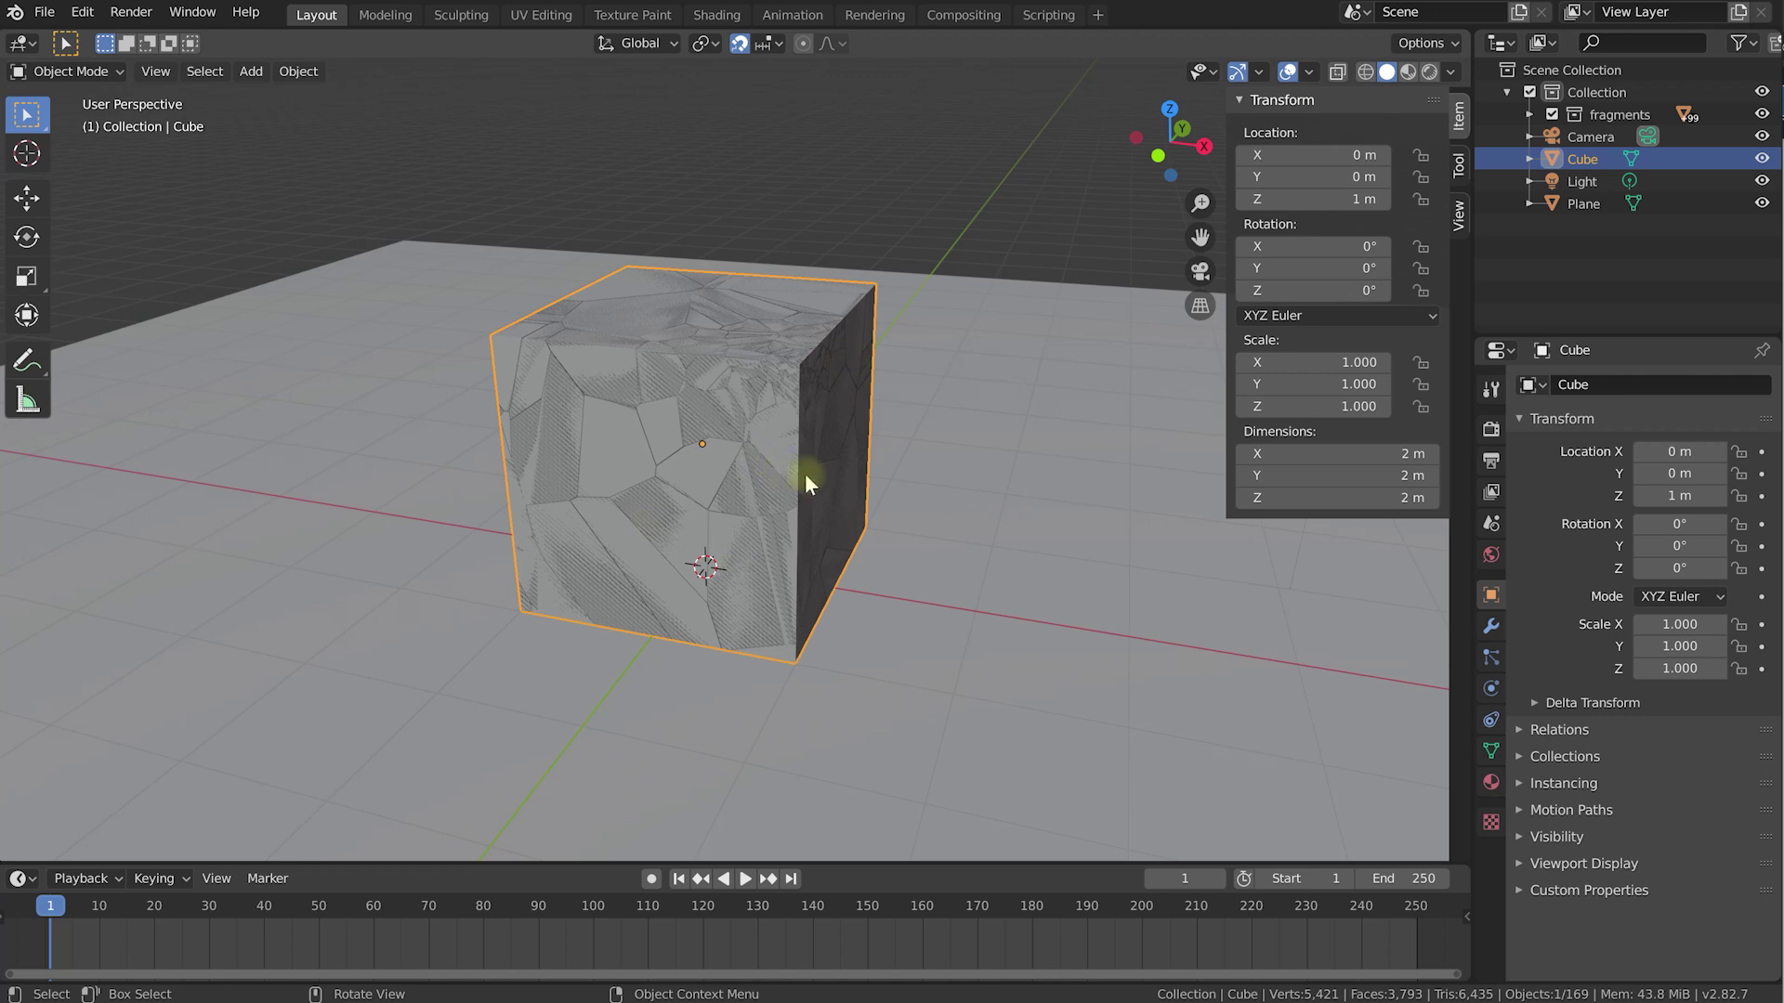
key(n)
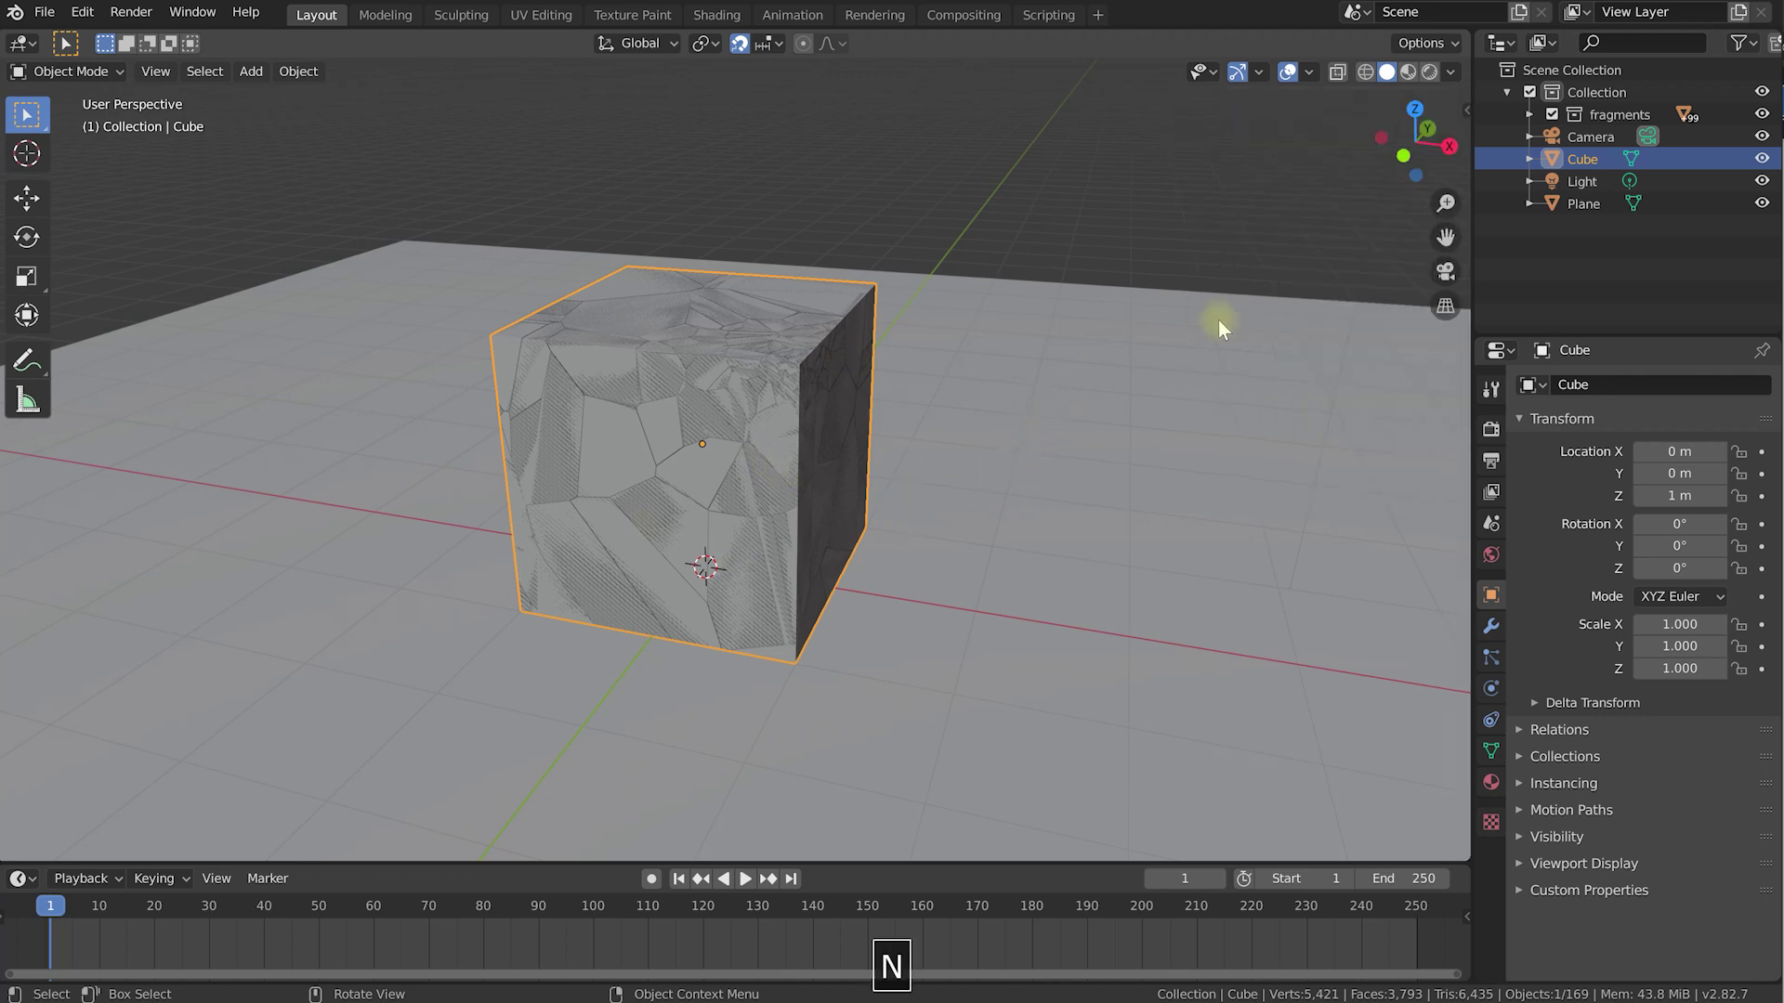
click(1761, 159)
Select one fragment at the upper edge of the cube's front face and enable Rigid Body physics on it.
middle_drag(860, 248, 793, 278)
click(641, 343)
middle_drag(641, 343, 772, 409)
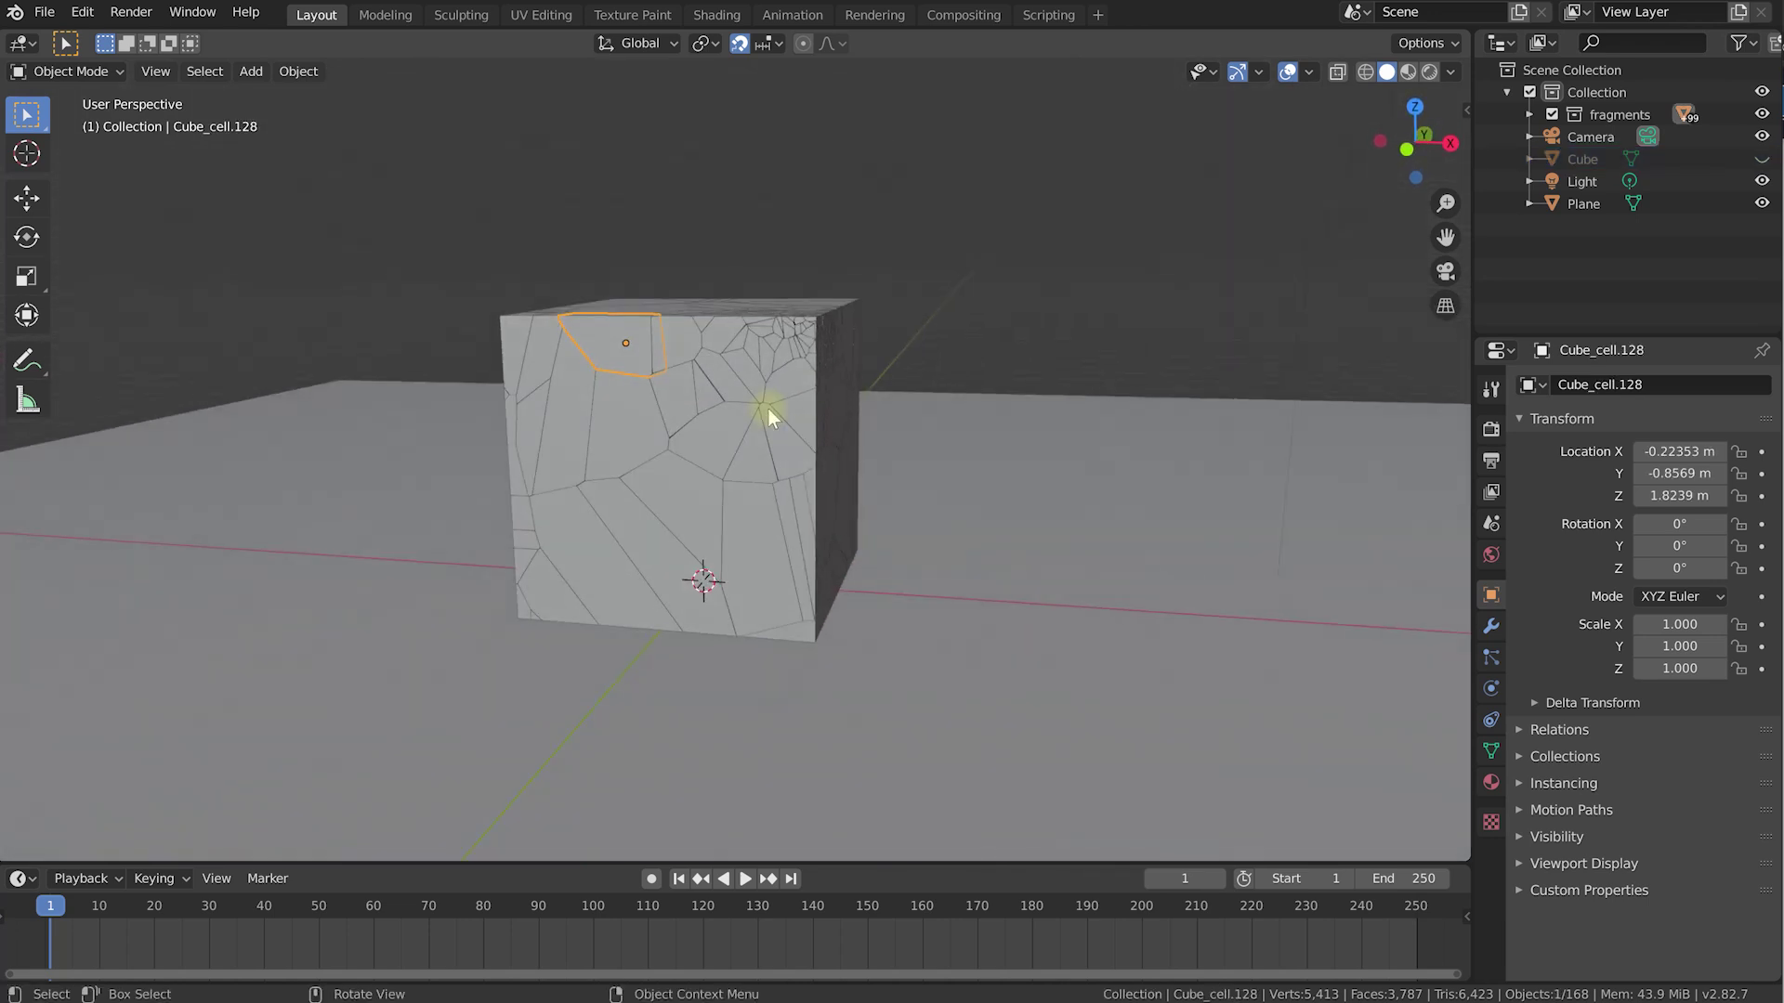
click(1489, 693)
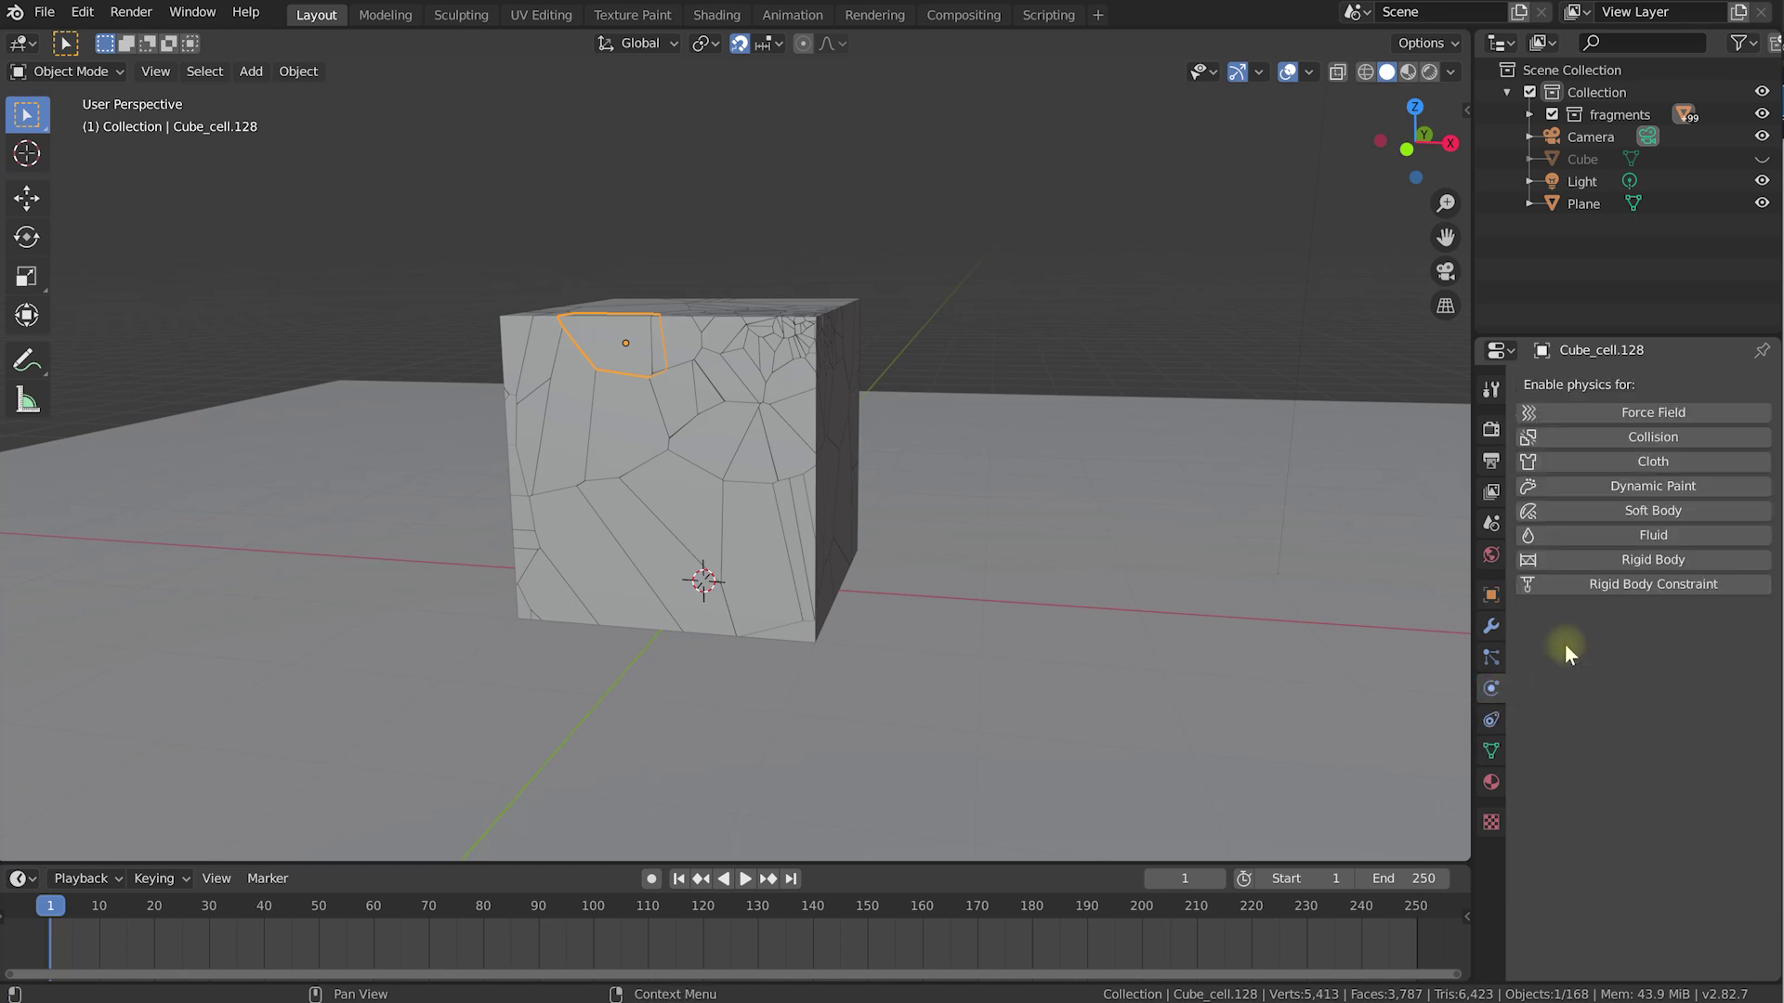
click(1706, 561)
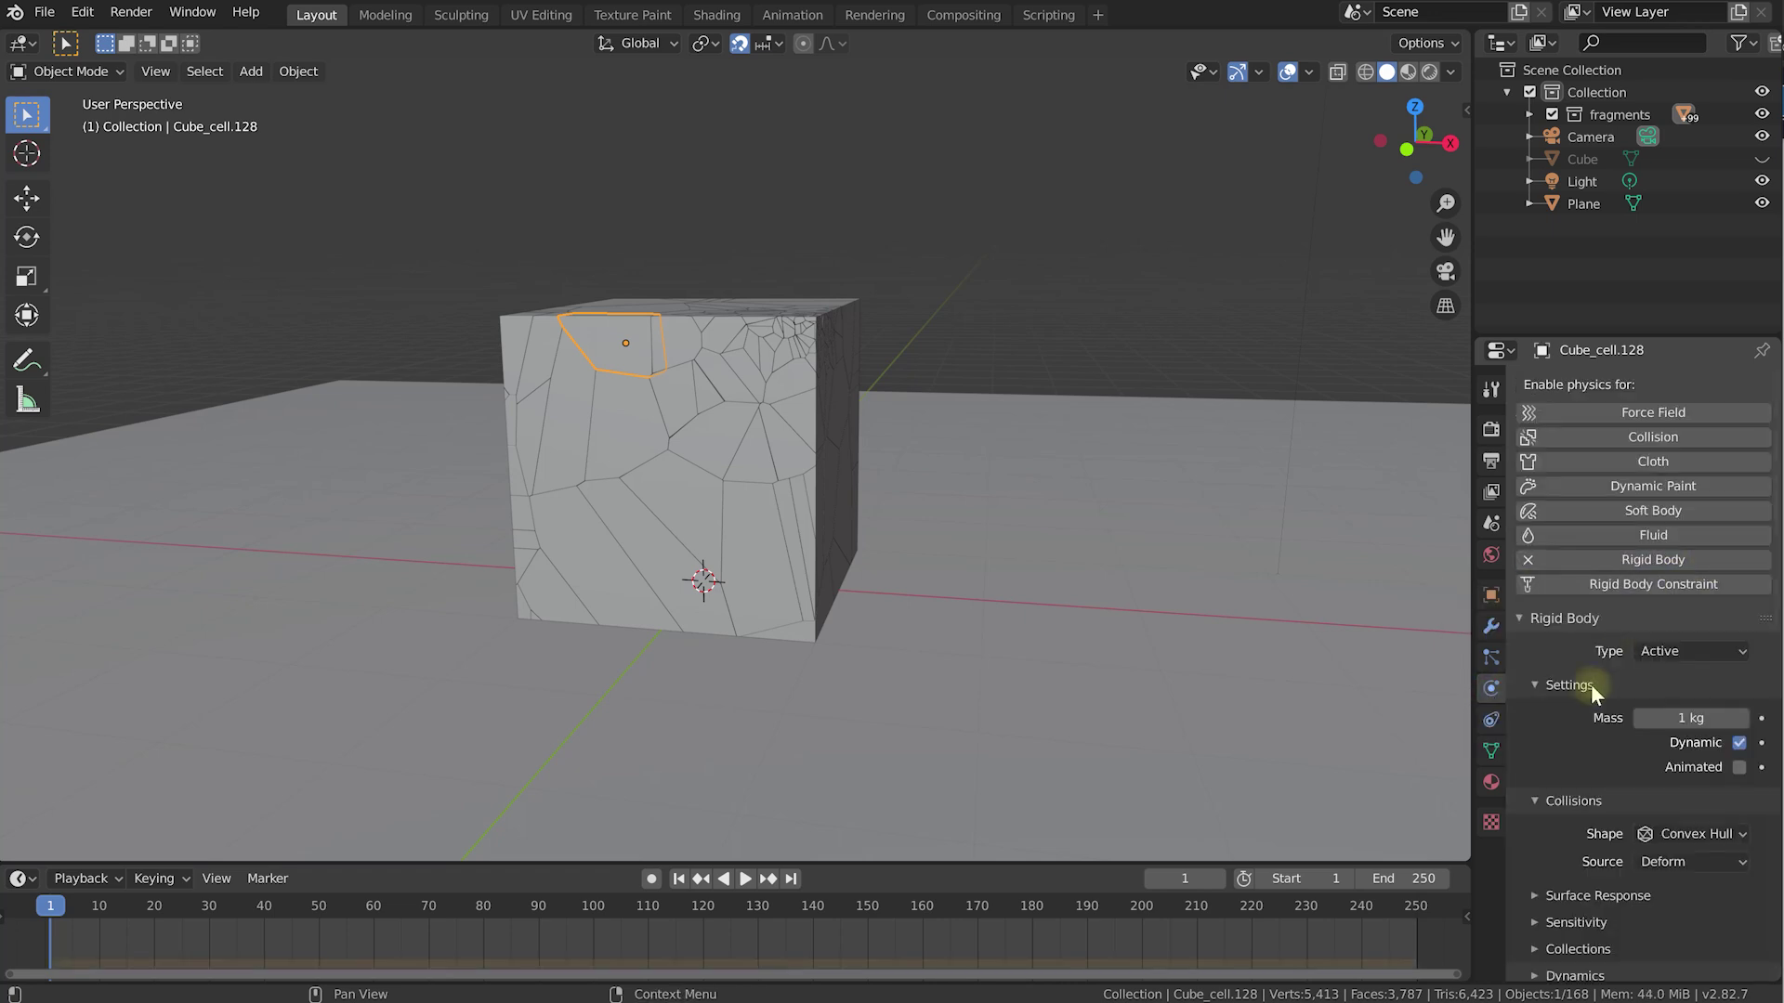
Set the selected fragment's Surface Response friction to 0.736.
scroll(1616, 650, down, 1)
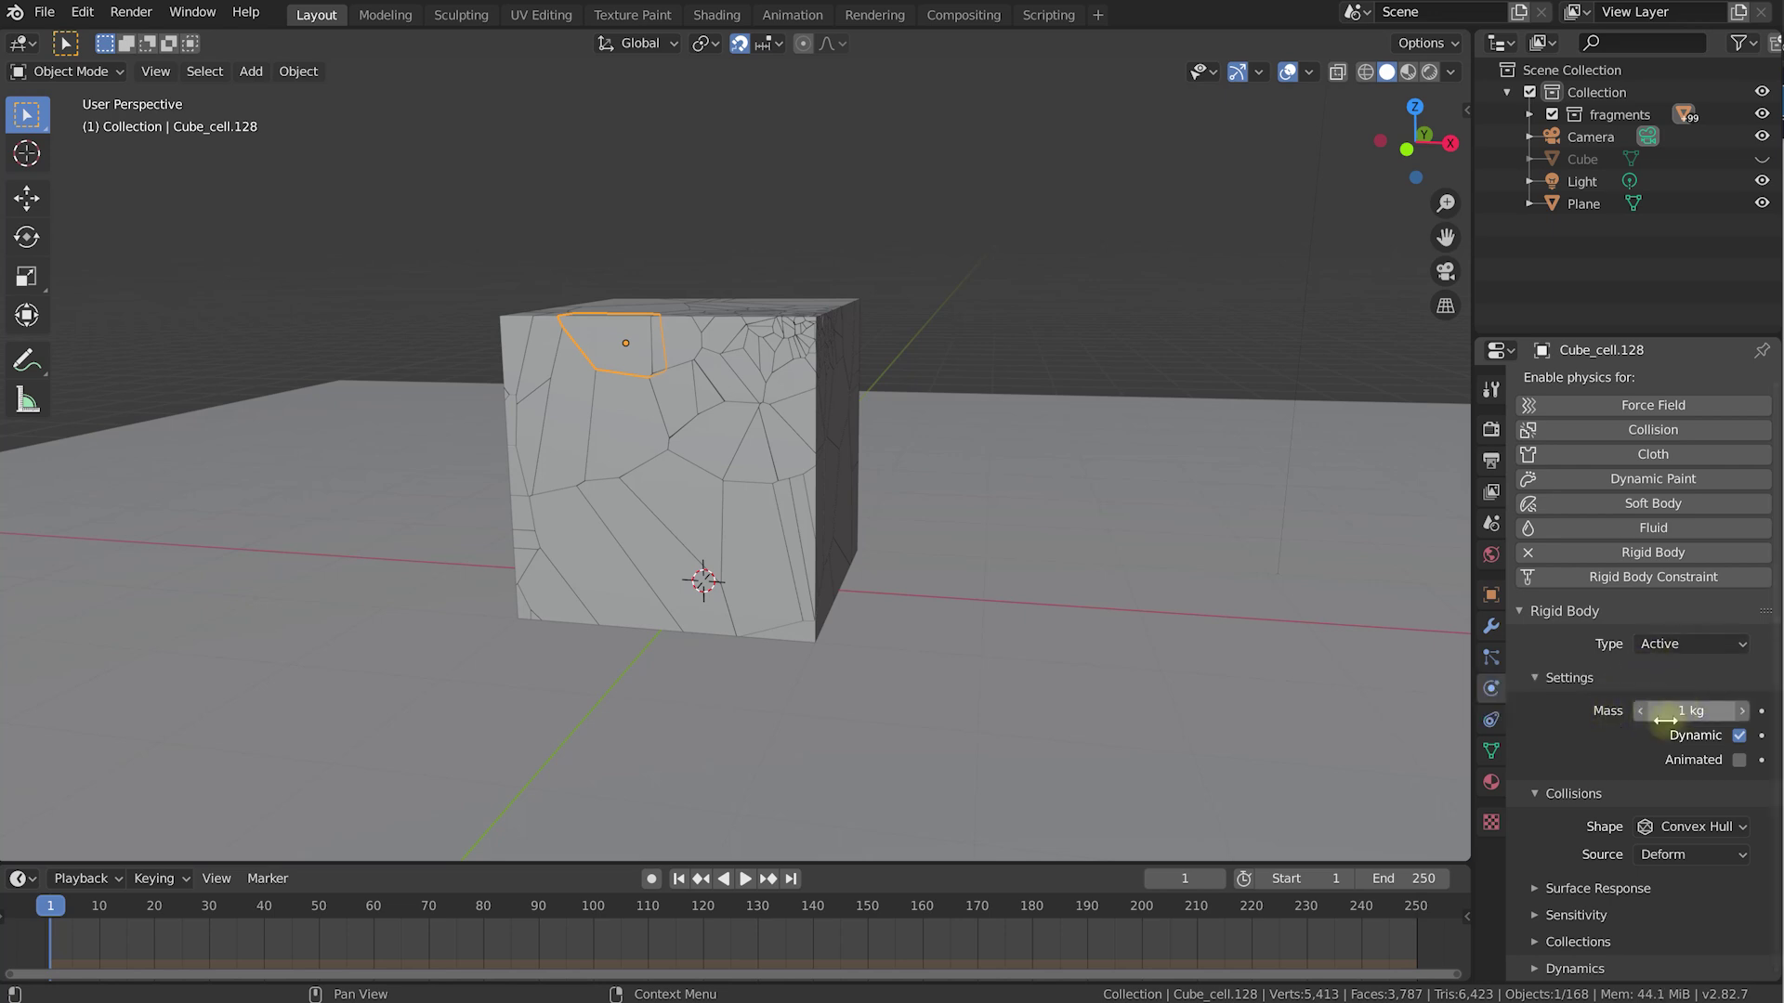
click(1533, 889)
scroll(1672, 864, down, 2)
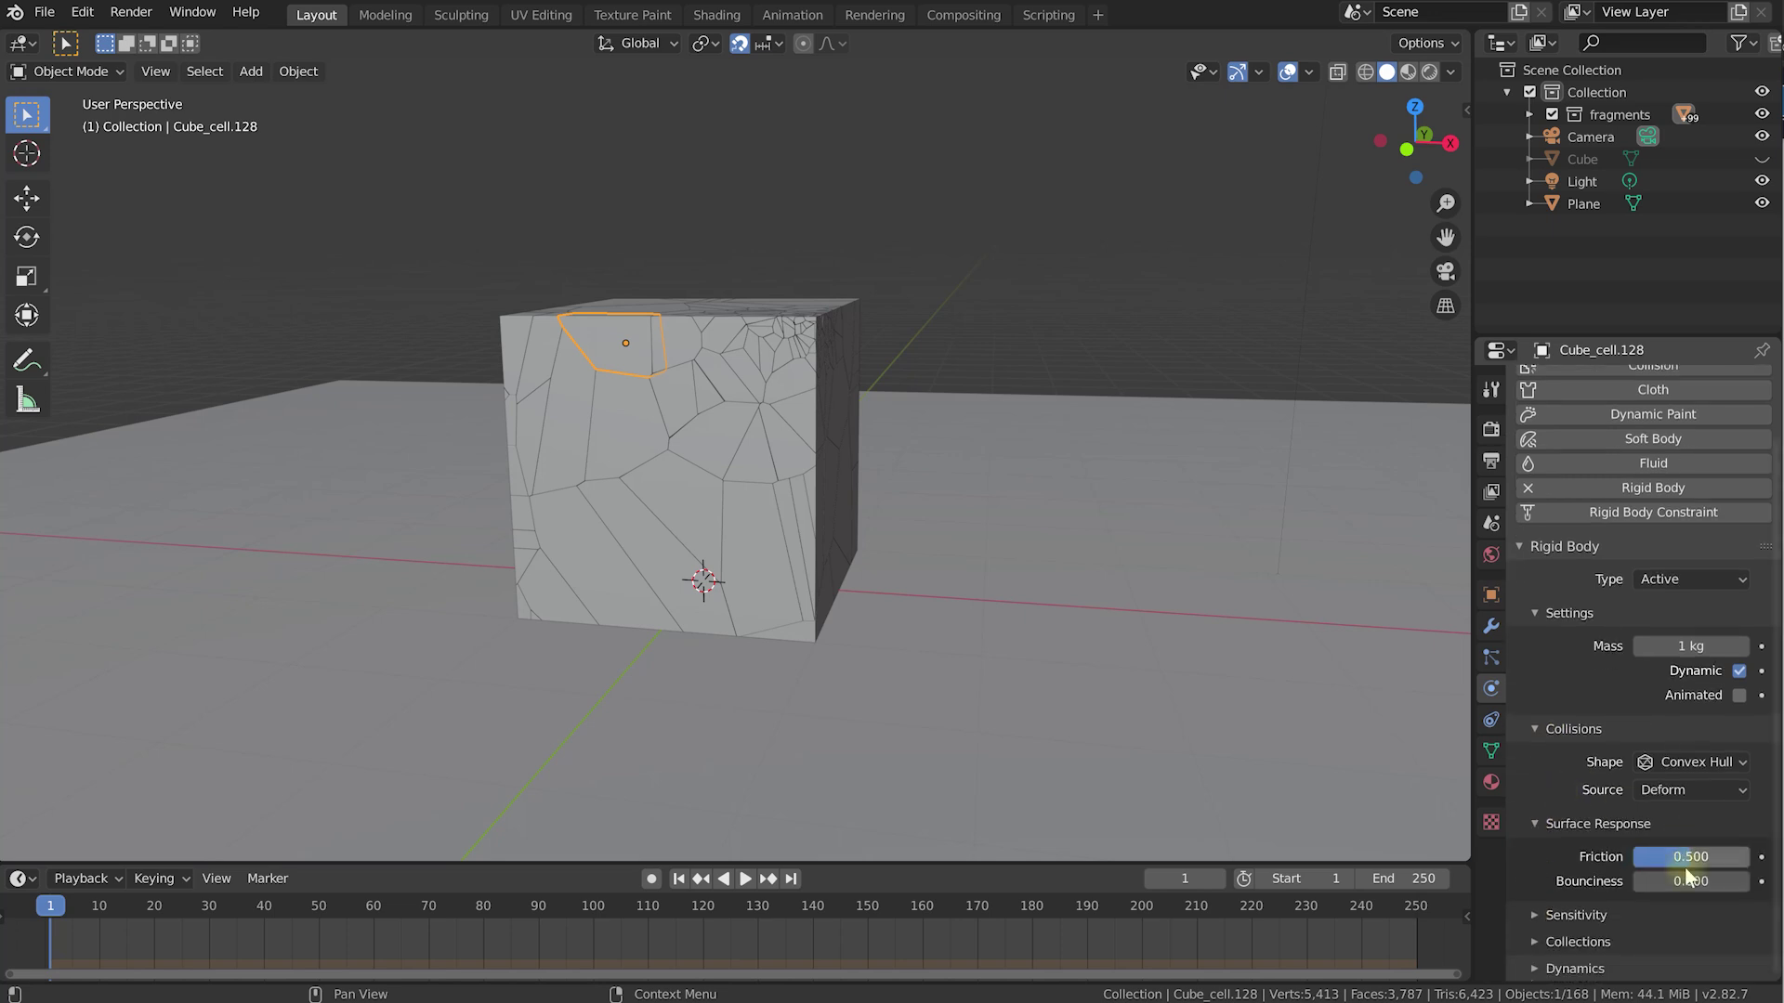
drag(1695, 869, 1698, 869)
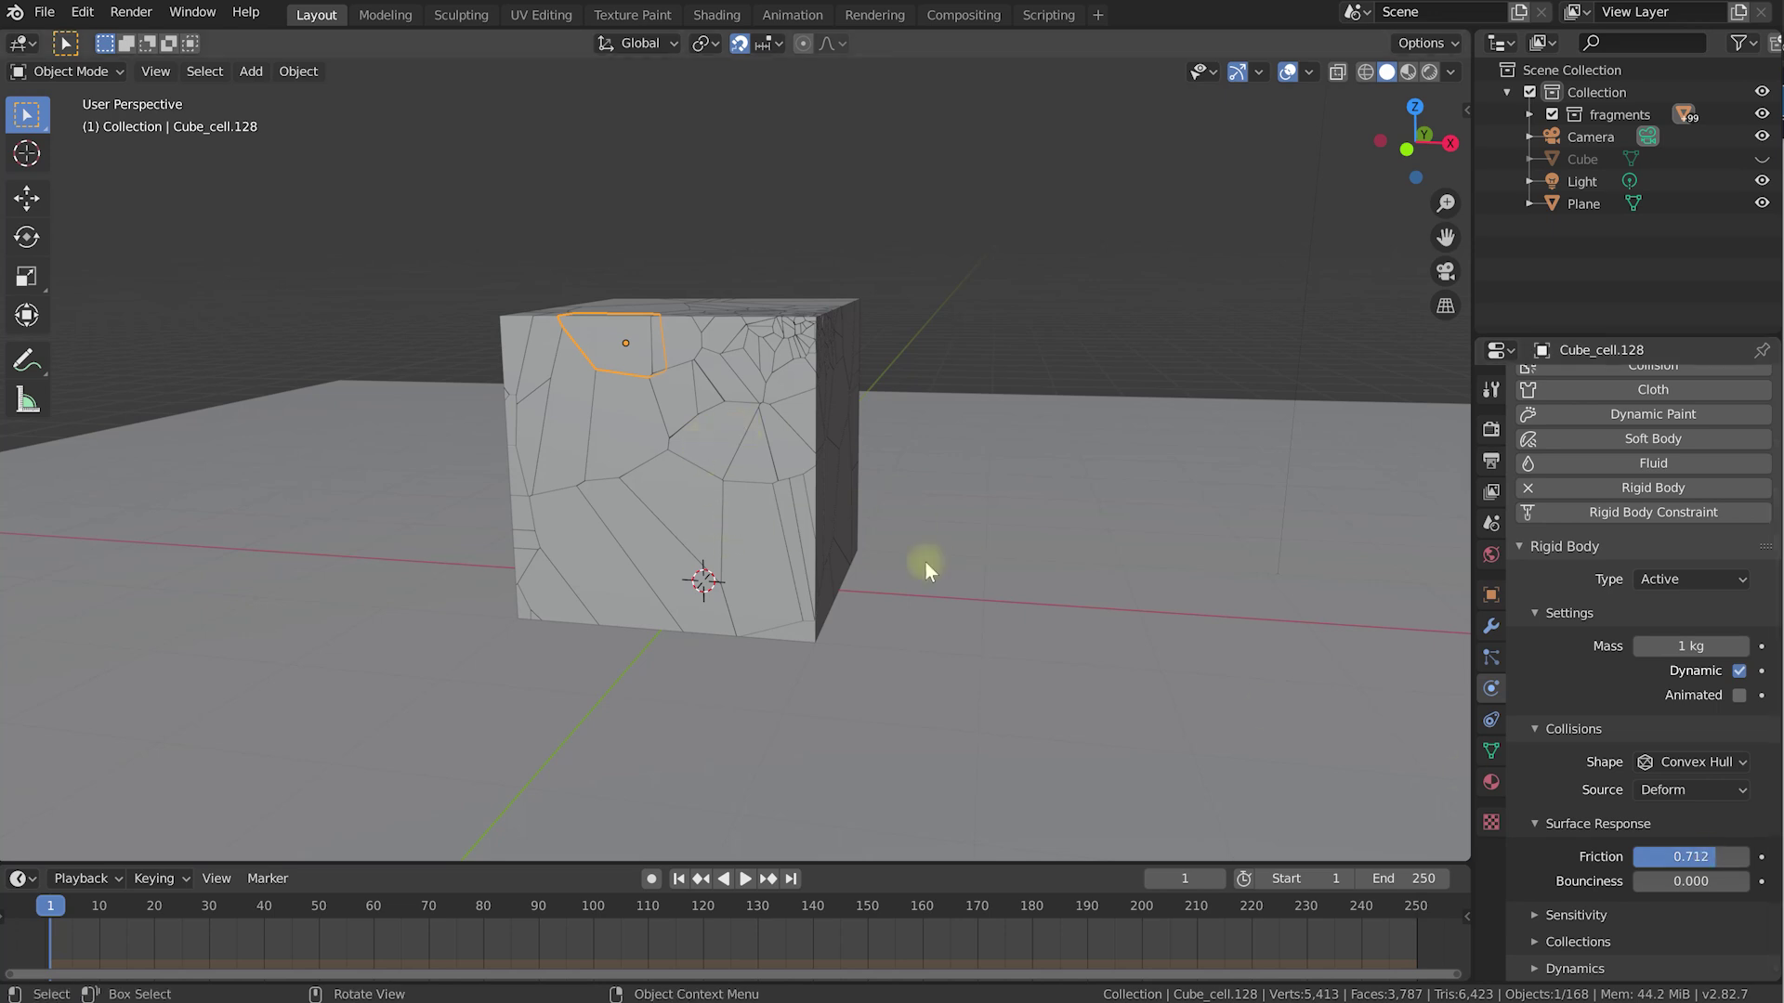
drag(1663, 856, 1658, 857)
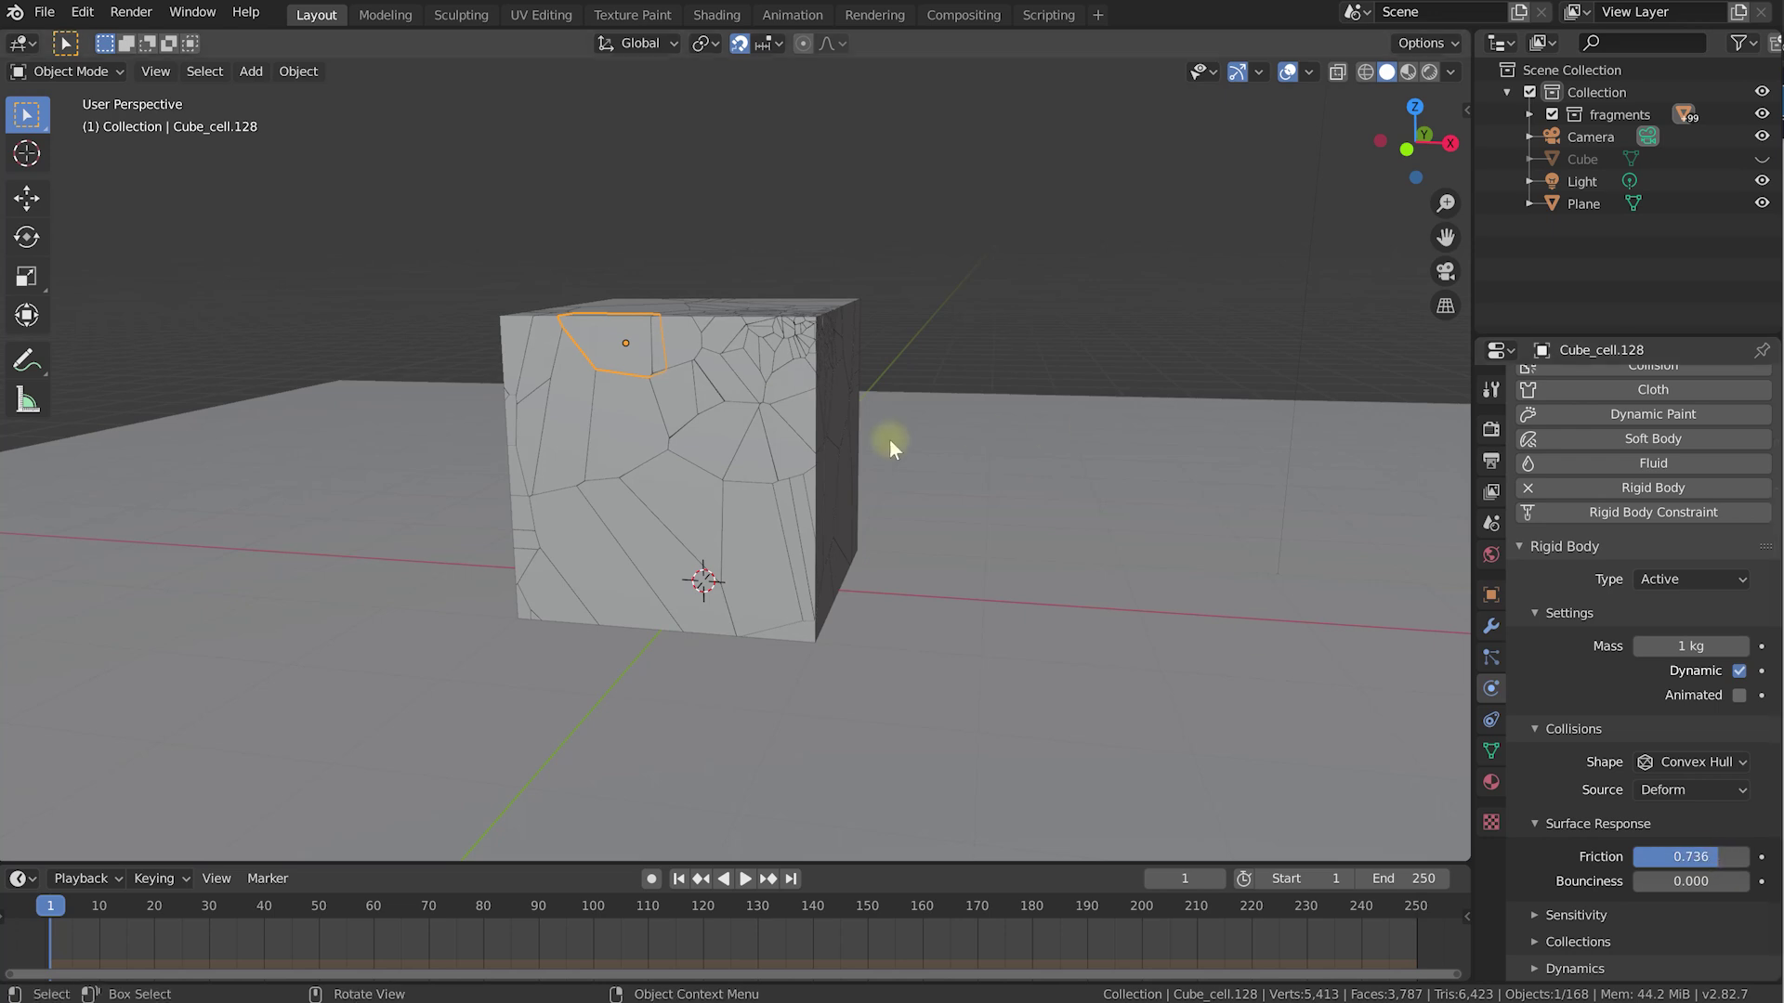
Play the animation to check how the single rigid body fragment moves, stop it, and return to the first frame.
middle_drag(1099, 437, 1019, 411)
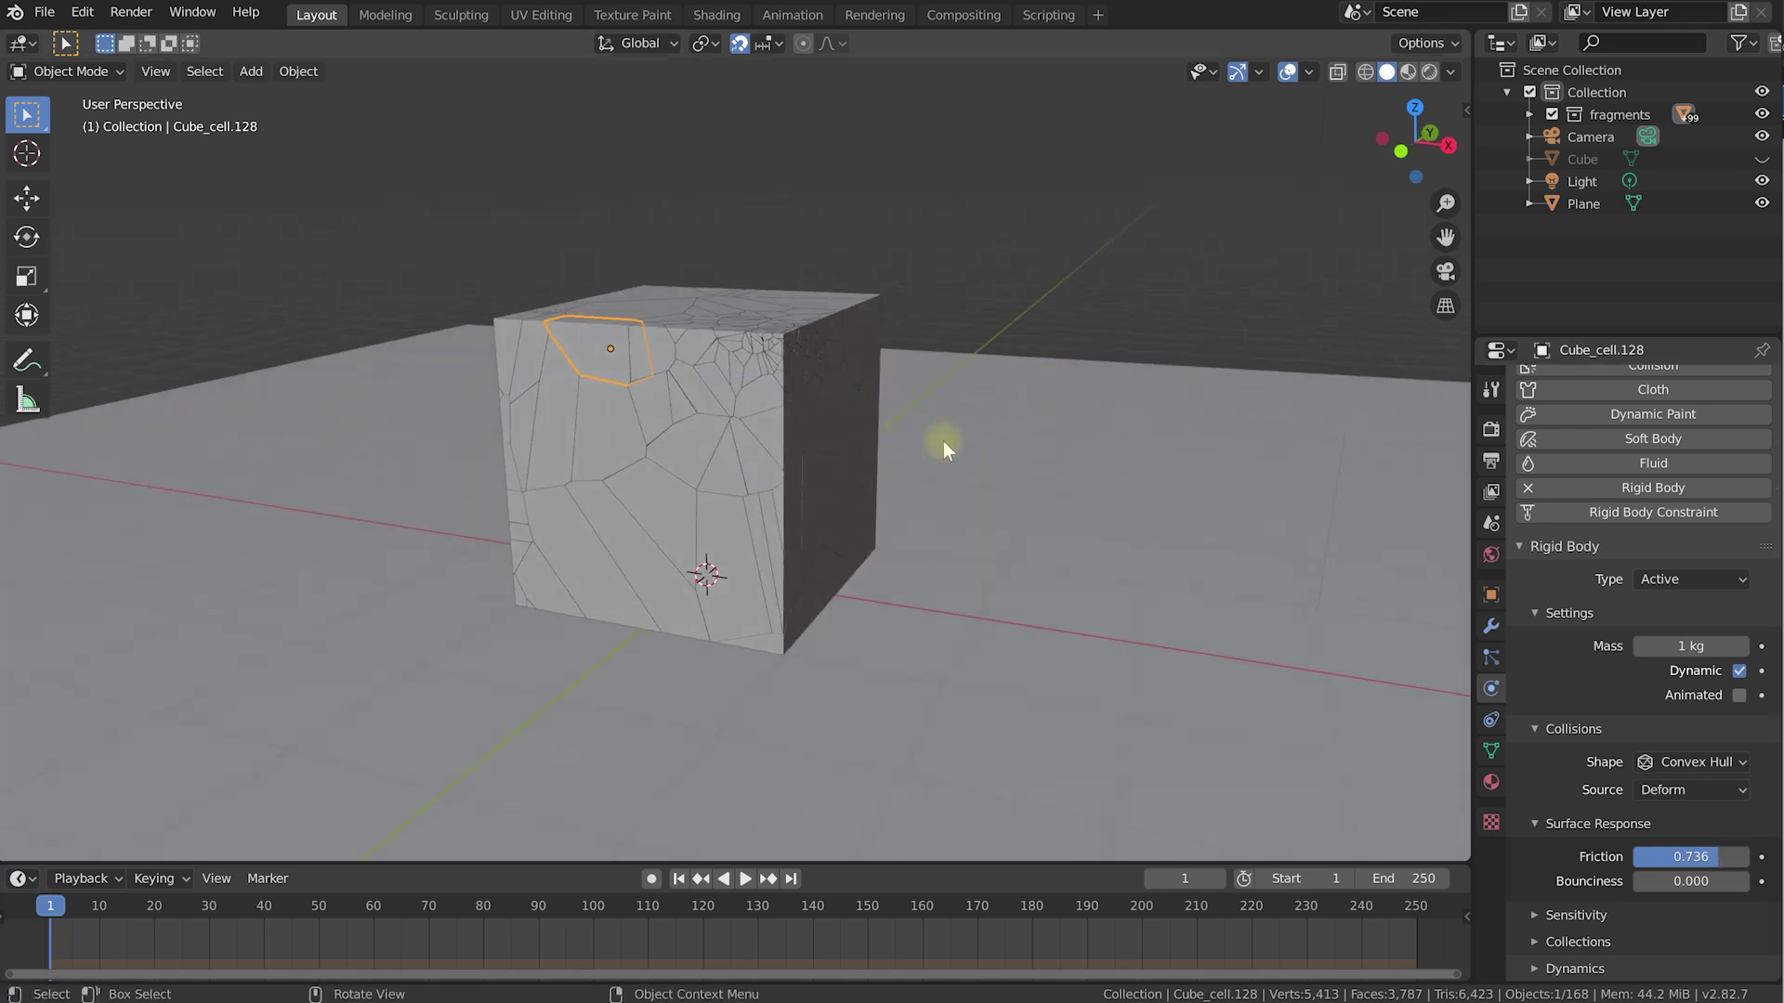
key(space)
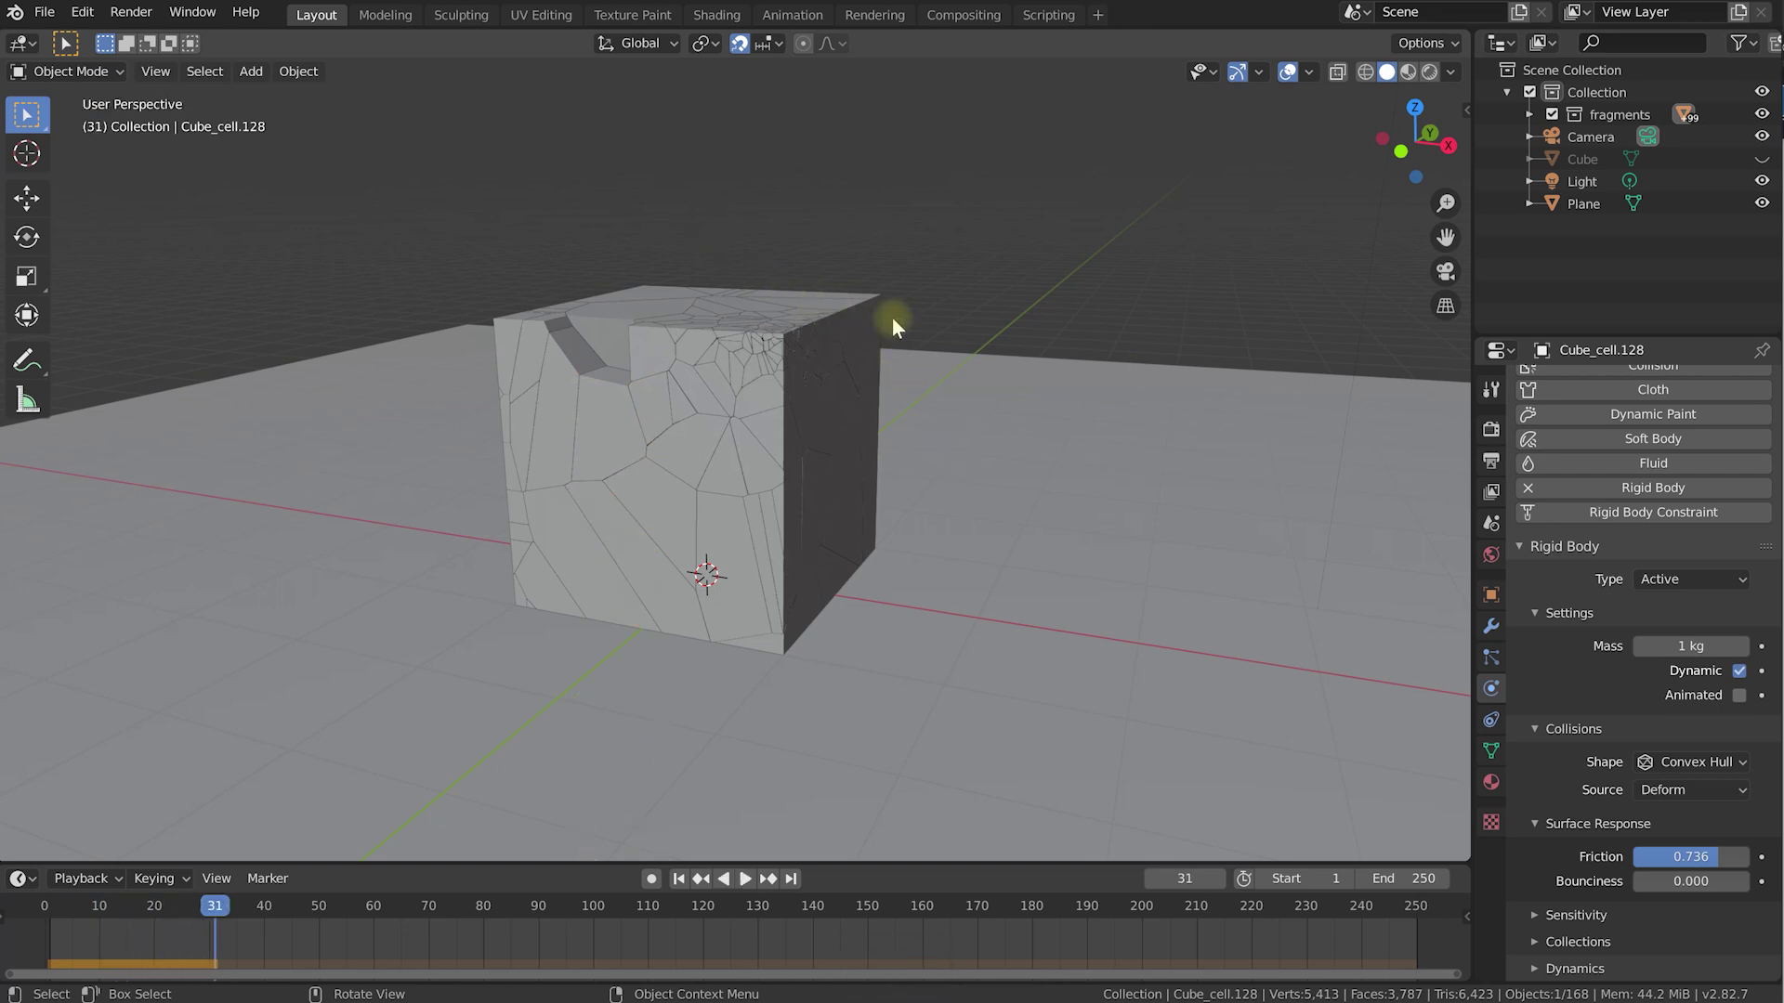
key(shift+Left)
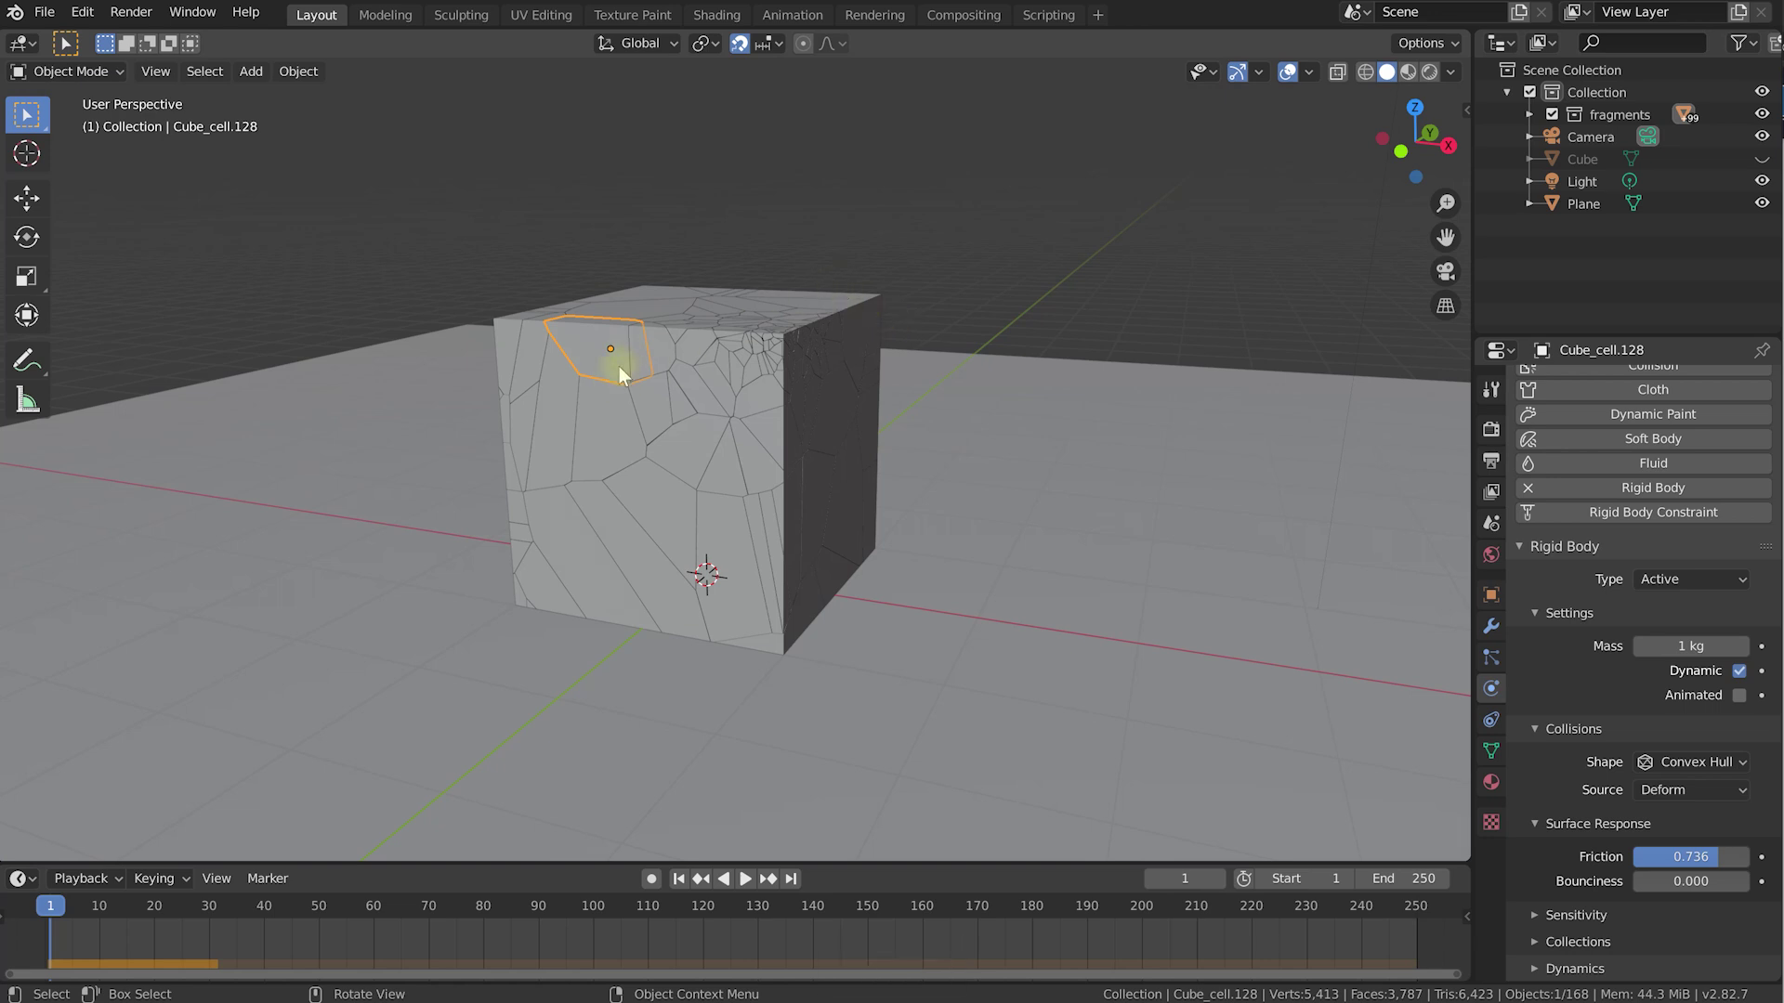
middle_drag(583, 360, 604, 364)
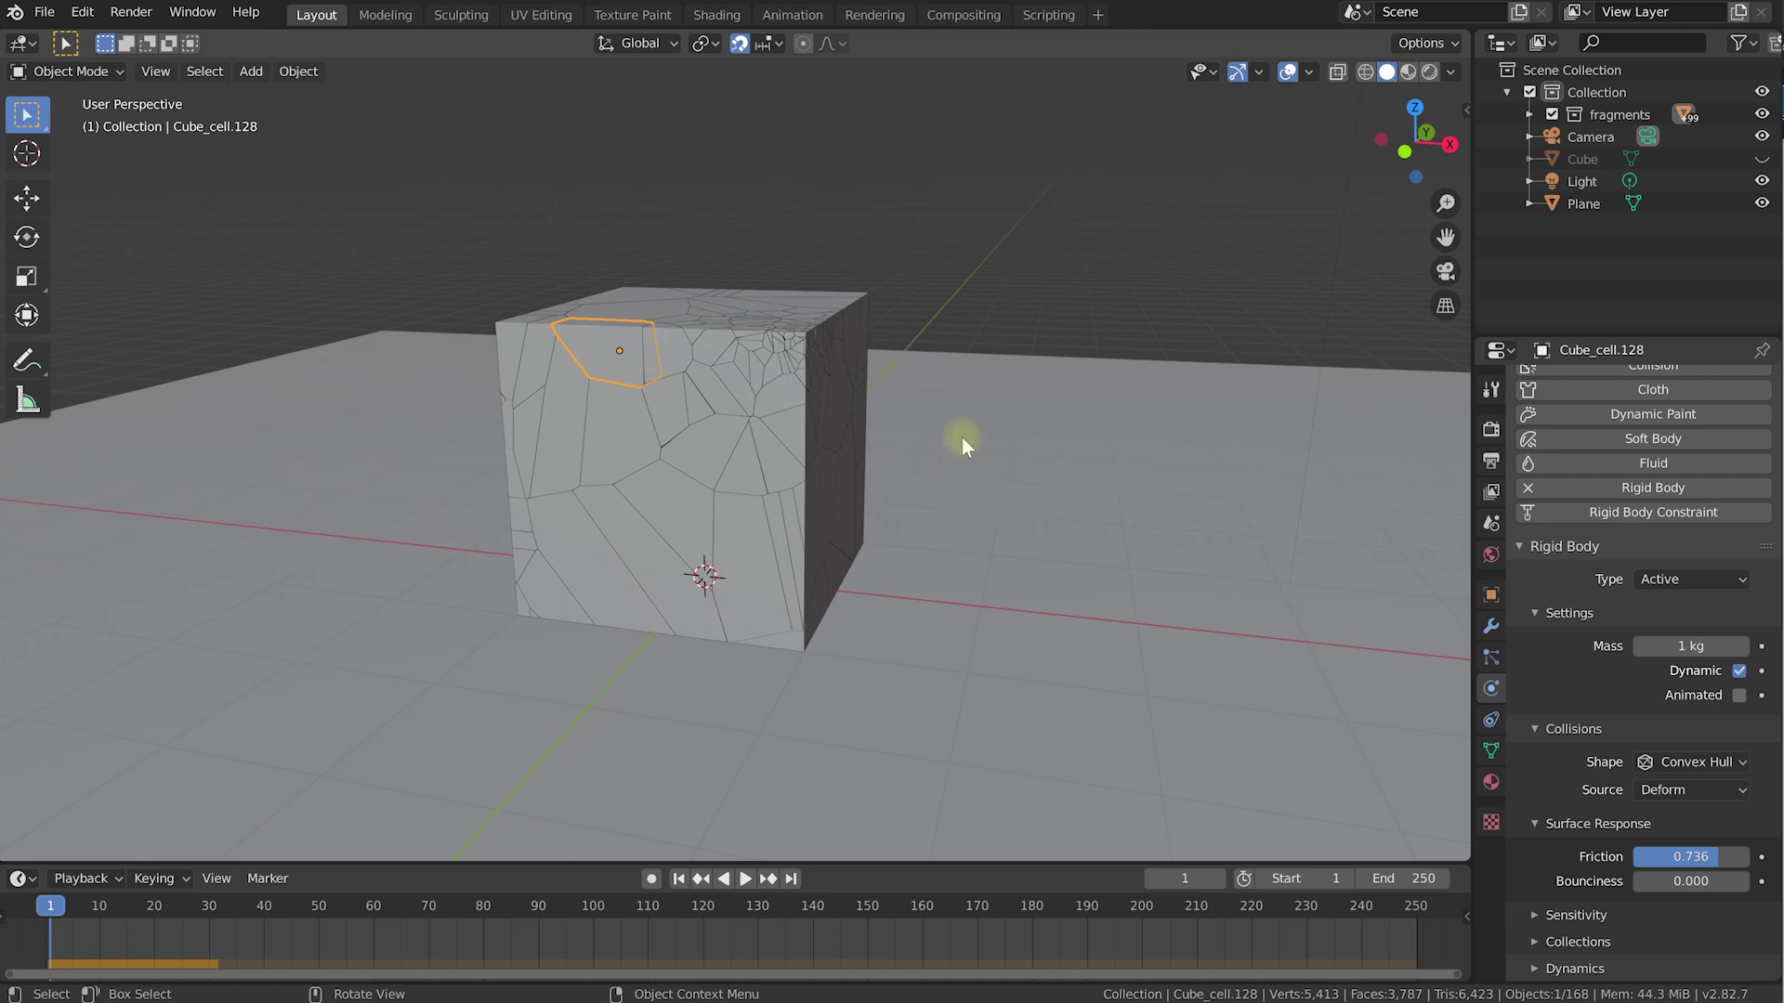
Select all objects in the fragments collection and copy the active fragment's rigid body settings to them.
right_click(1600, 114)
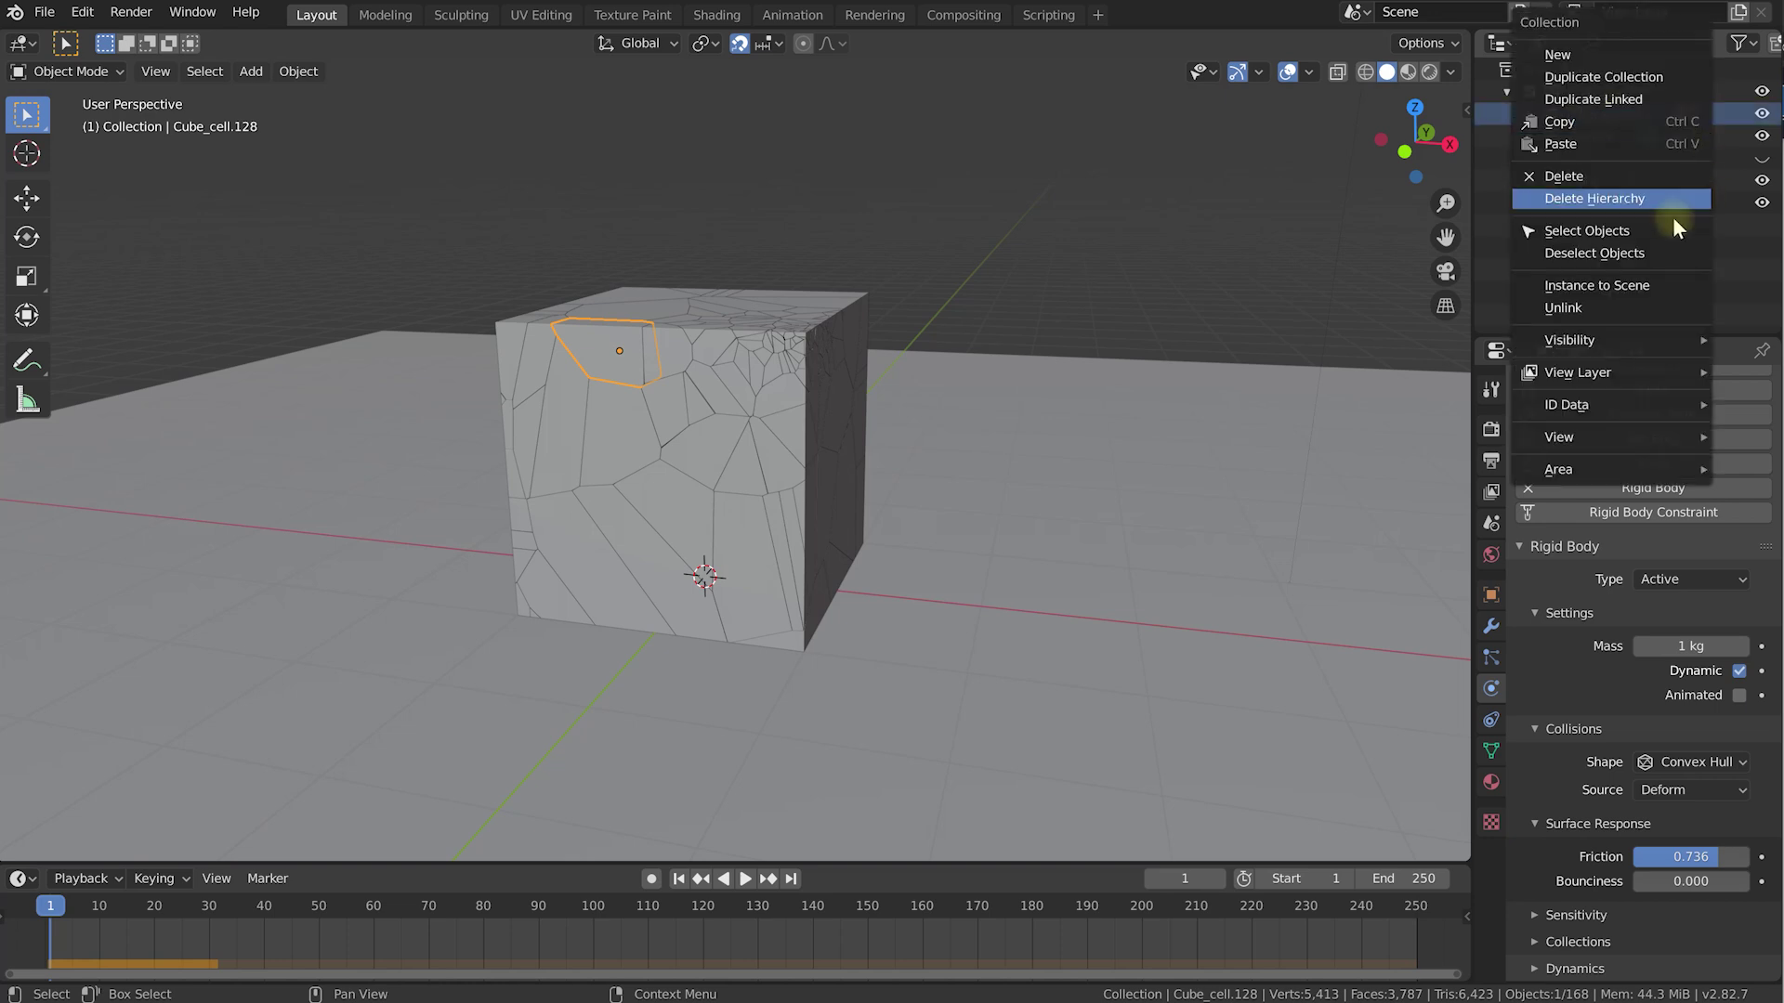
click(1587, 230)
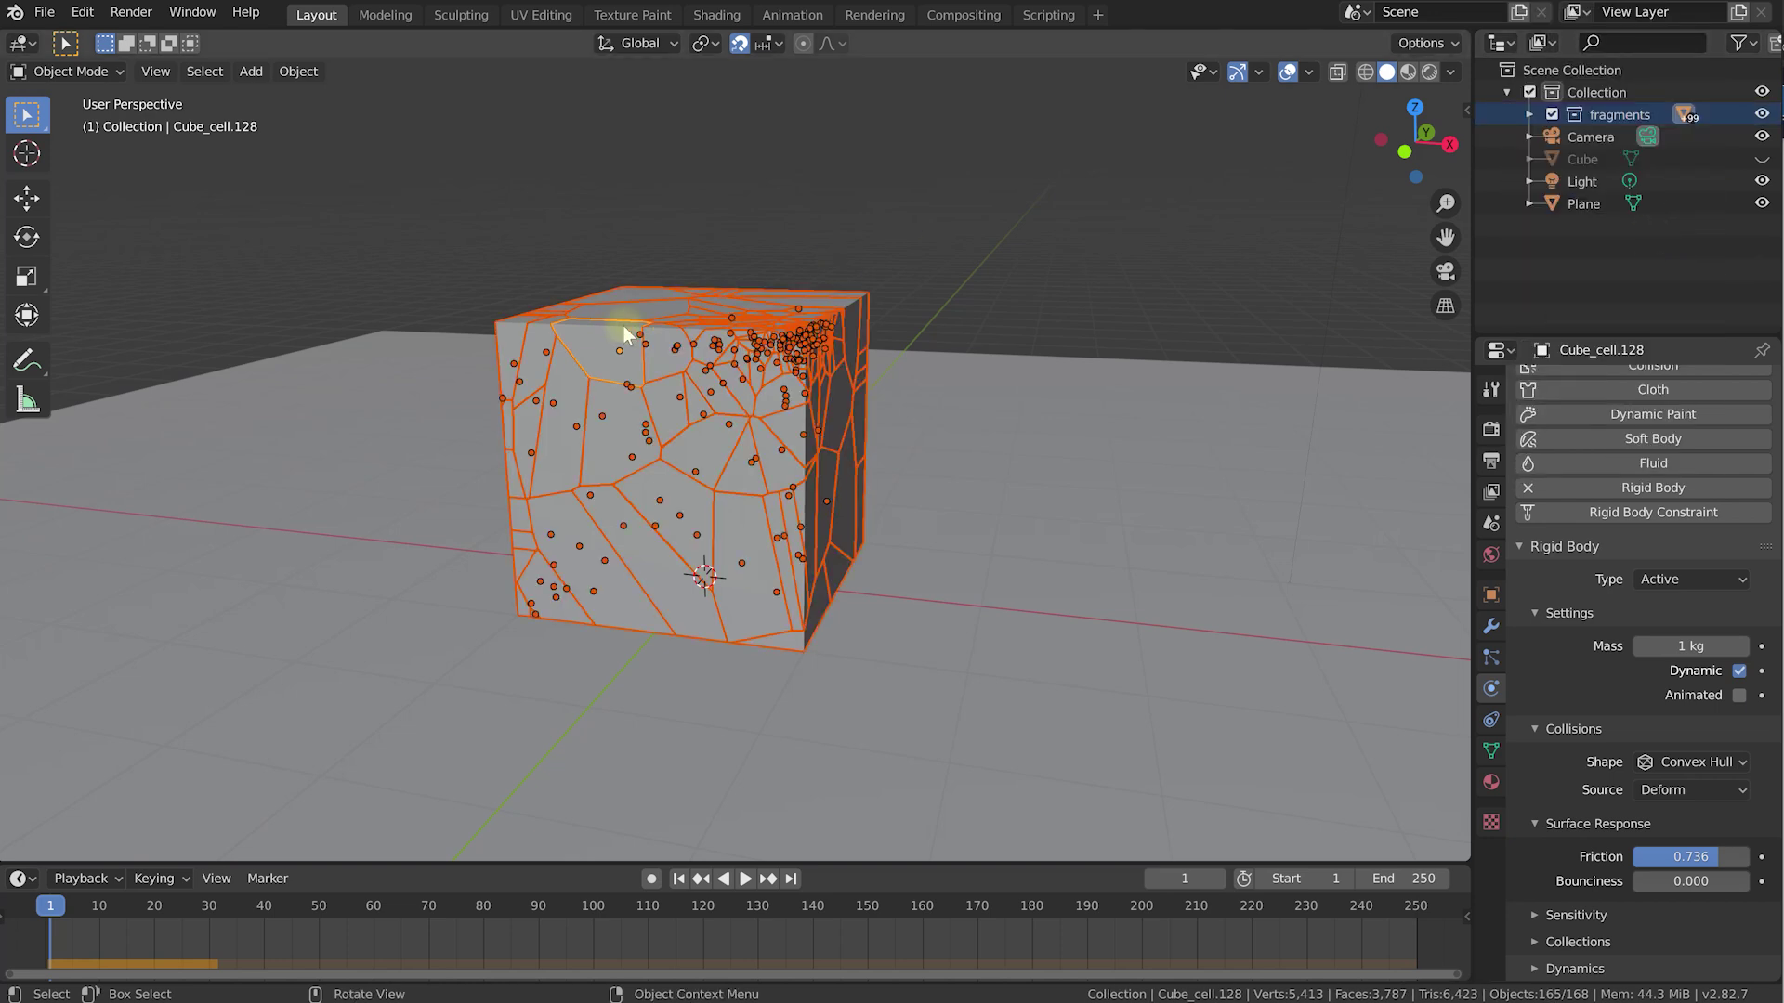
scroll(622, 333, up, 3)
shift+middle_drag(582, 346, 707, 432)
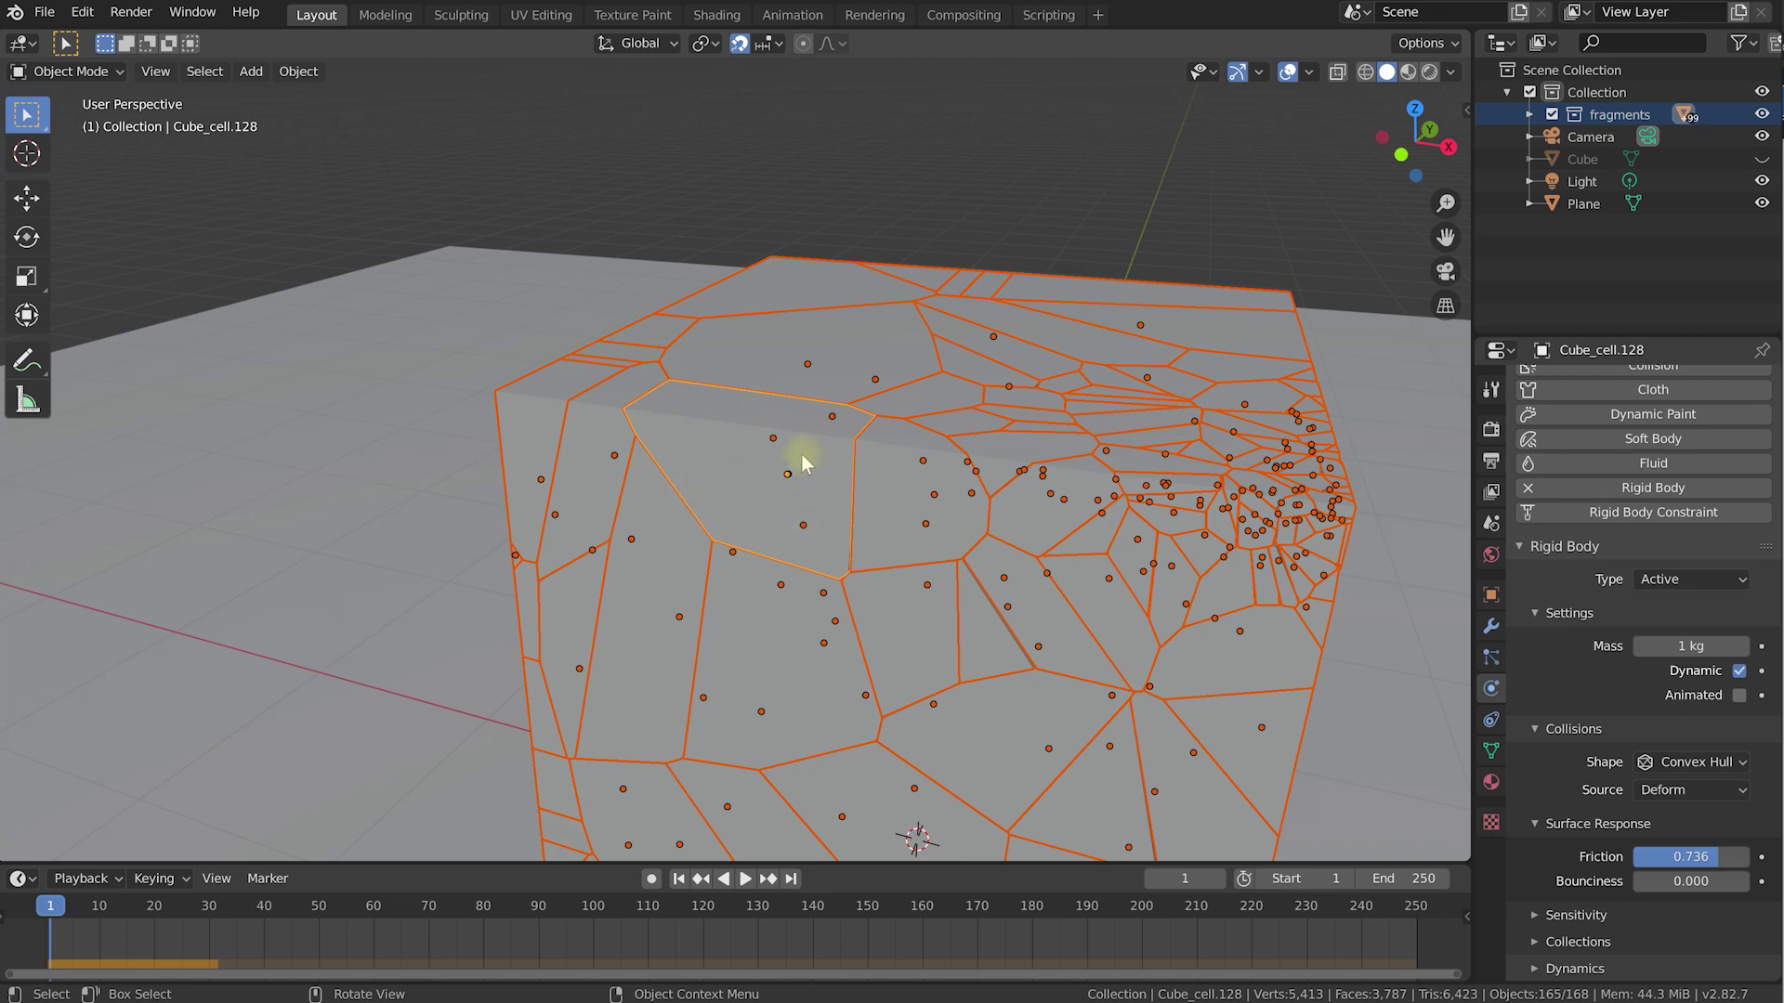
scroll(821, 470, down, 3)
middle_drag(988, 557, 981, 466)
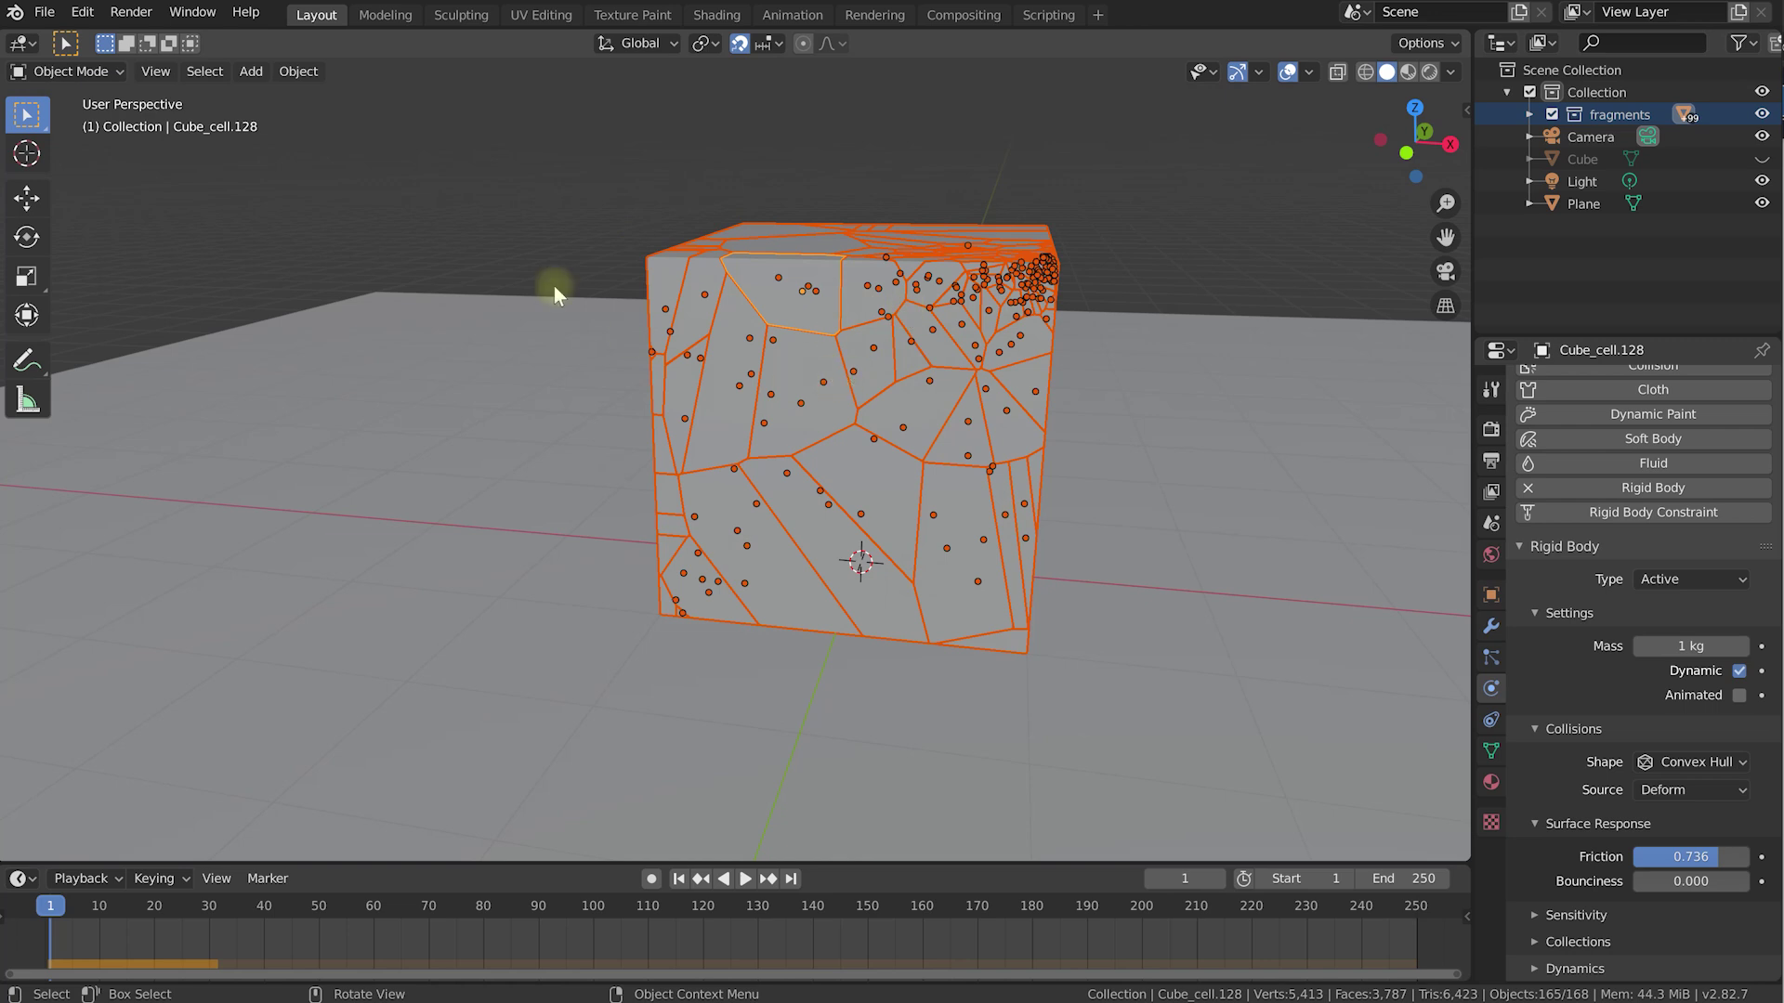
click(307, 74)
mouse_move(349, 595)
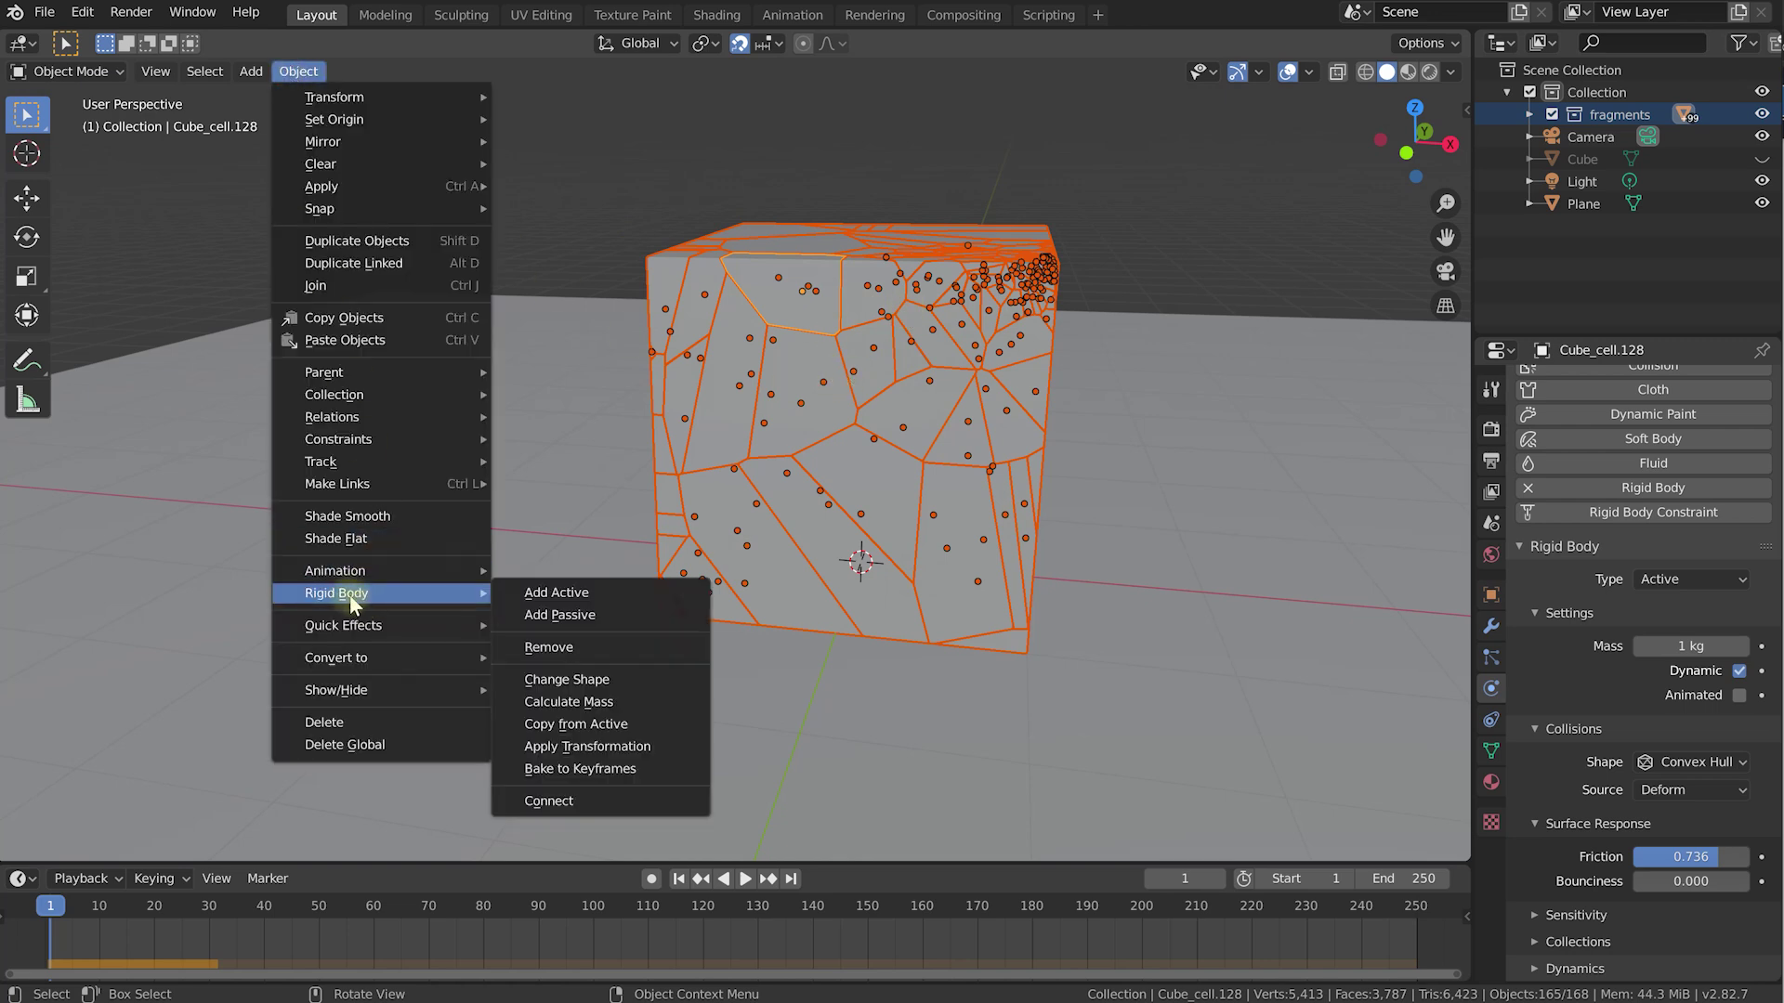
click(620, 734)
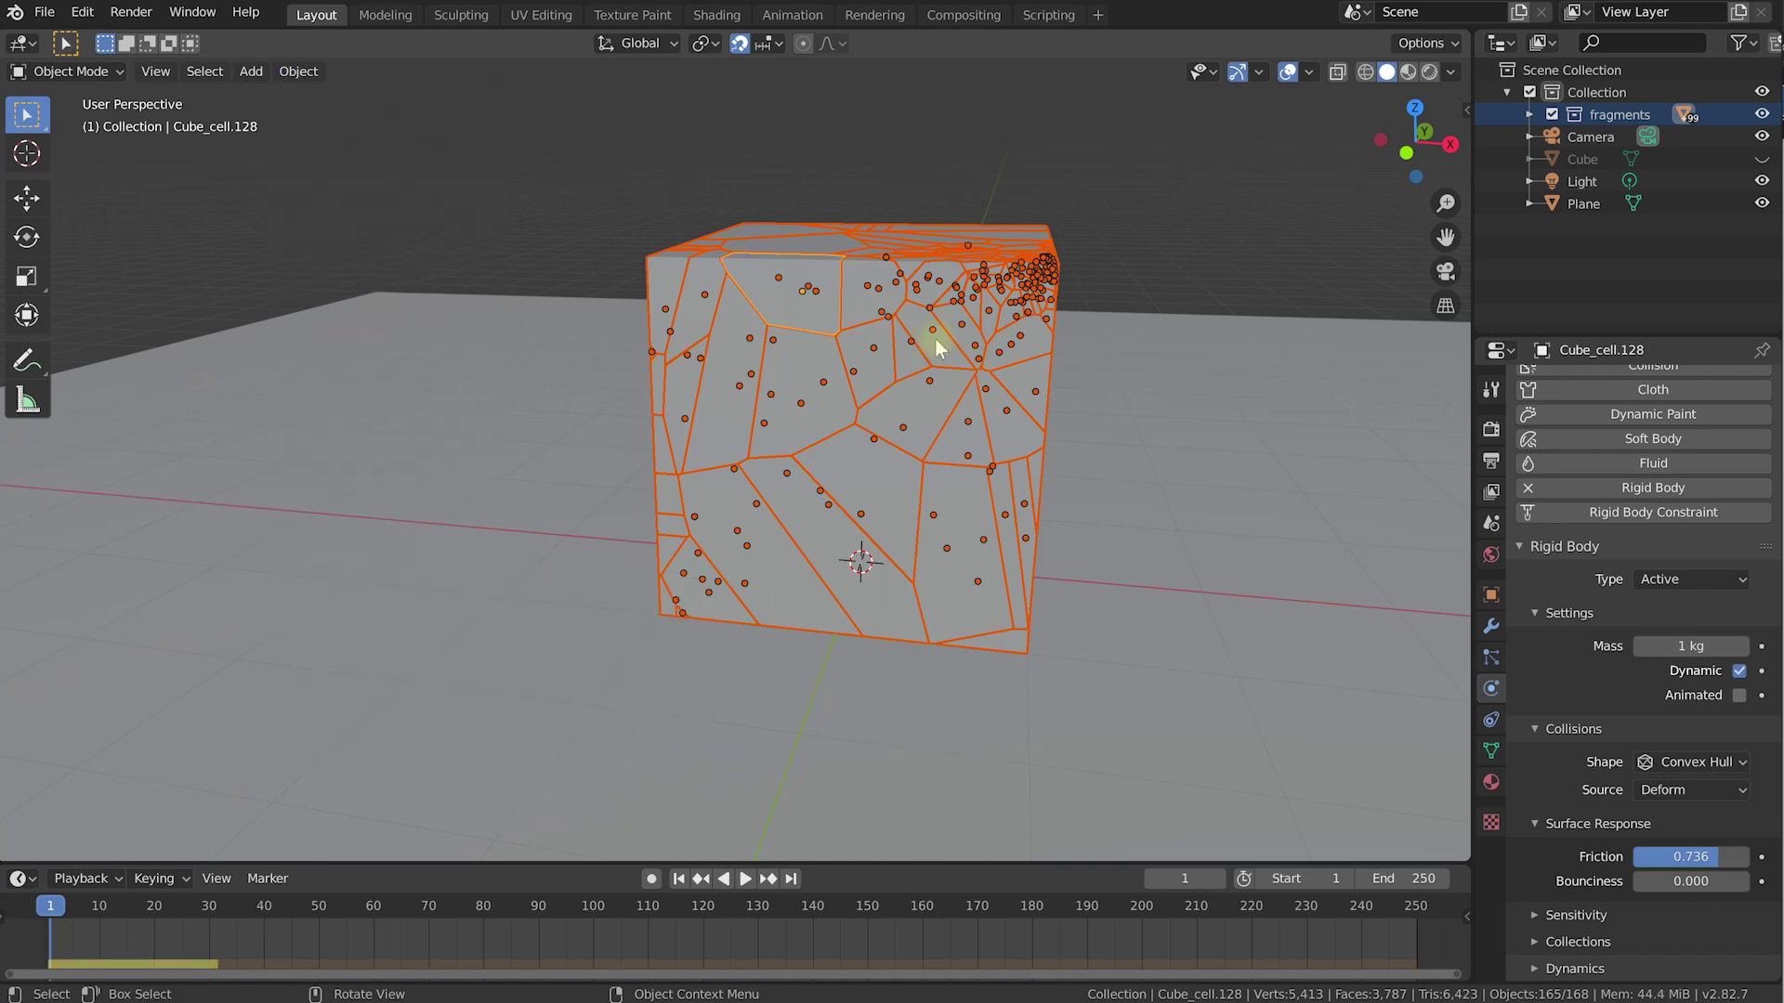
Select several fragments on the cube's front face one by one to check their rigid body settings.
click(948, 407)
click(788, 407)
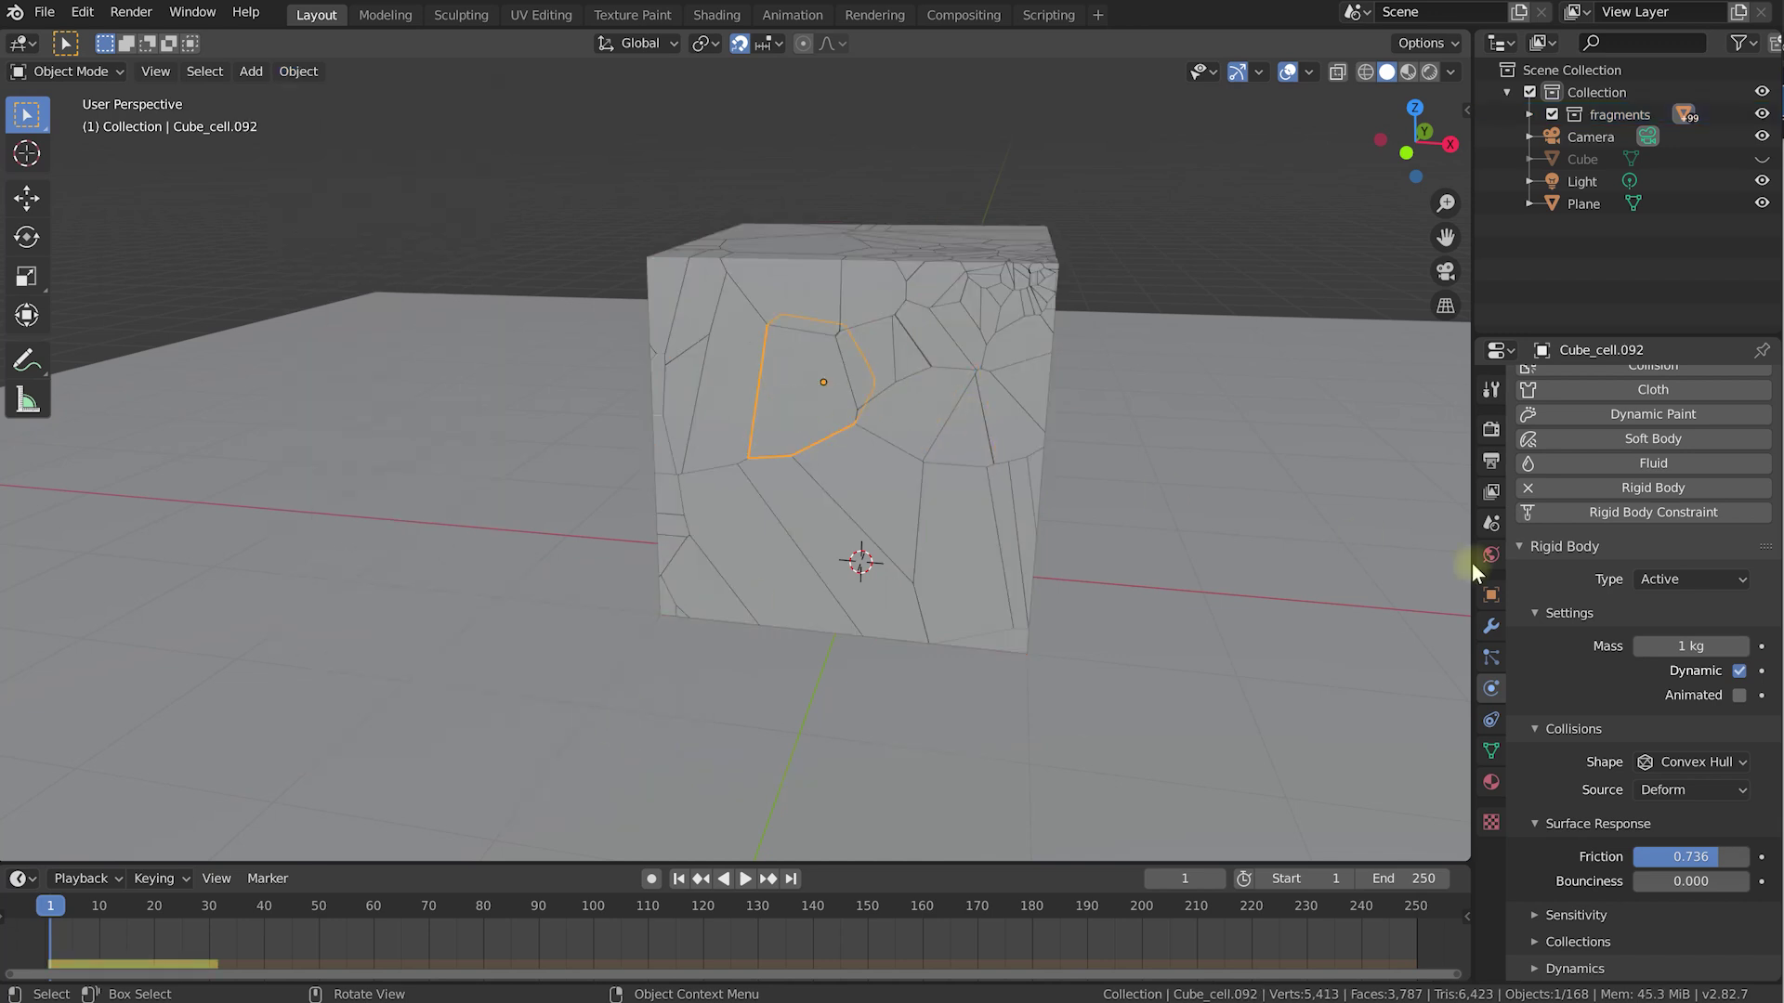
click(917, 562)
click(933, 358)
click(822, 321)
click(785, 395)
click(719, 449)
click(909, 442)
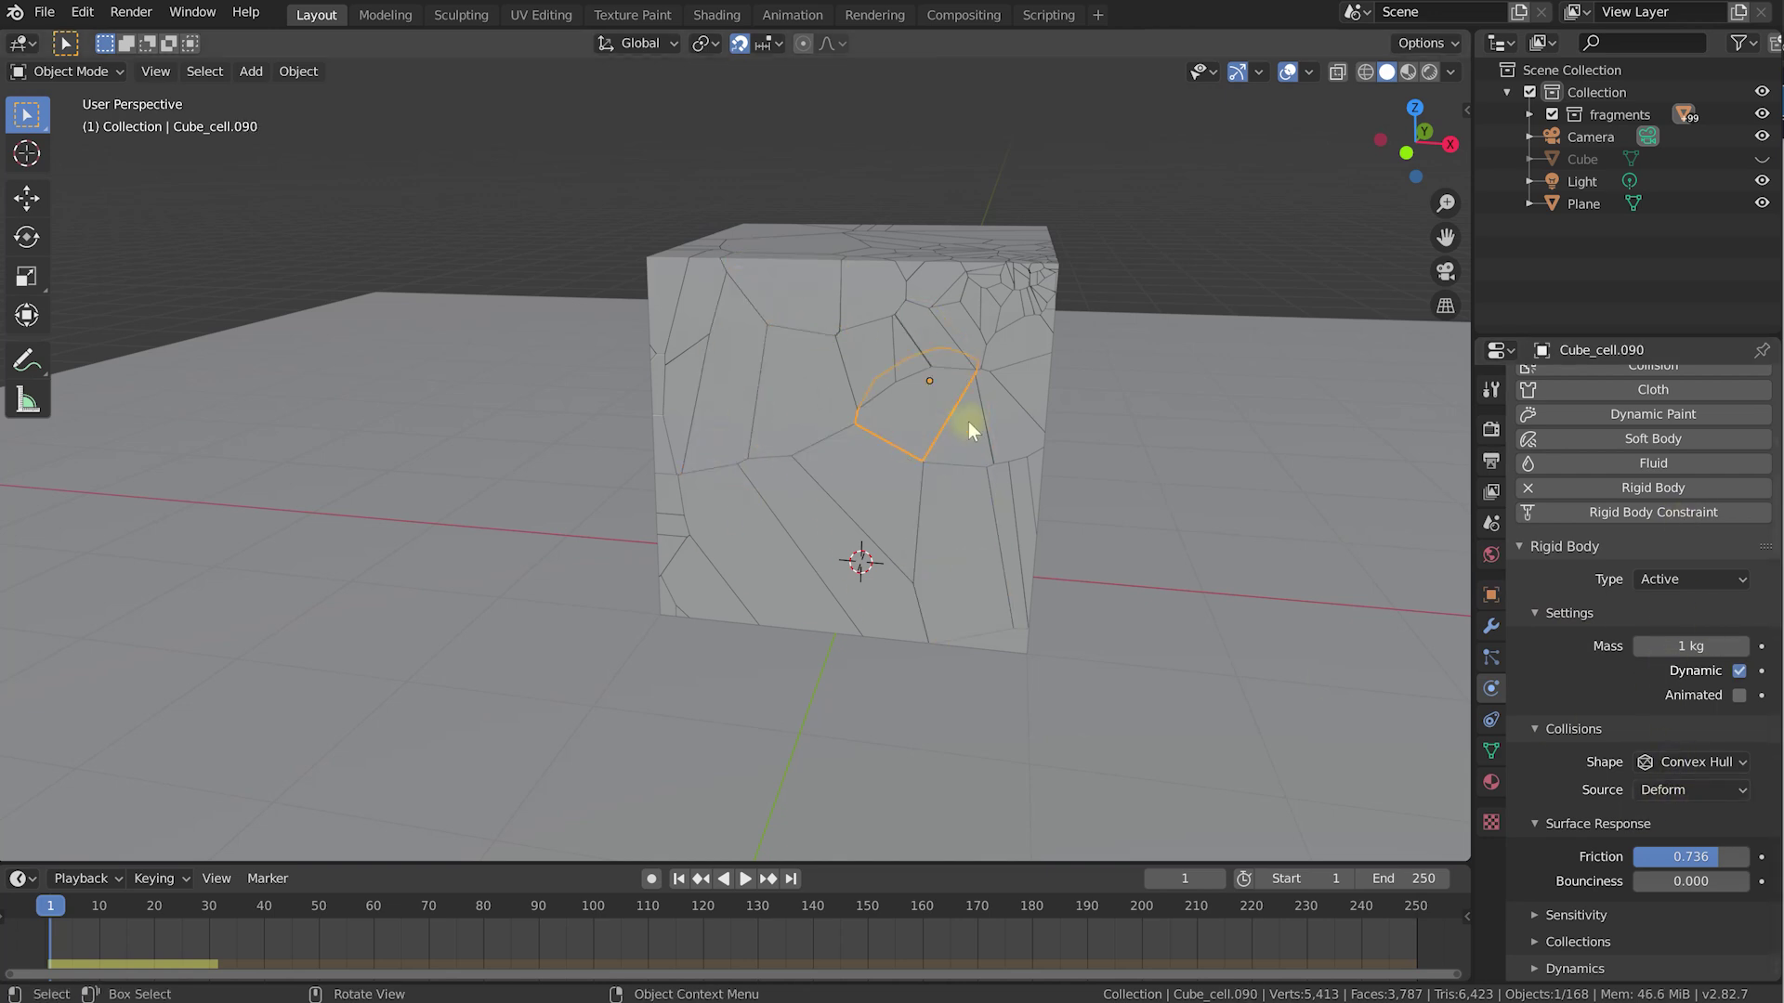
Enable Rigid Body physics on the ground plane with the Passive type and a friction of 0.679.
click(1245, 450)
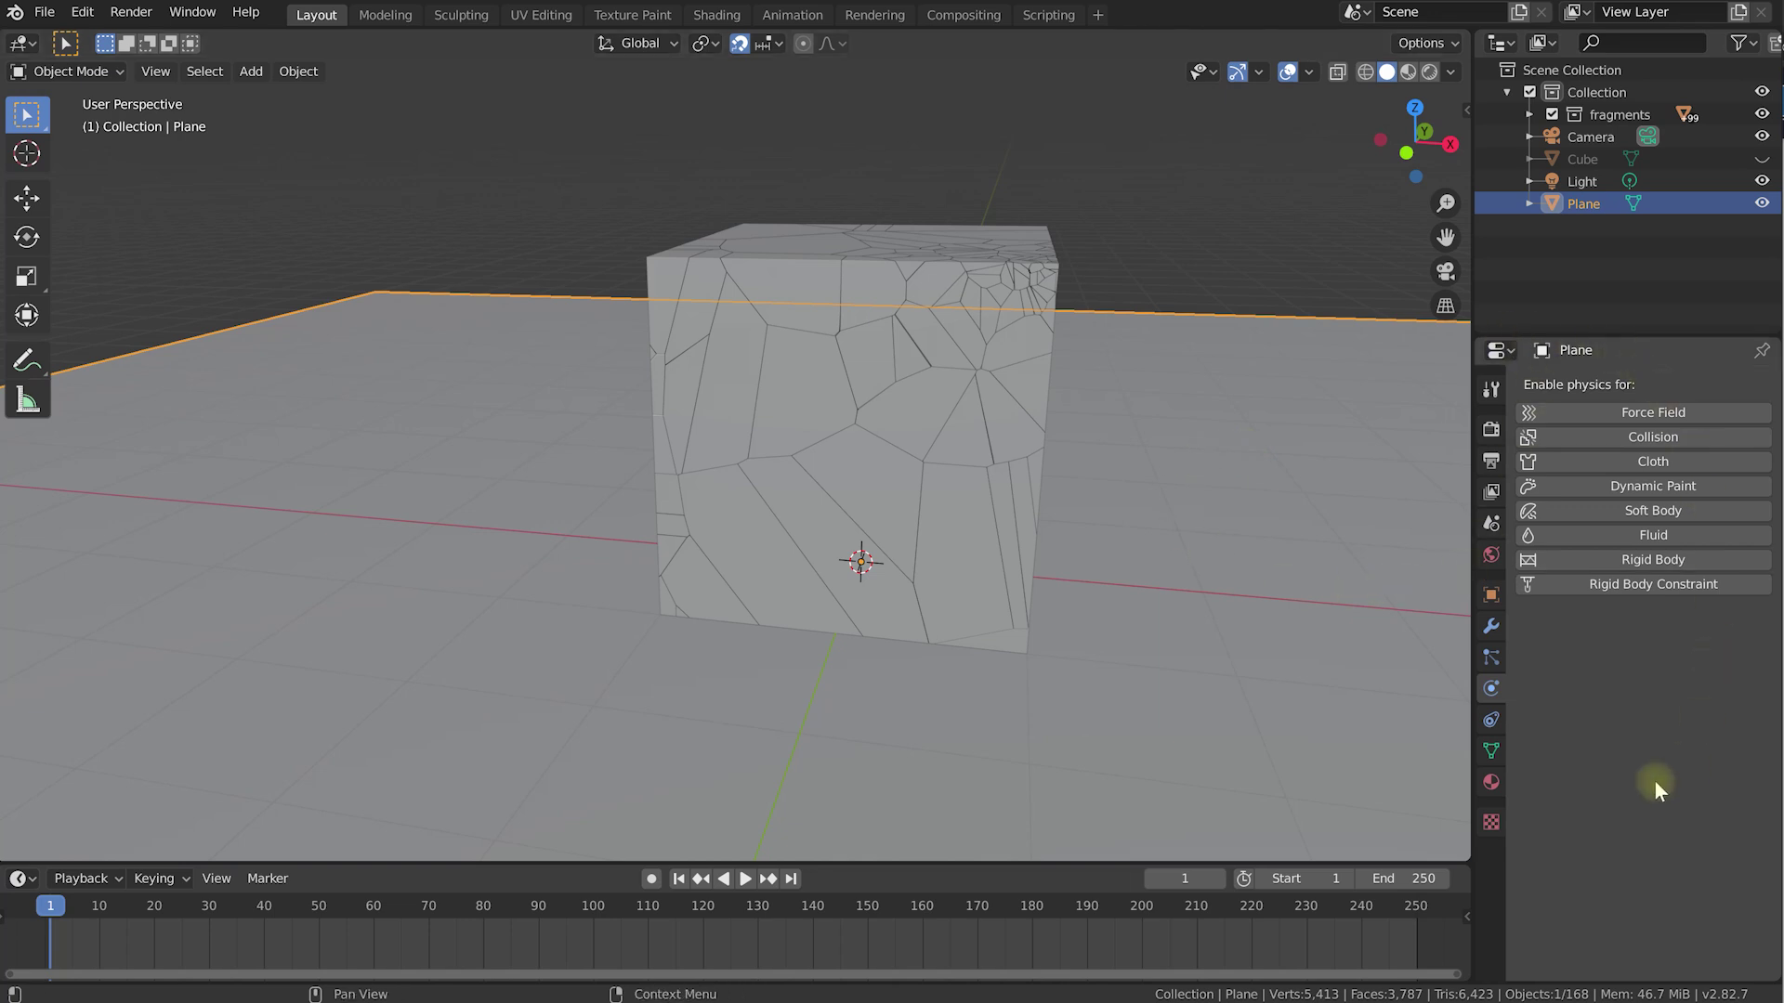
click(1713, 555)
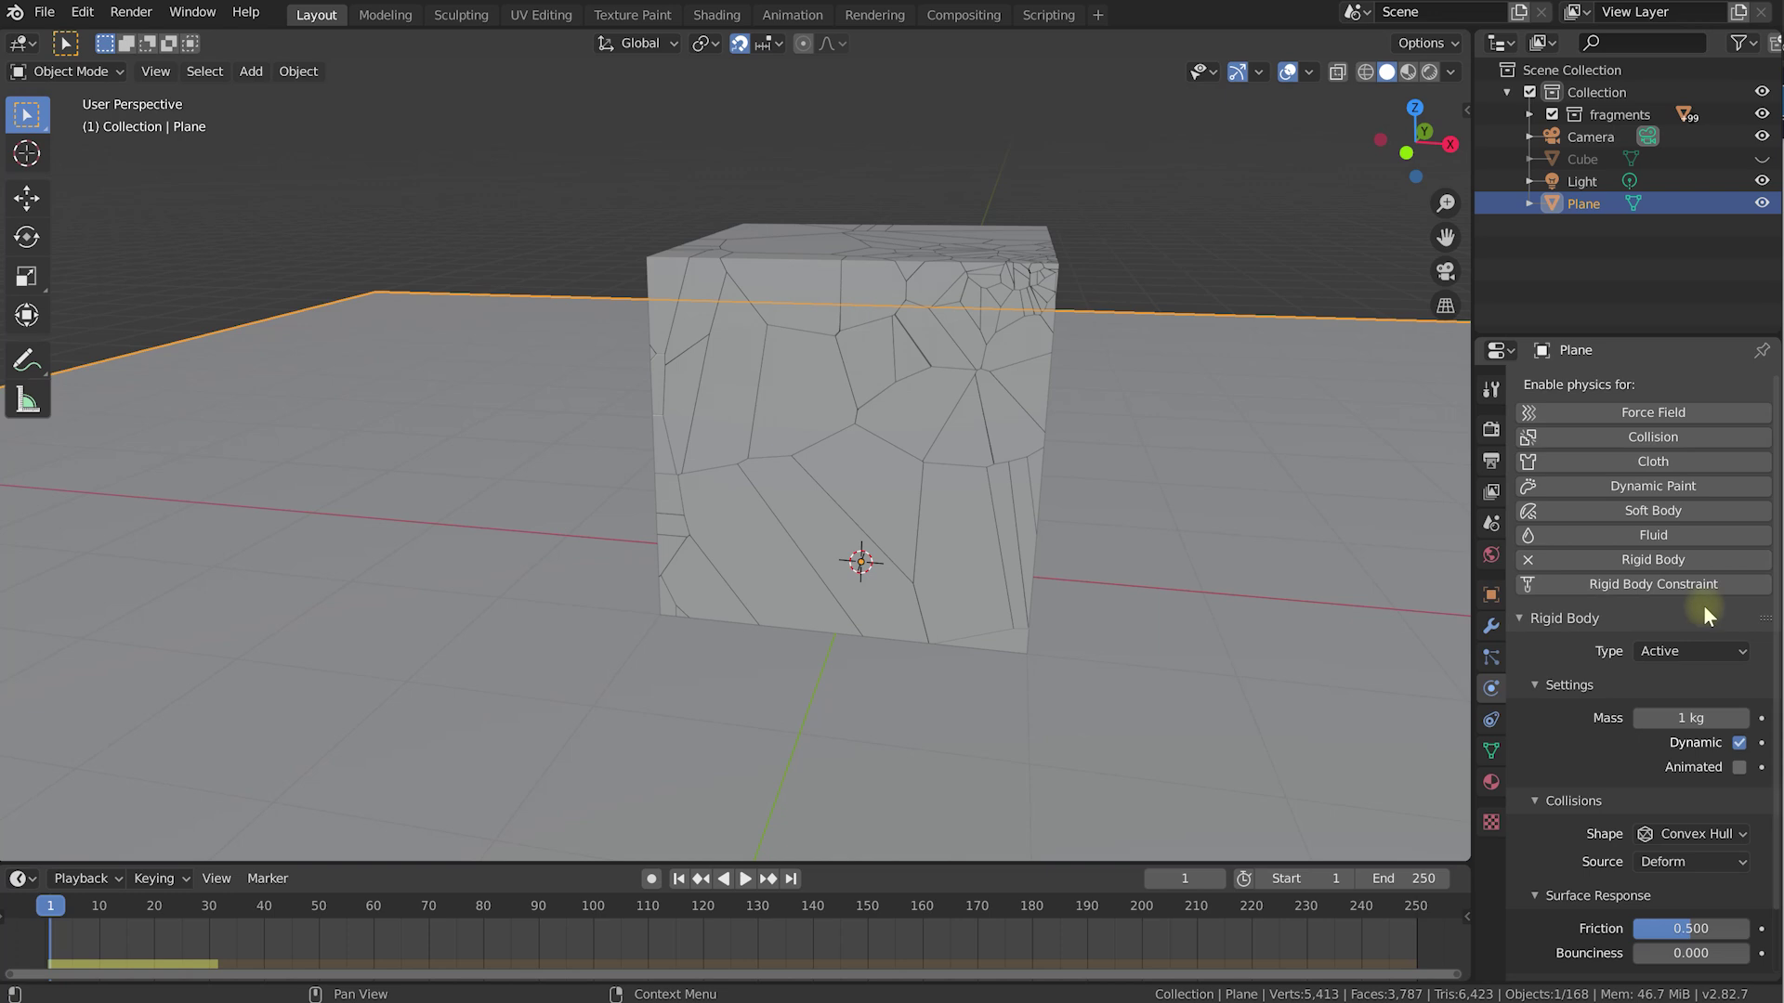
scroll(1706, 609, down, 2)
click(1692, 578)
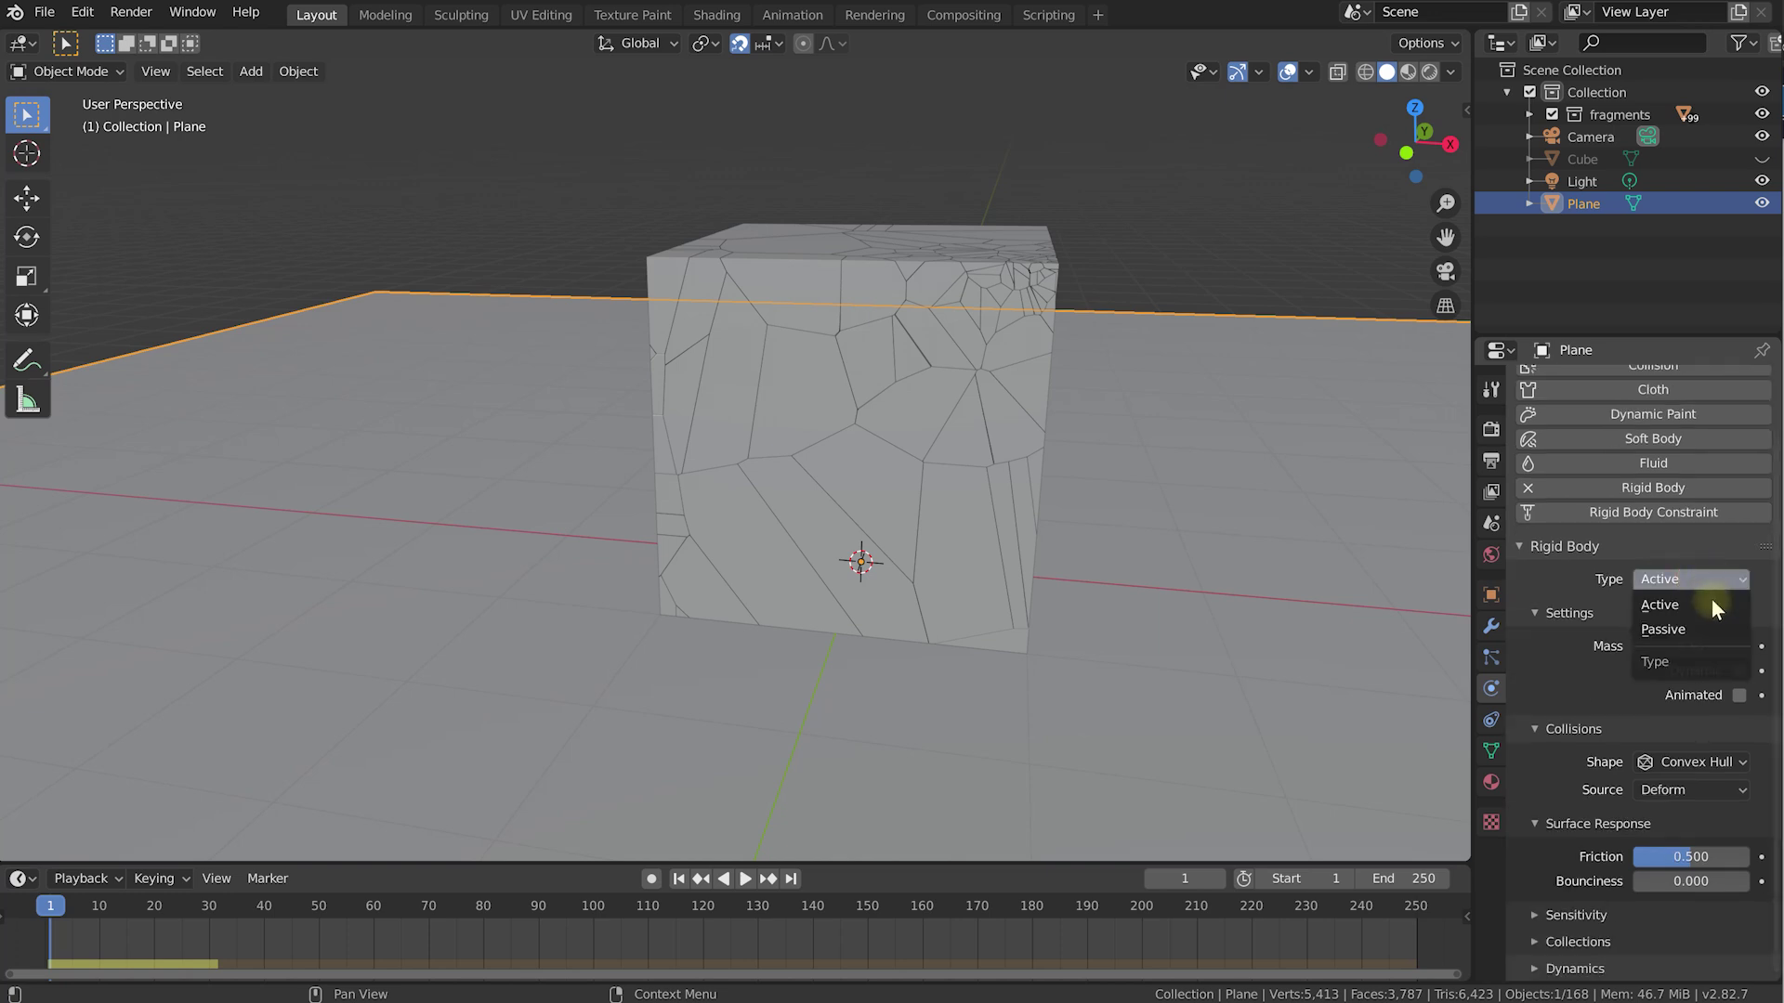
click(1663, 630)
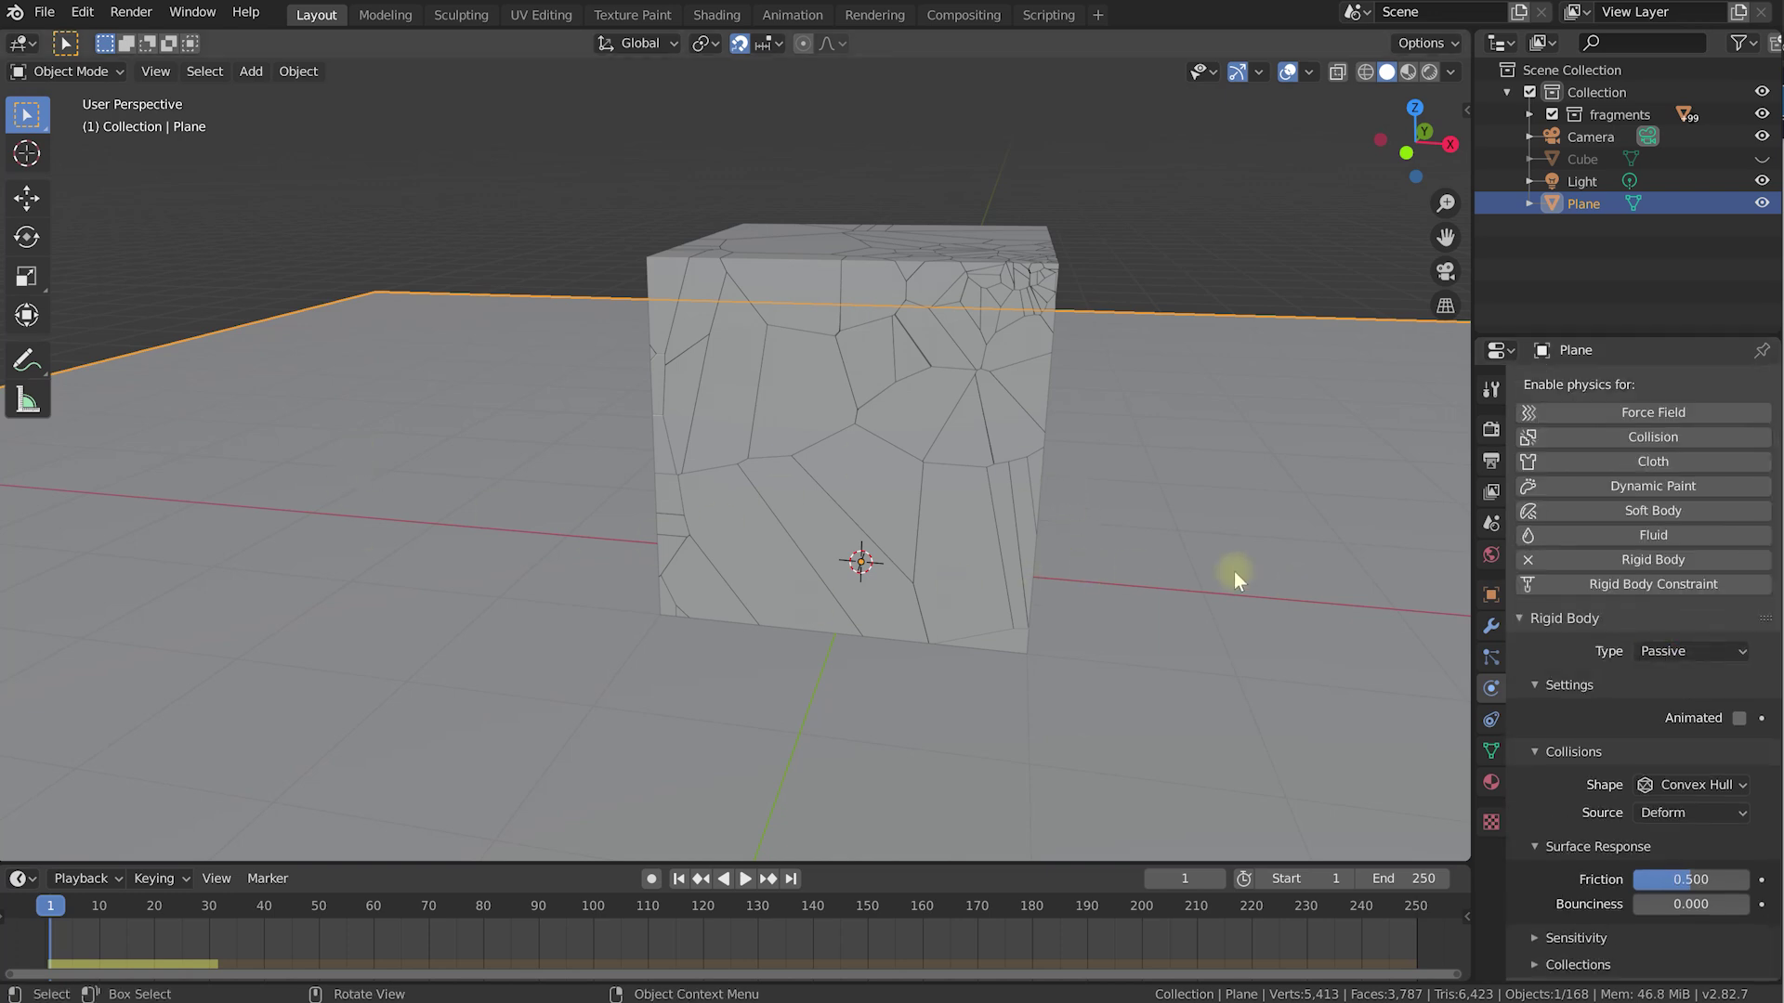
middle_drag(1184, 587, 1183, 609)
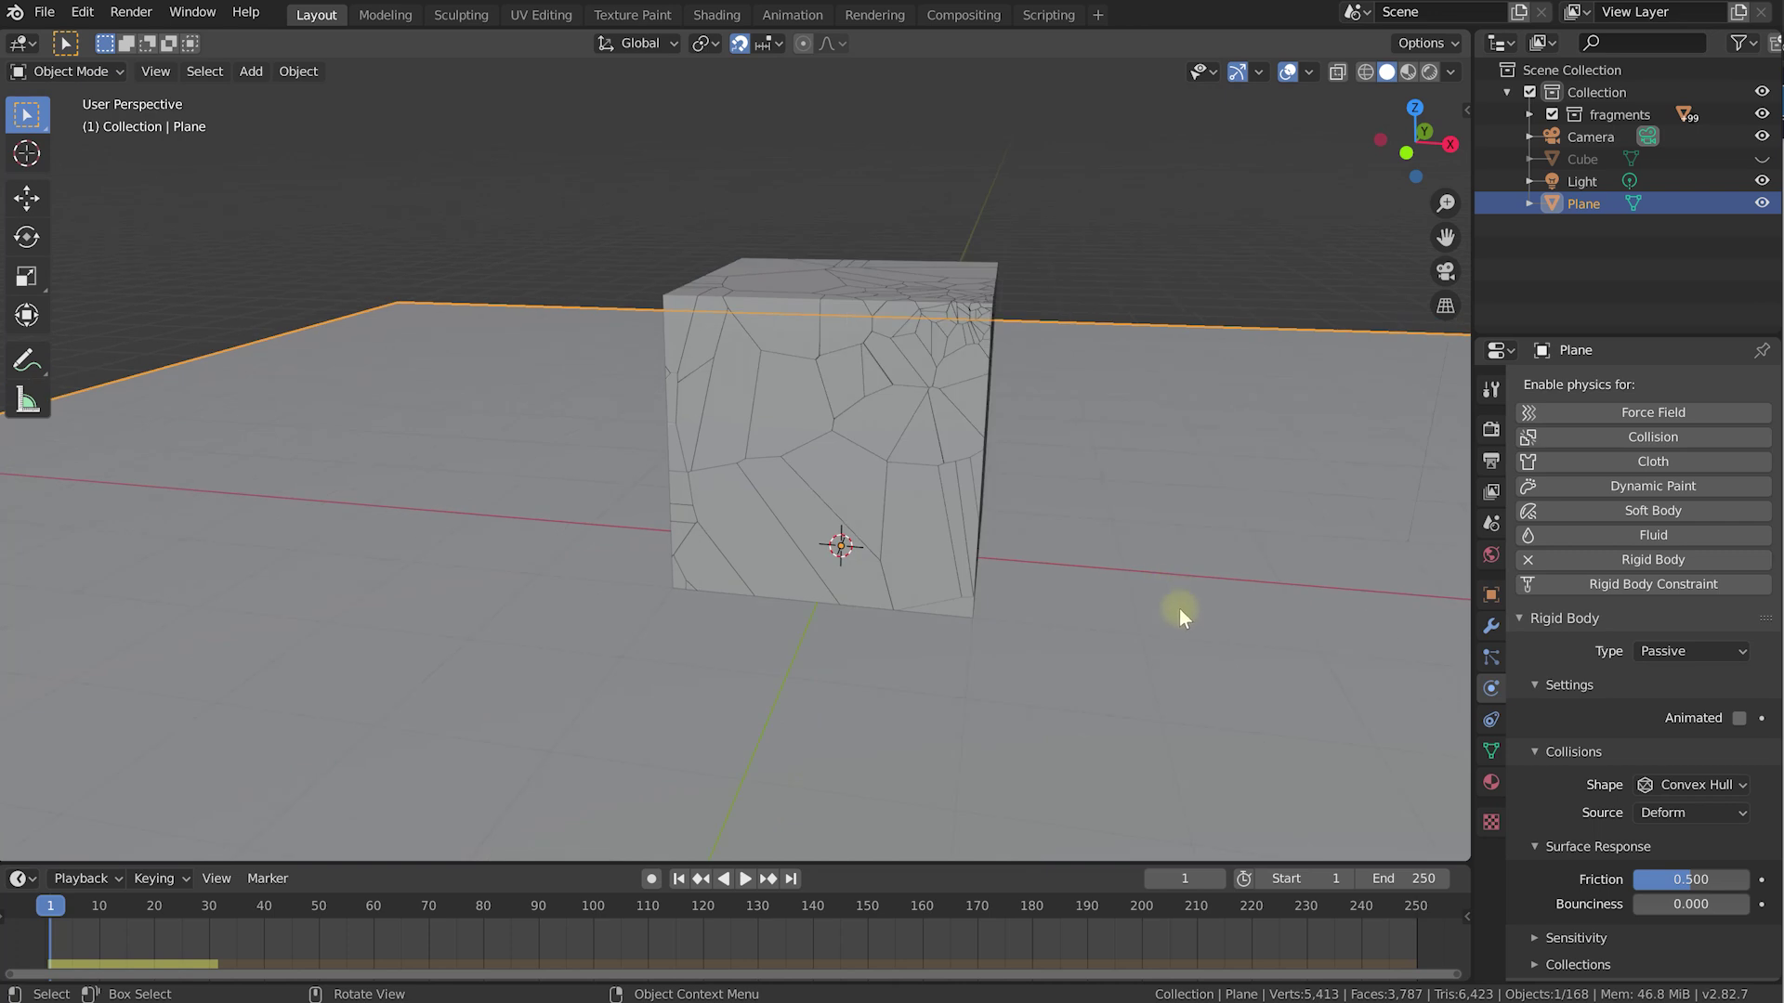
drag(1697, 879, 1716, 878)
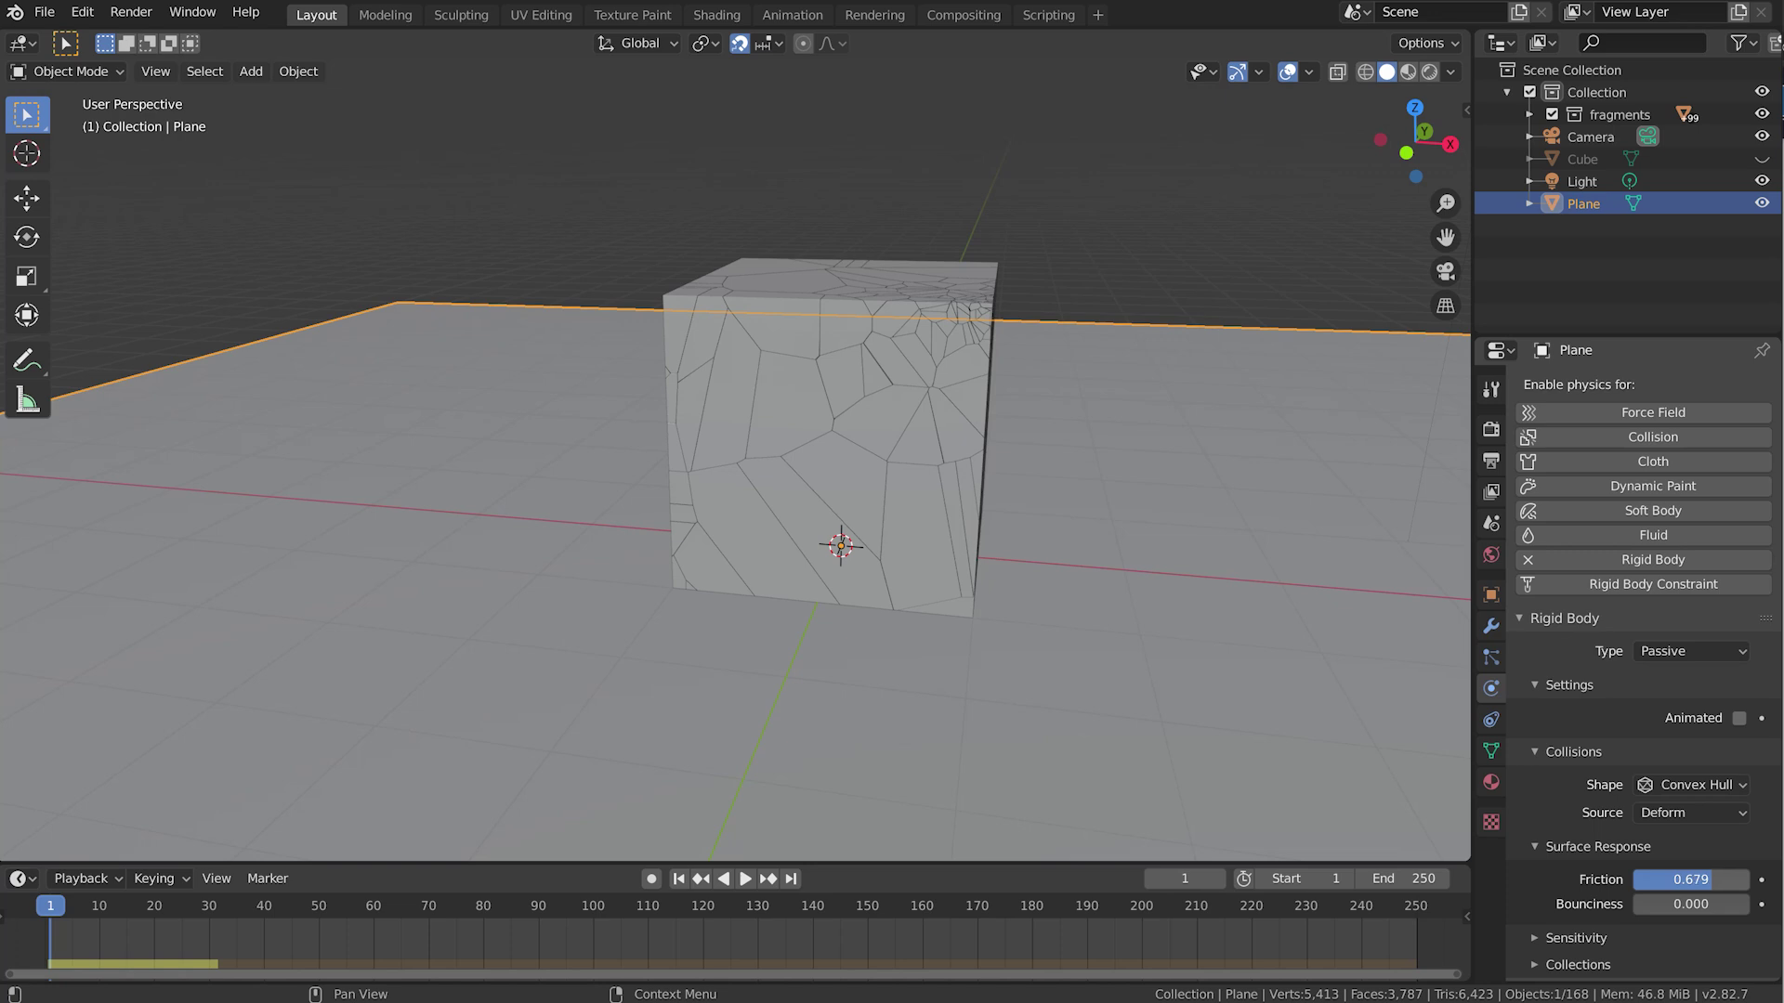
Play the simulation from the first frame to watch the cube collapse onto the plane, and stop it.
scroll(1066, 545, down, 4)
mouse_move(1000, 537)
middle_down()
mouse_move(955, 552)
mouse_move(972, 511)
mouse_move(1026, 520)
middle_up()
key(shift+Left)
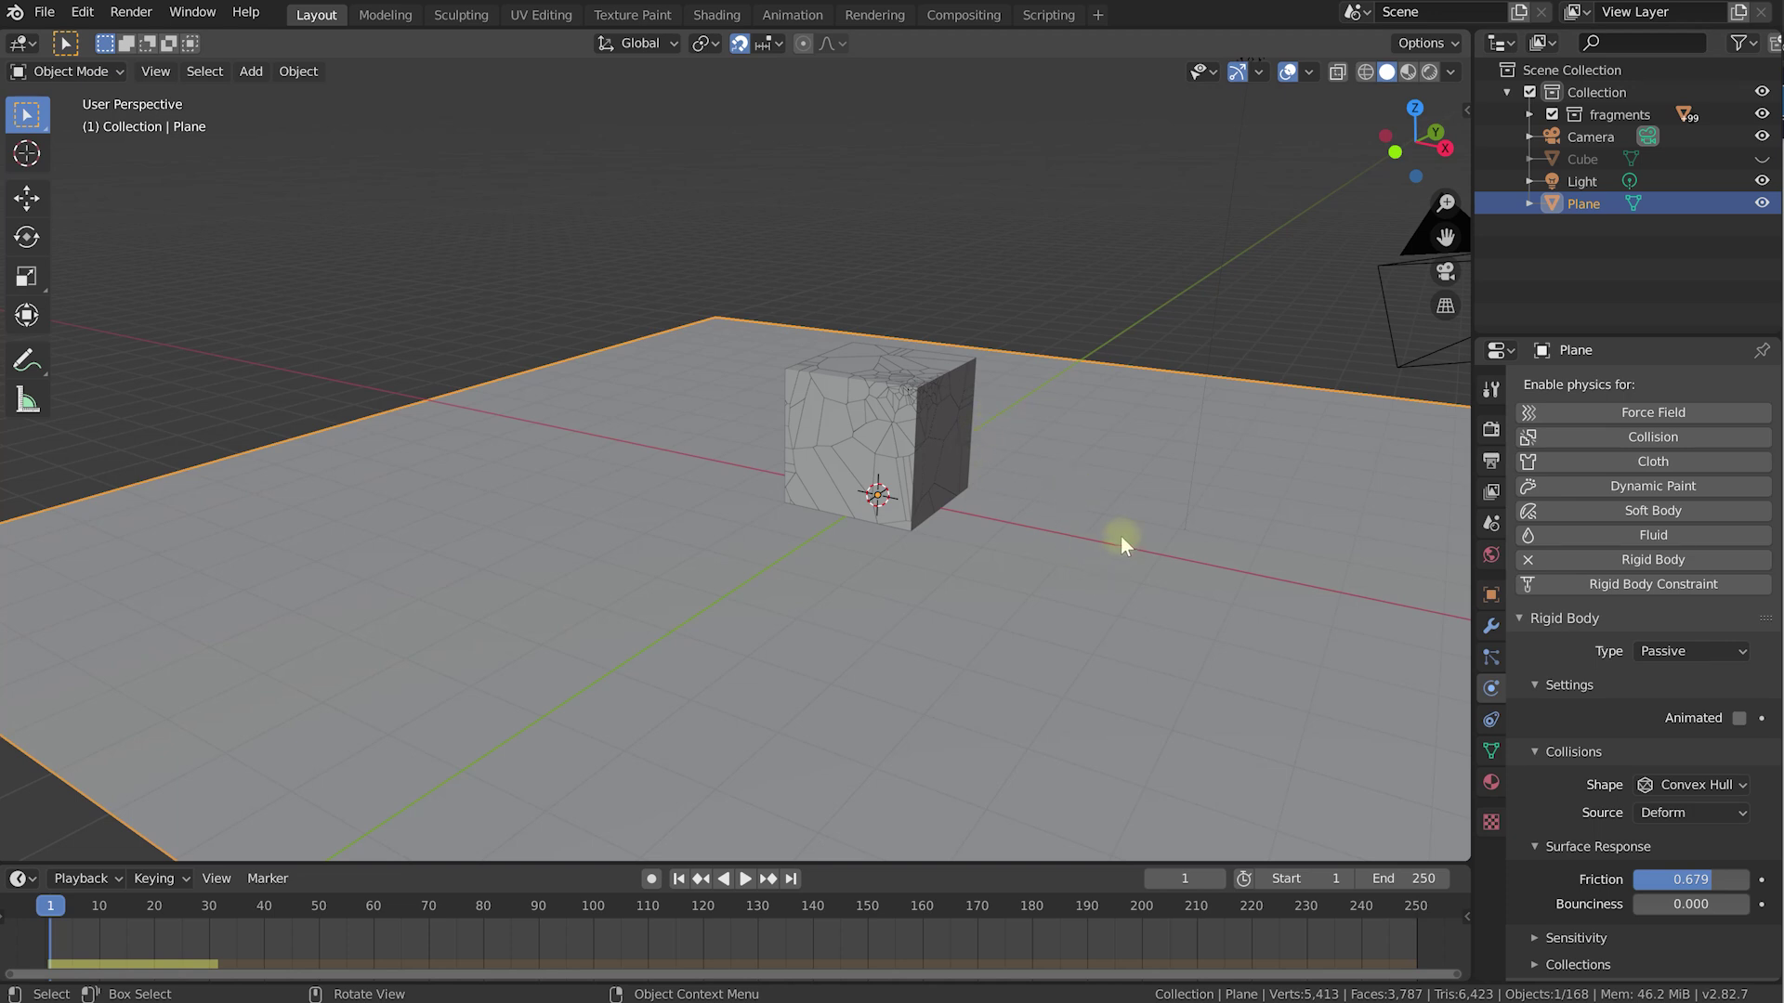
key(space)
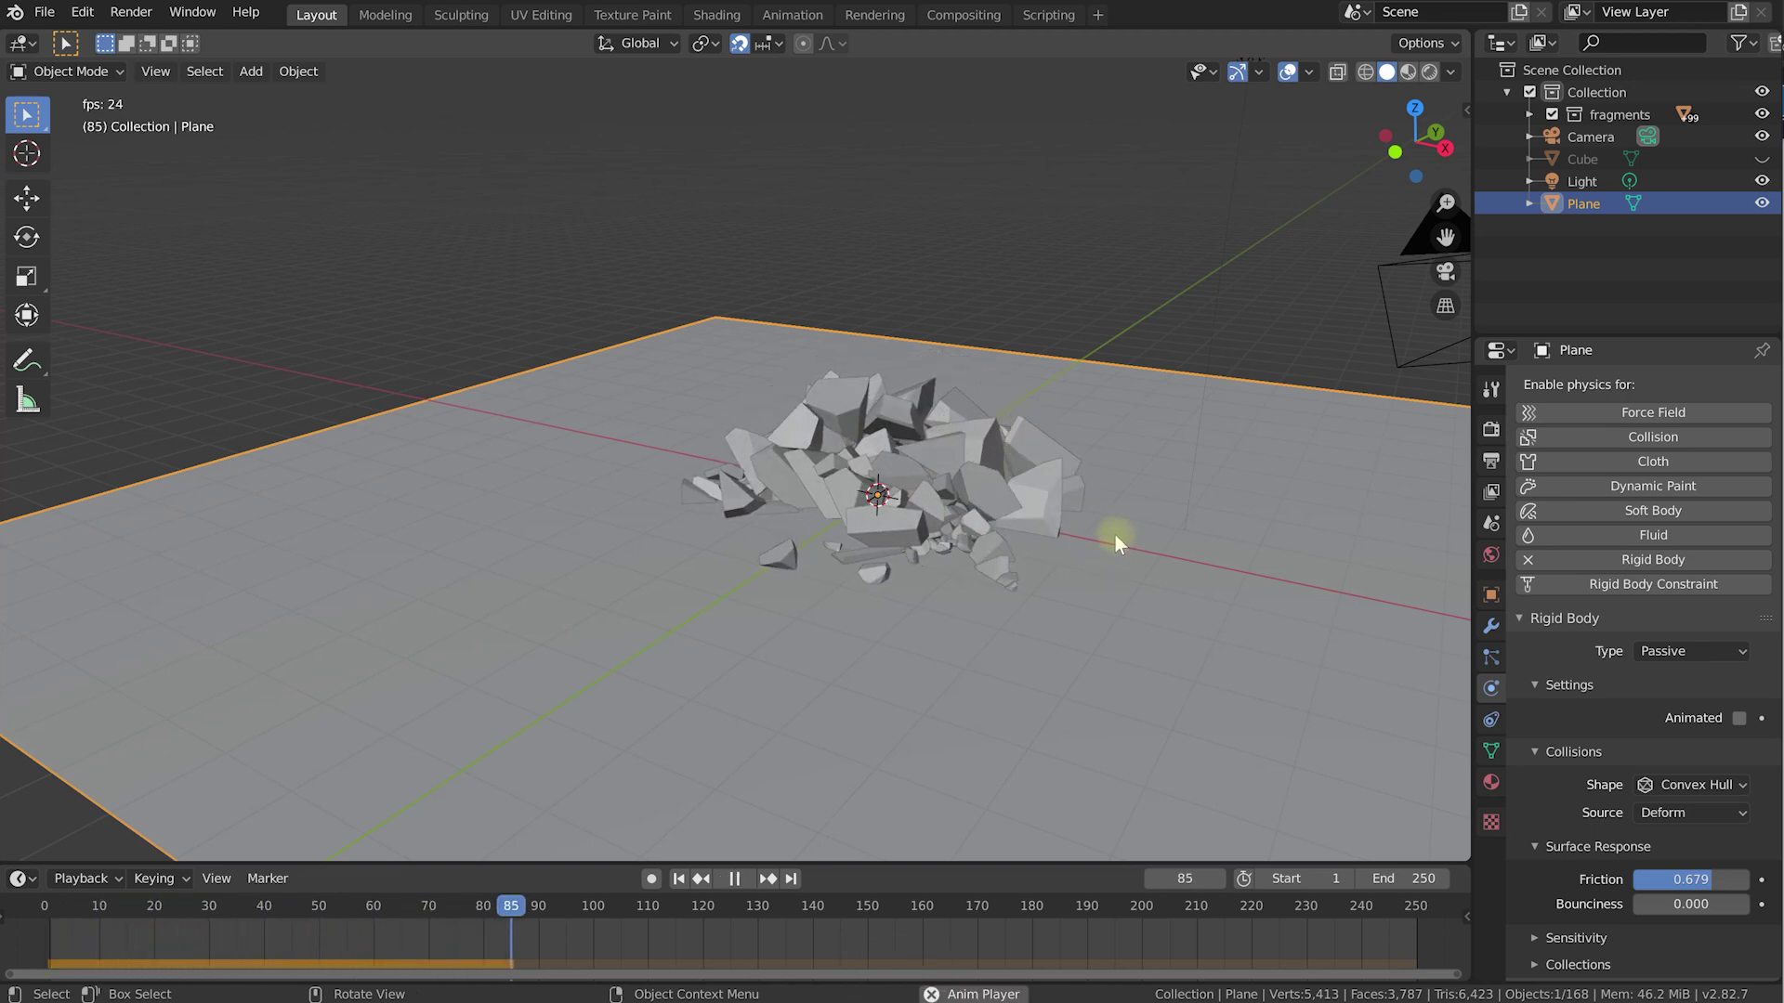
key(space)
Move back to frame 12, examine the collapse closer by replaying and scrubbing it, and return to frame 0.
drag(610, 908, 110, 919)
middle_drag(925, 507, 961, 511)
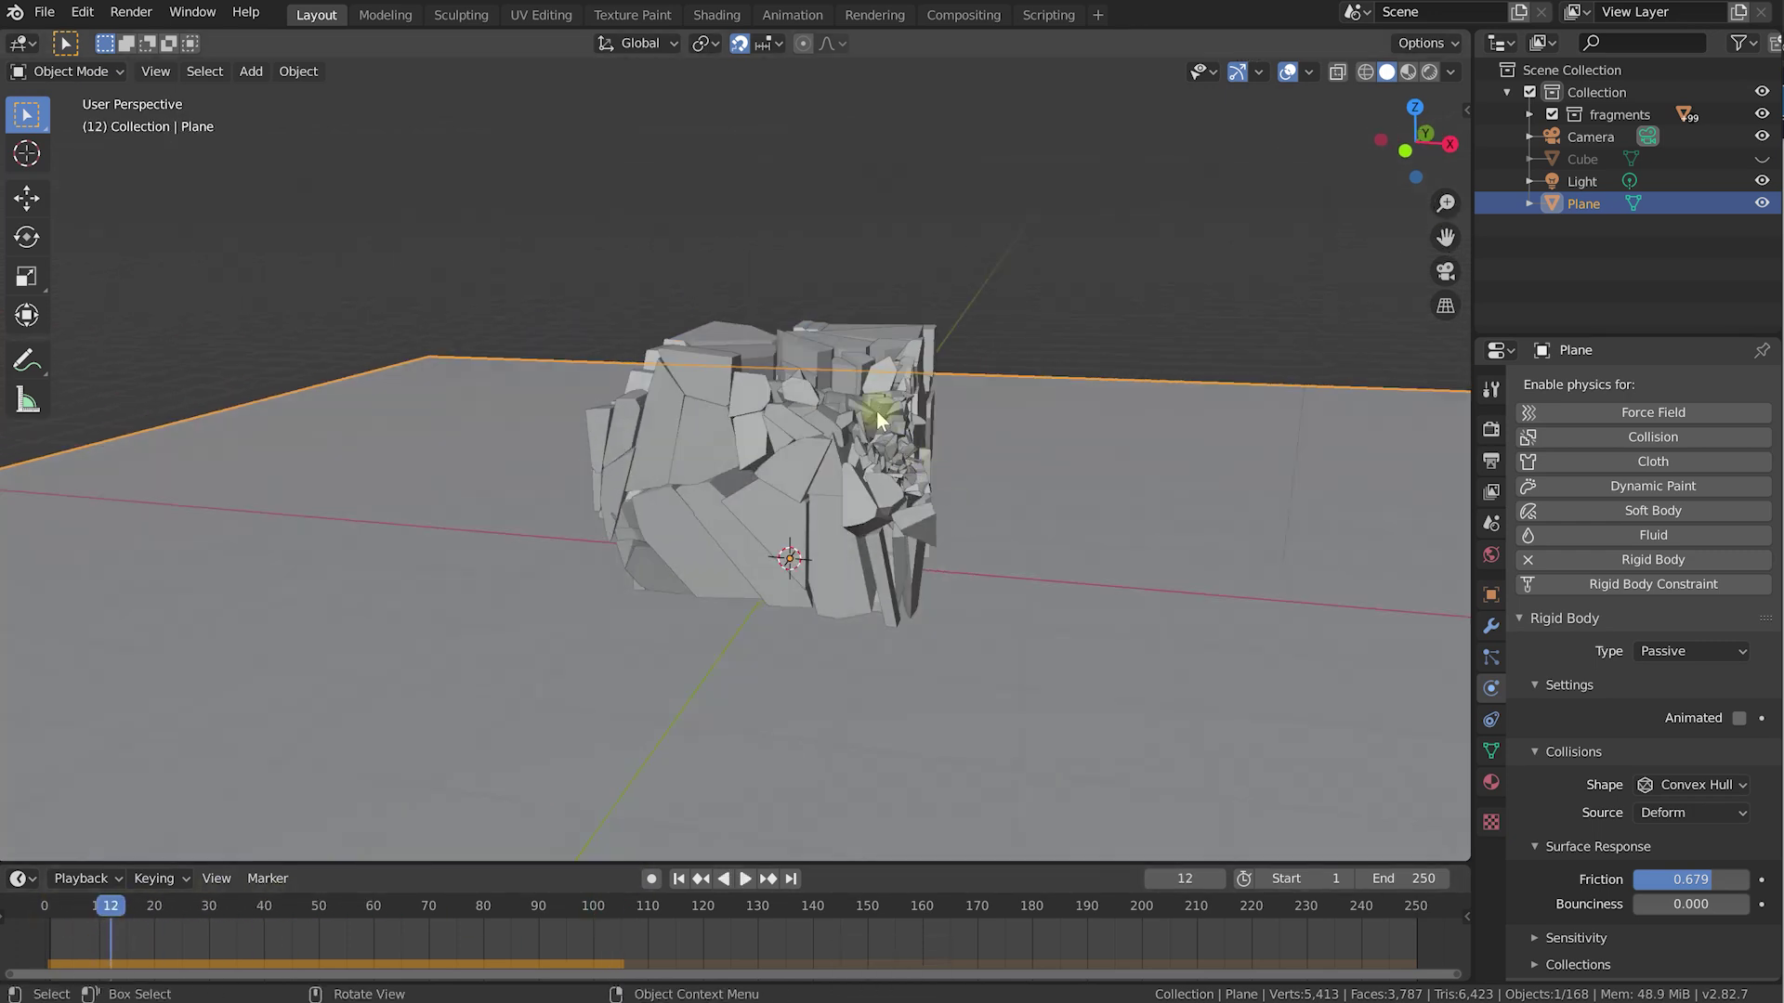
key(space)
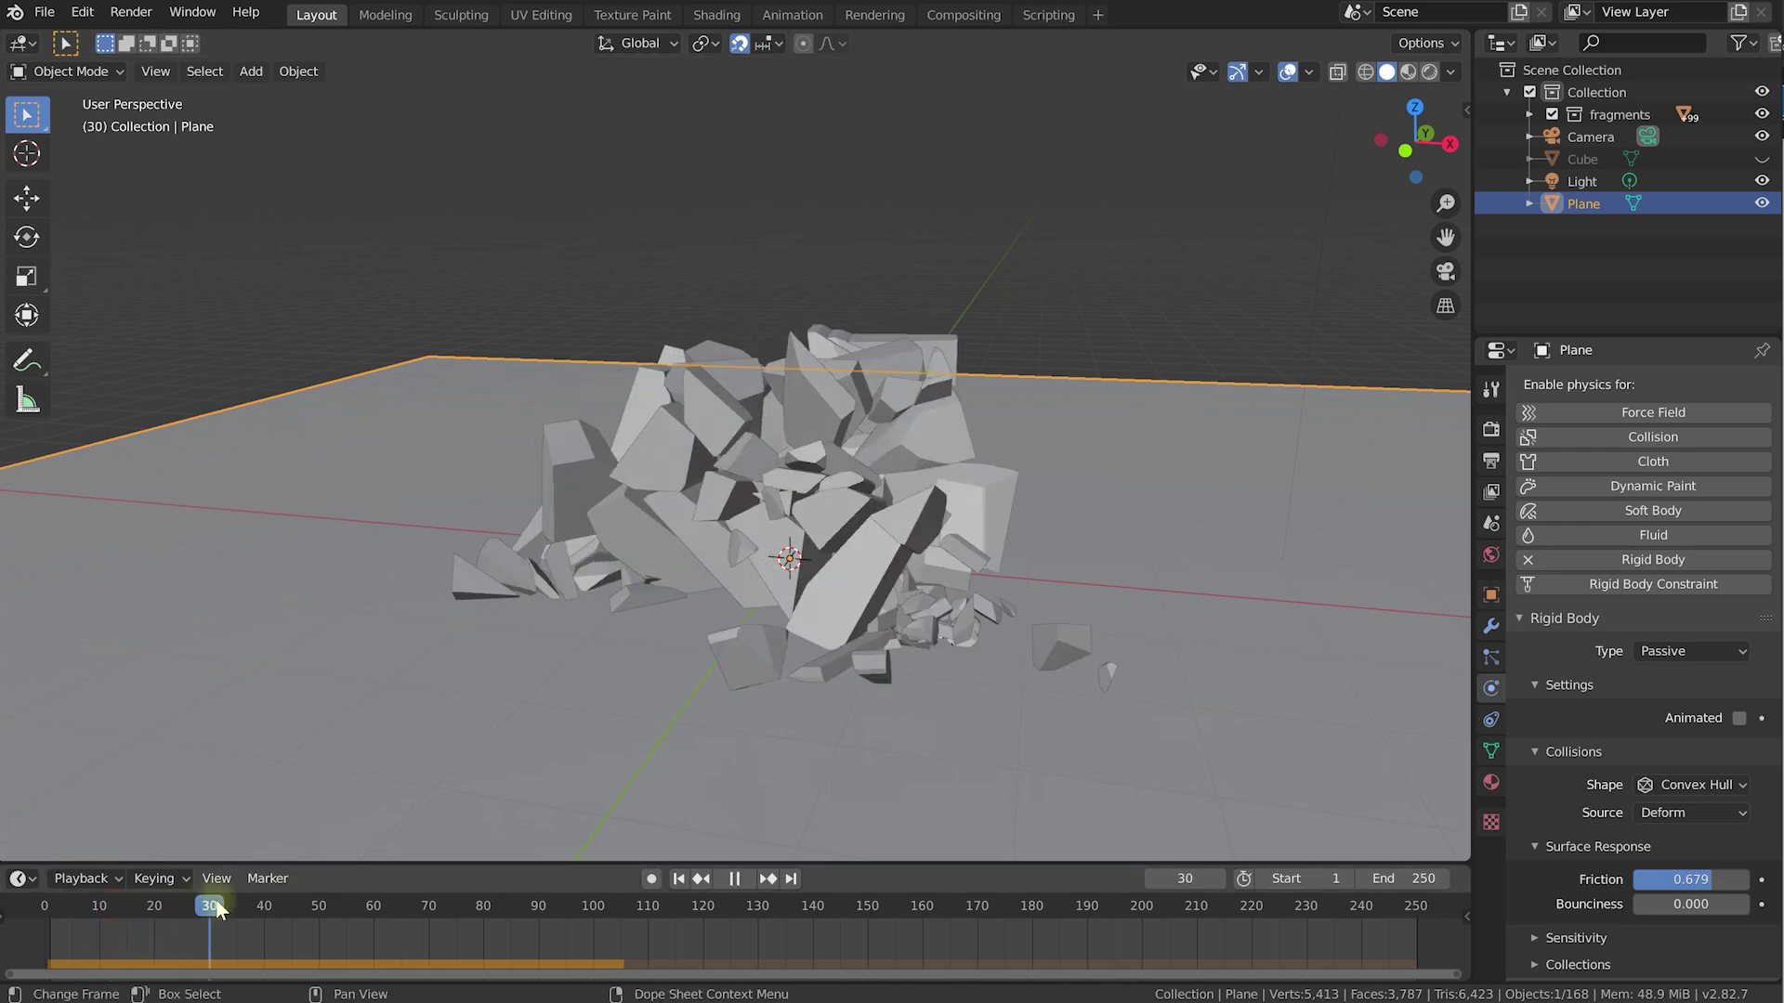
mouse_move(285, 900)
mouse_down()
mouse_move(549, 913)
mouse_move(262, 914)
mouse_up()
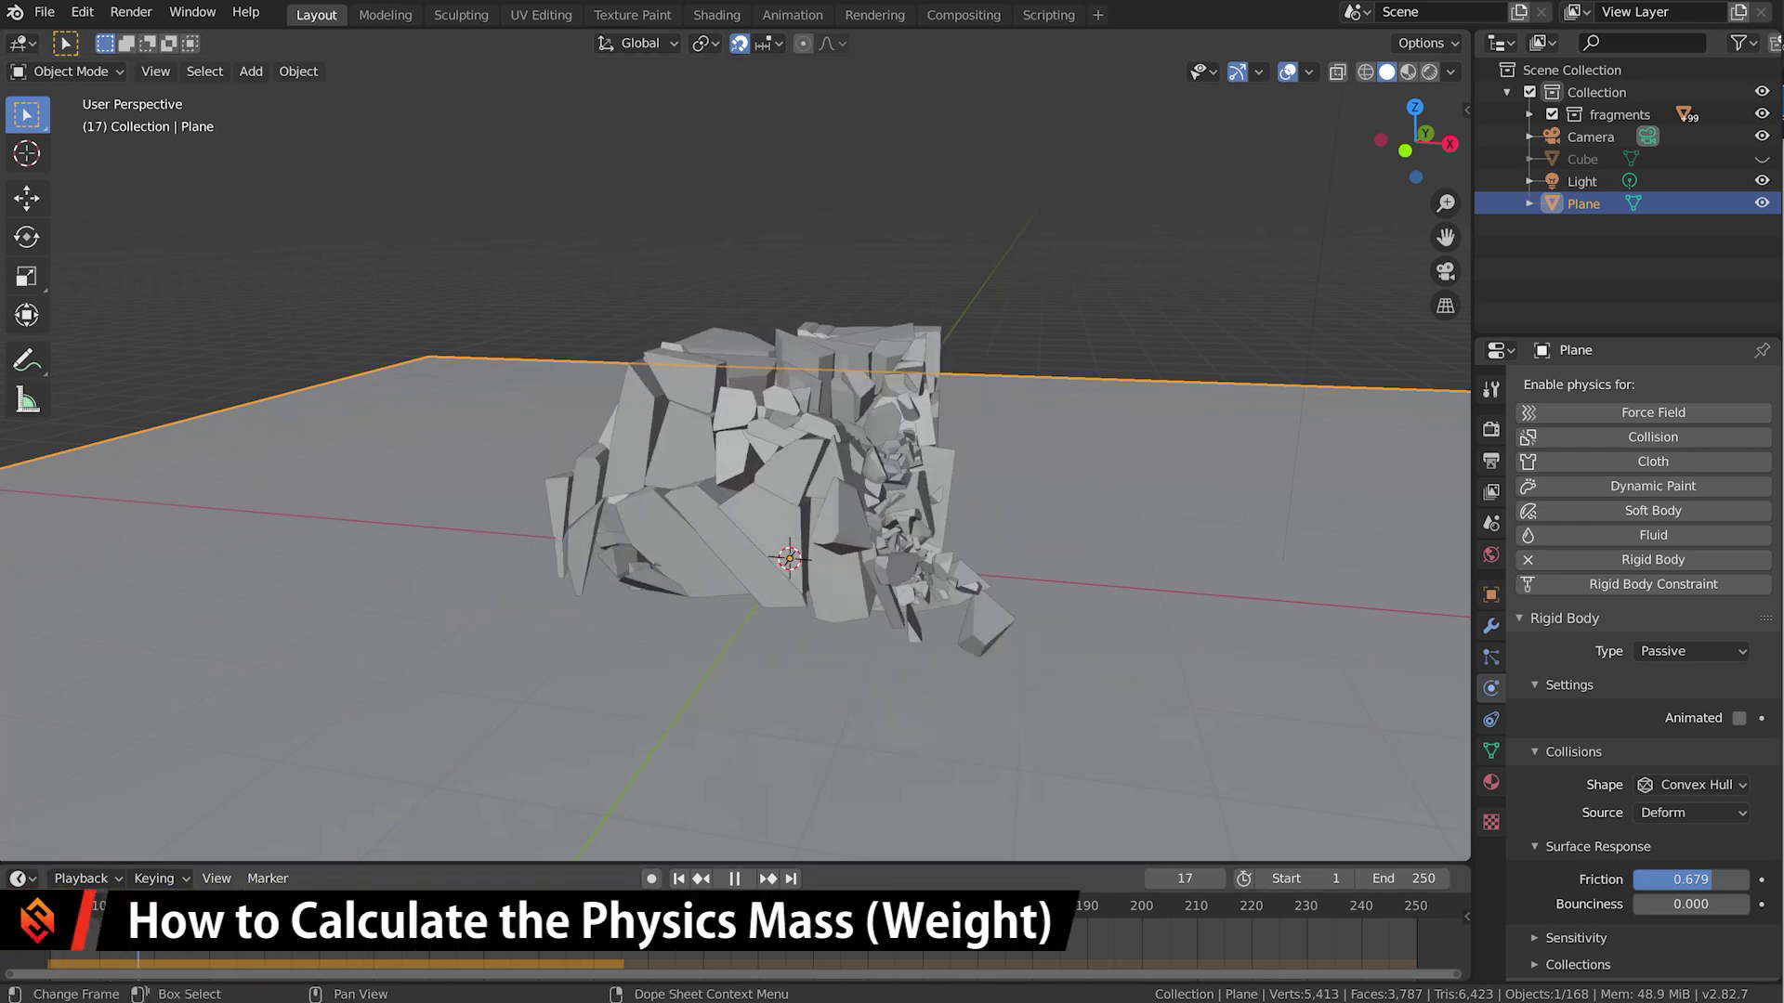
key(Escape)
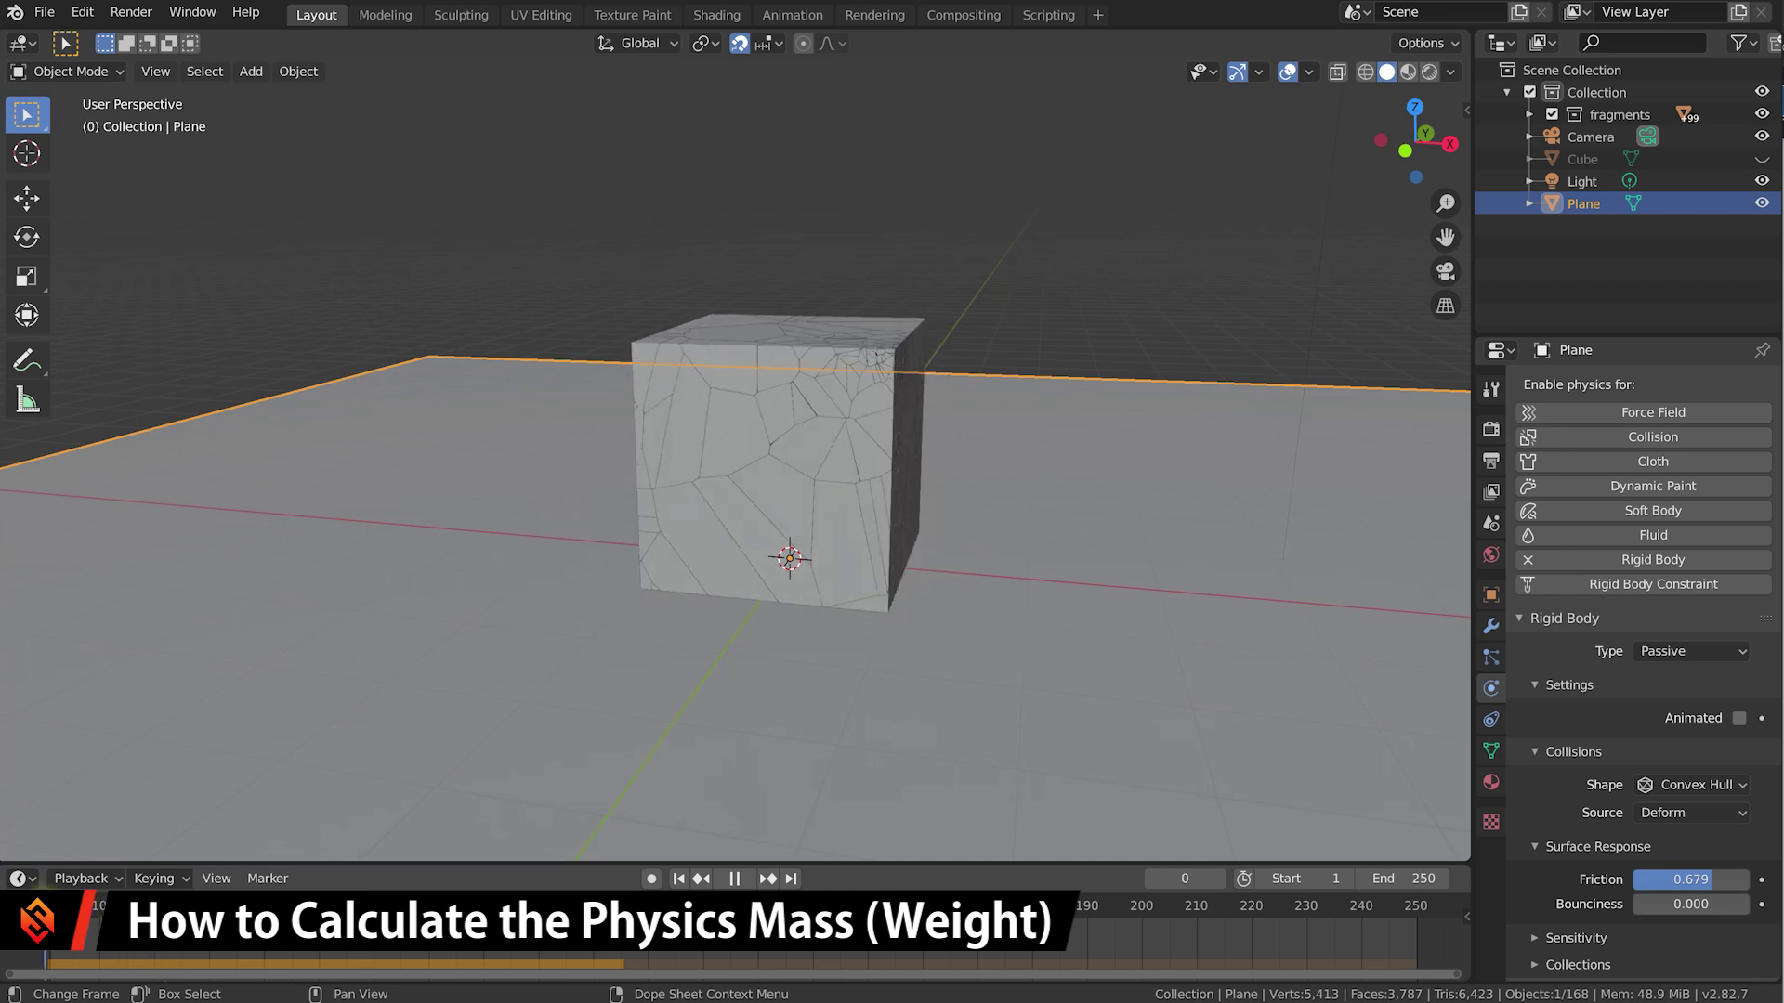
Select large fragments and tiny corner fragments in turn to compare their rigid body mass values.
click(748, 349)
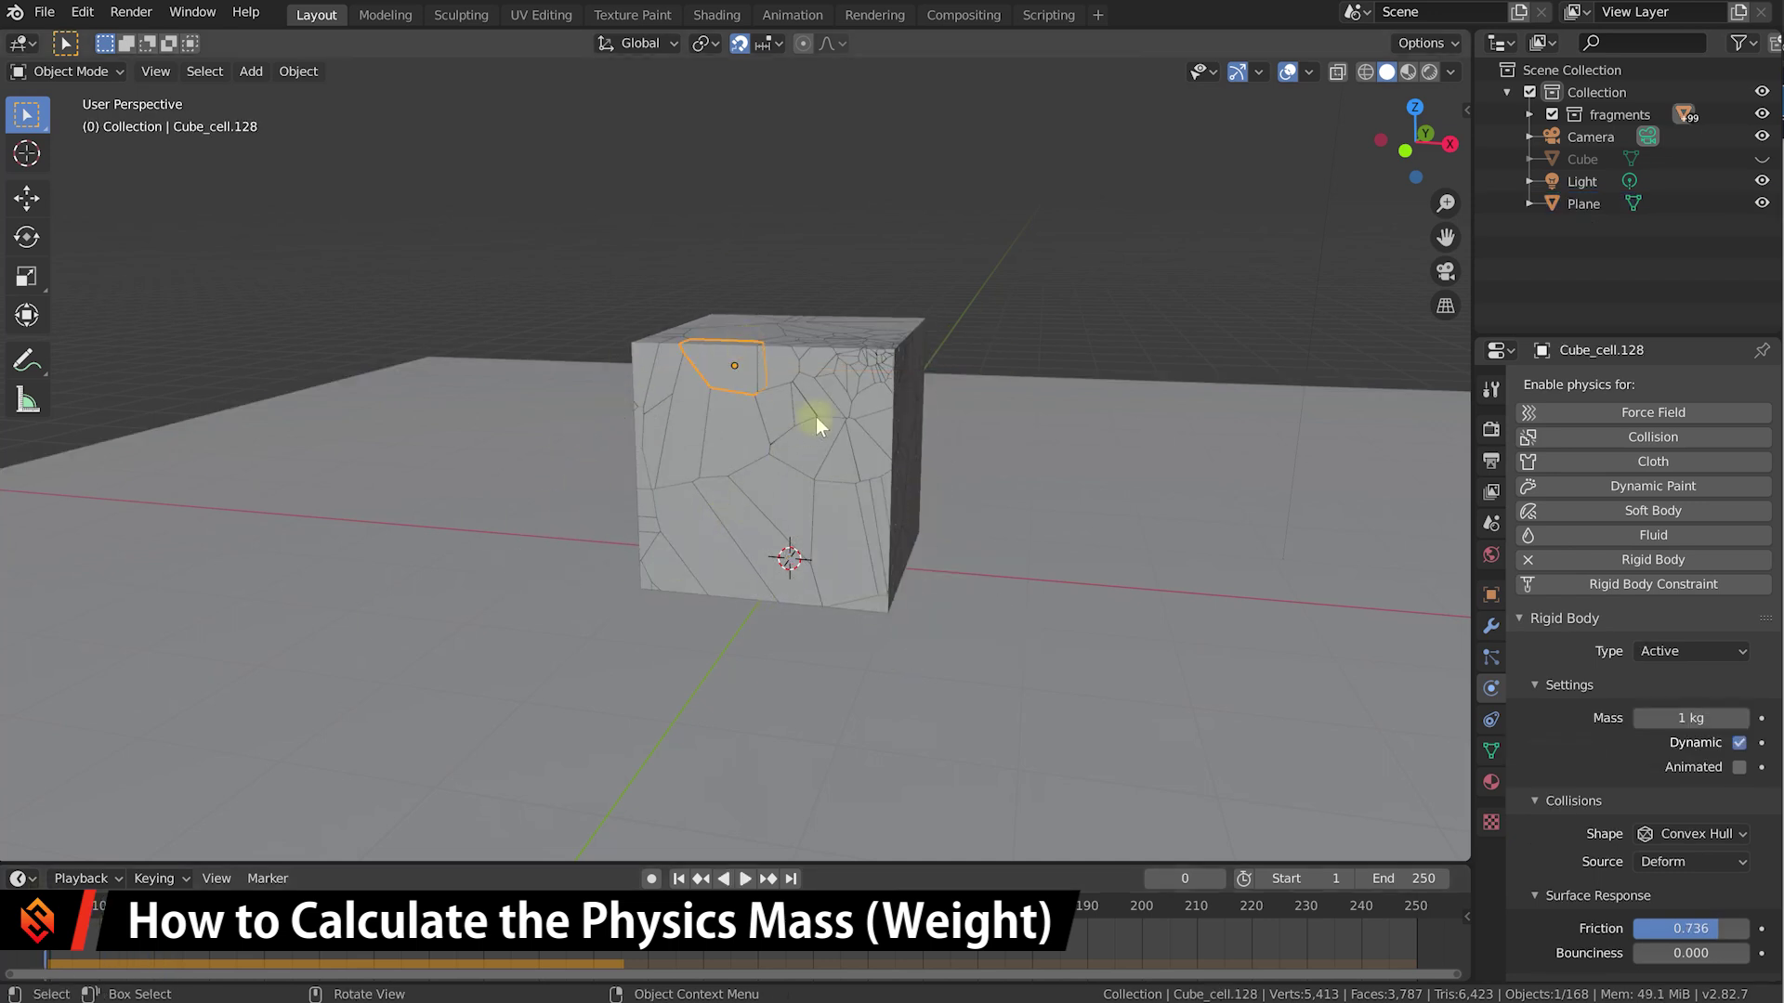
shift+middle_drag(816, 425, 908, 386)
middle_drag(756, 342, 864, 373)
click(862, 366)
click(795, 371)
click(836, 302)
middle_drag(897, 353, 973, 304)
click(969, 304)
click(947, 314)
click(948, 308)
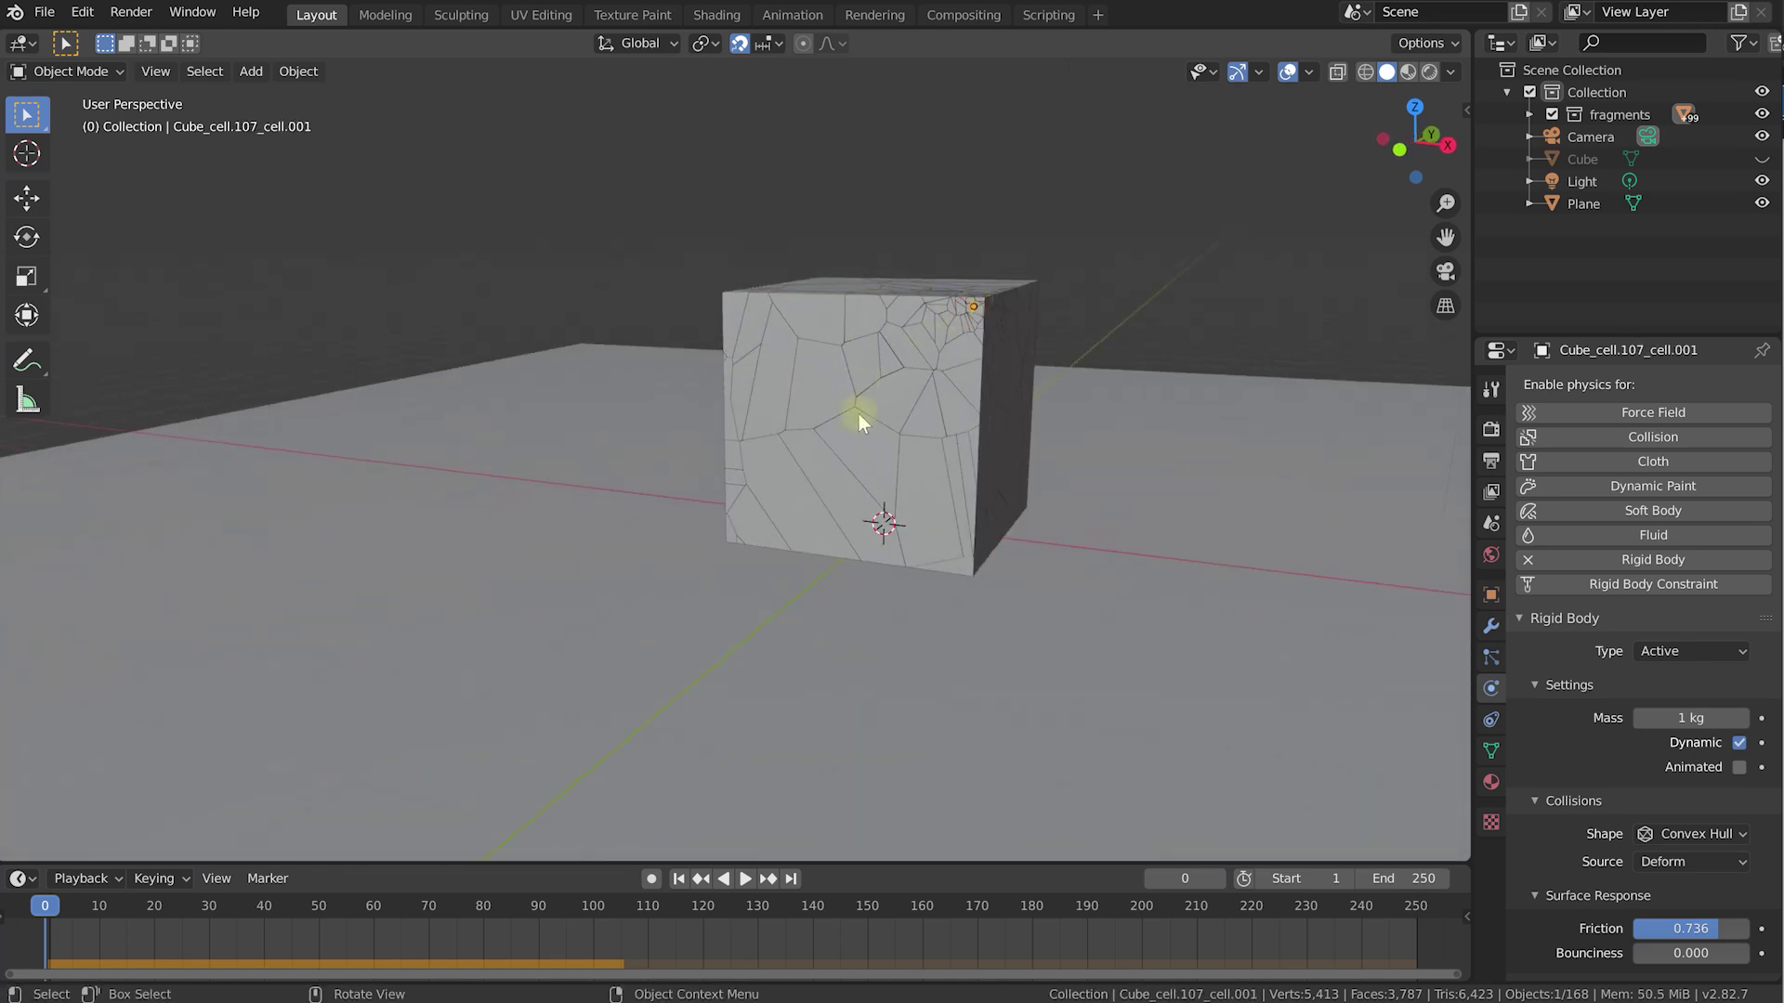
middle_drag(827, 387, 957, 325)
click(956, 325)
click(977, 325)
click(861, 331)
click(825, 334)
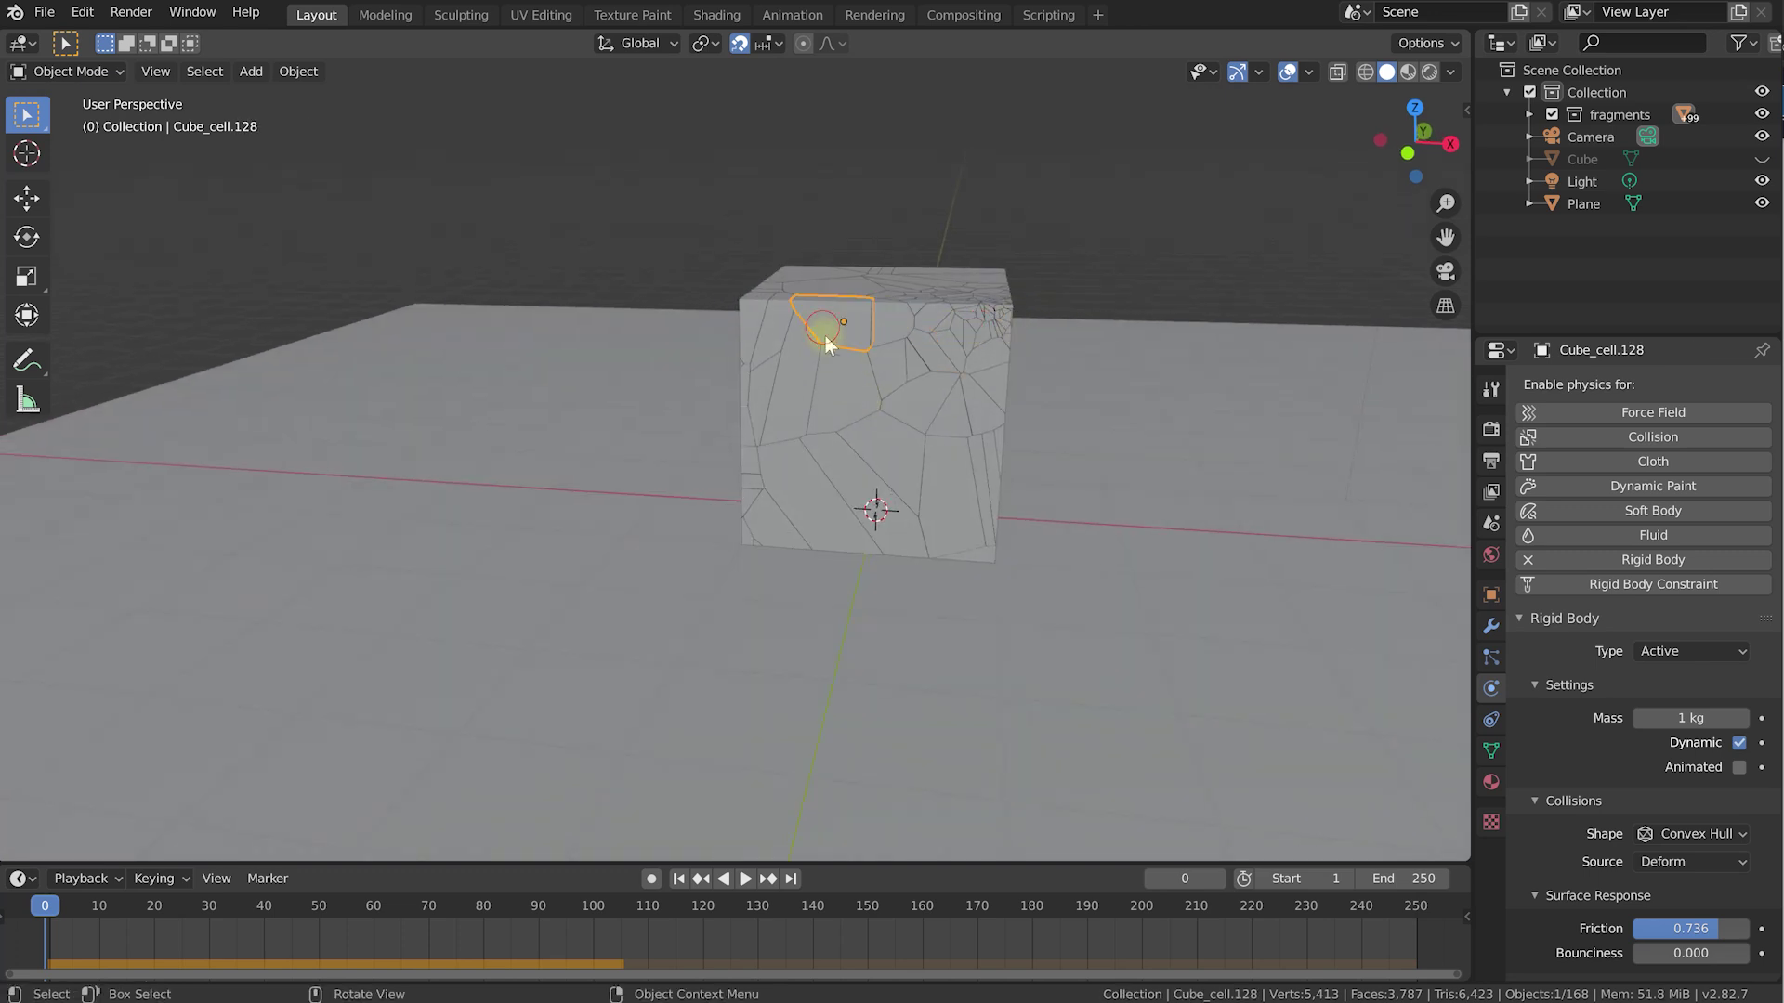
click(890, 358)
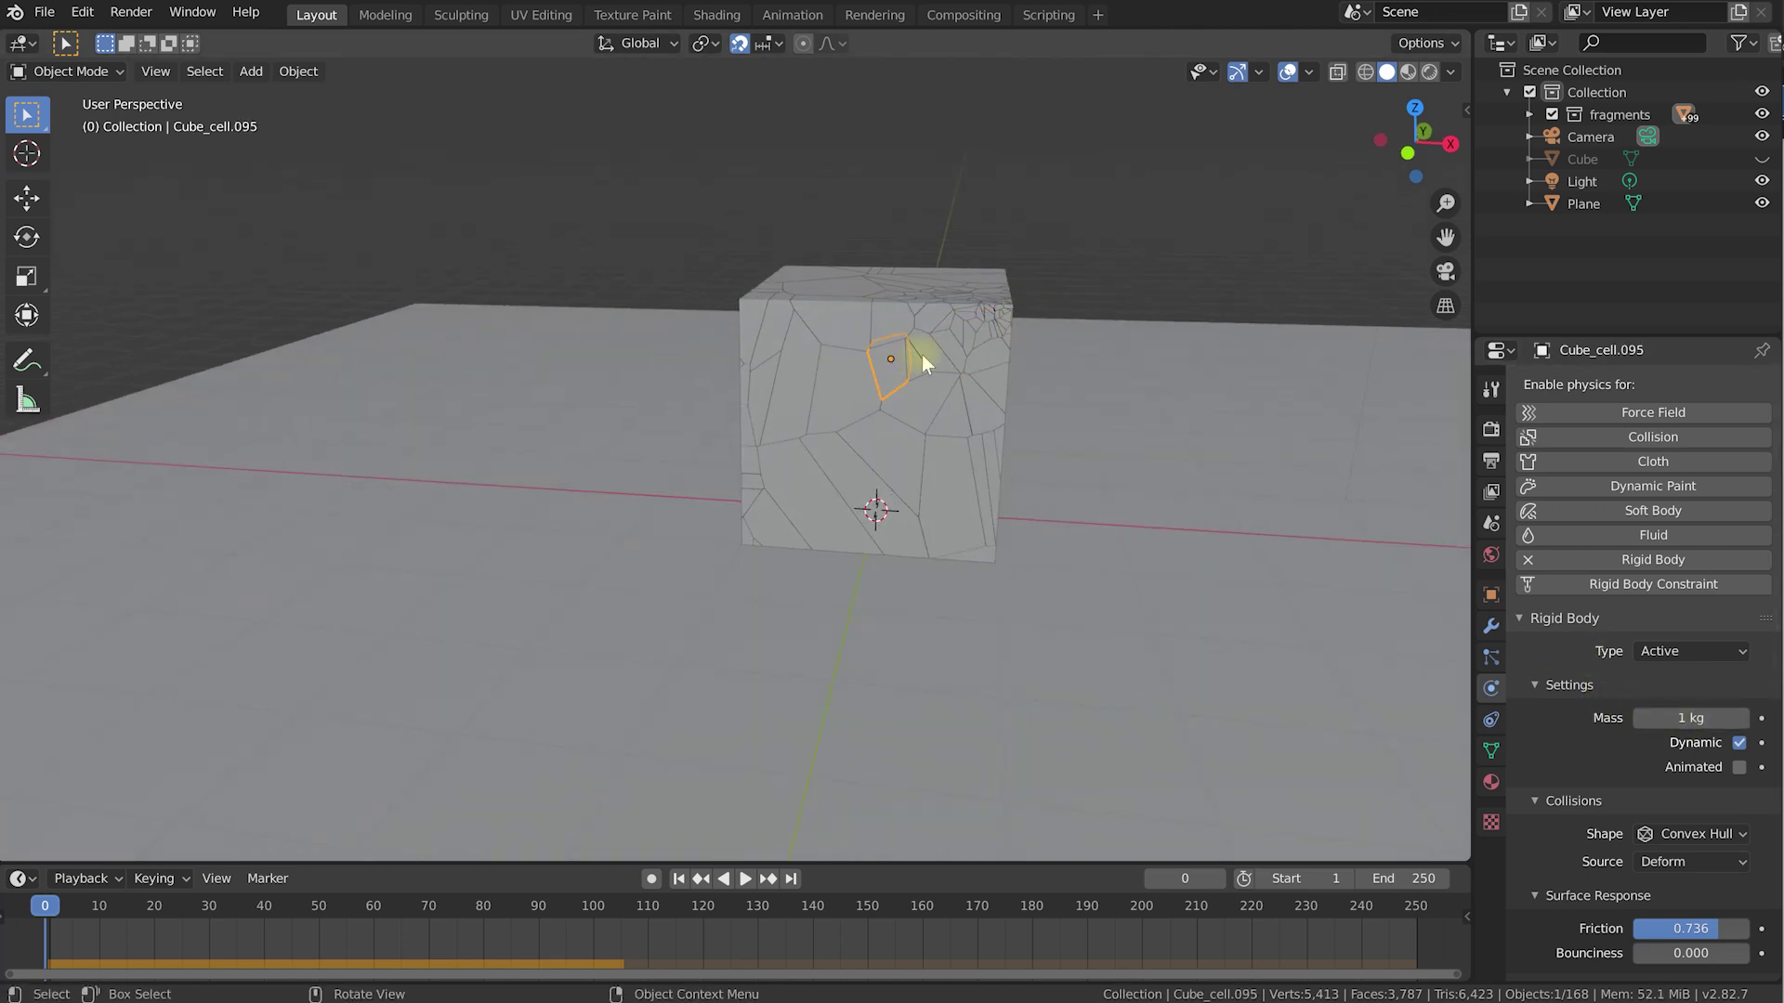
Select all objects in the fragments collection and calculate their rigid body masses with the Brick (Pressed) material preset.
click(833, 318)
right_click(1598, 115)
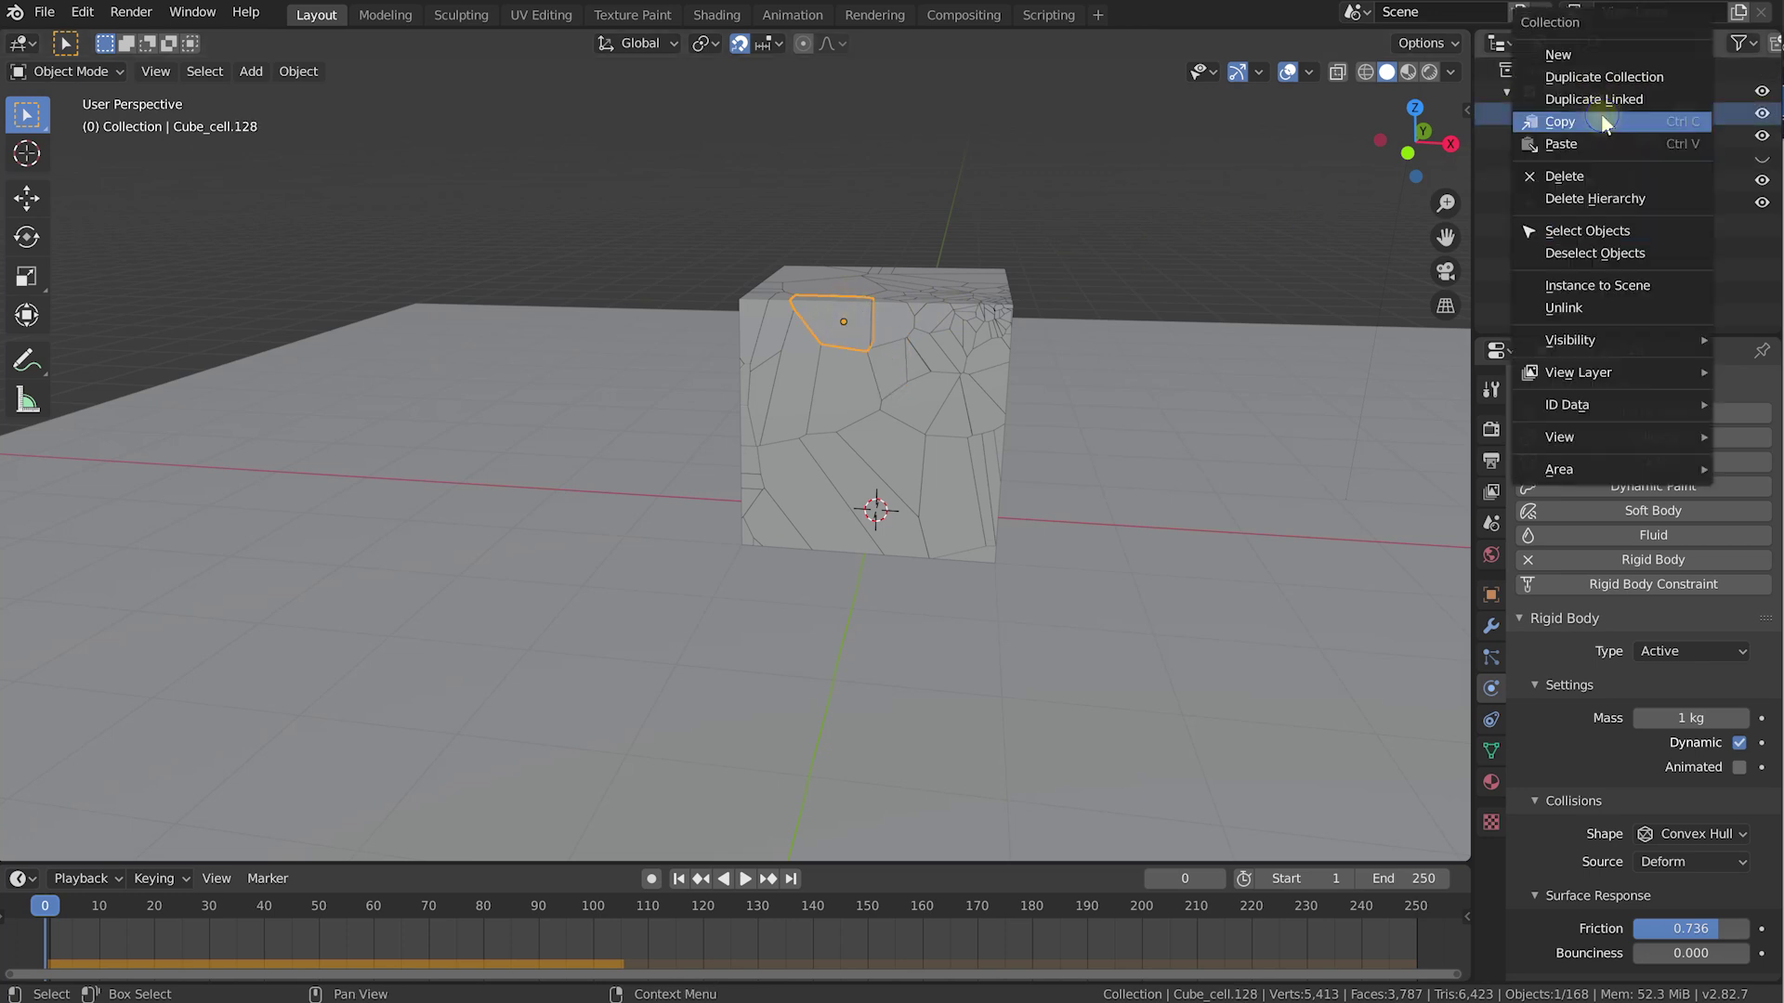
click(1664, 223)
middle_drag(1292, 314, 1146, 314)
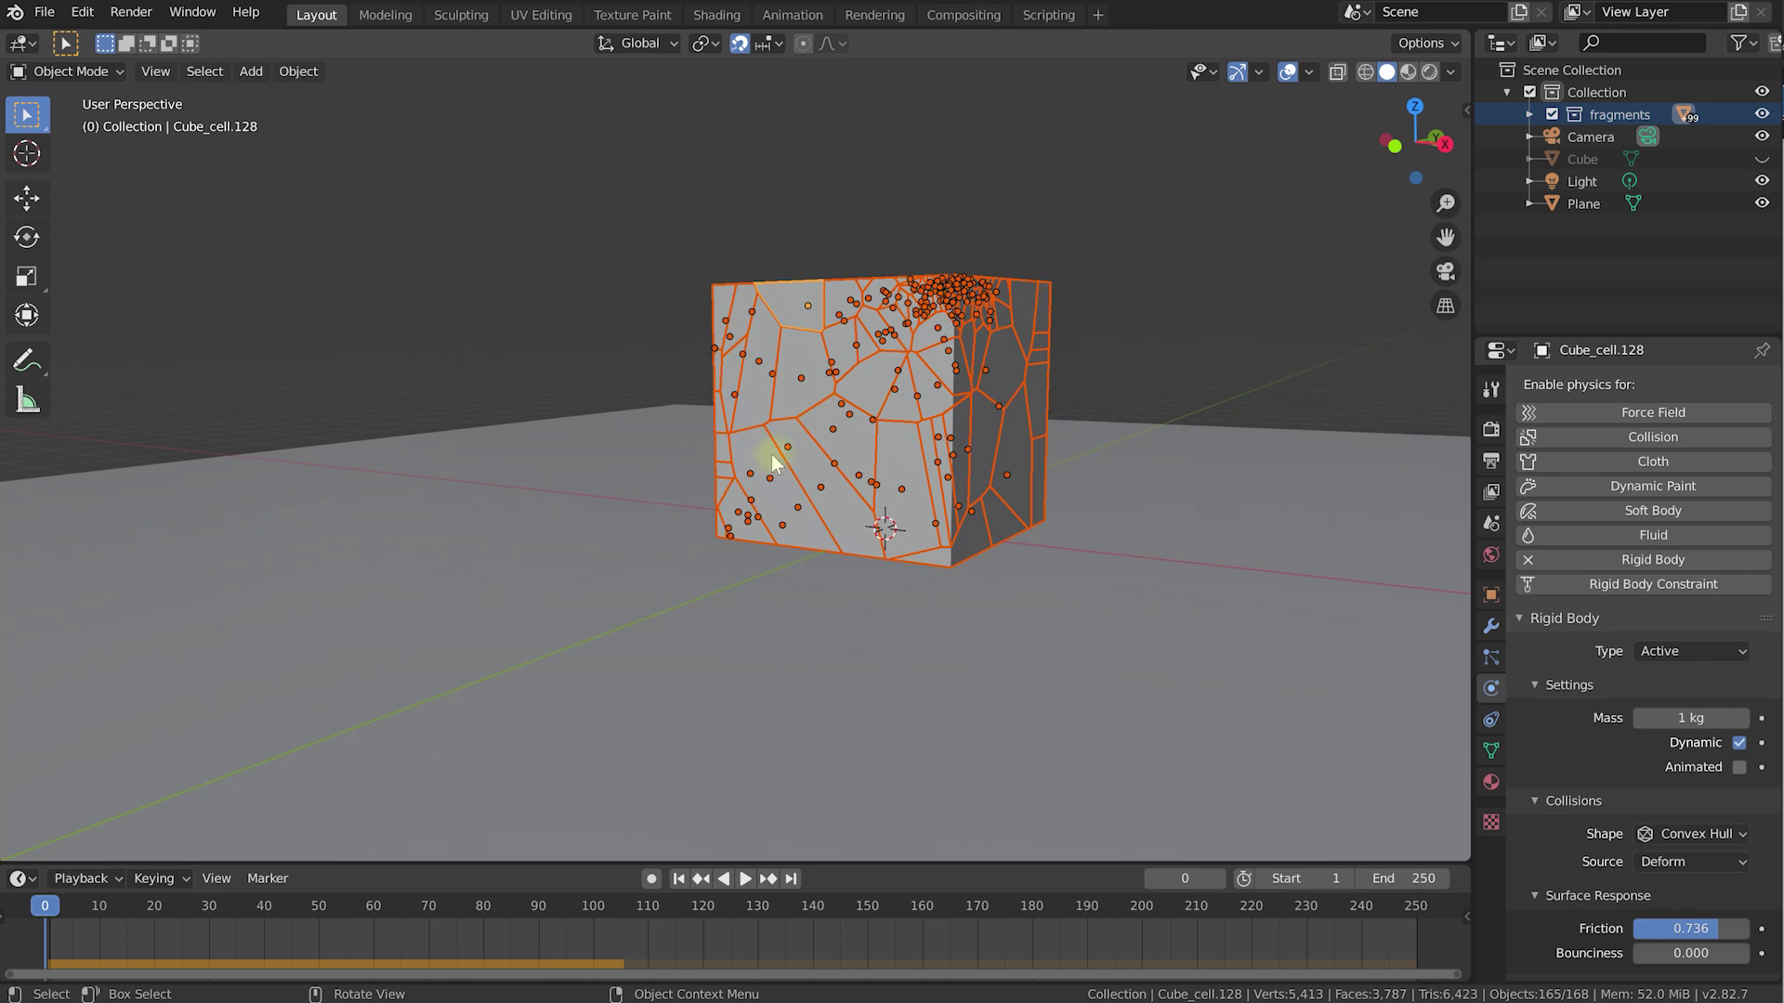
click(305, 74)
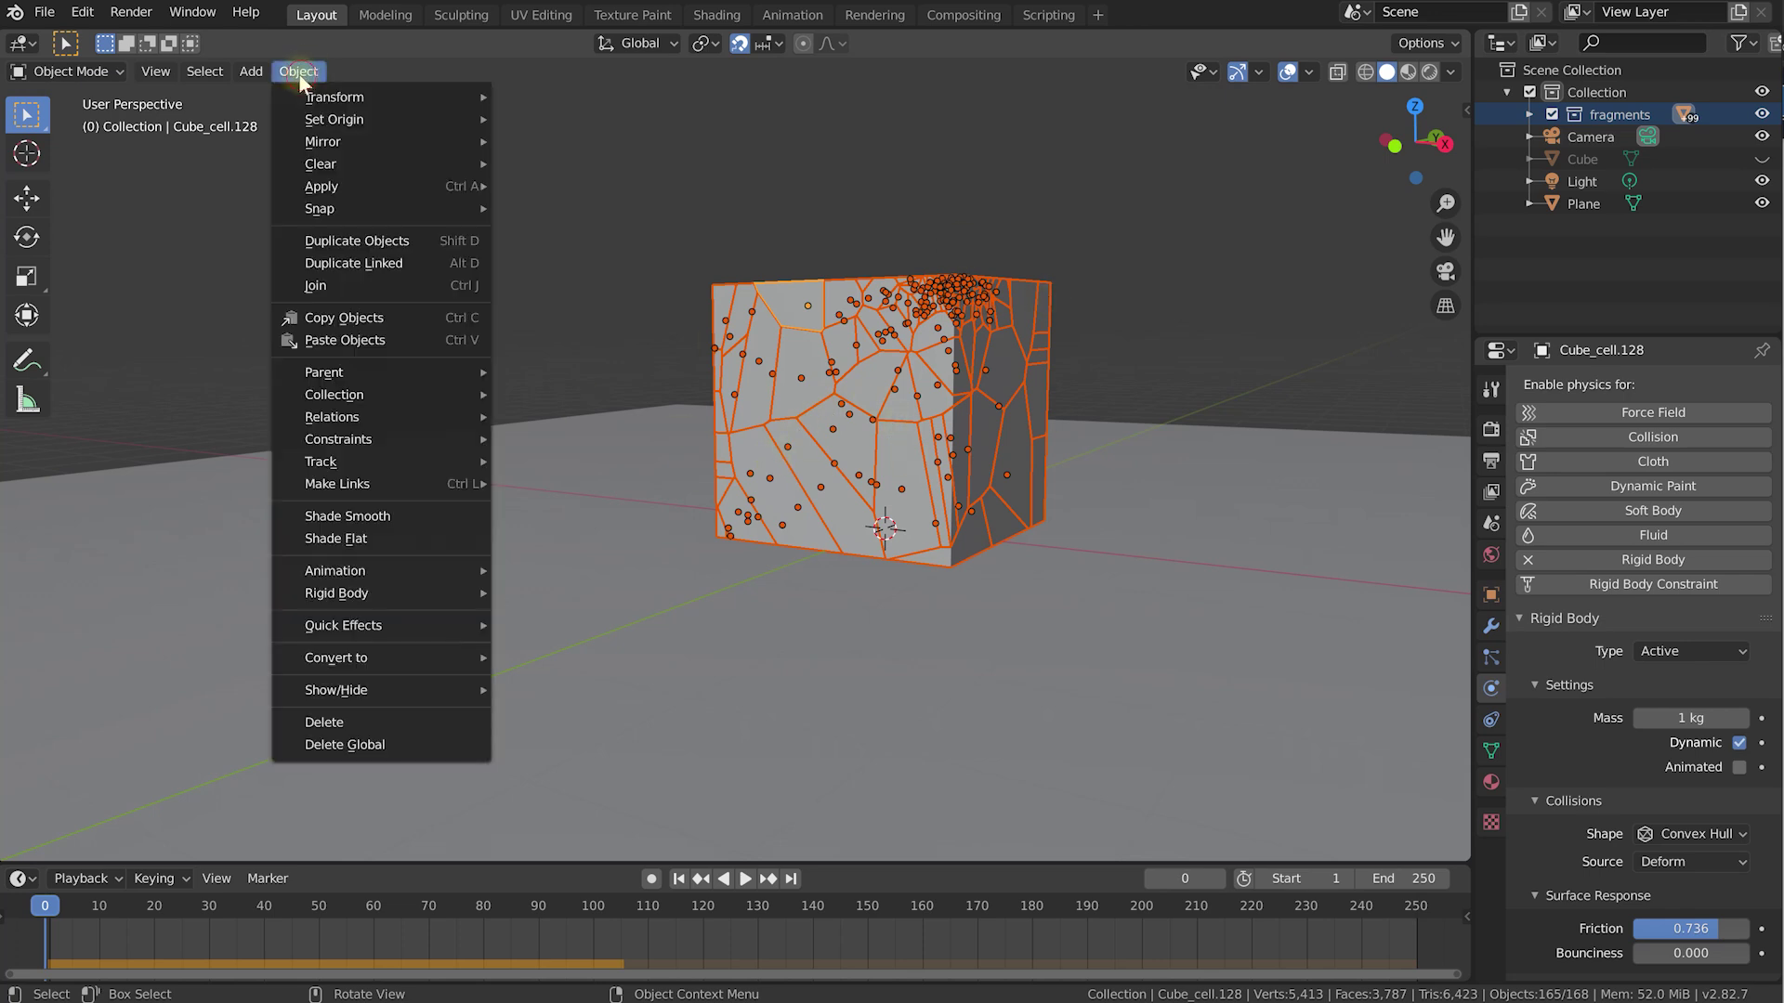
mouse_move(336, 595)
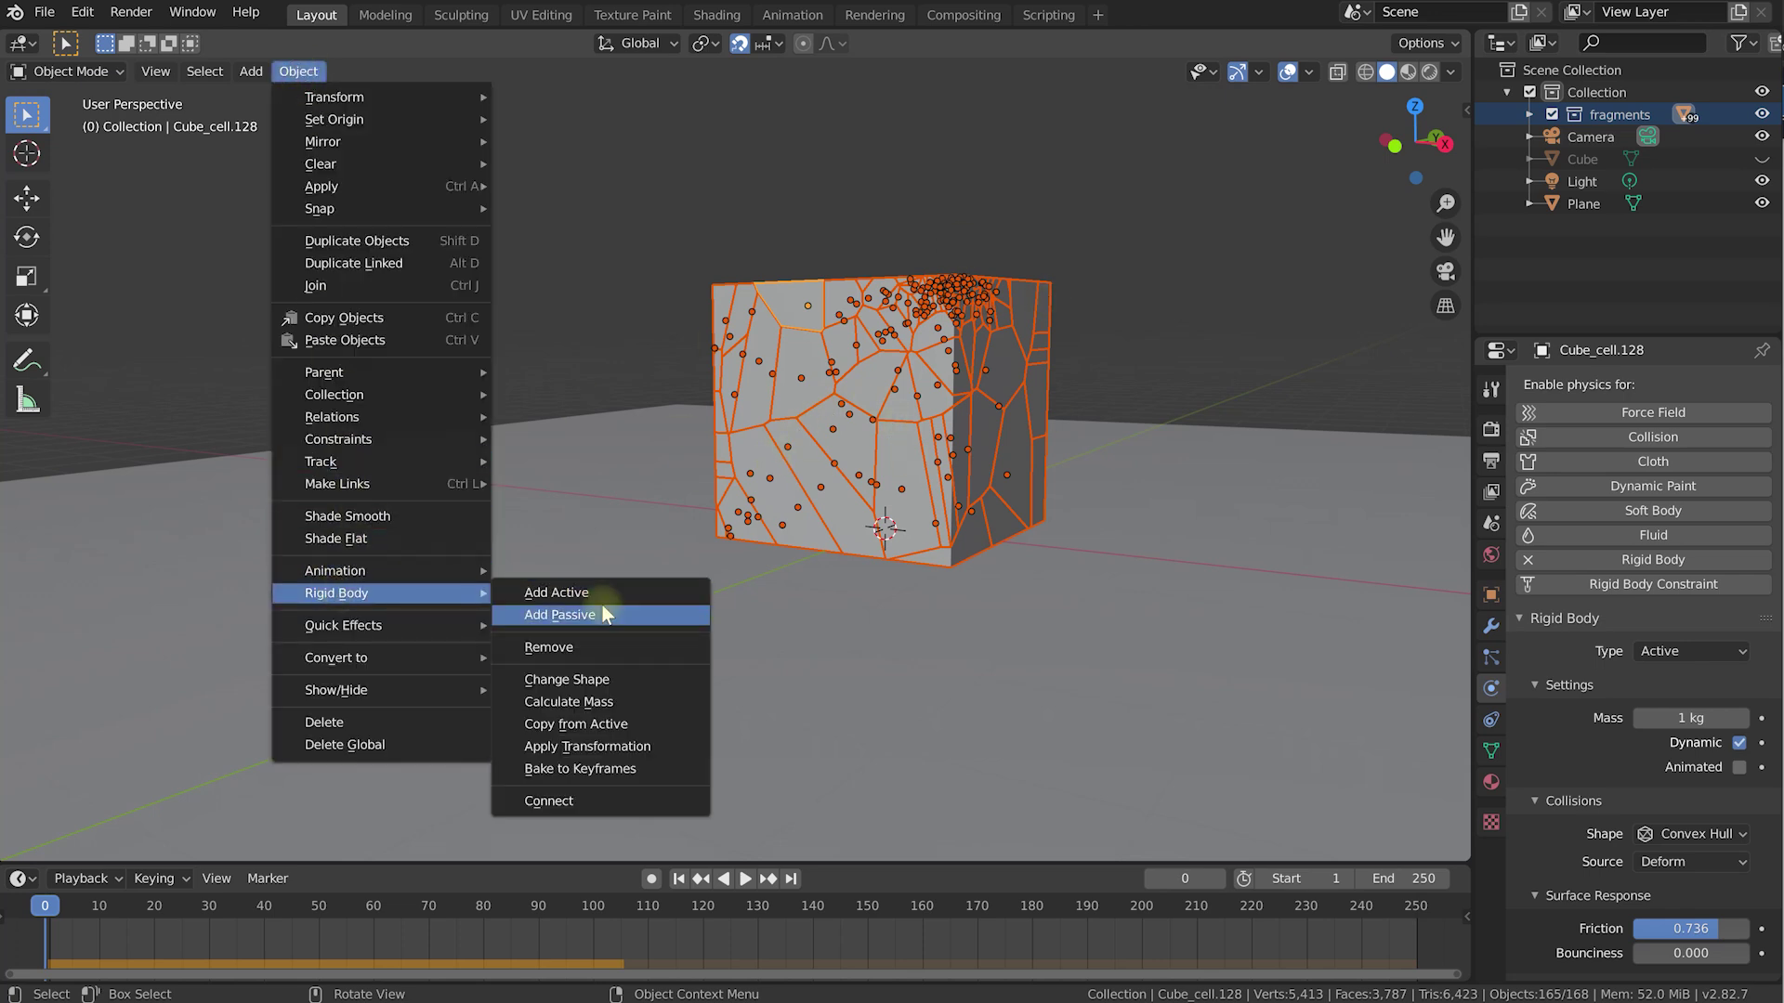
click(627, 702)
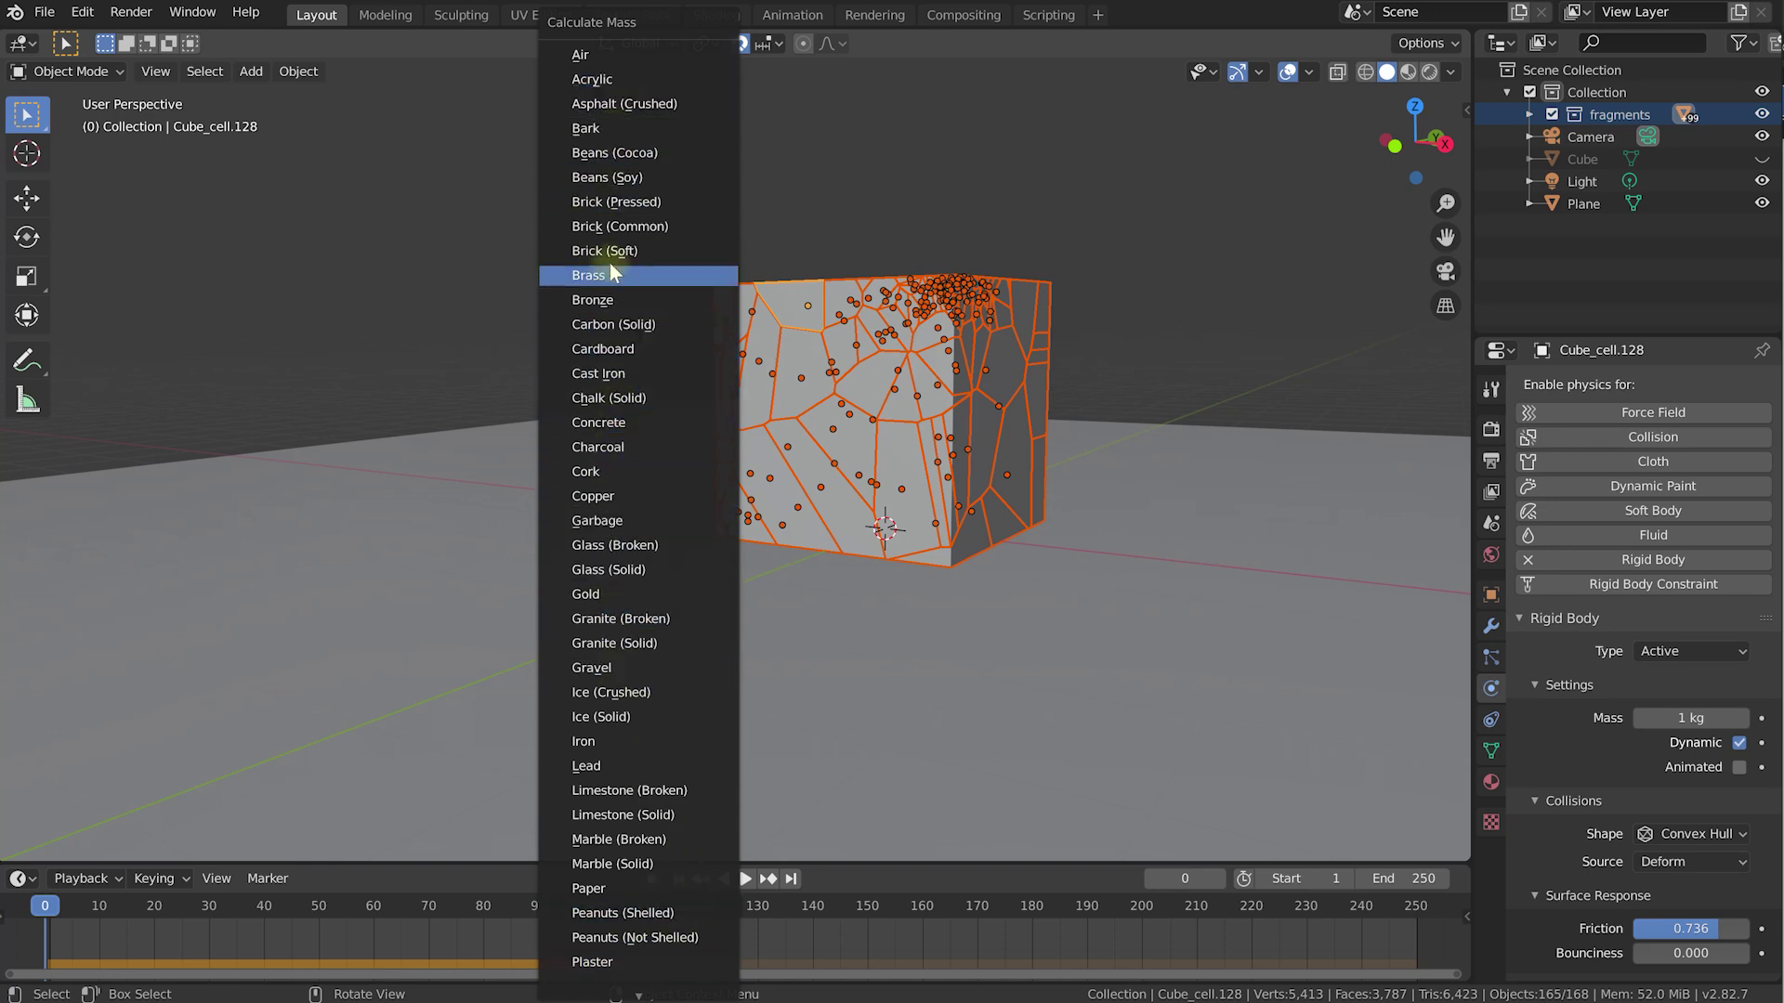
click(613, 202)
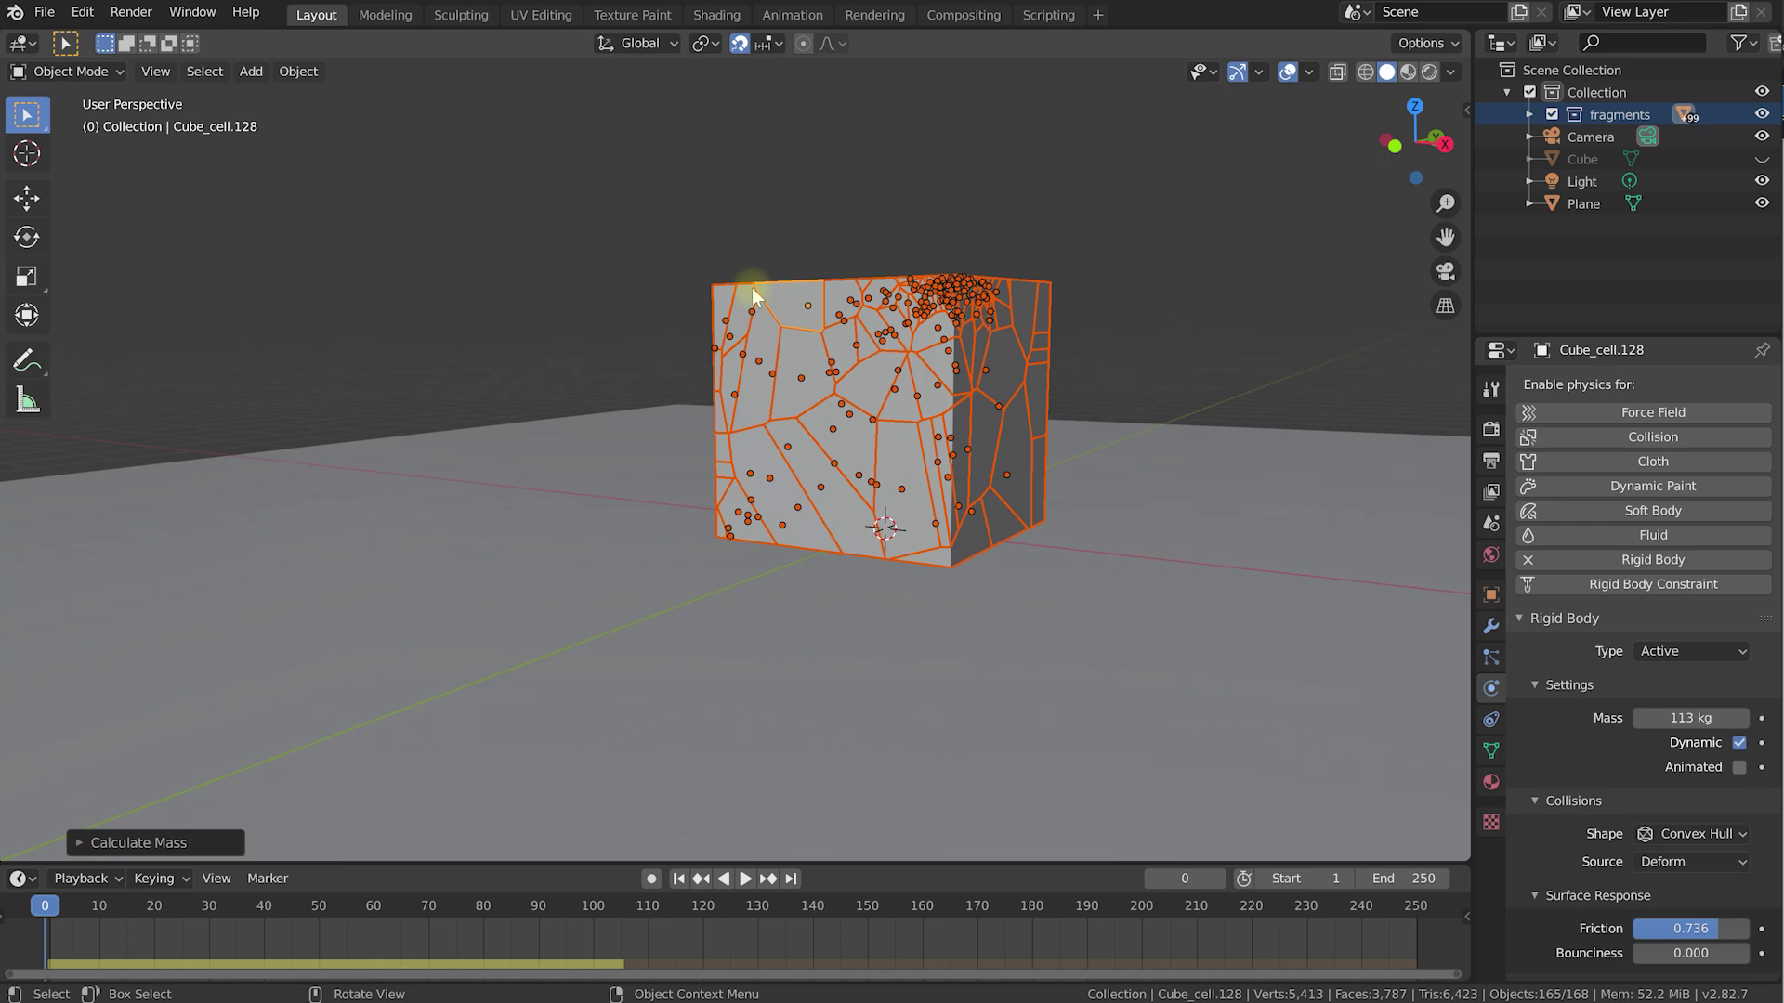
Compare the calculated masses of a small fragment, a tiny corner fragment and a large fragment of the cube.
middle_drag(725, 328, 818, 330)
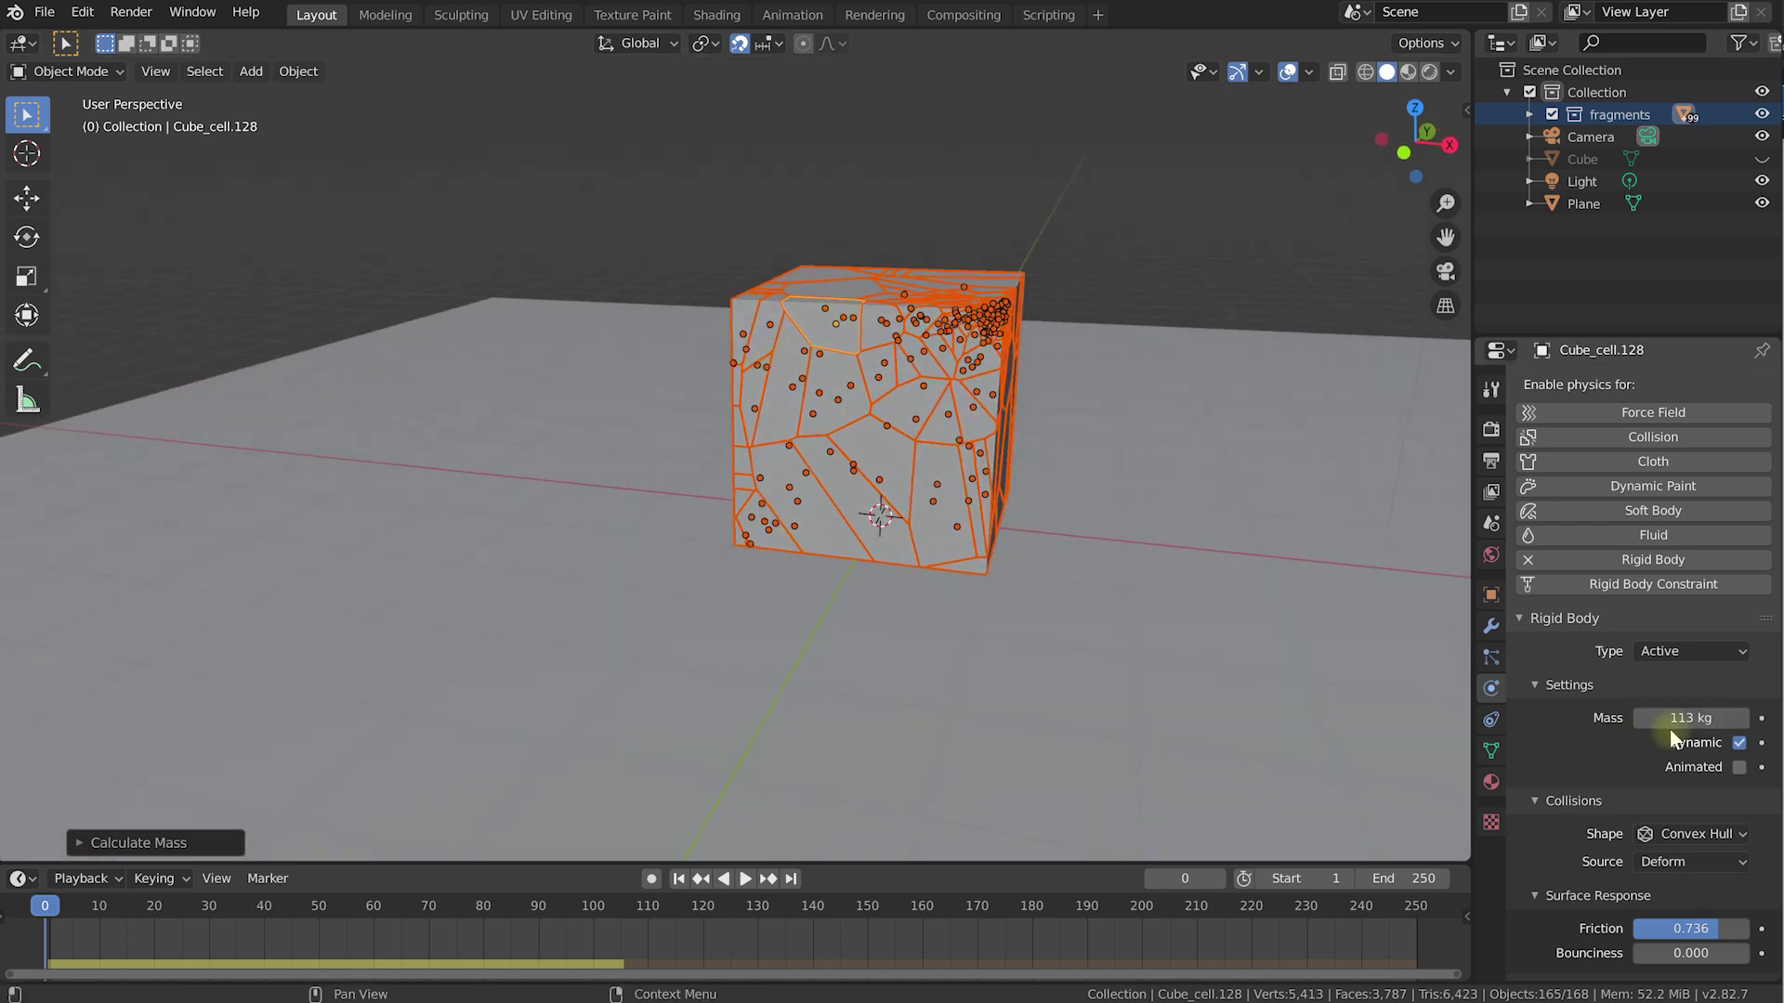
click(946, 413)
click(950, 346)
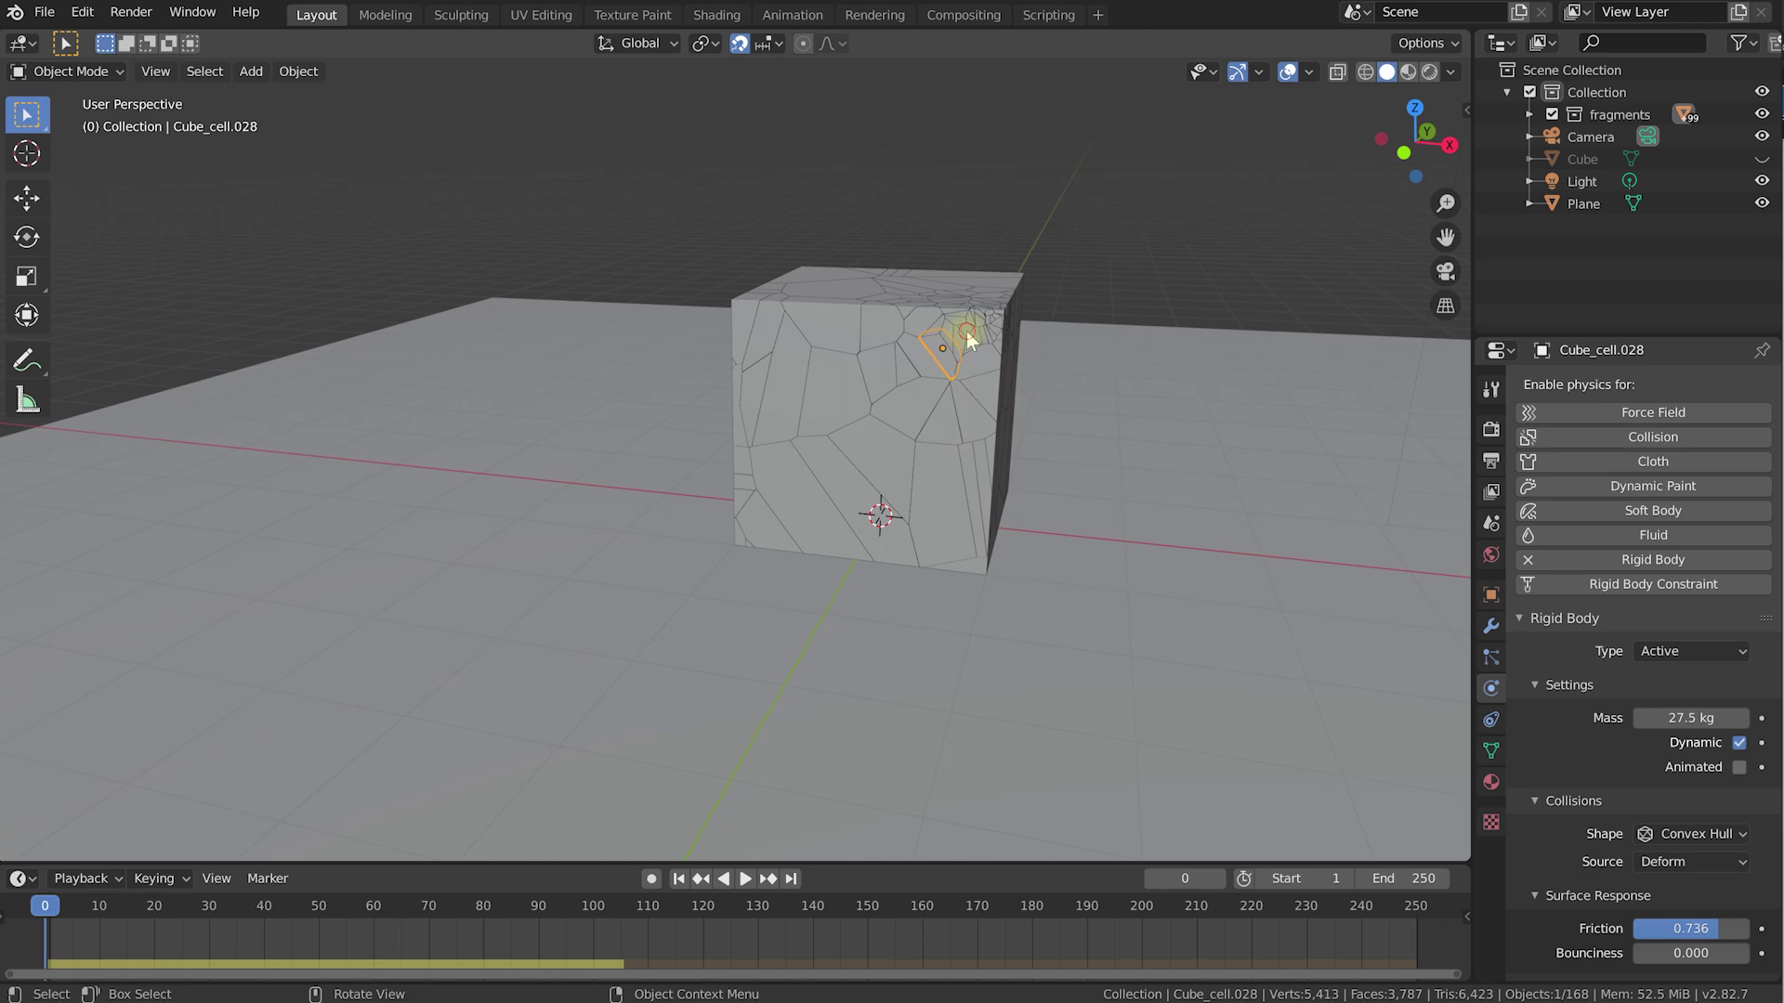
scroll(1015, 303, up, 4)
click(1275, 159)
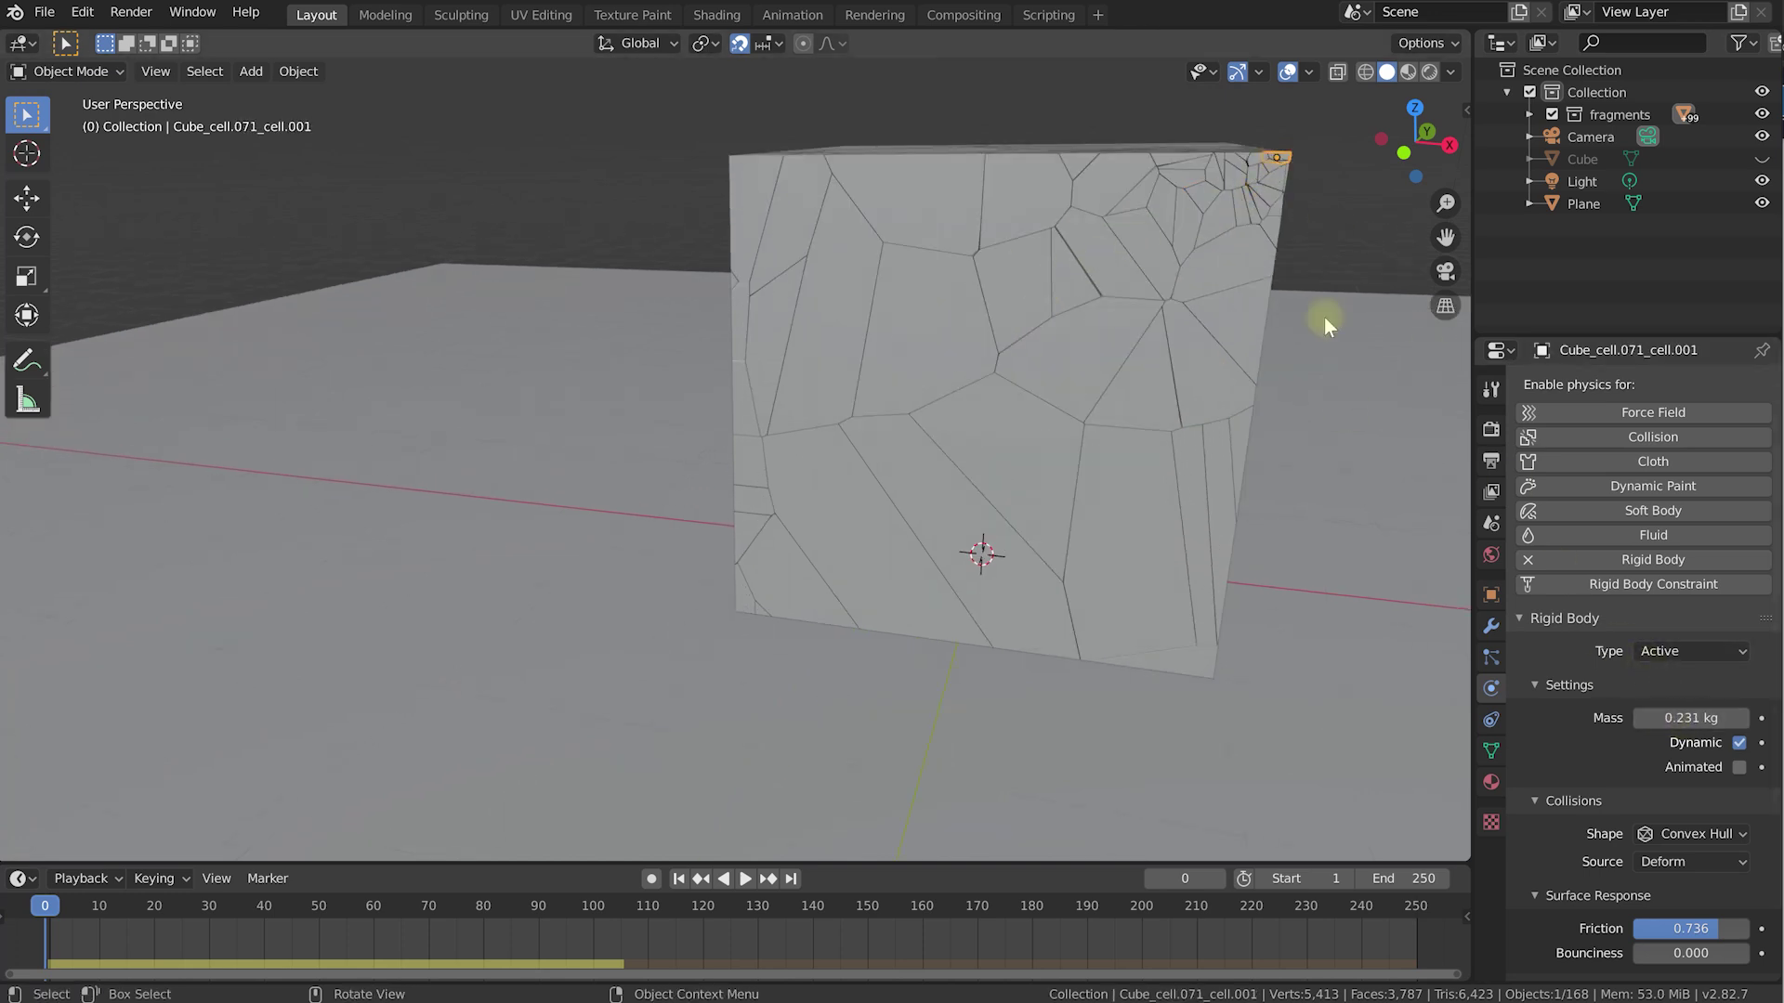
click(895, 322)
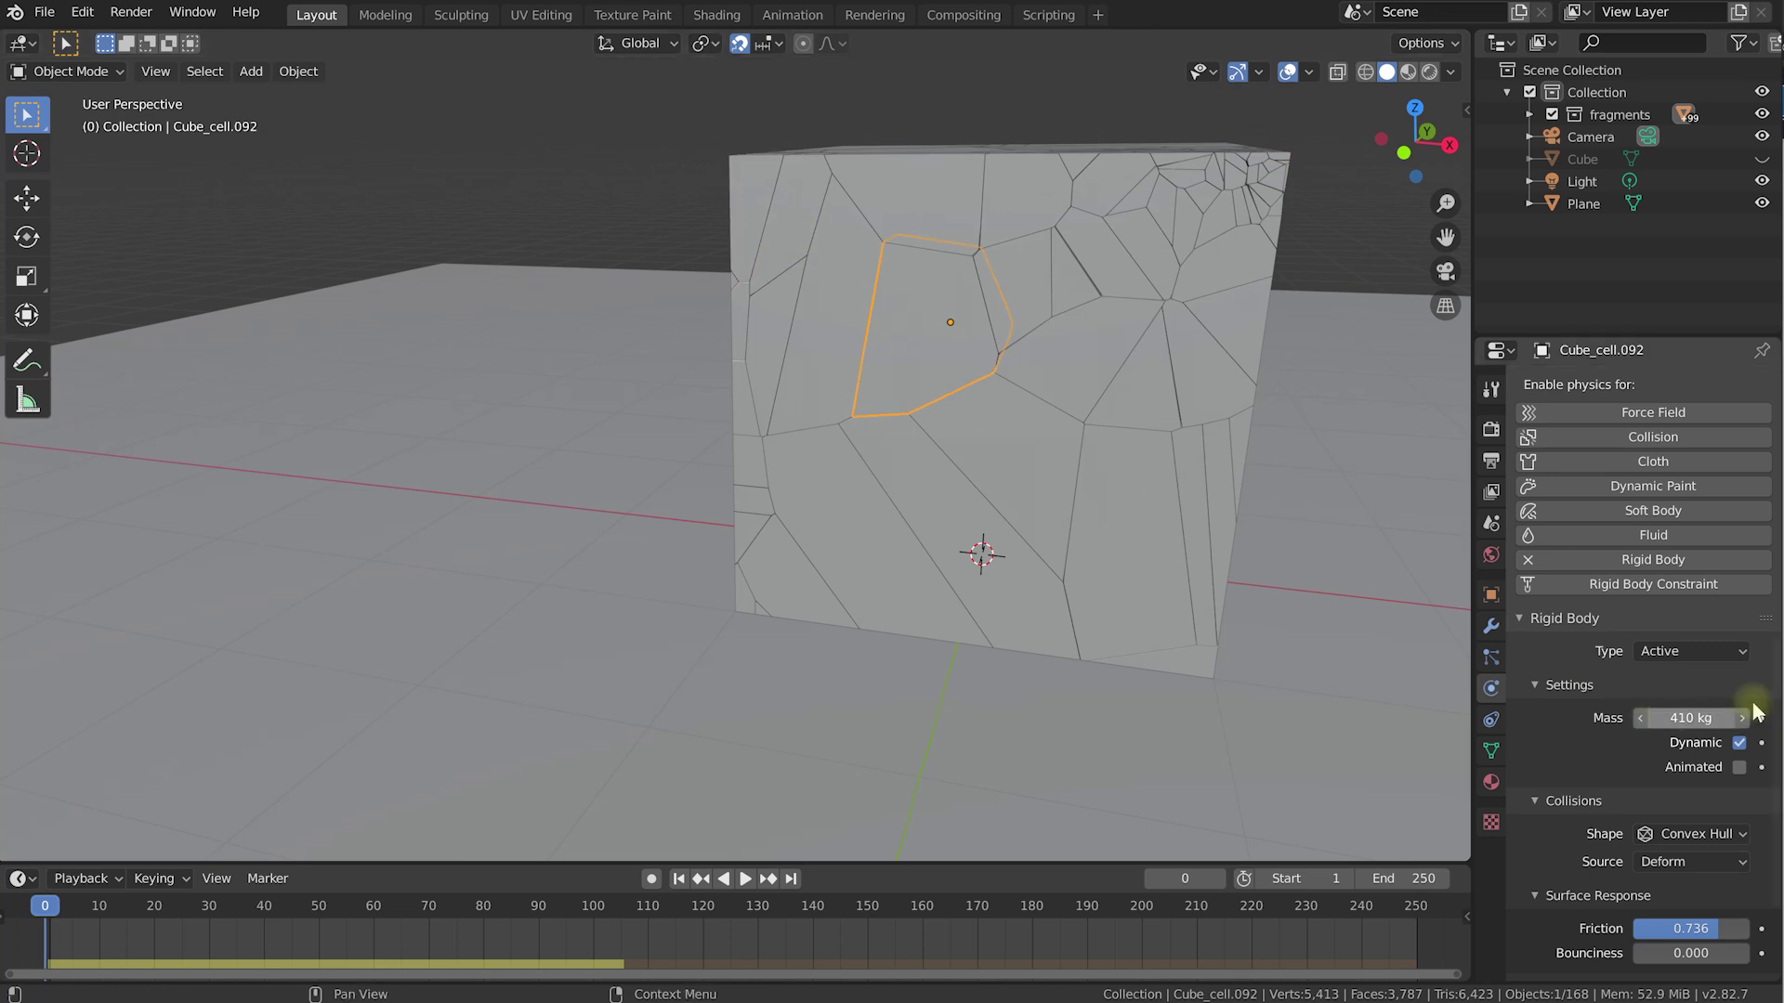
scroll(1004, 437, down, 3)
middle_drag(1035, 427, 1014, 408)
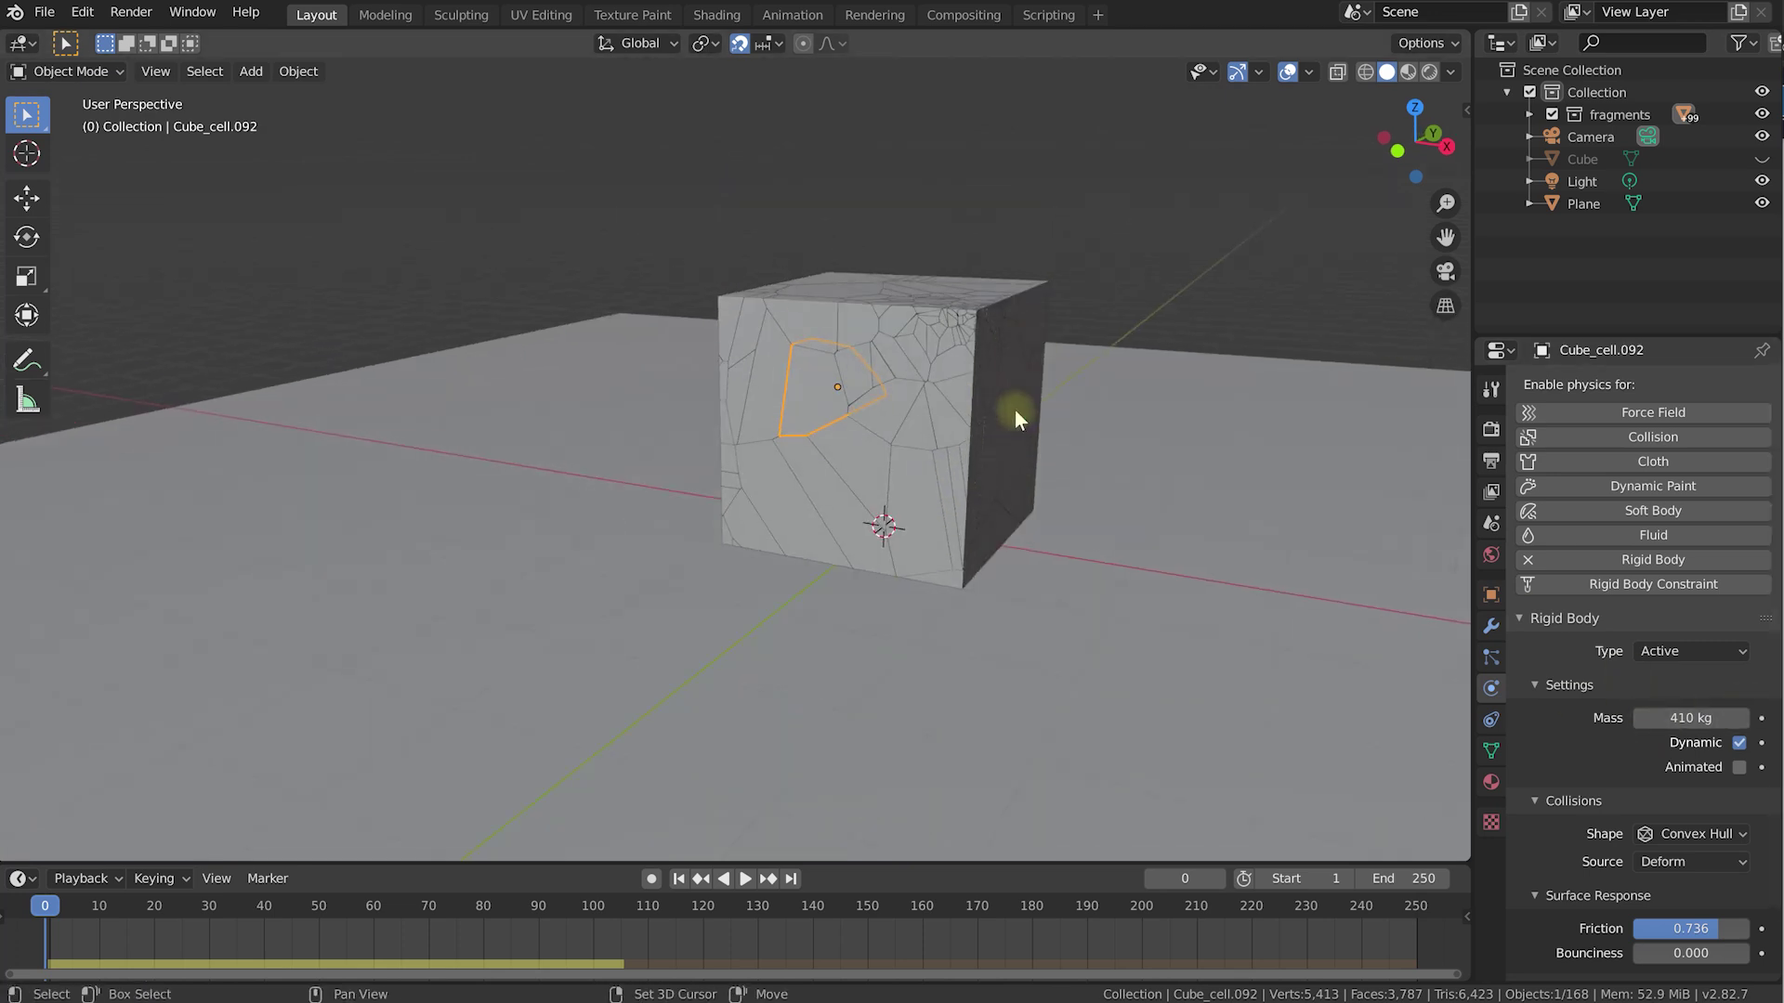
Play the simulation from the first frame, replay and scrub the collapse of the weighted fragments, and return to frame 1.
key(shift+Left)
key(space)
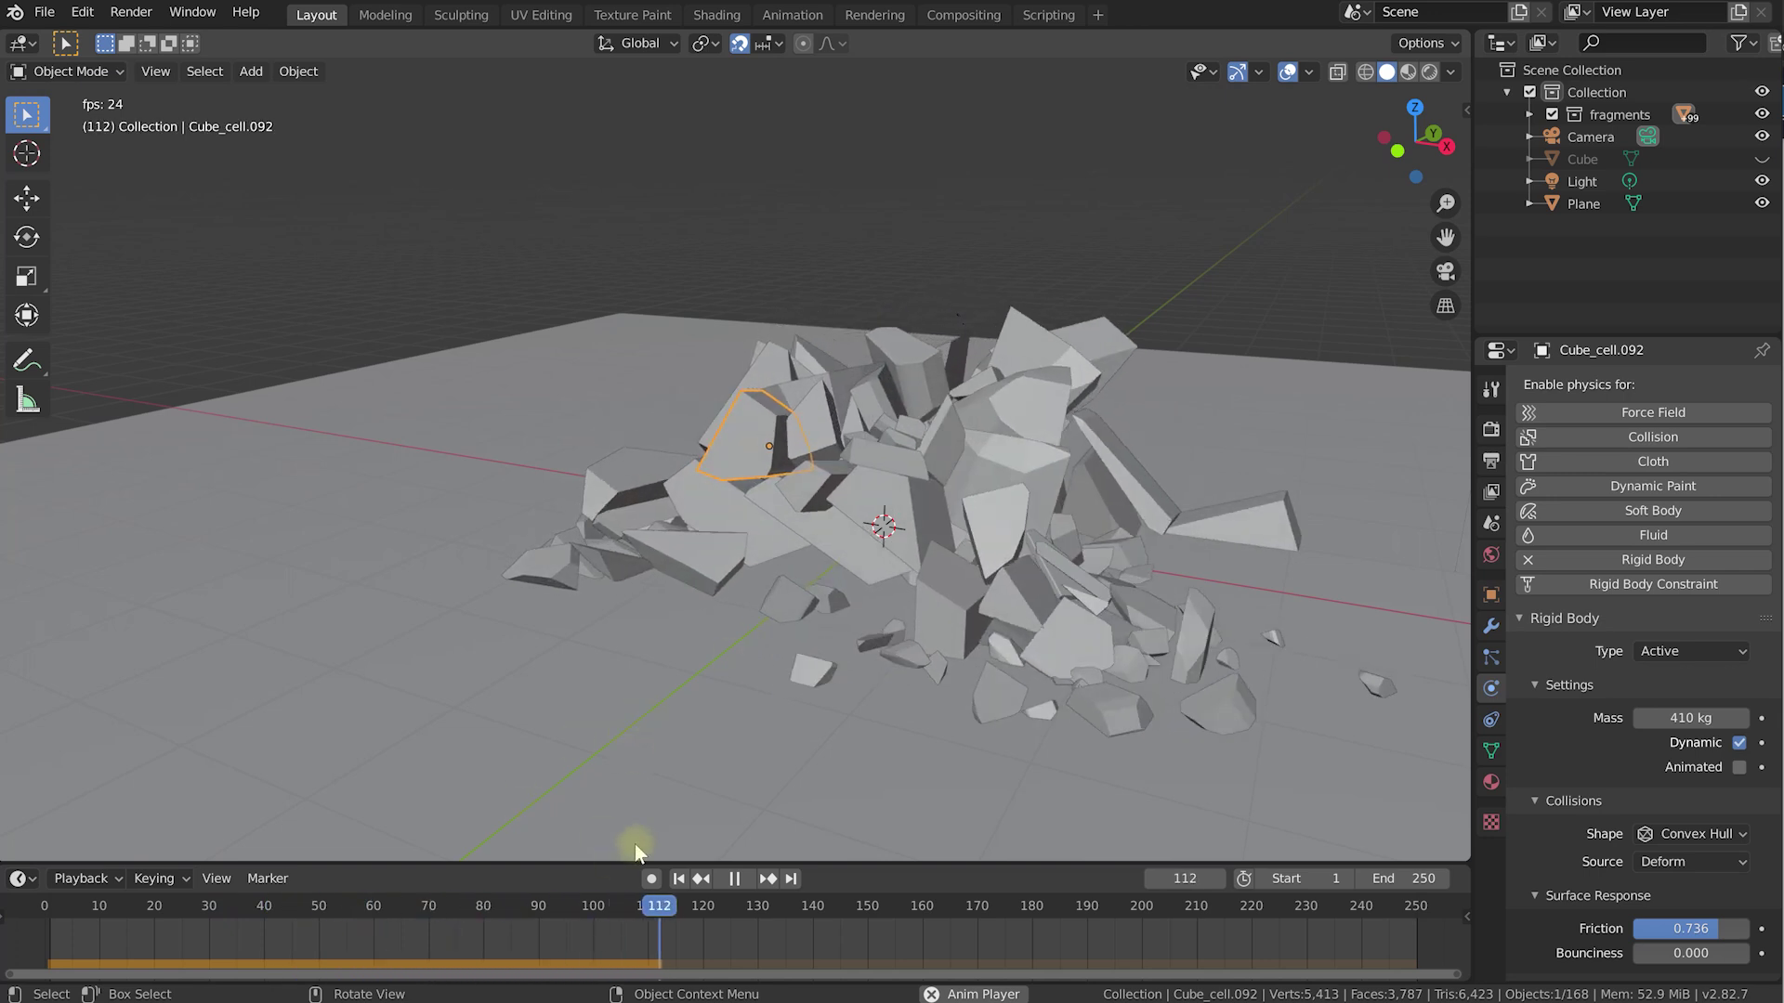
key(space)
drag(688, 906, 94, 936)
key(space)
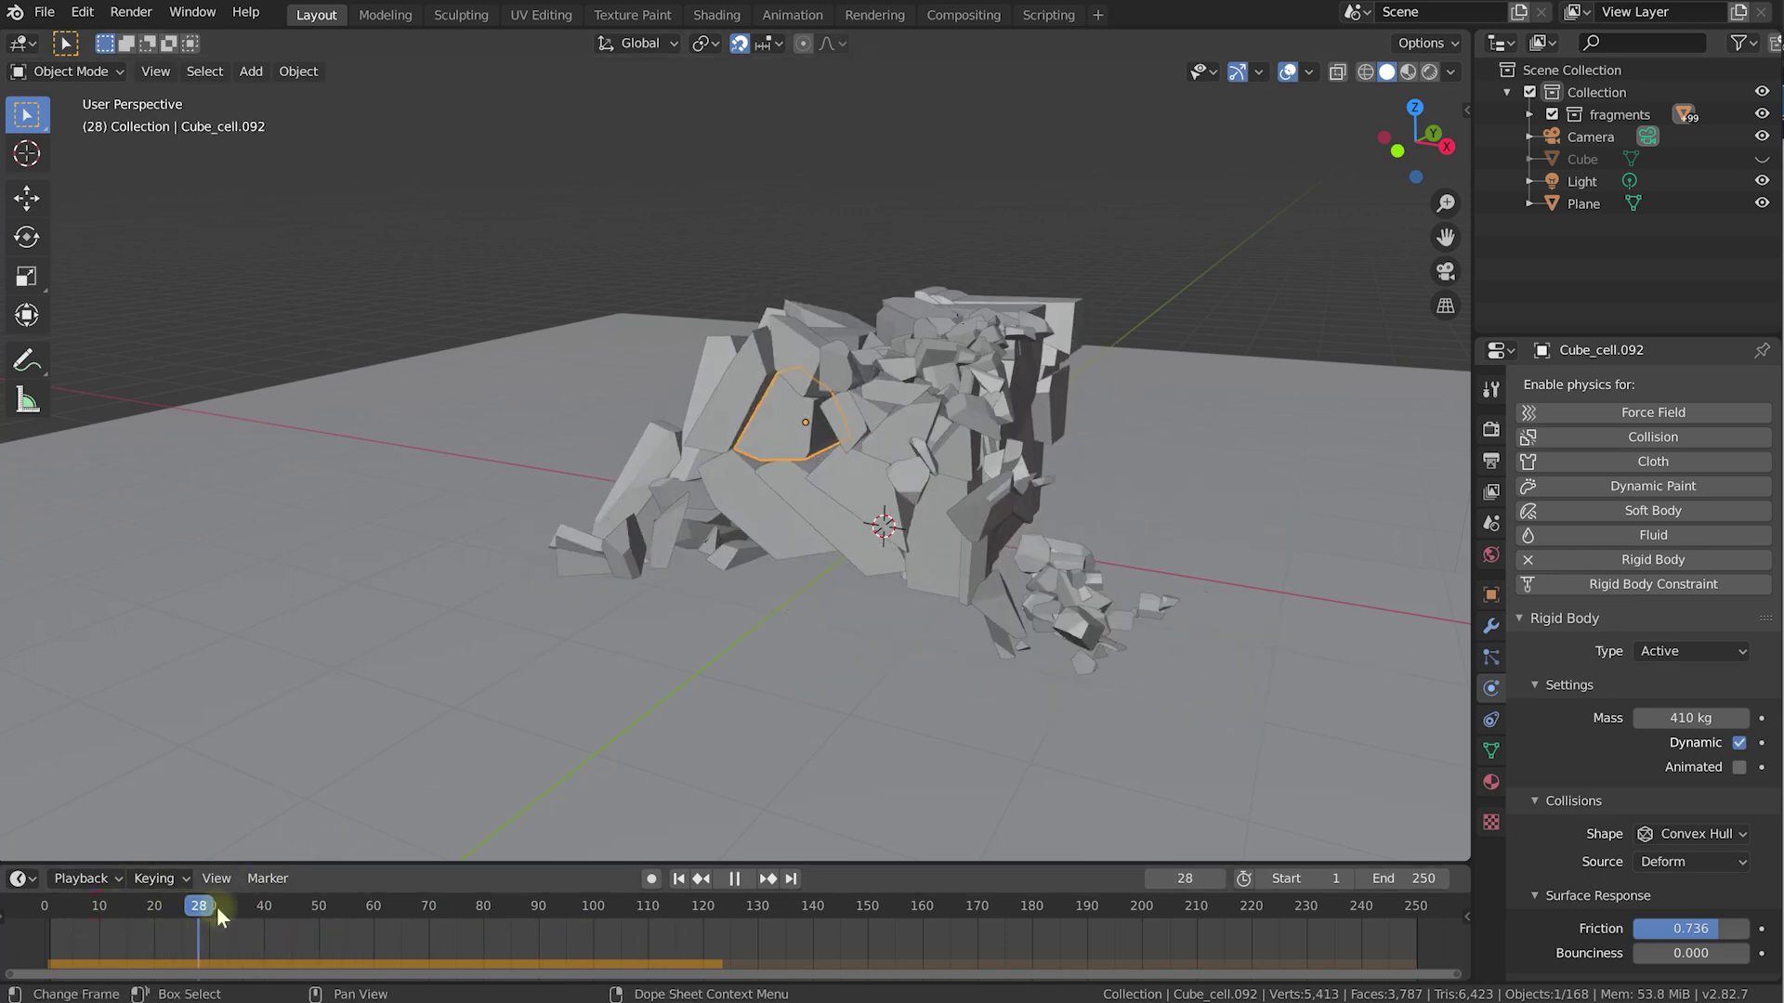
click(73, 922)
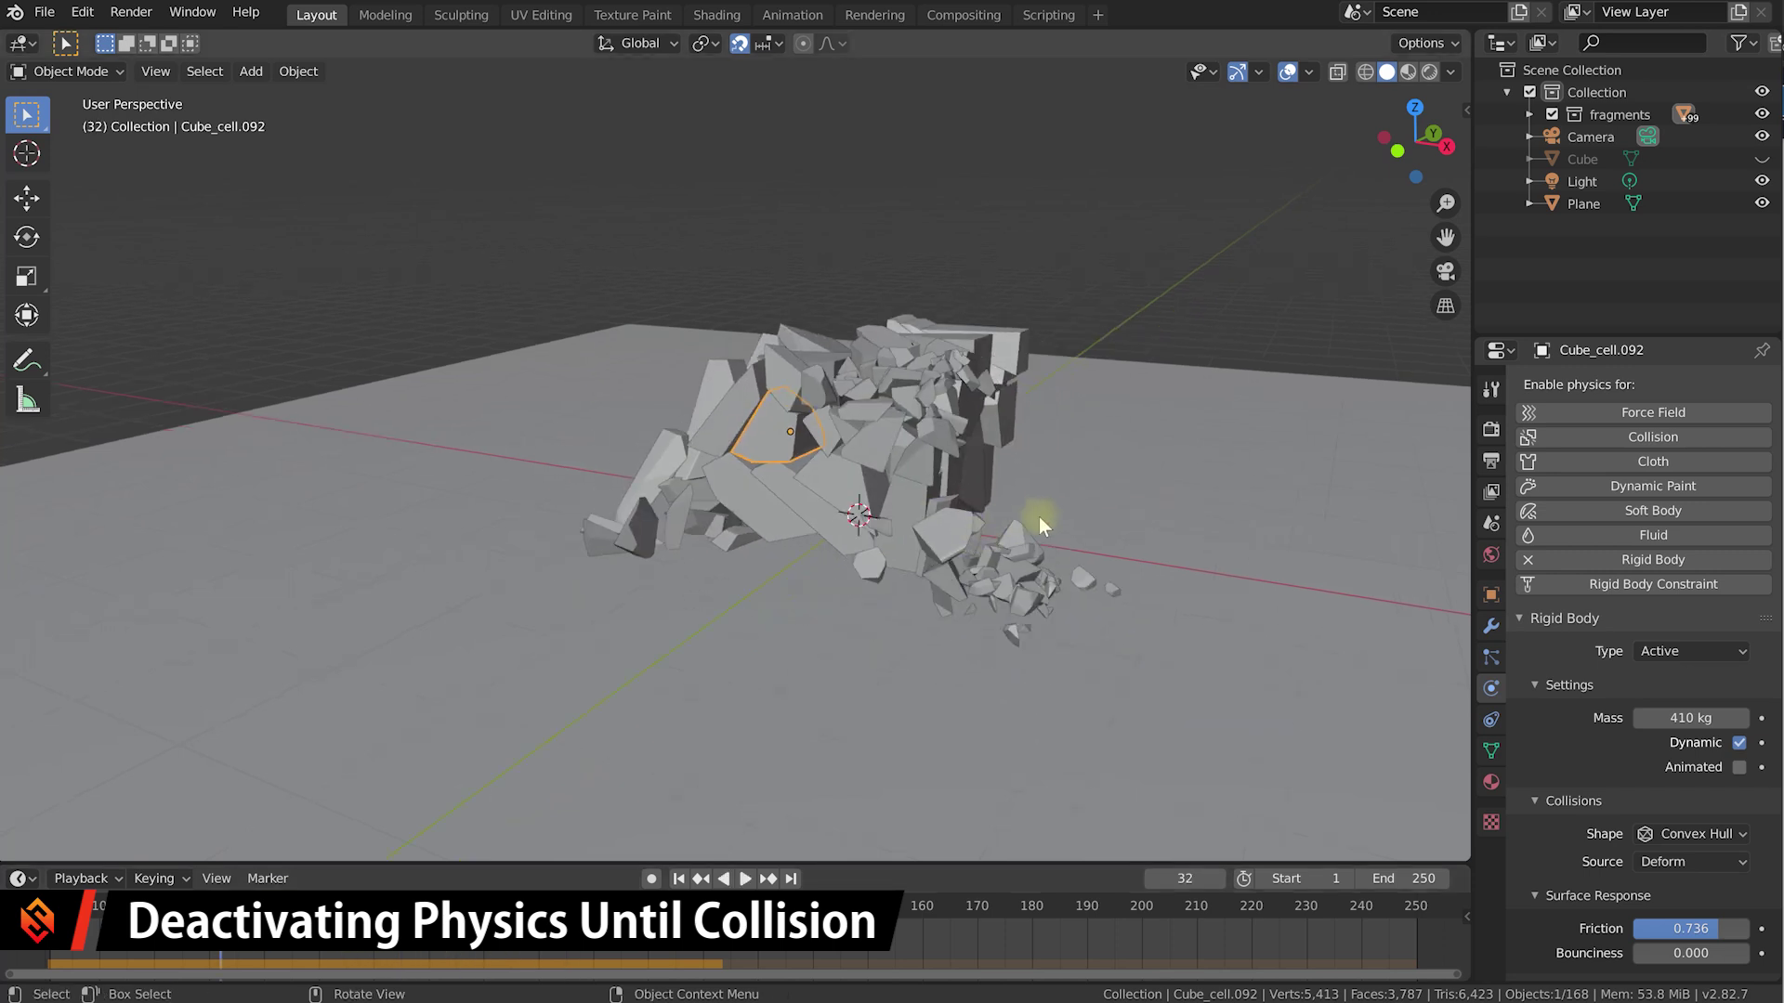
shift+middle_drag(967, 545, 545, 736)
key(shift+Left)
key(space)
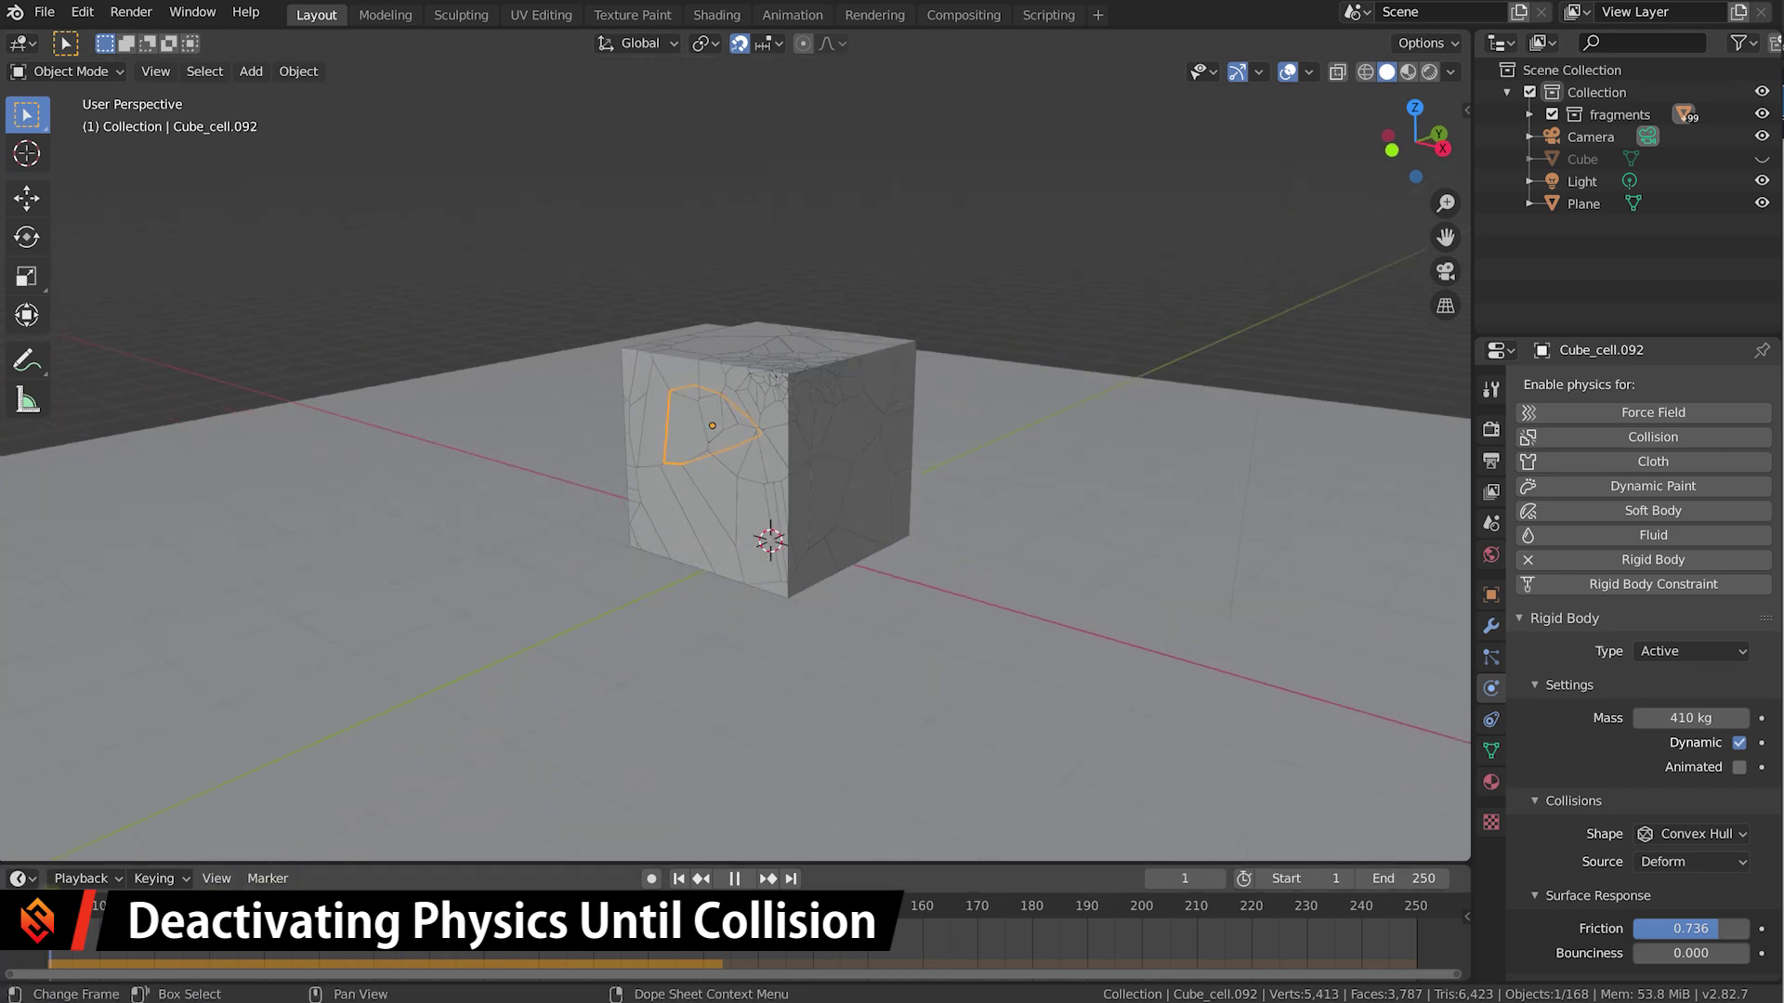
drag(489, 920, 48, 915)
key(space)
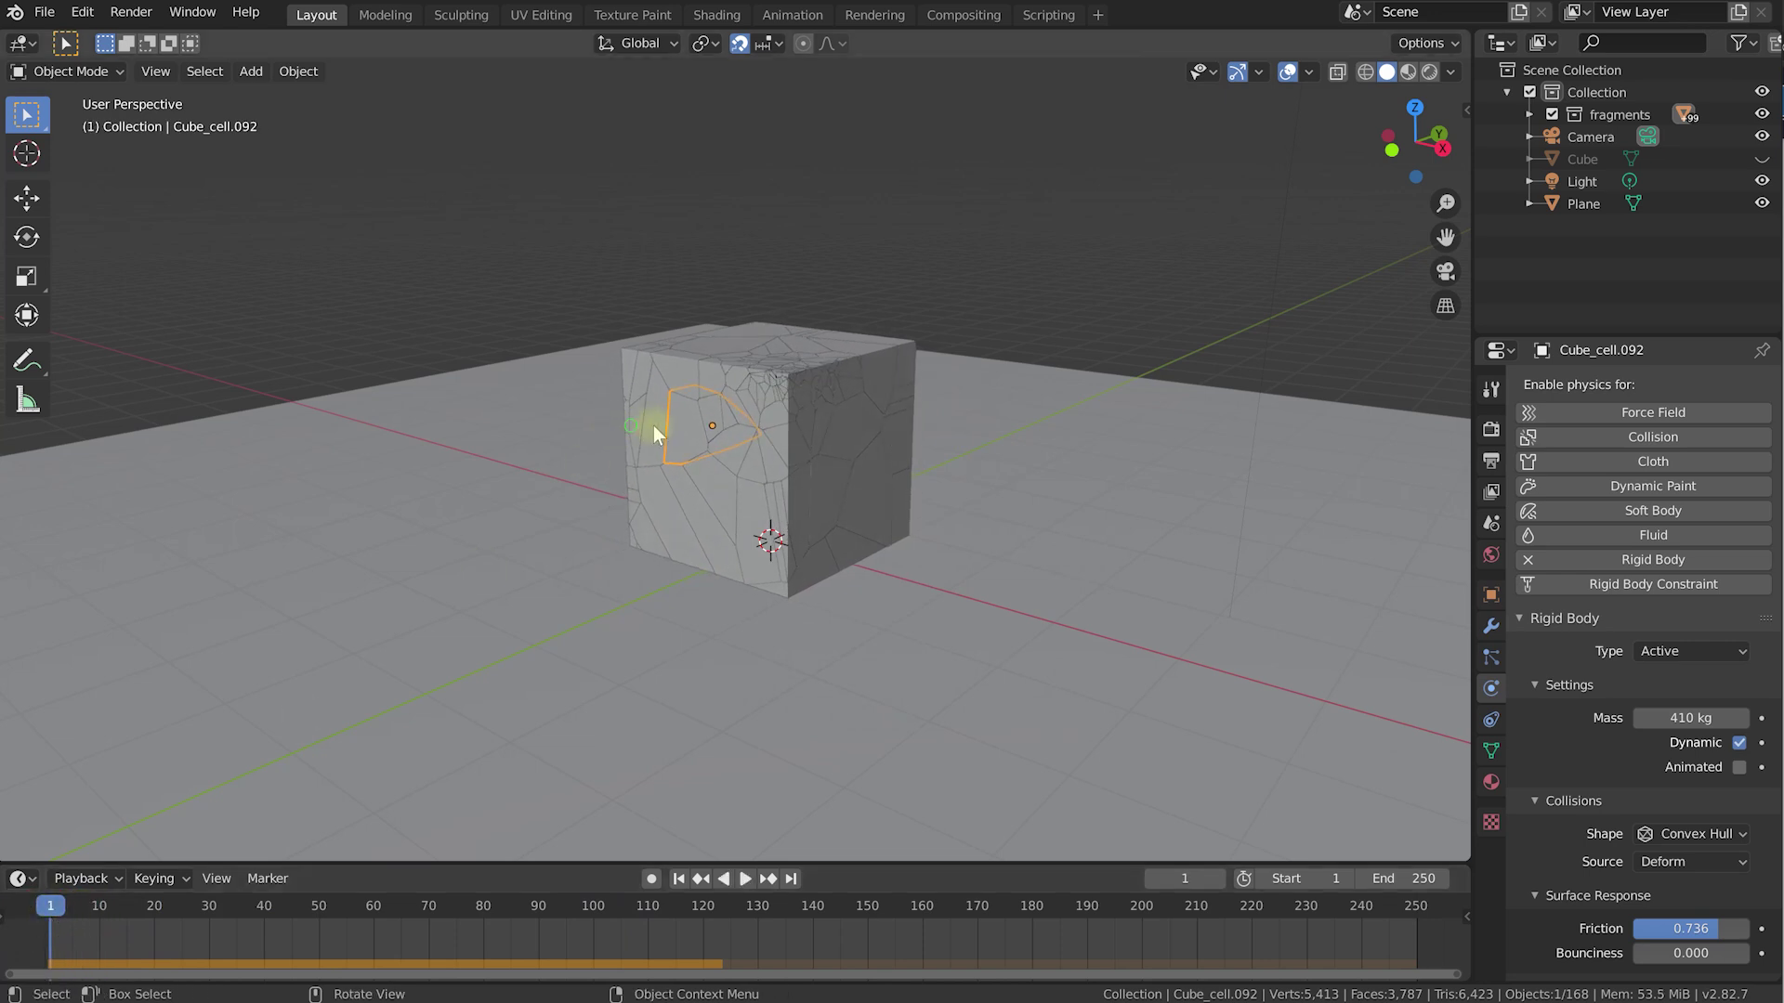
Enable Deactivation with Start Deactivated in the rigid body dynamics of the selected large fragment.
middle_drag(654, 425, 706, 498)
middle_drag(749, 433, 786, 407)
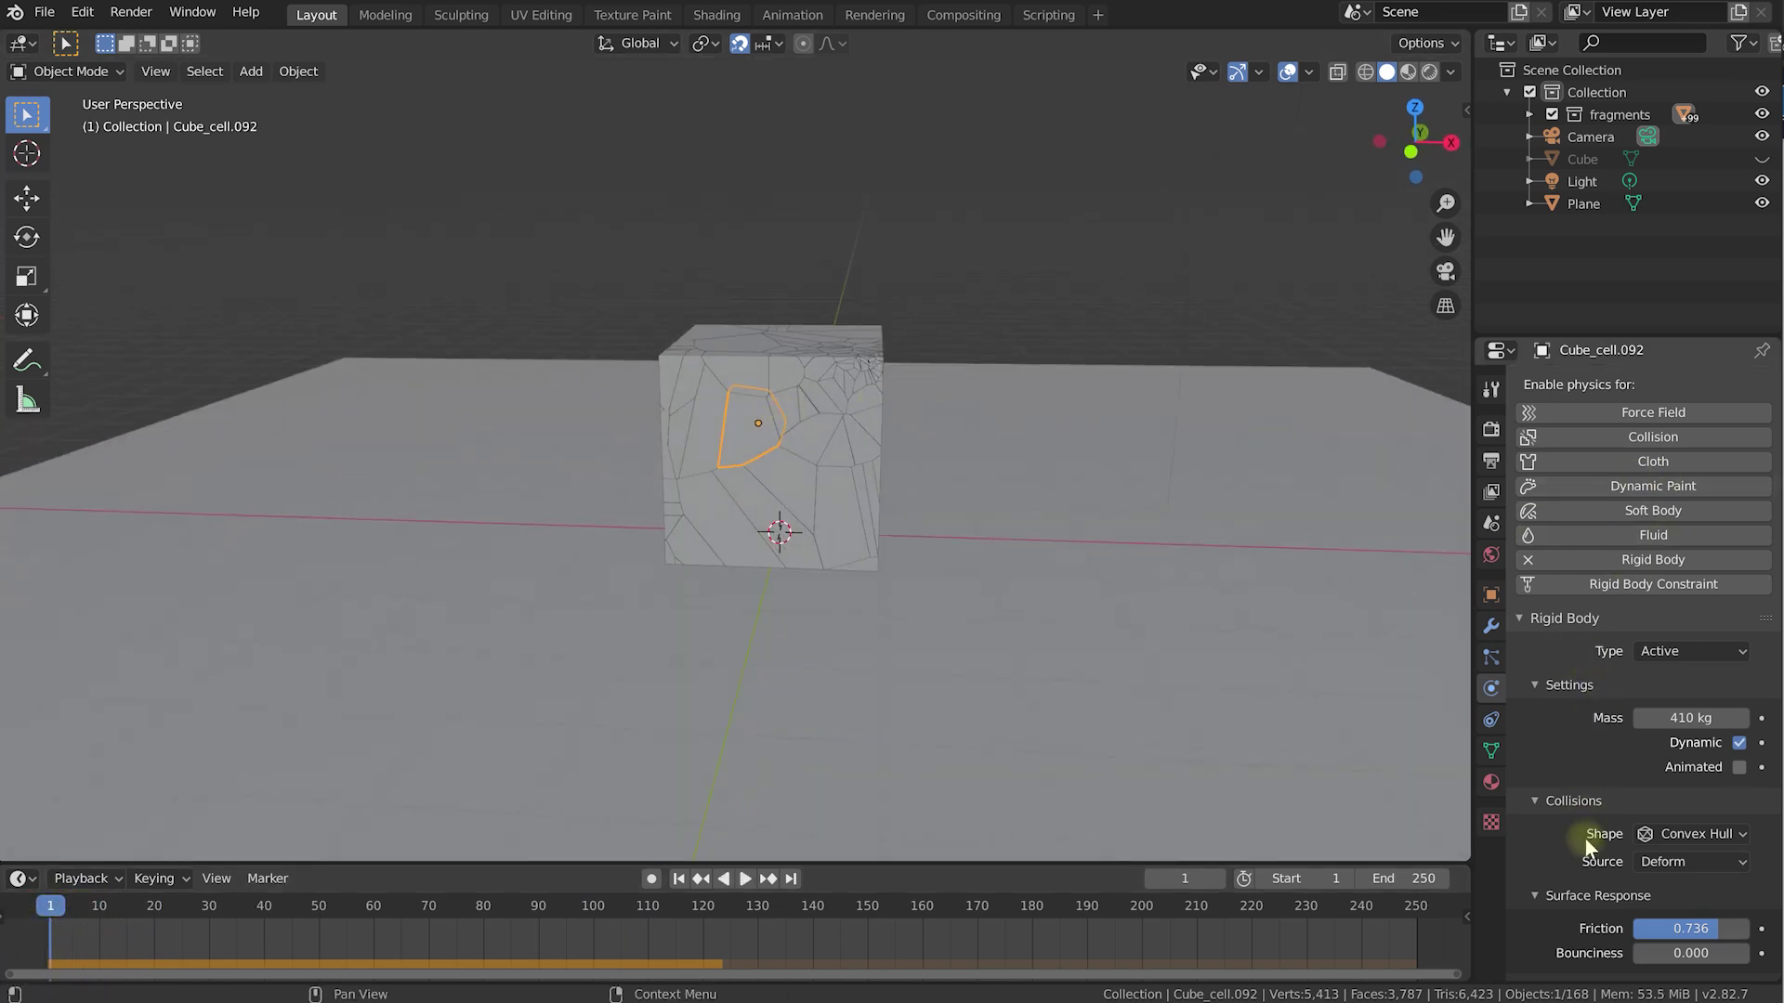
scroll(1584, 799, down, 2)
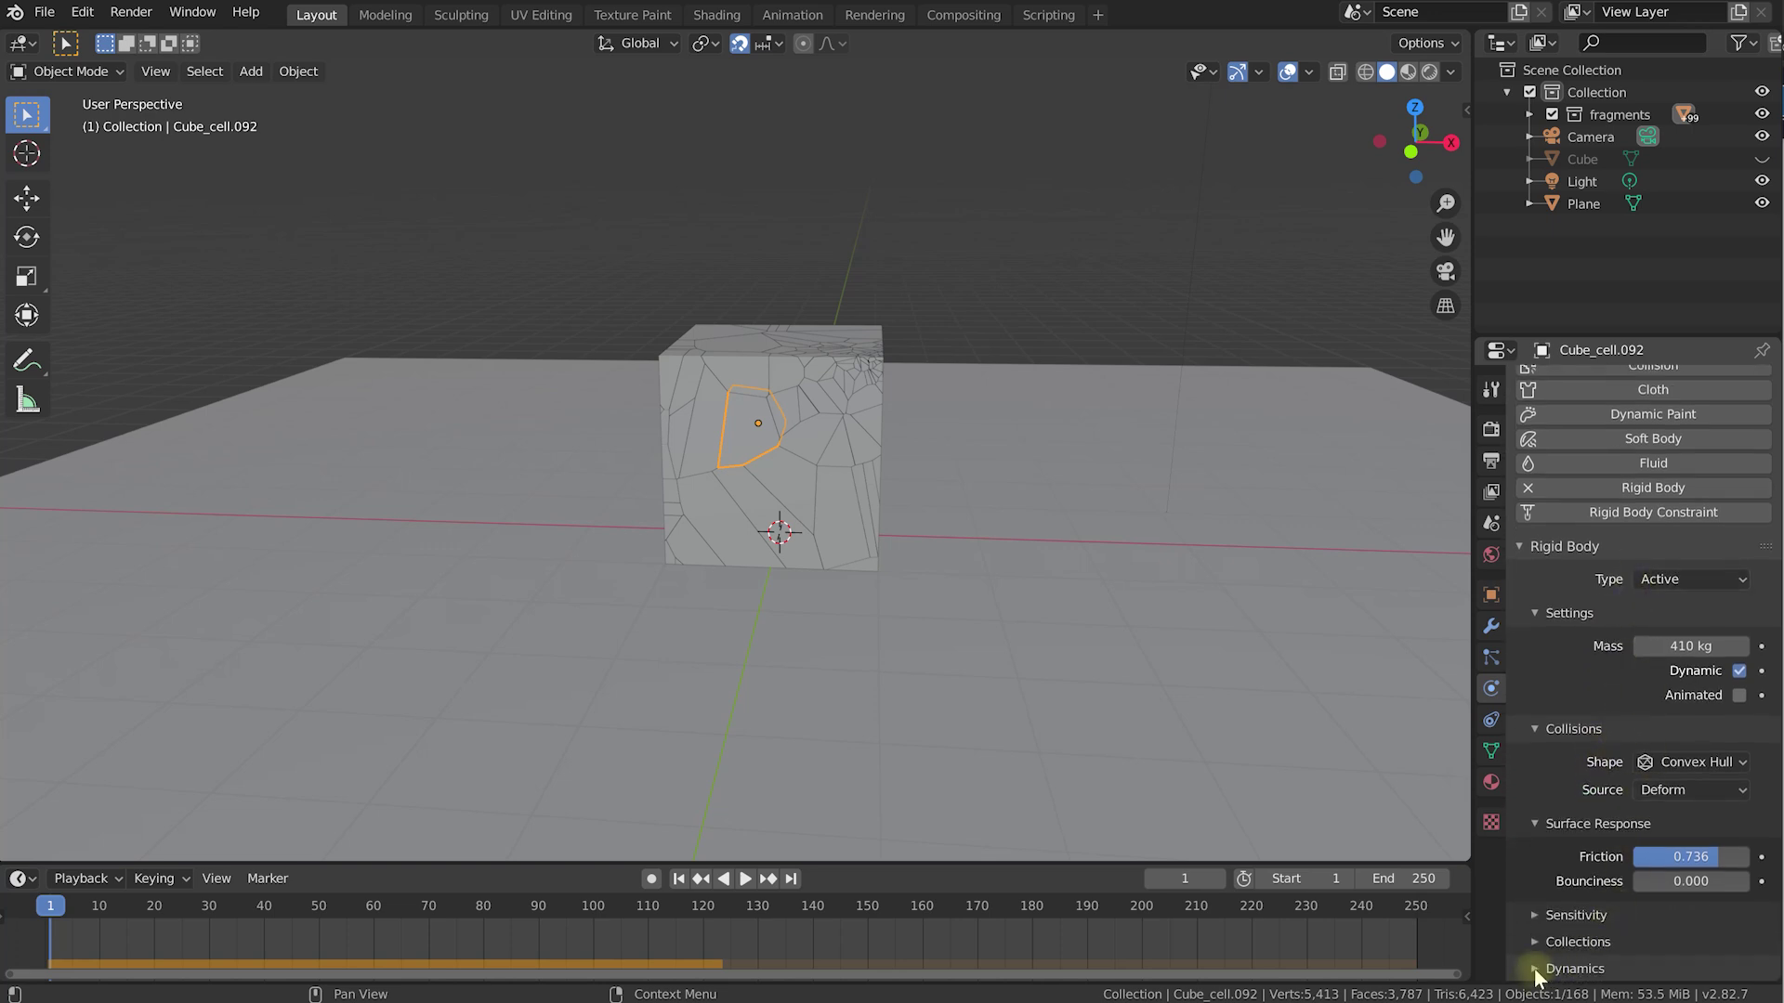
scroll(1642, 945, down, 3)
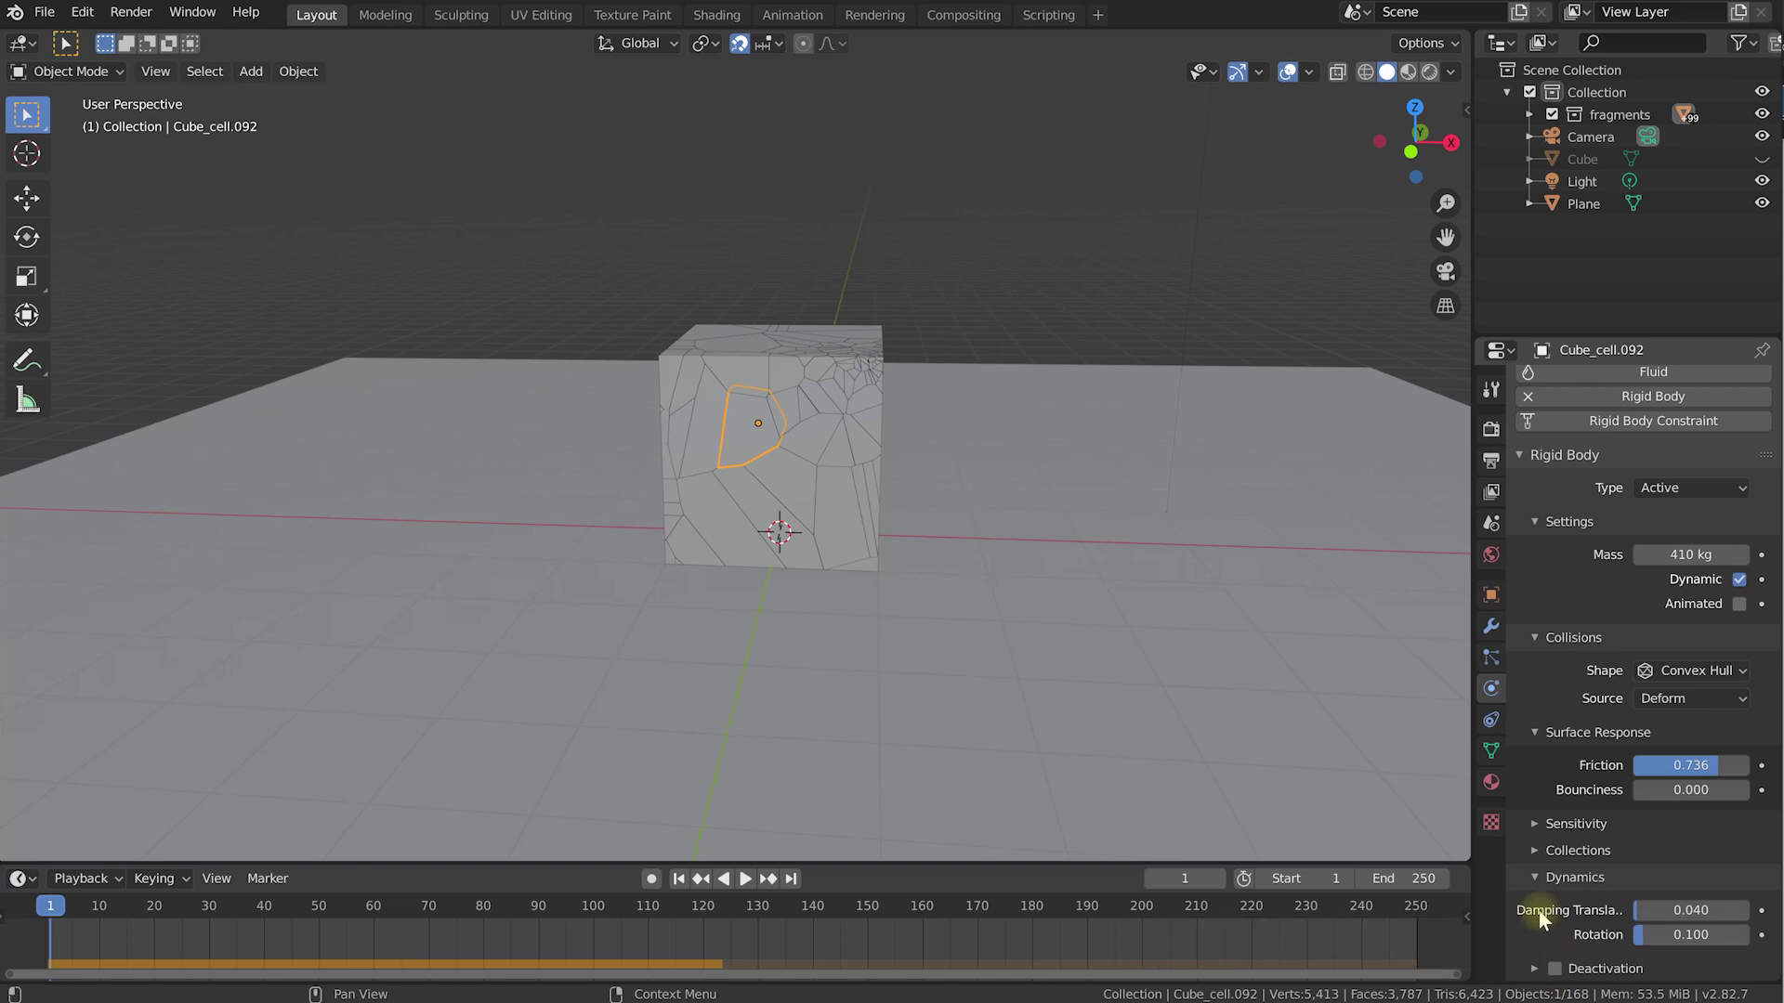
click(1555, 969)
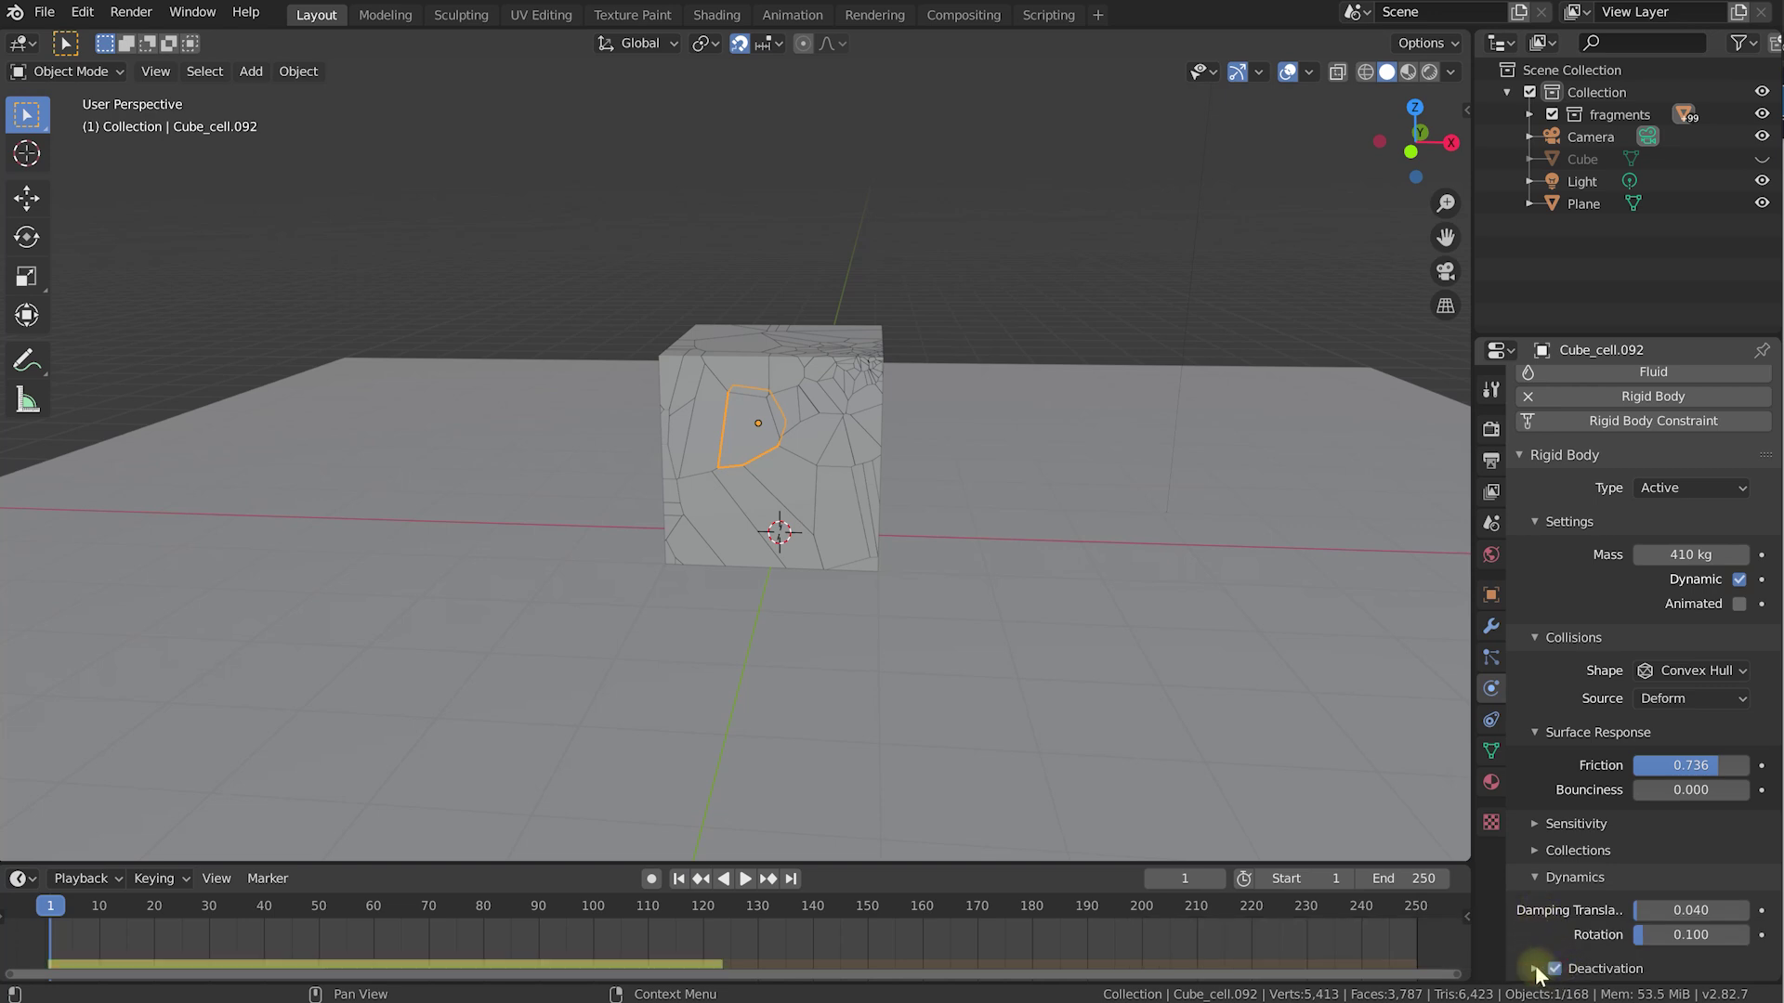
click(1531, 969)
scroll(1580, 734, down, 2)
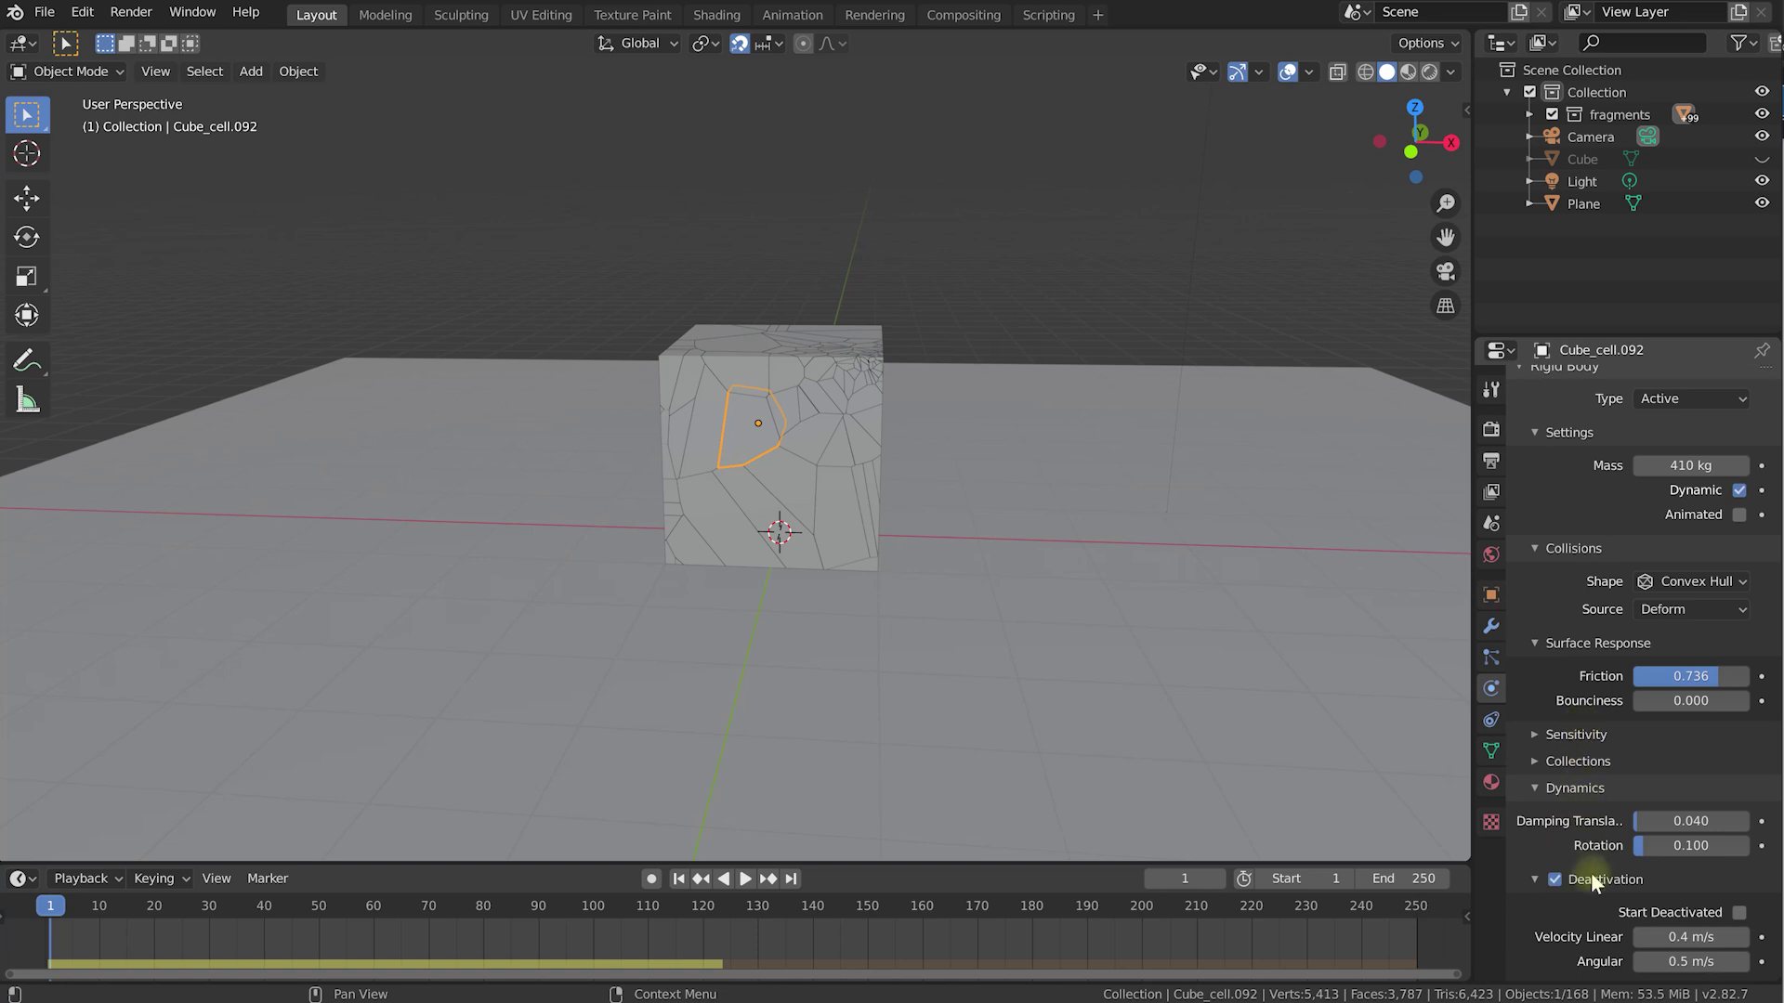
click(1738, 913)
Select all objects in the fragments collection and copy the active fragment's rigid body settings to them.
middle_drag(888, 621, 723, 418)
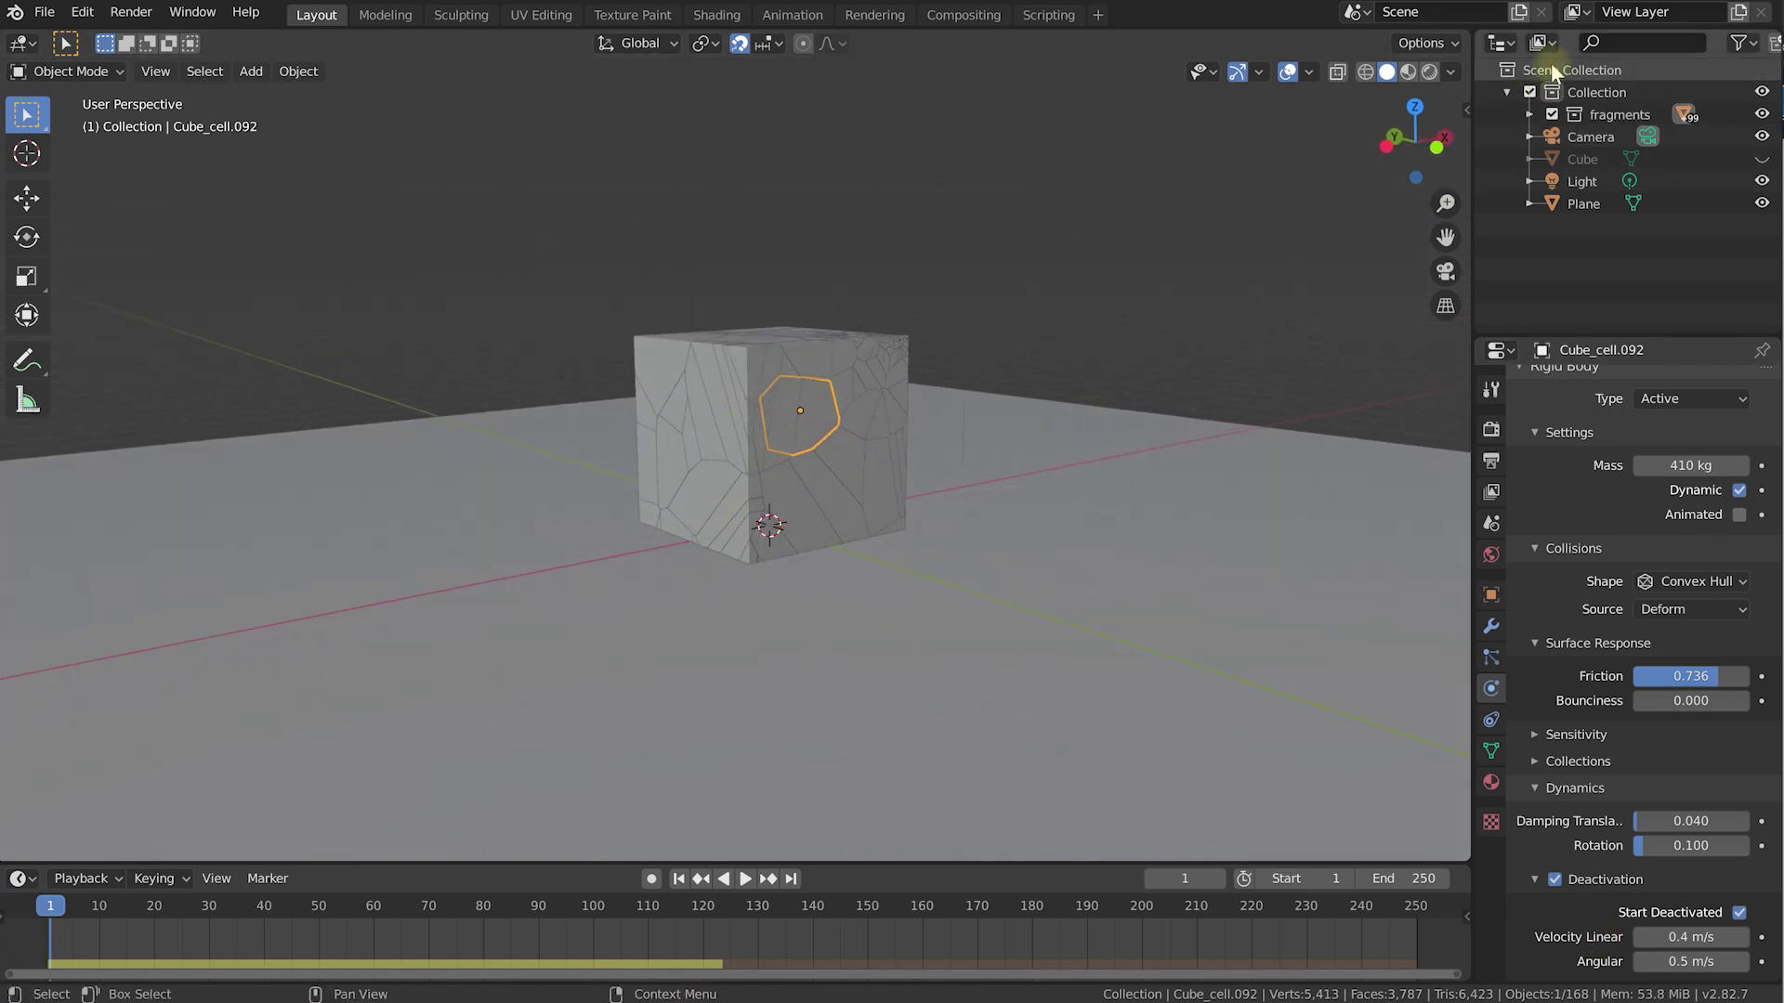
right_click(1607, 115)
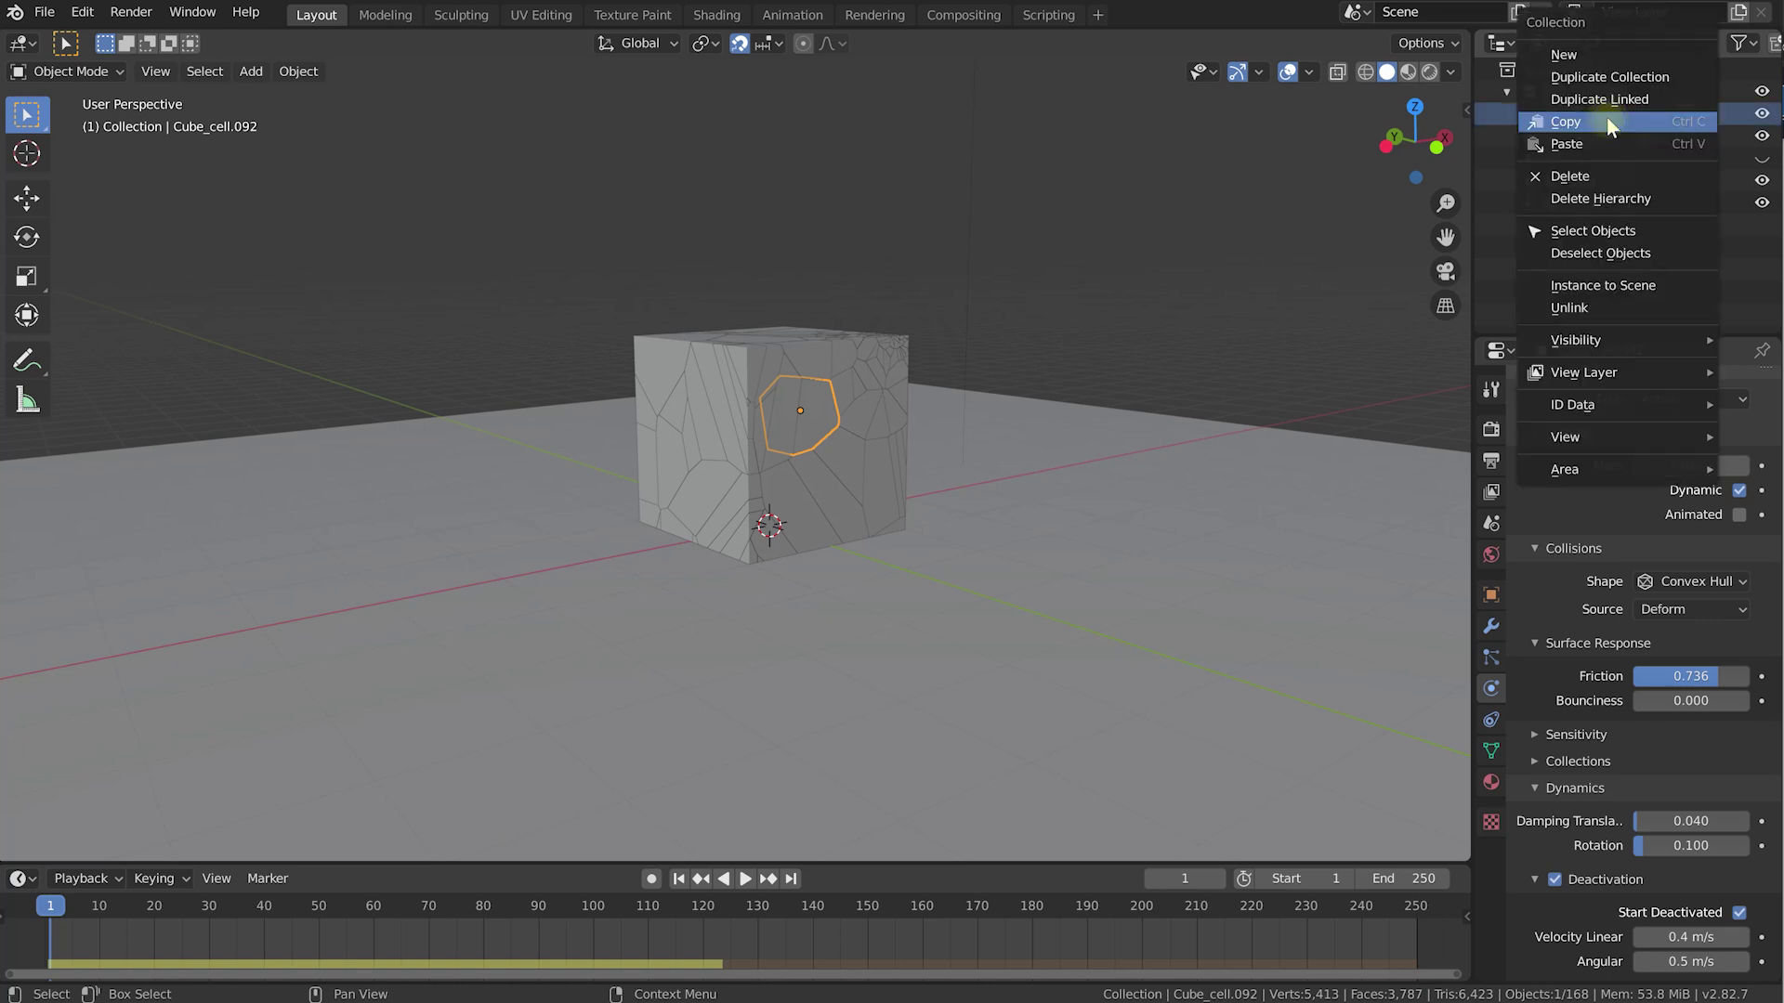
click(1652, 229)
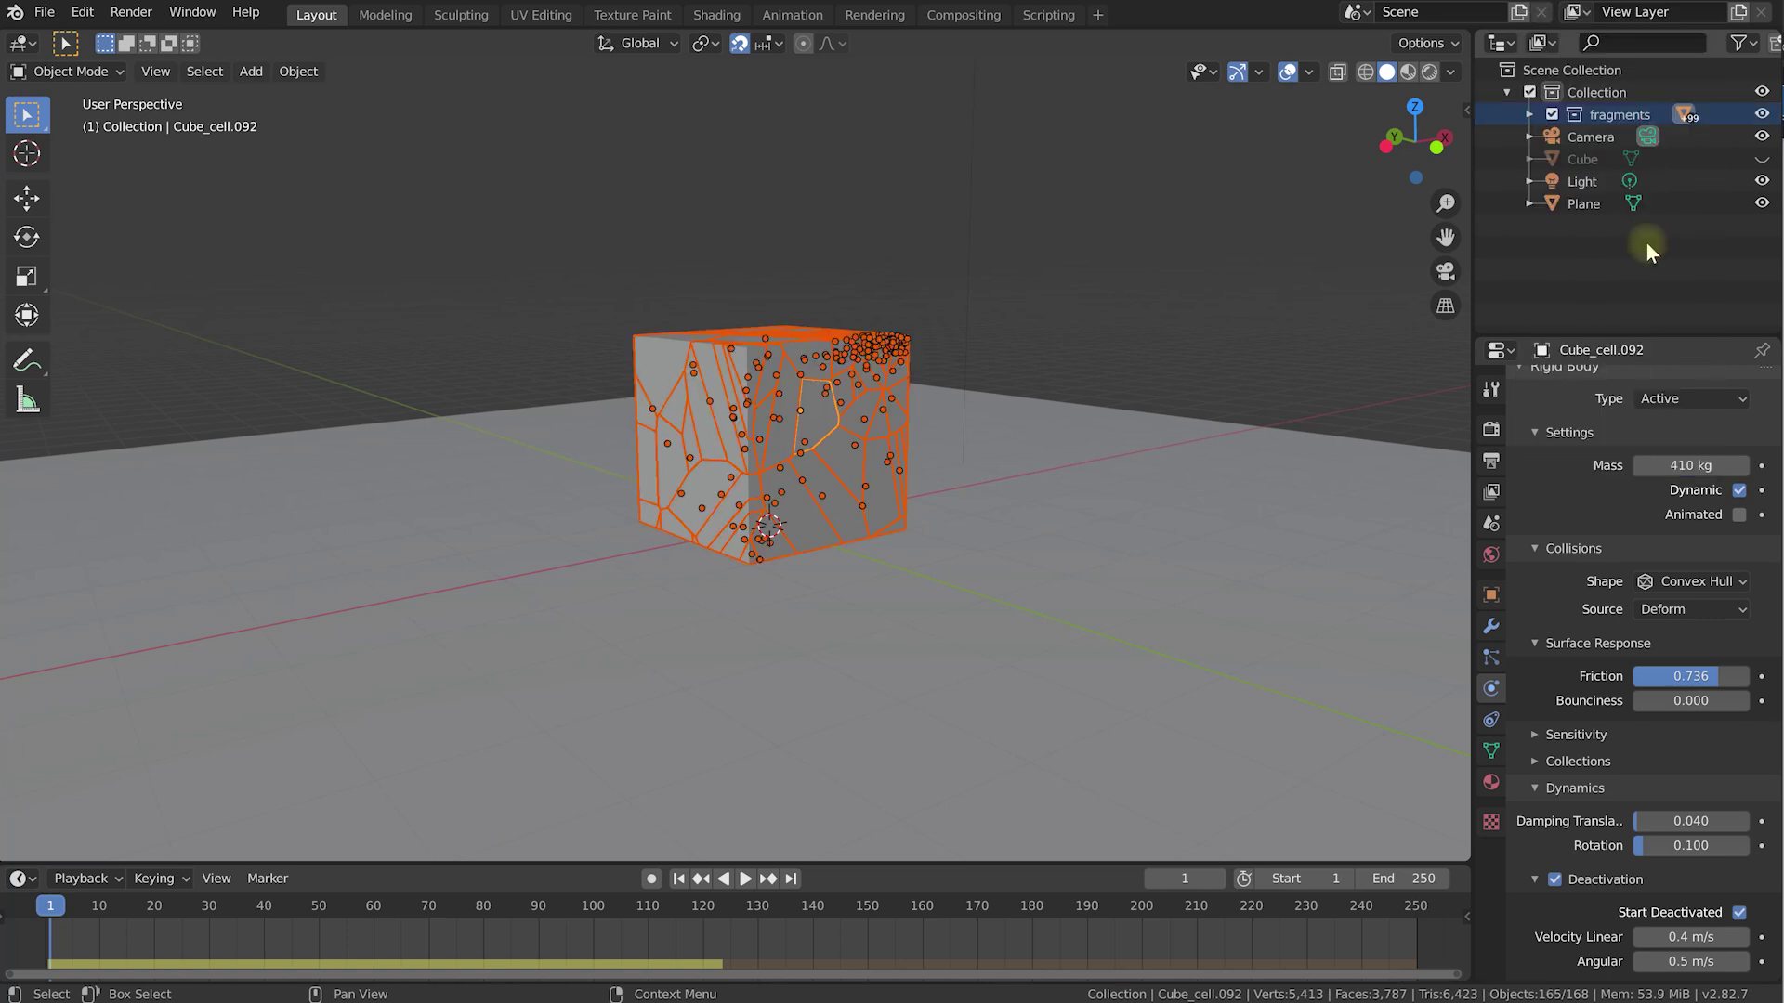
click(302, 81)
mouse_move(345, 595)
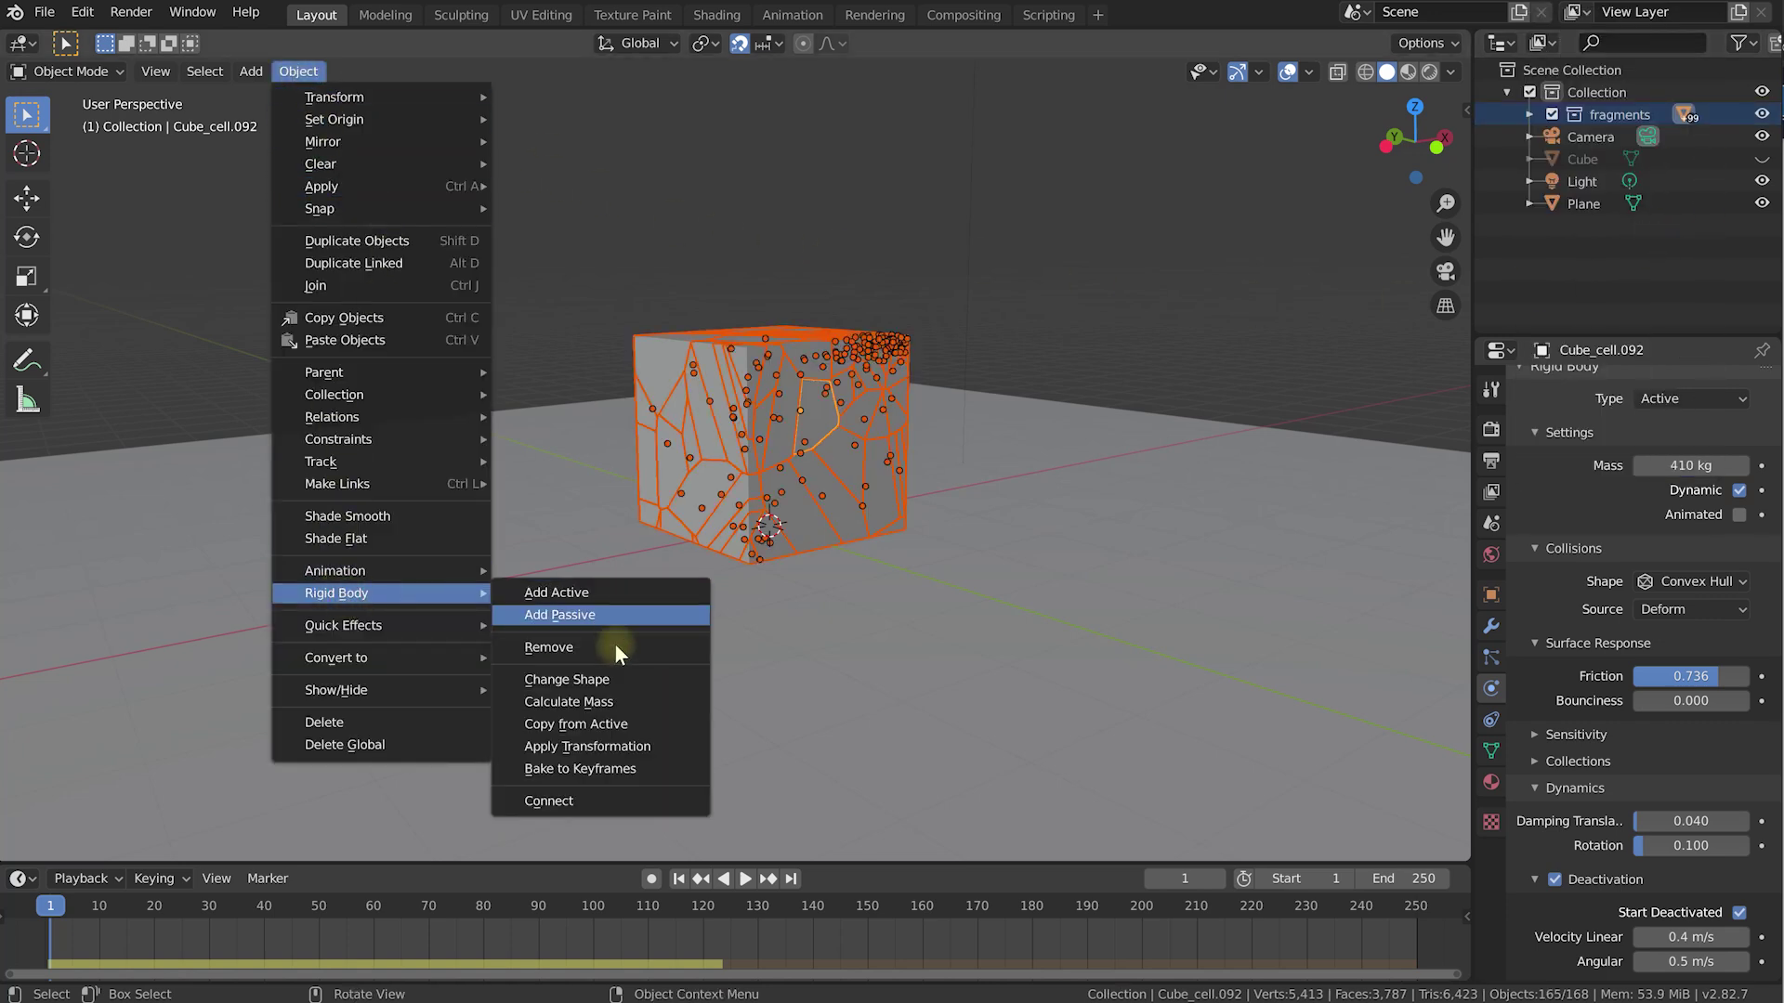
click(607, 729)
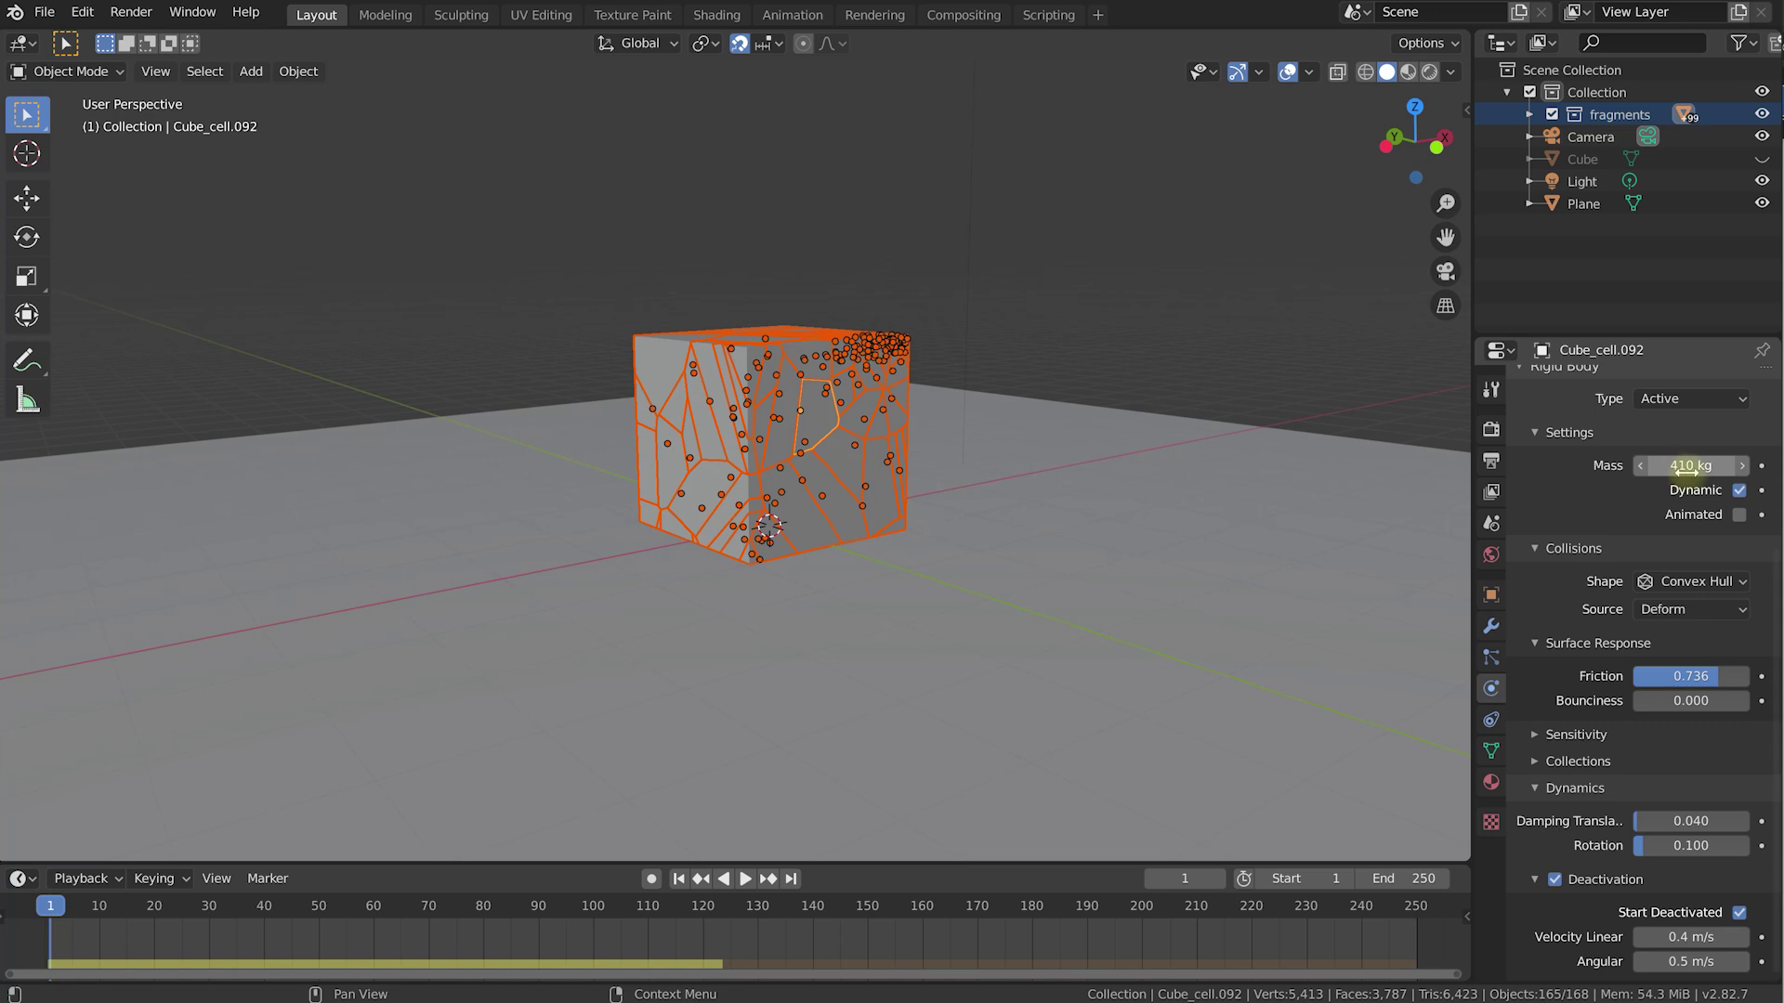
Recalculate the masses of all selected fragments with the Brick (Pressed) preset.
middle_drag(697, 409, 699, 288)
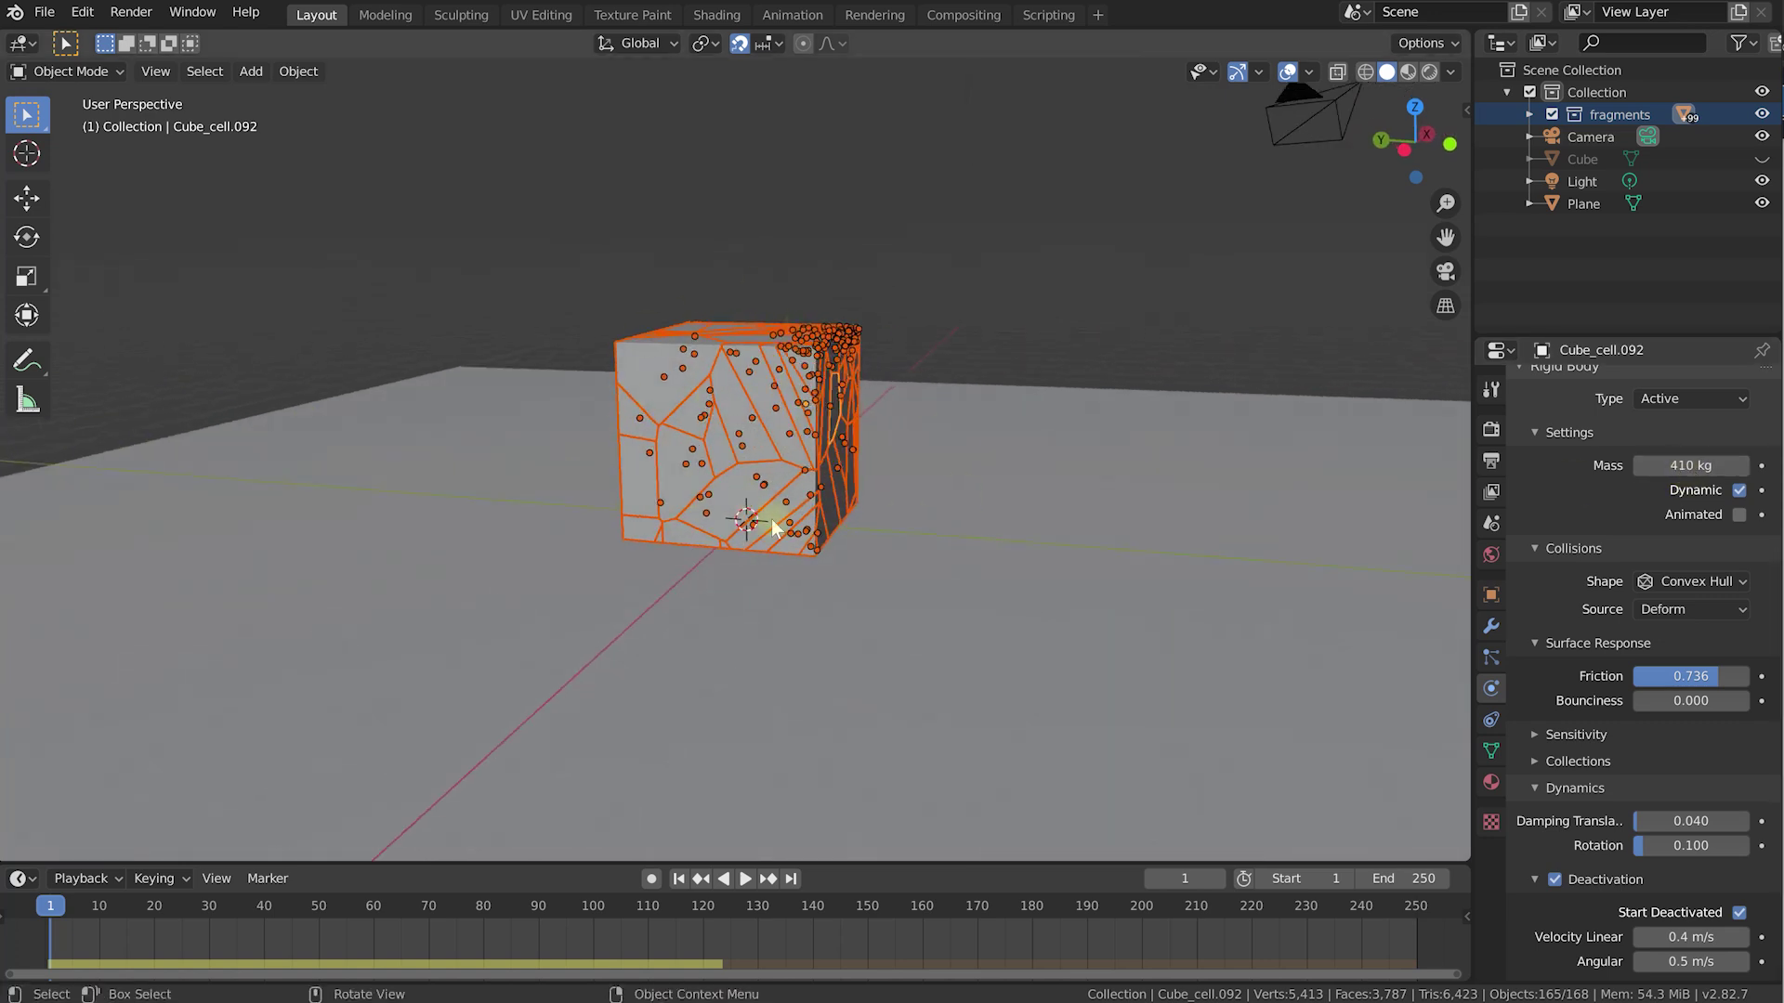
mouse_move(883, 455)
middle_down()
mouse_move(823, 449)
mouse_move(893, 427)
middle_up()
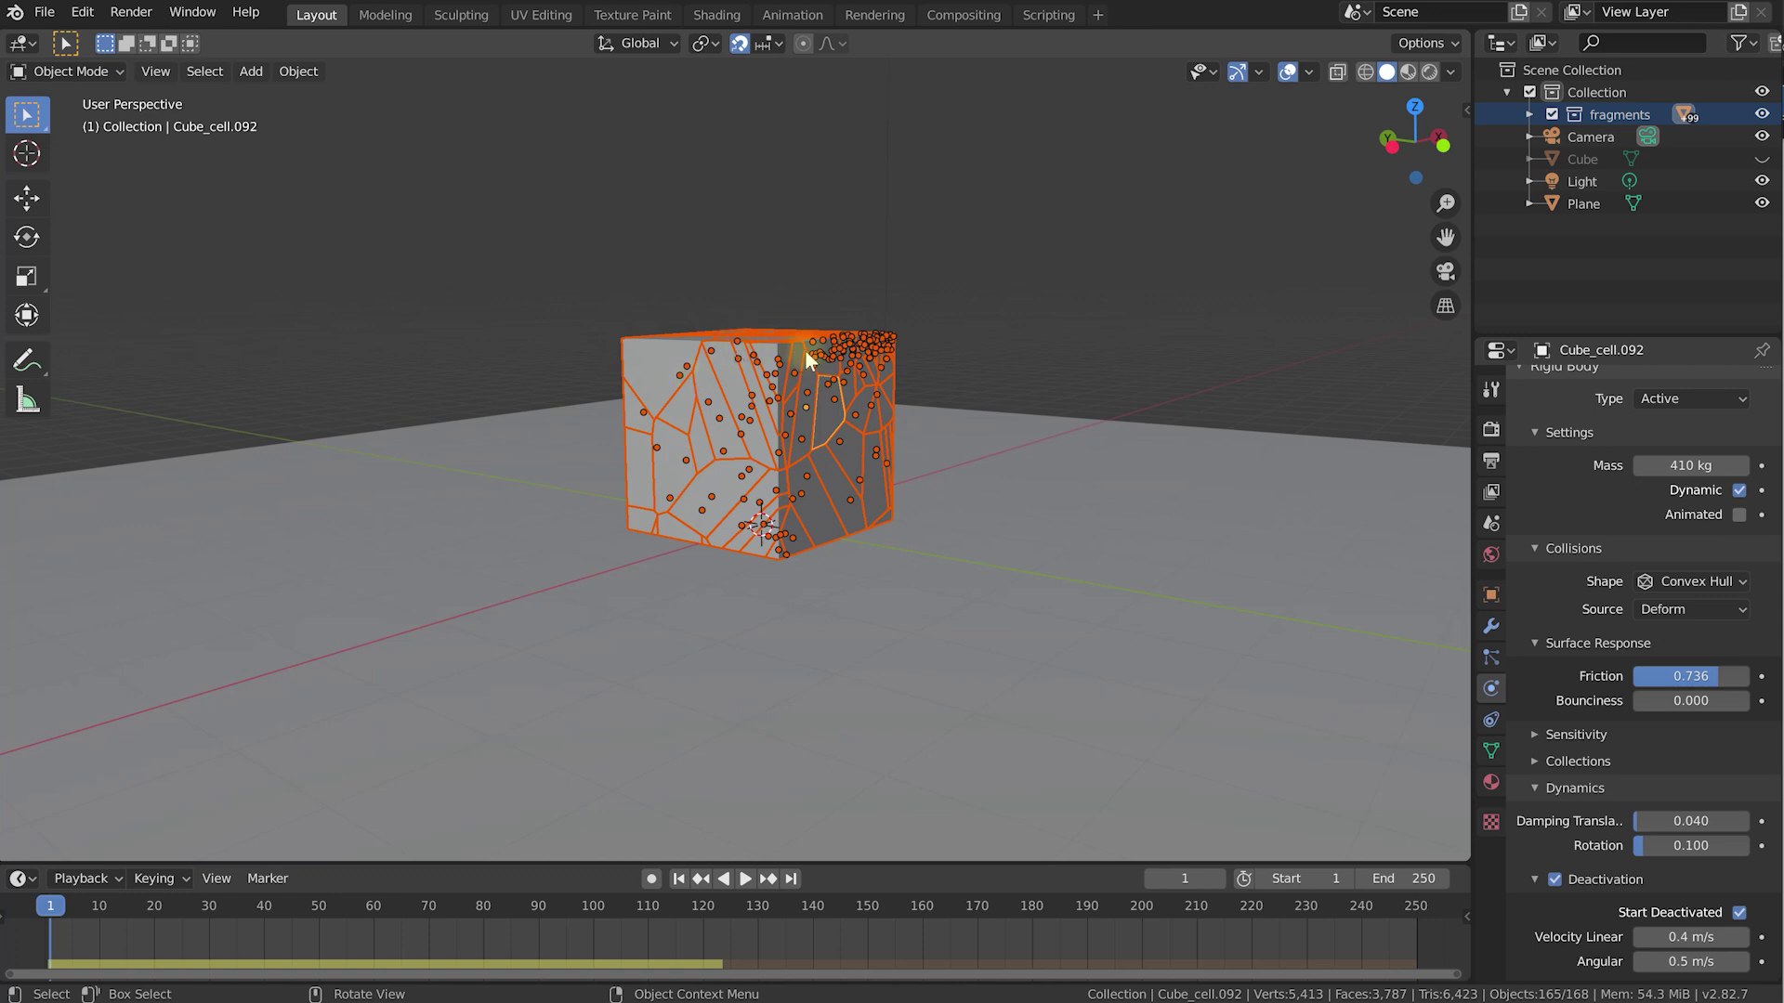
click(298, 71)
mouse_move(357, 593)
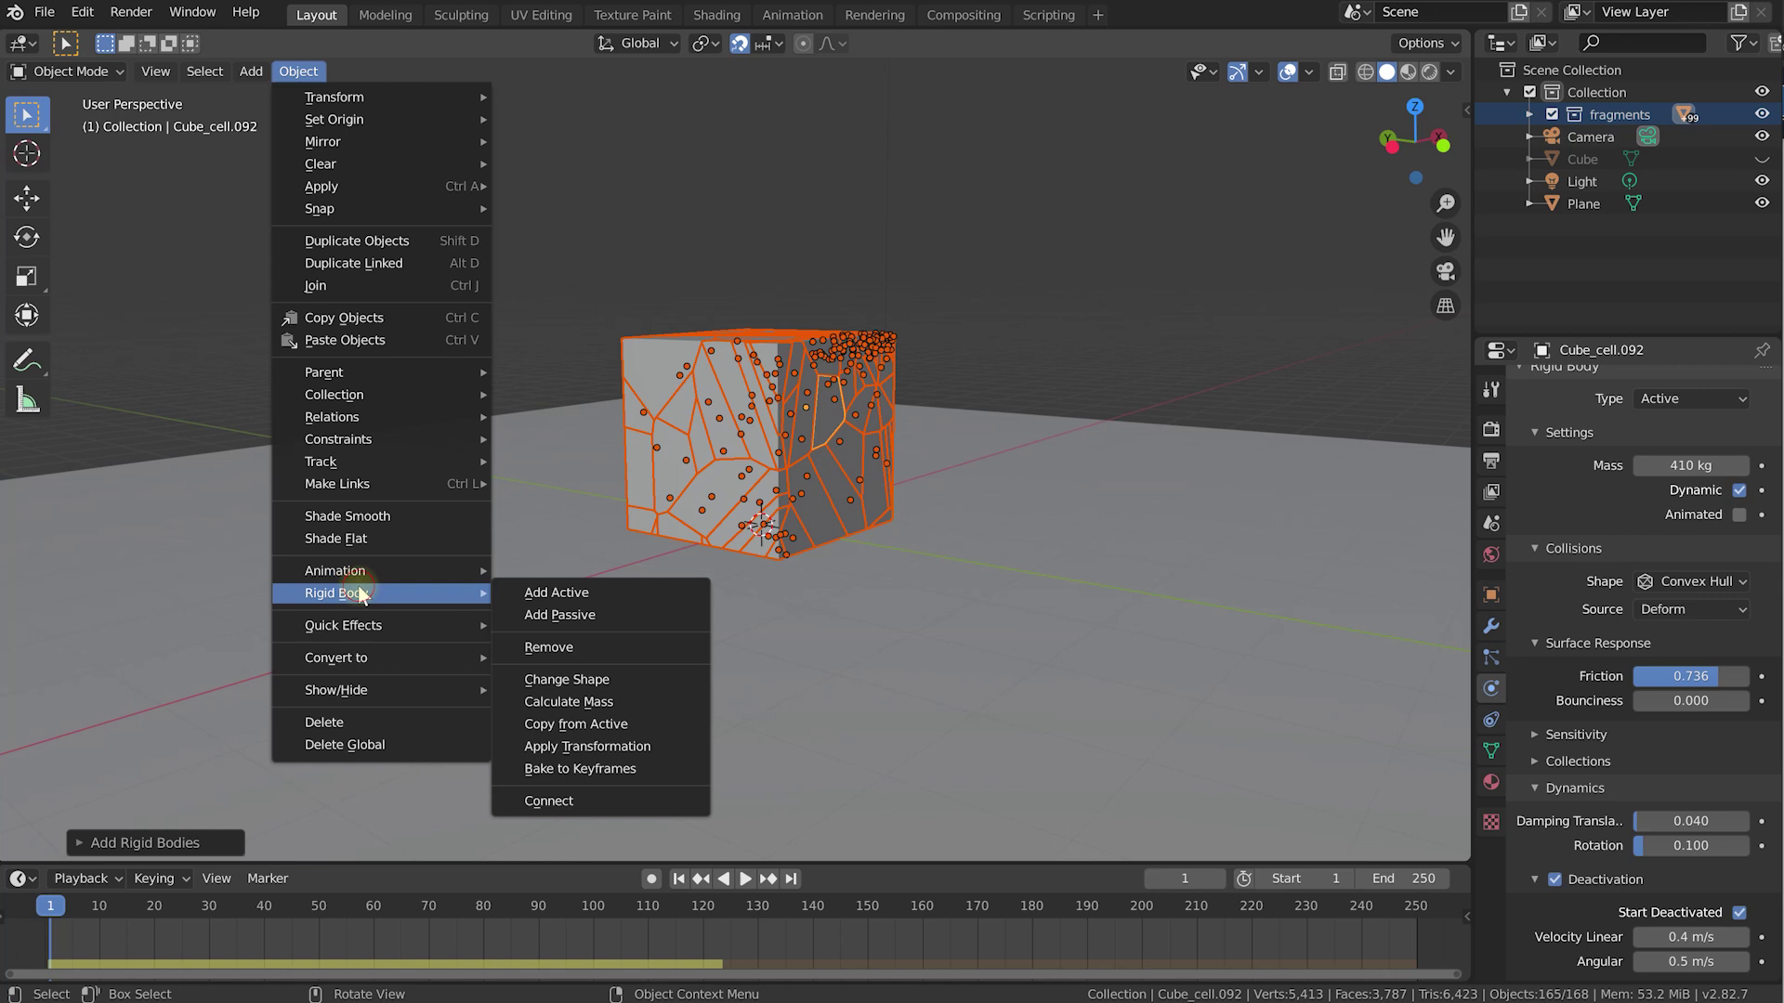
click(566, 701)
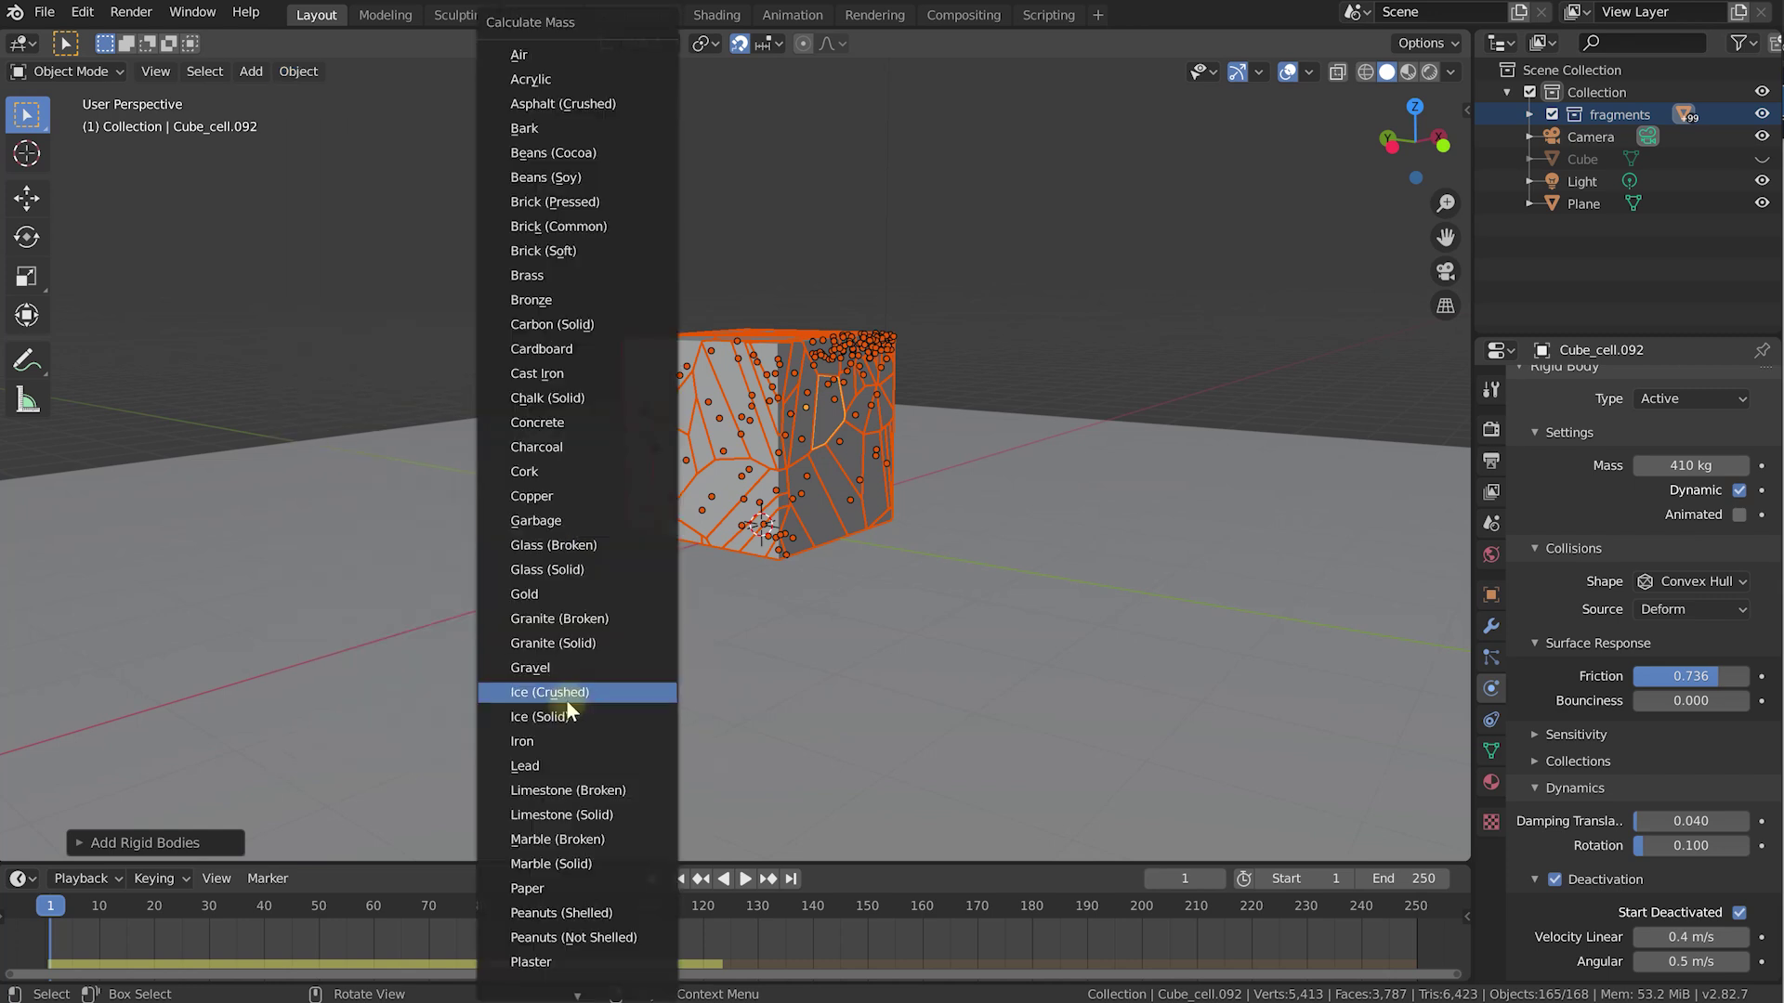
click(546, 201)
Select several large fragments and a tiny corner fragment in turn to check their individual masses and deactivation settings.
middle_drag(844, 309, 817, 360)
click(862, 388)
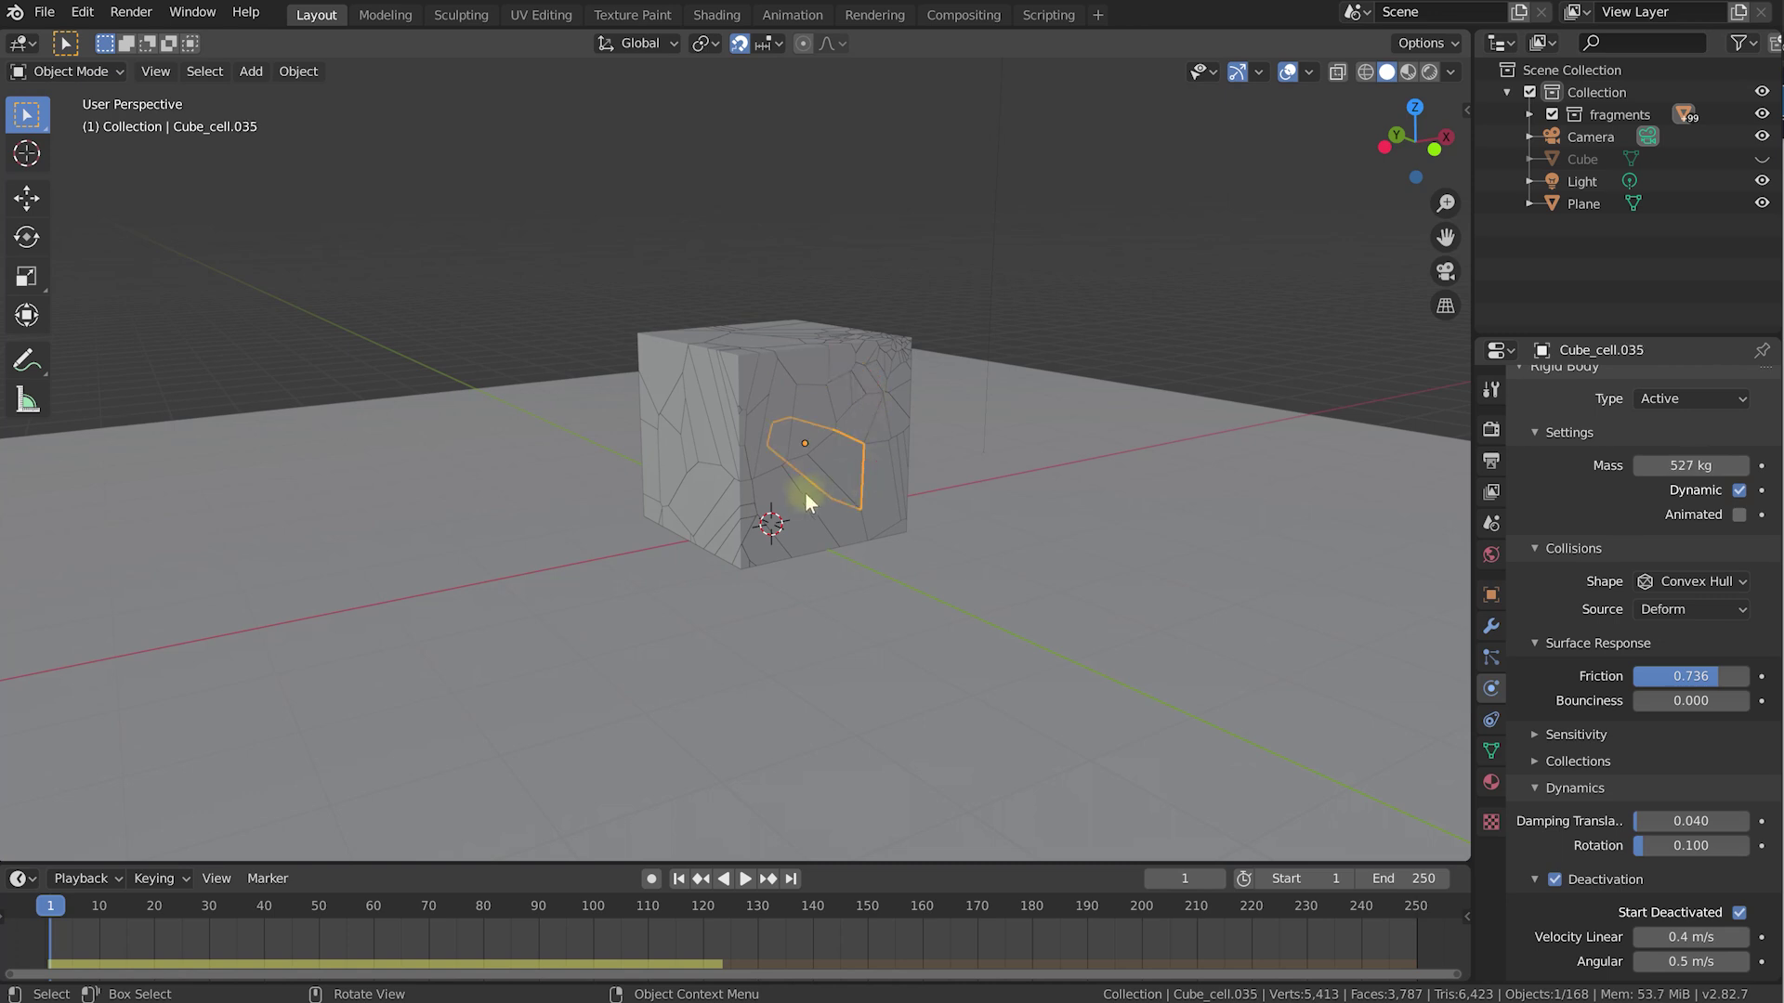
click(734, 417)
click(801, 398)
click(881, 355)
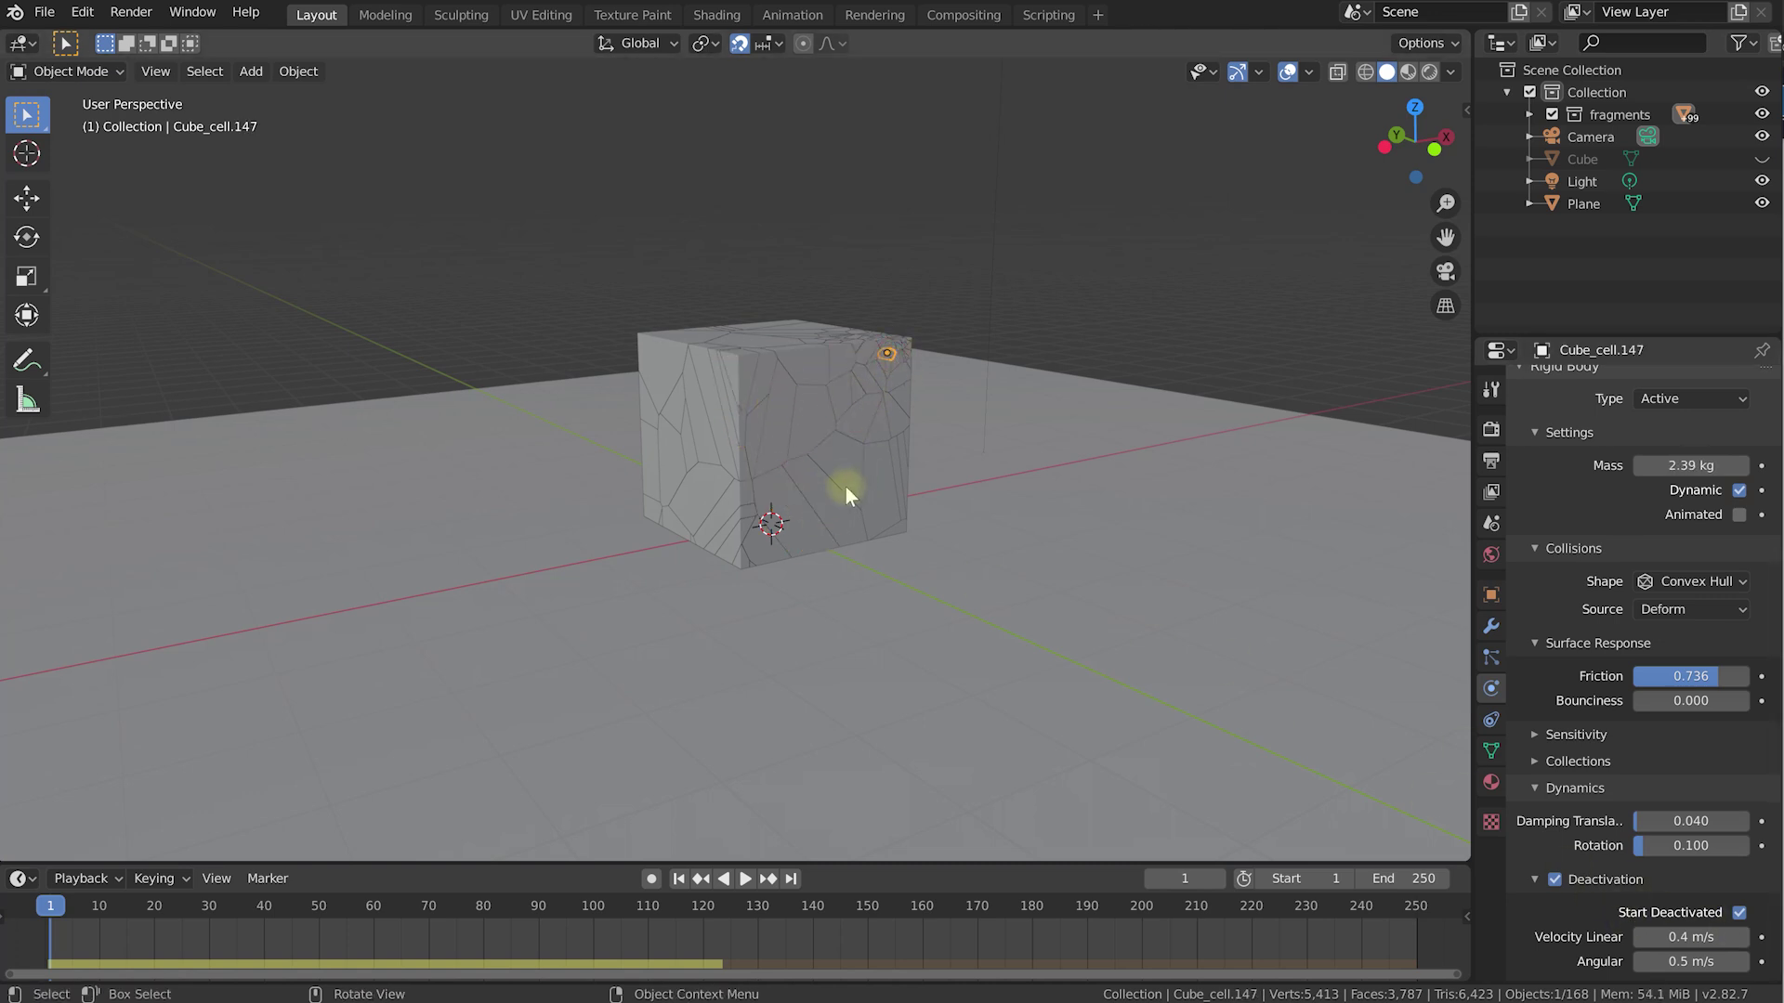
Play the simulation from the first frame to check the deactivated fragments, stop it, and return to frame 1.
key(shift+Left)
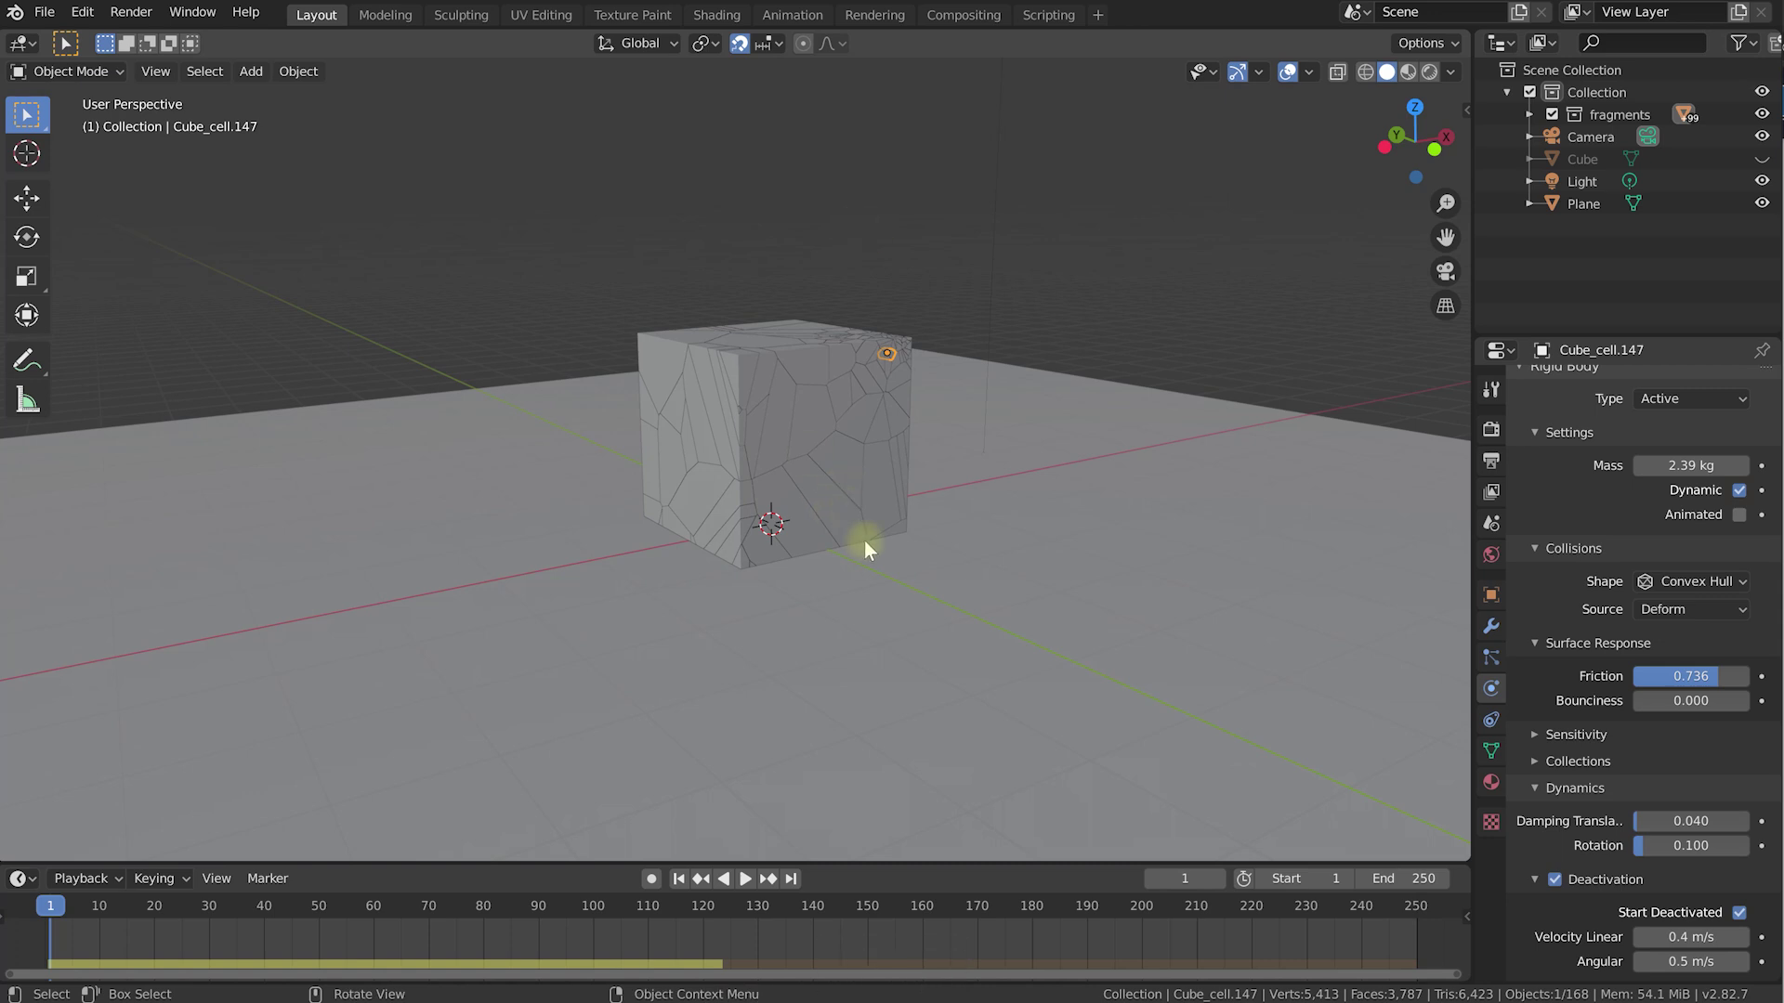
key(space)
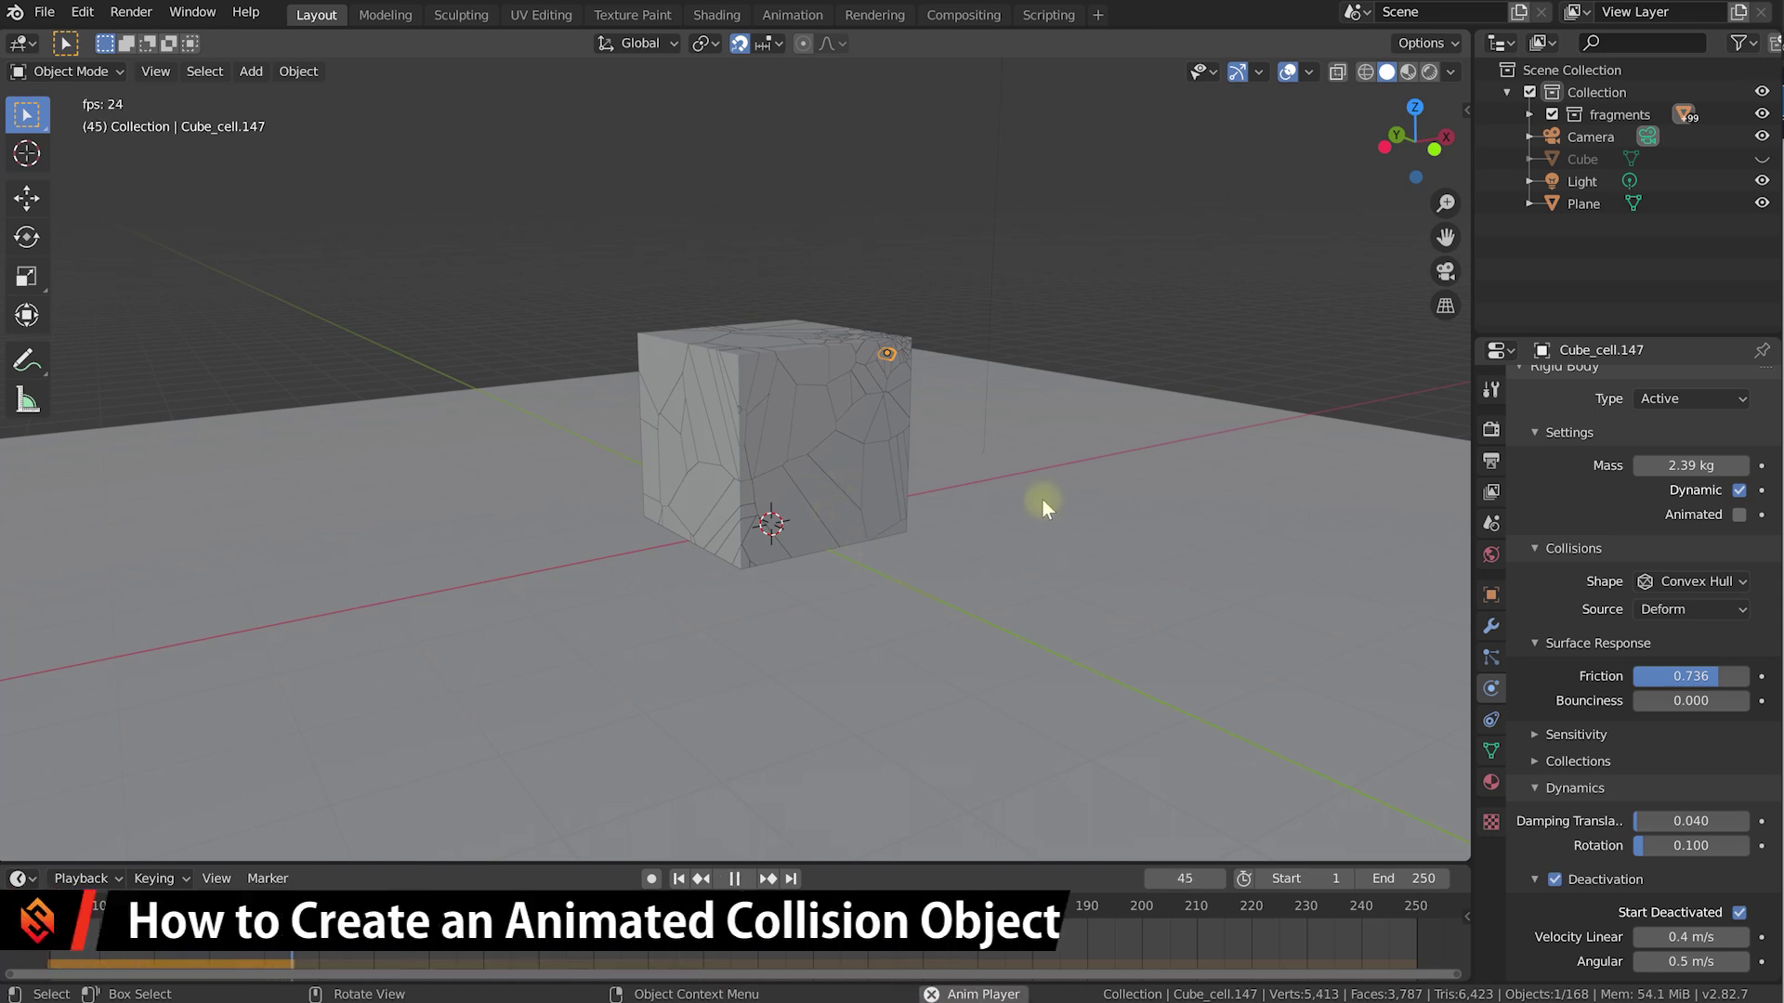
key(space)
middle_drag(1078, 493, 927, 500)
key(shift+Left)
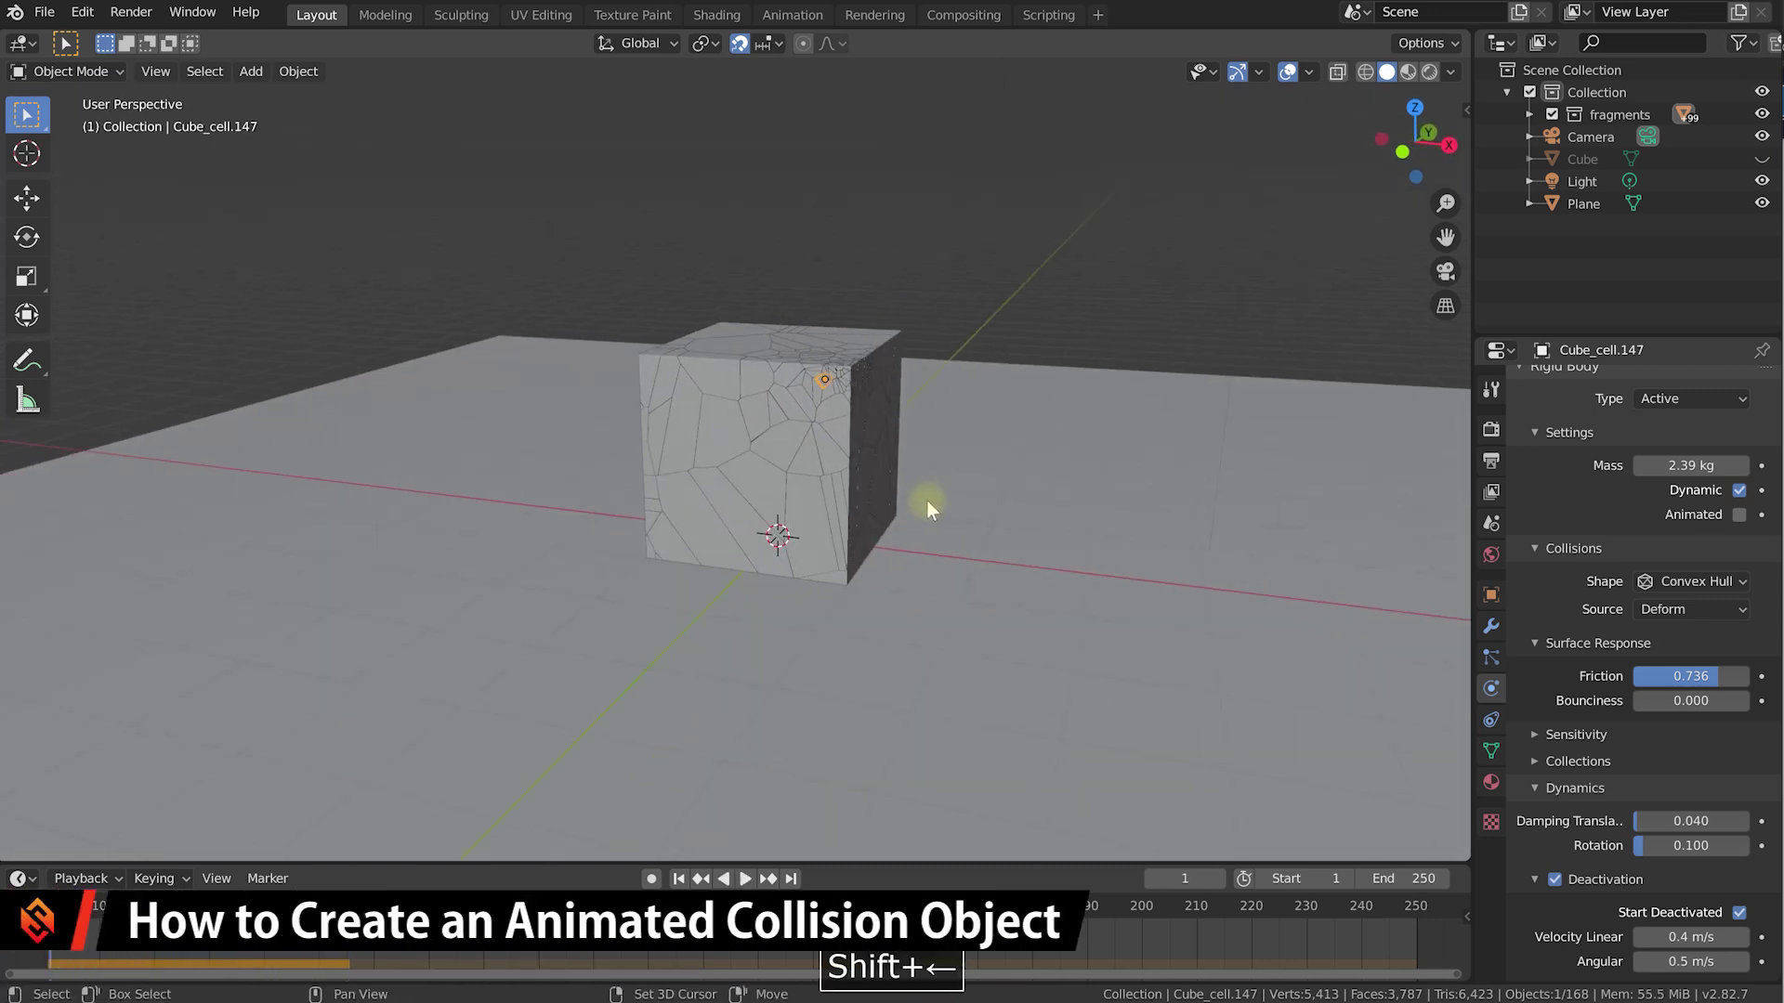
Deselect all objects, add a UV sphere mesh, and raise it along the Z axis above the fractured cube.
click(990, 493)
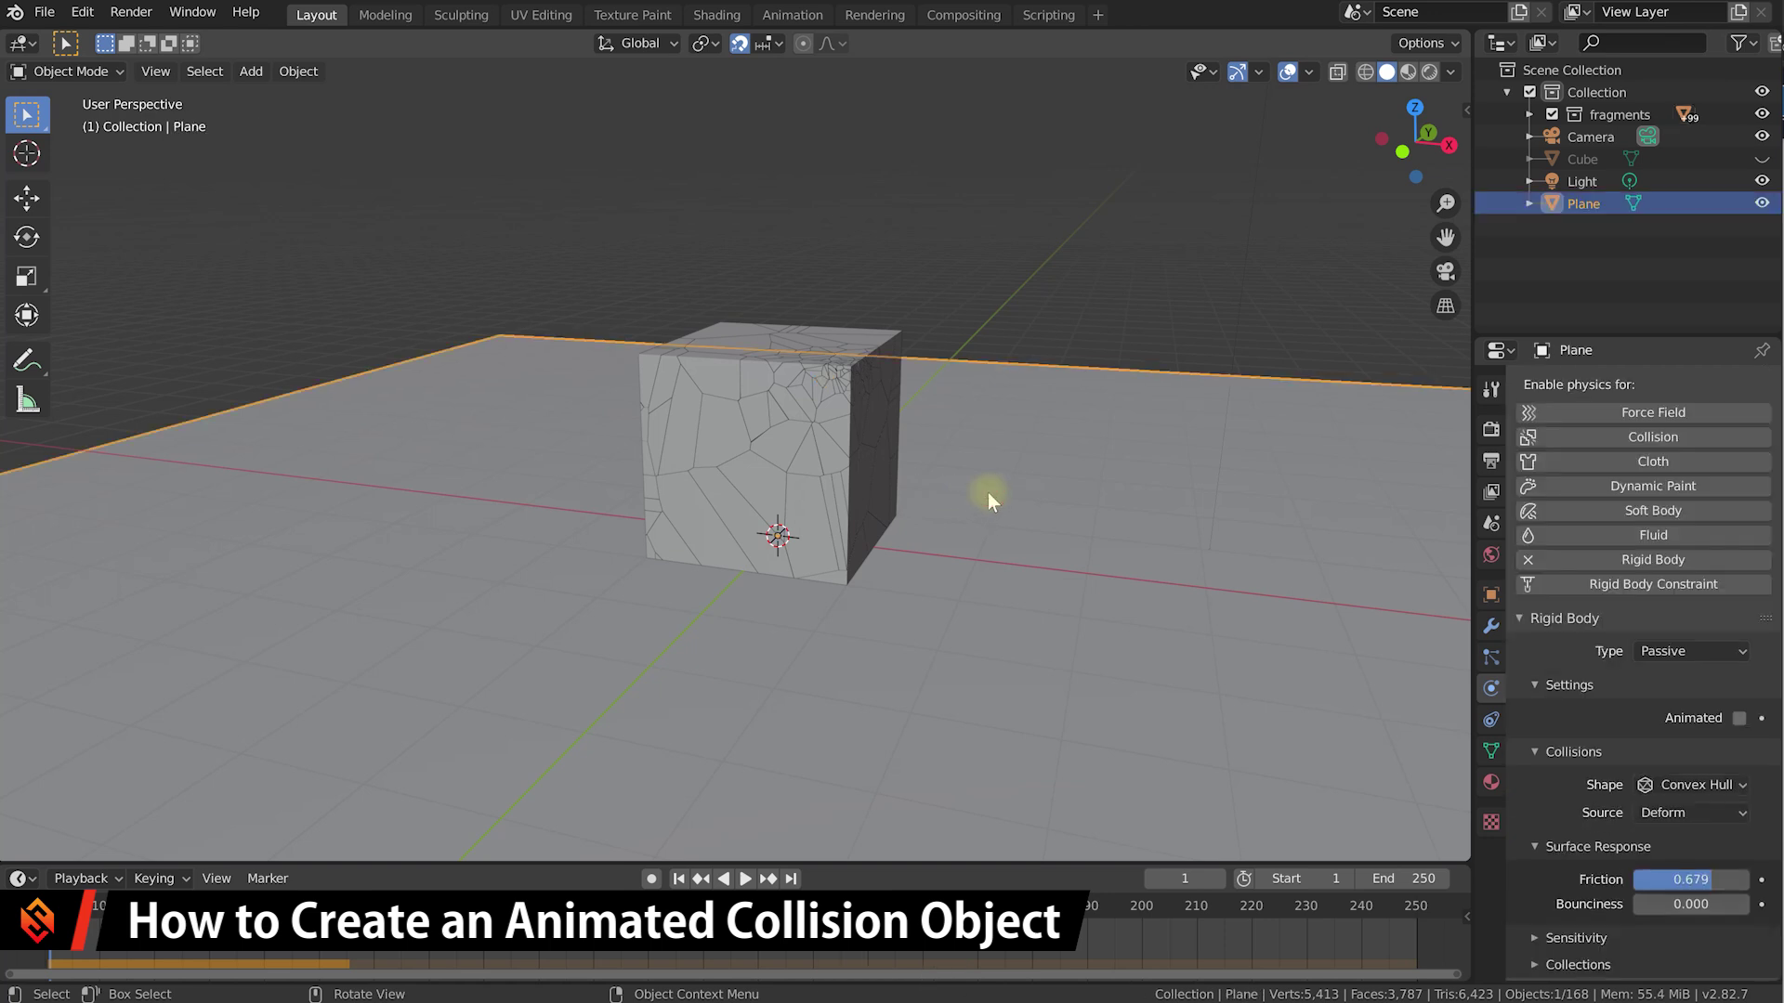
click(1023, 343)
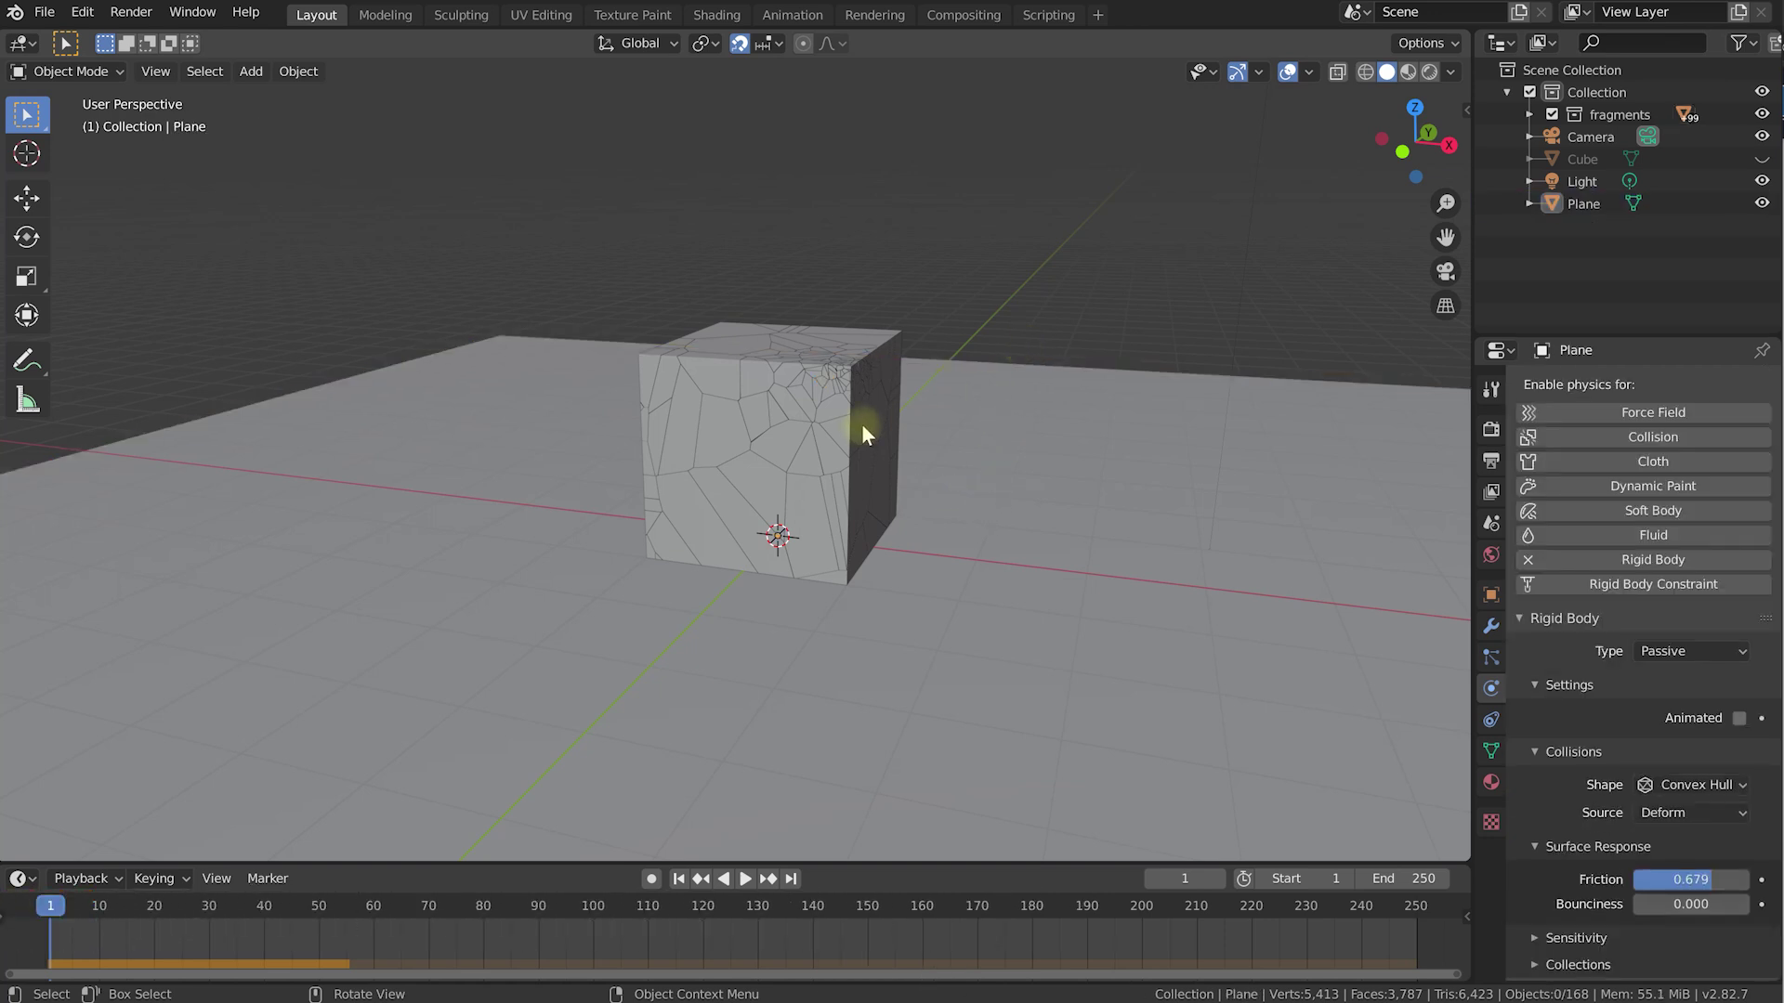
key(shift+a)
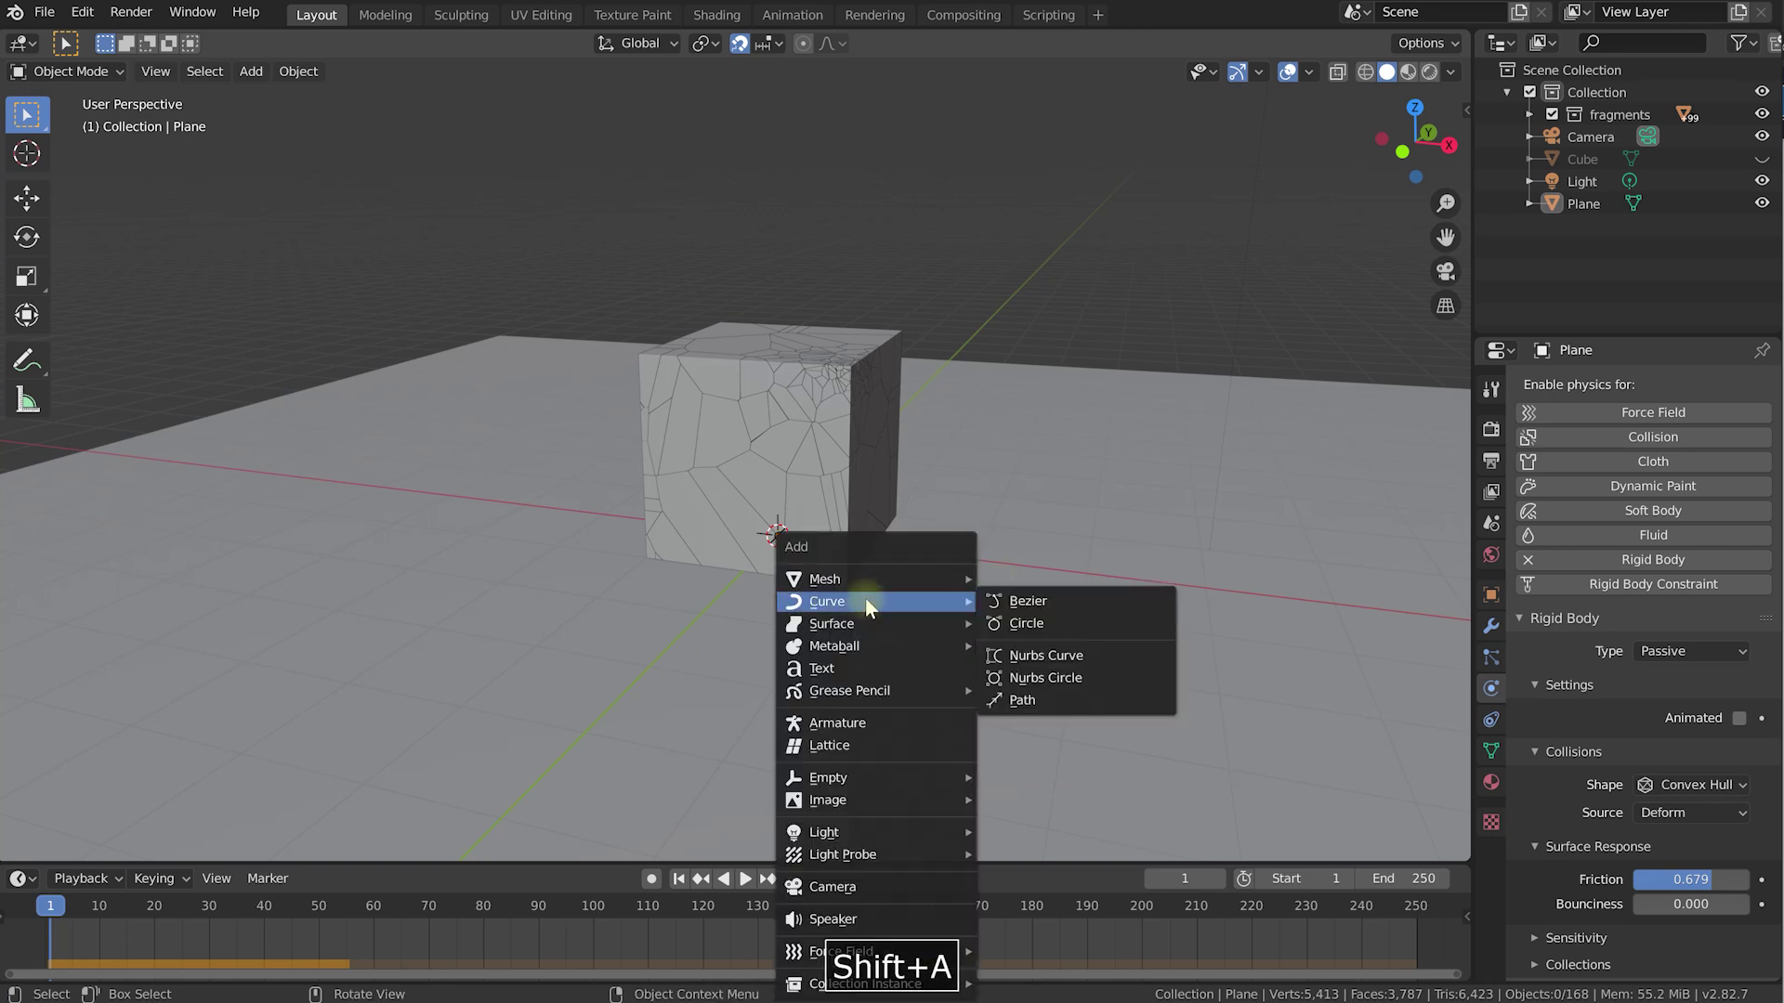
mouse_move(862, 579)
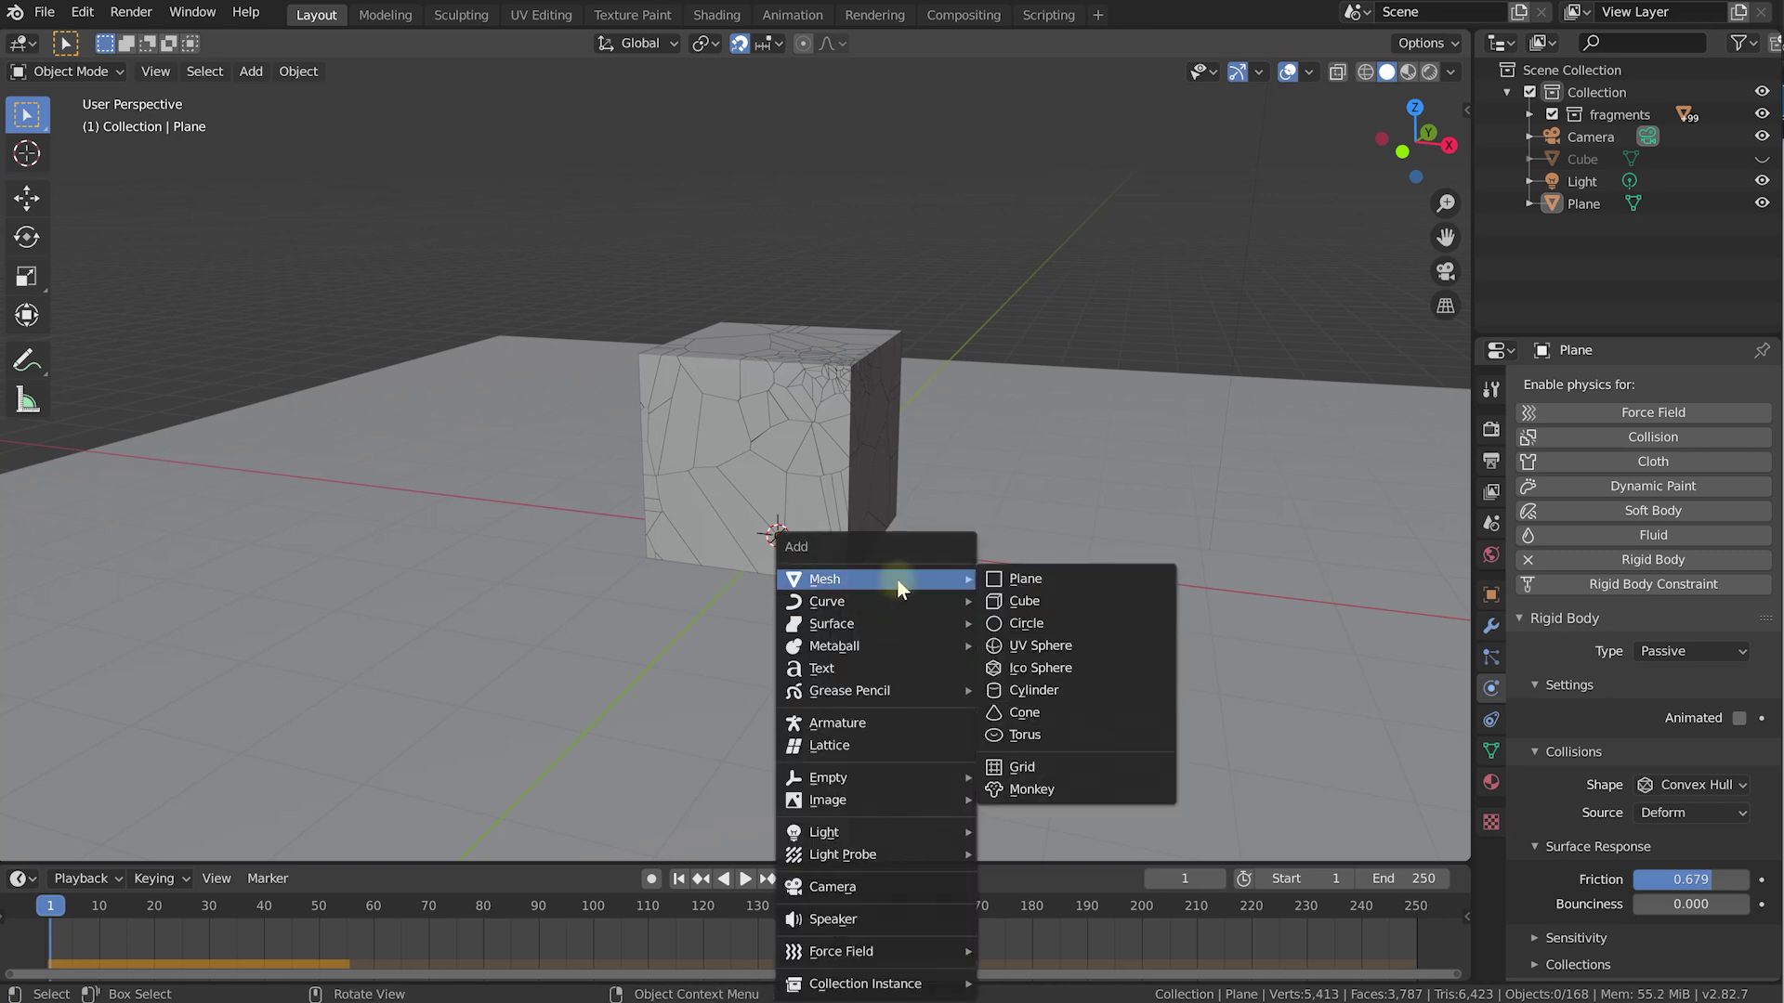
click(1041, 646)
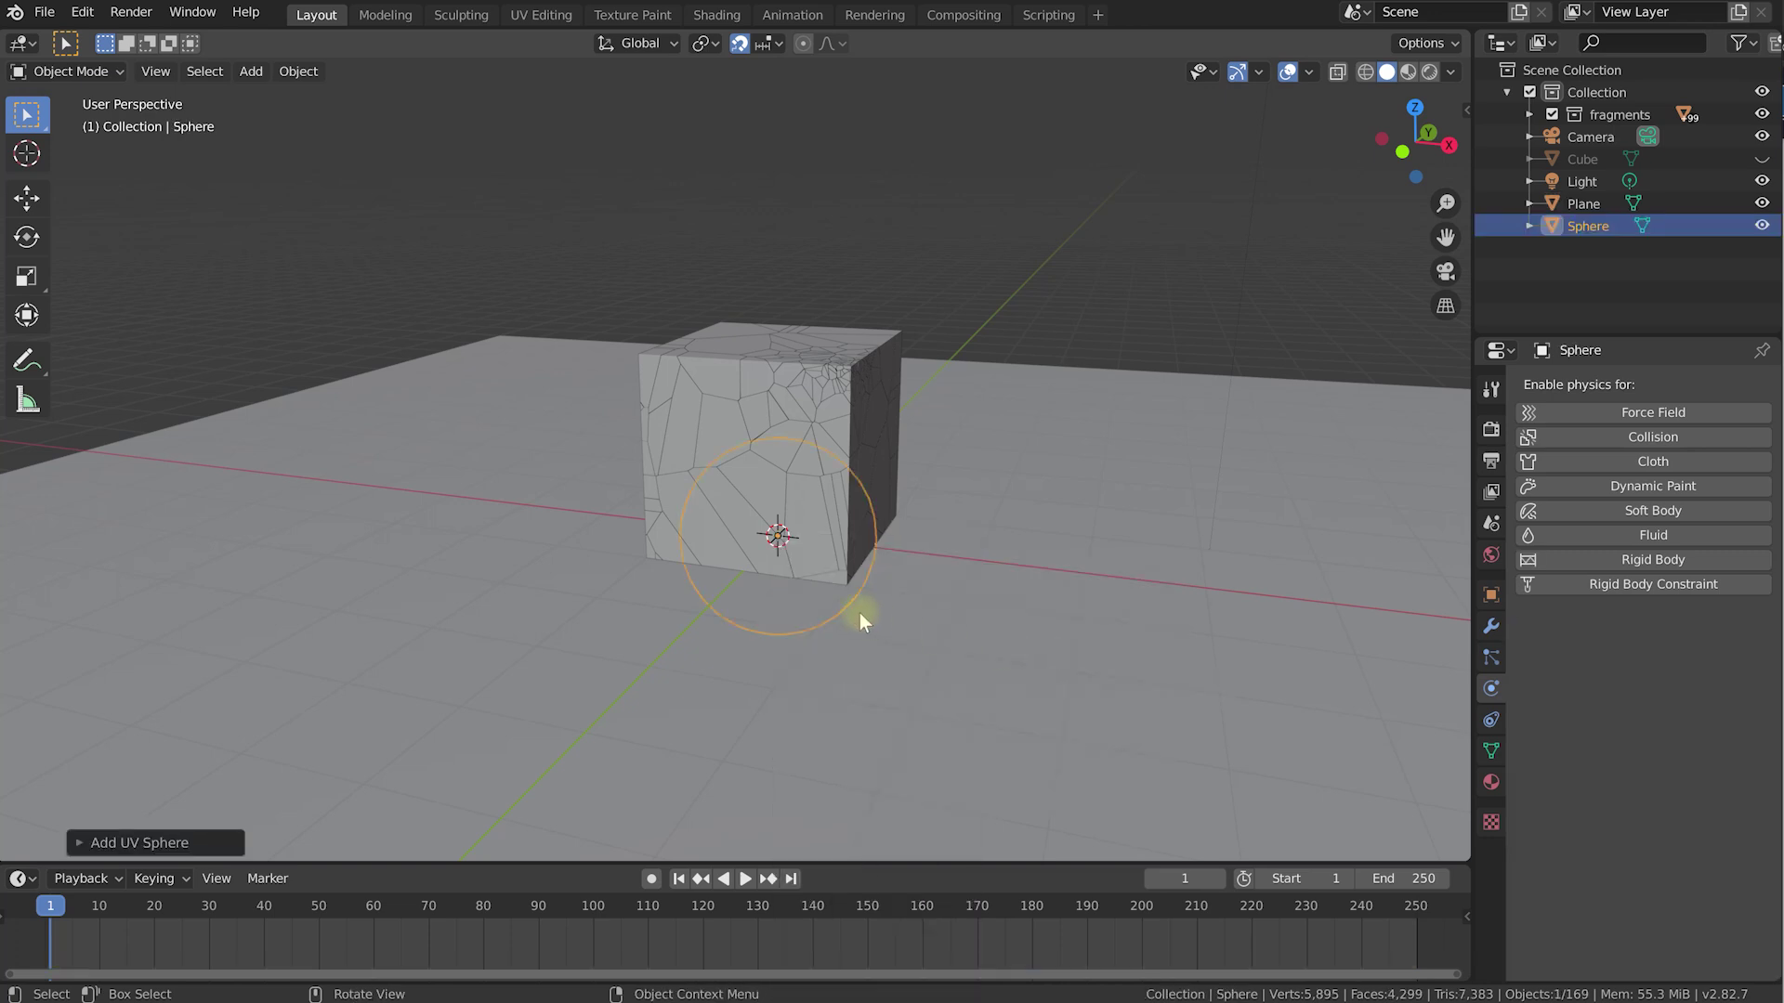
key(g)
key(z)
click(881, 290)
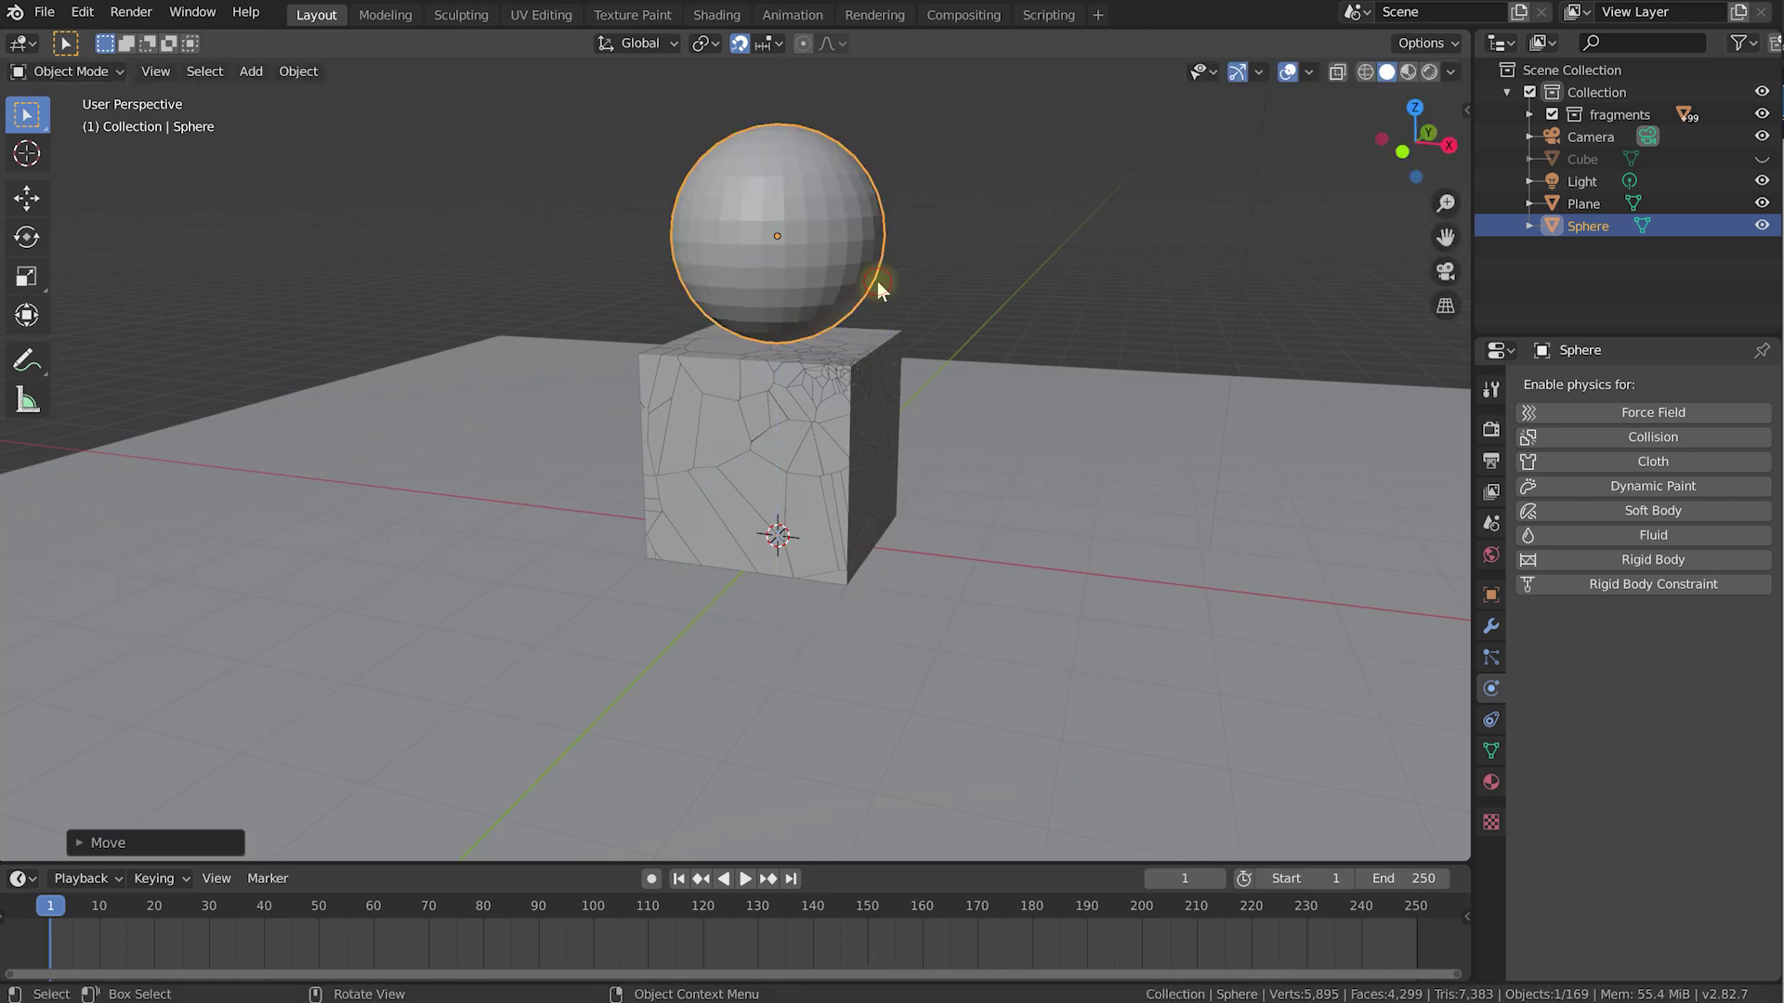
Turn off snapping and scale the sphere down uniformly to about 0.393 of its original size.
key(shift+Tab)
middle_drag(939, 335, 1118, 433)
key(s)
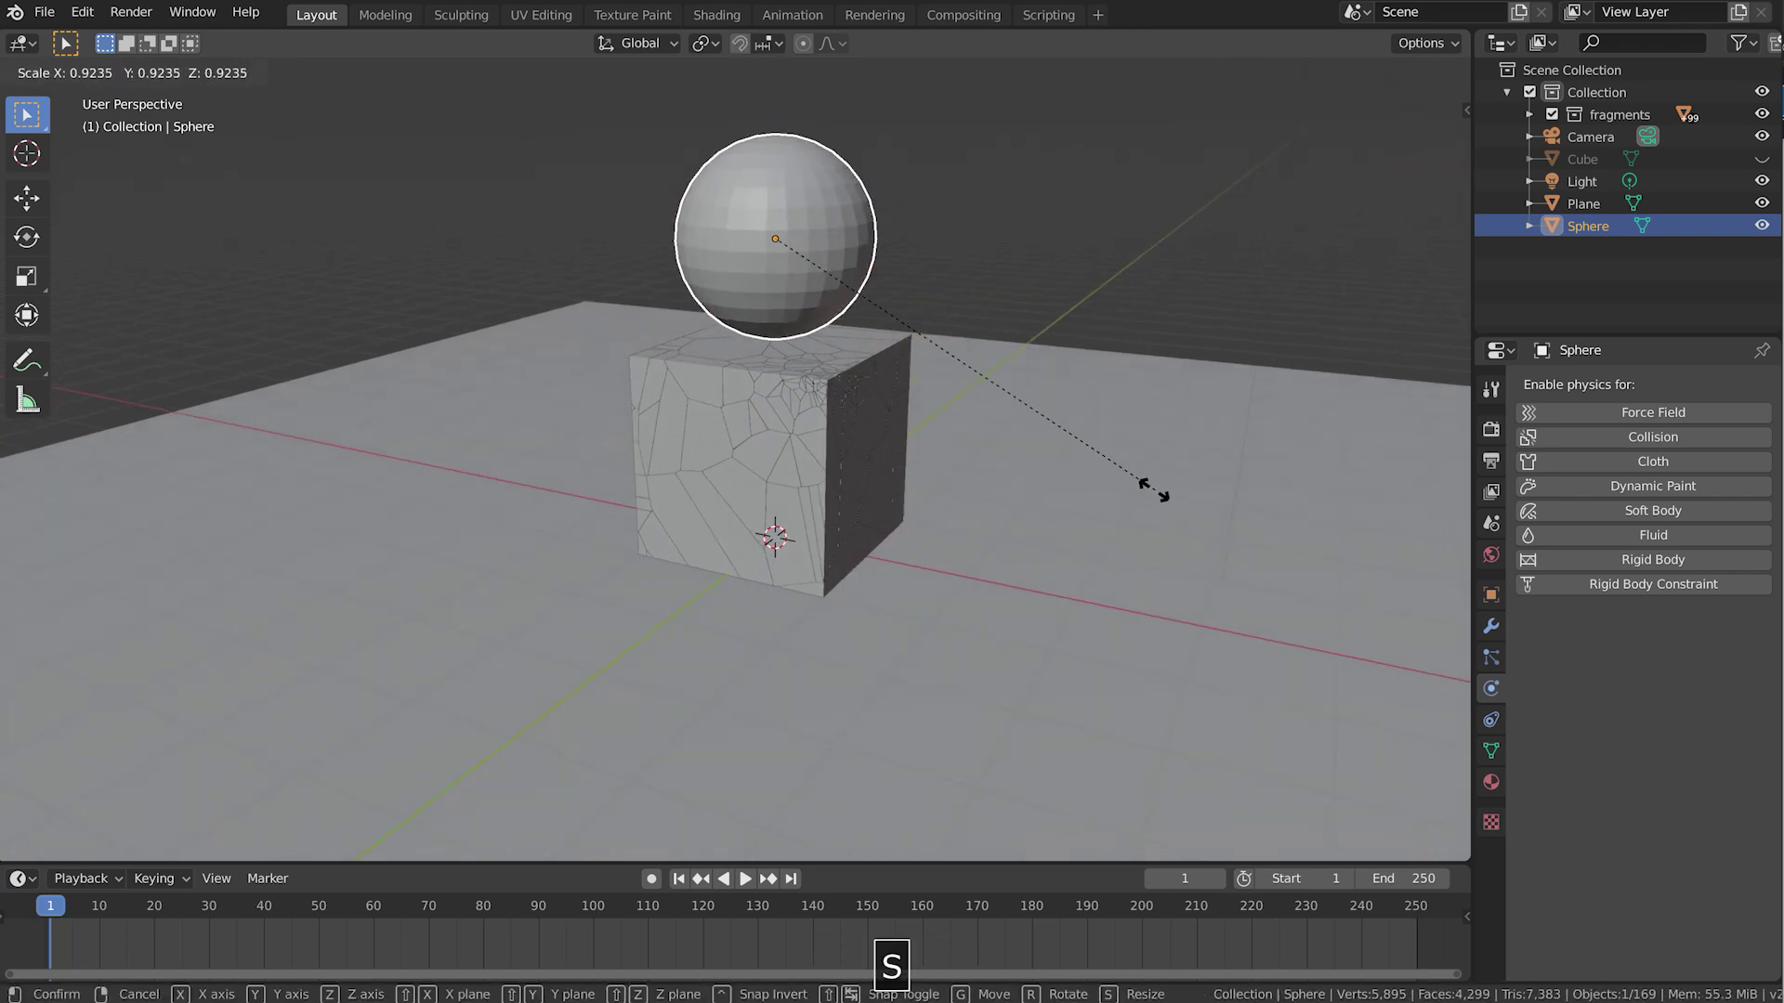
click(960, 366)
middle_drag(960, 366, 800, 362)
key(s)
click(883, 448)
Move the sphere along the X and Z axes until it sits beside the cube's finely fractured upper corner.
key(g)
key(x)
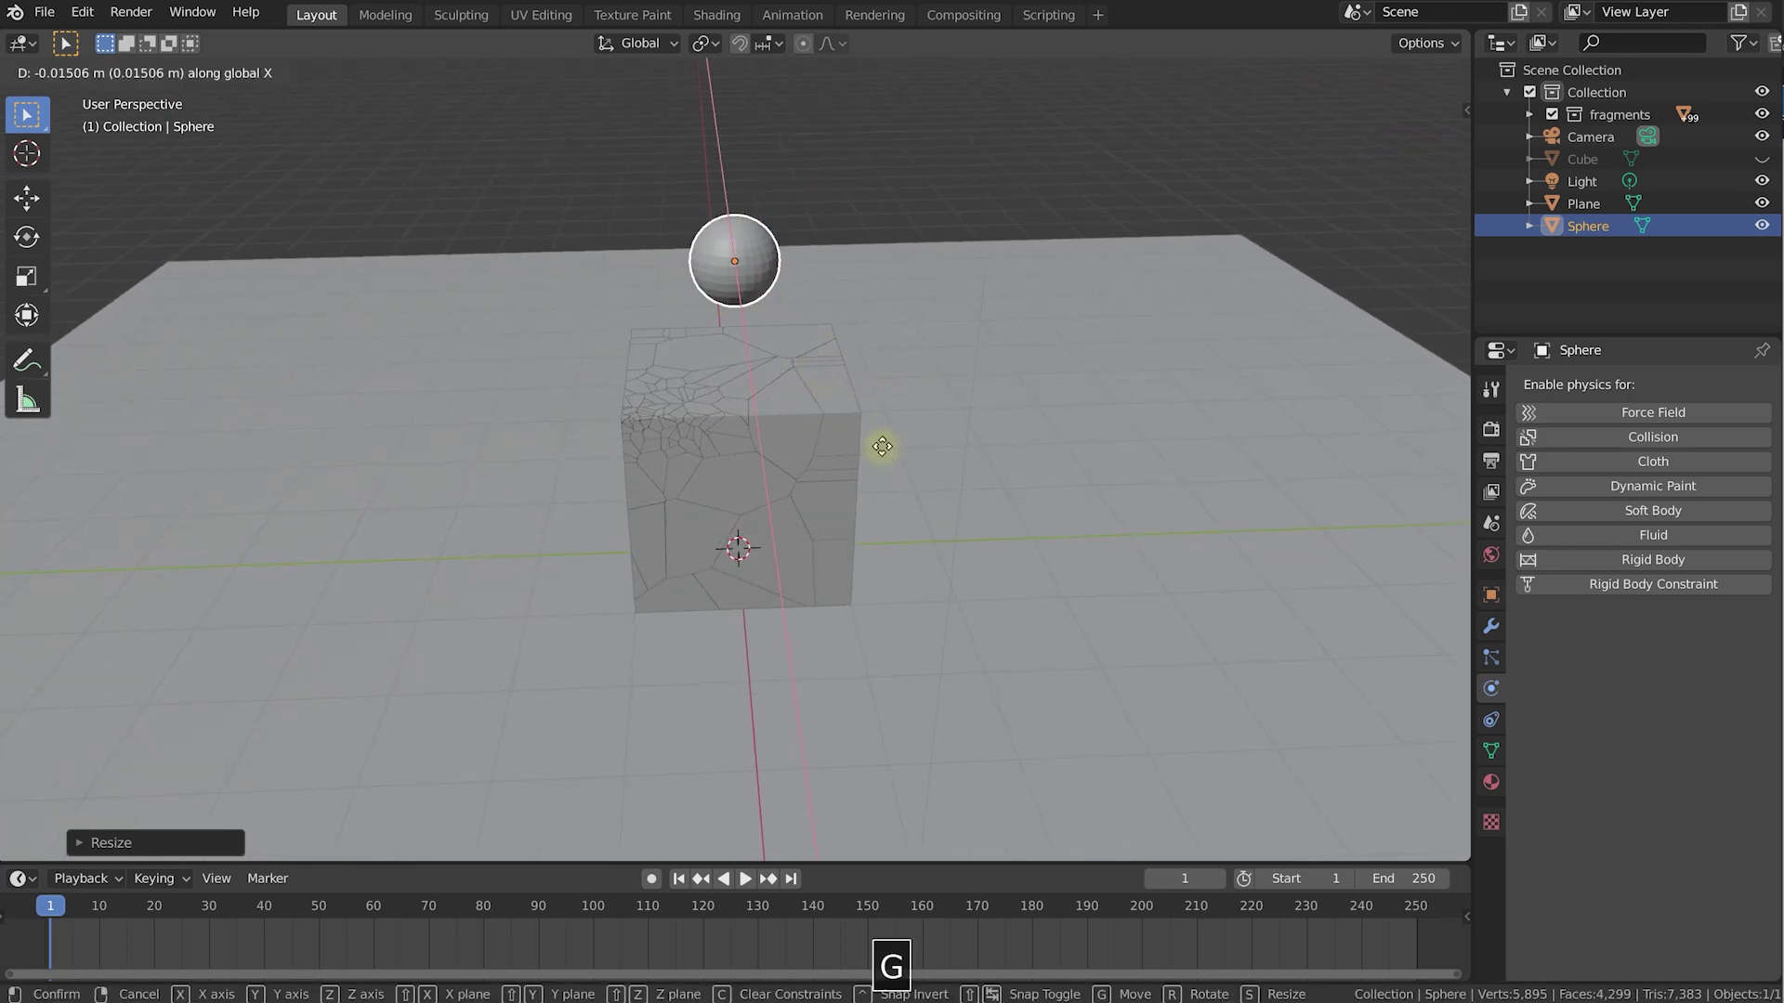
click(764, 438)
middle_drag(768, 438, 944, 418)
key(g)
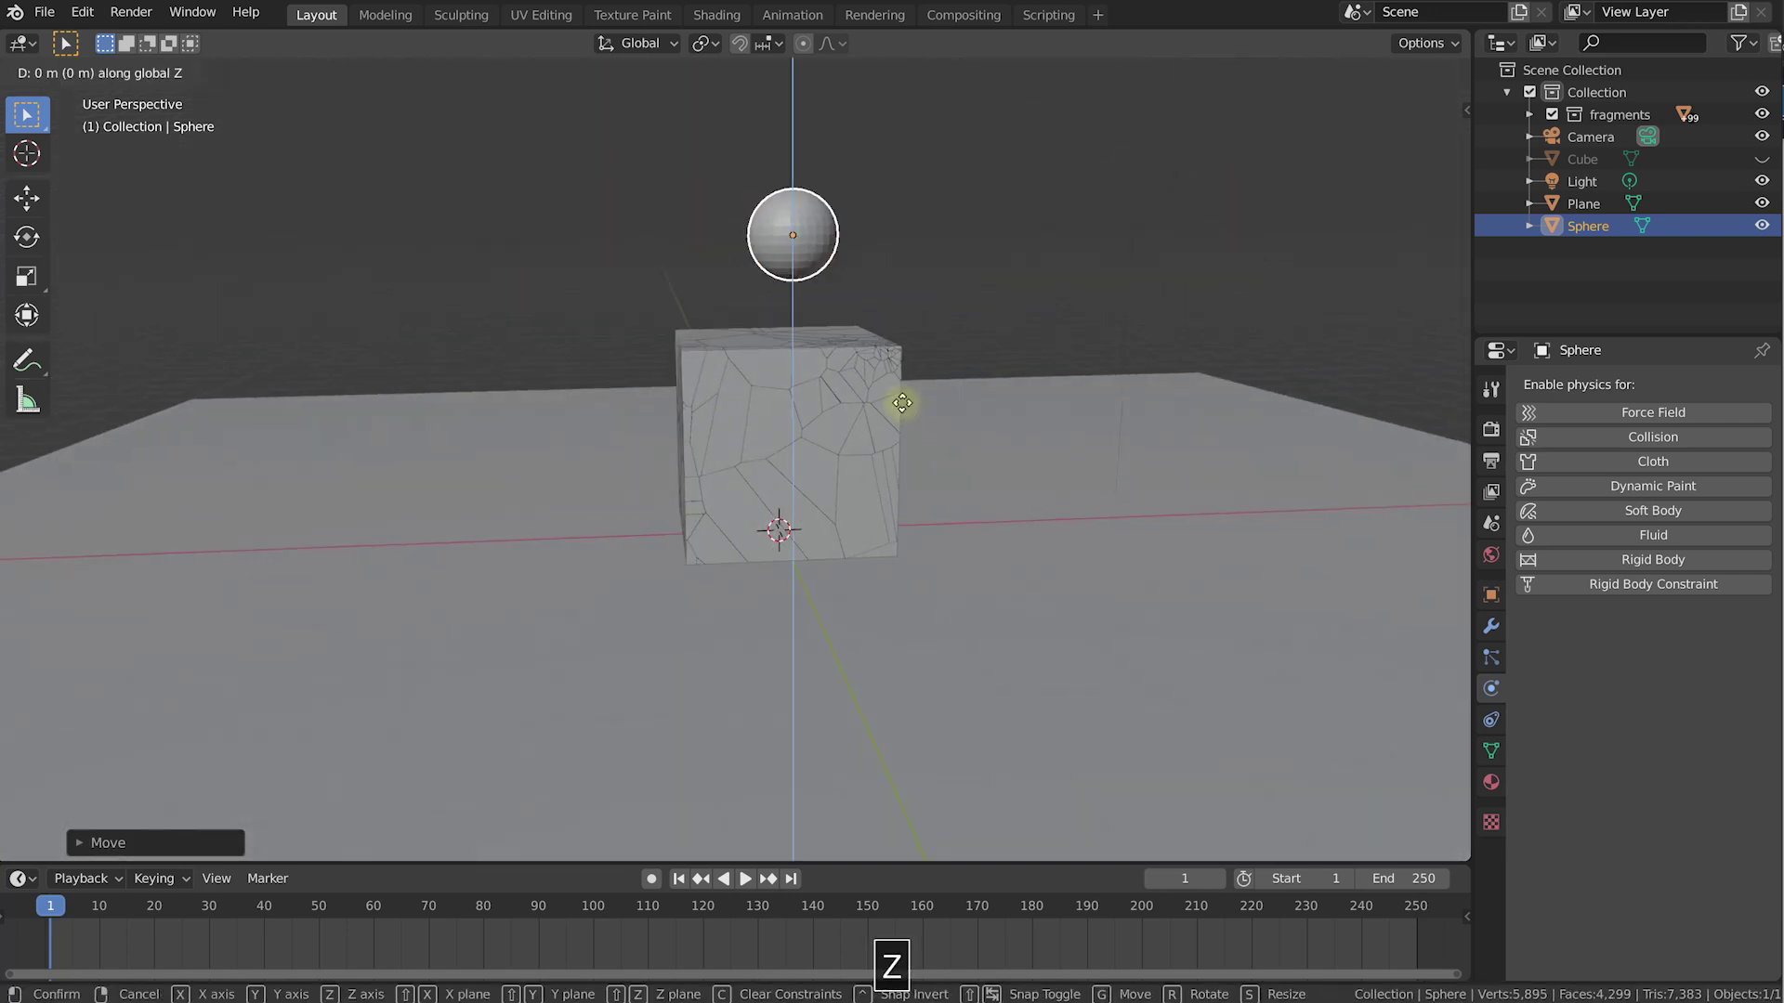
key(z)
click(912, 508)
middle_drag(912, 508, 890, 541)
key(g)
key(x)
click(1118, 576)
middle_drag(1118, 576, 1303, 346)
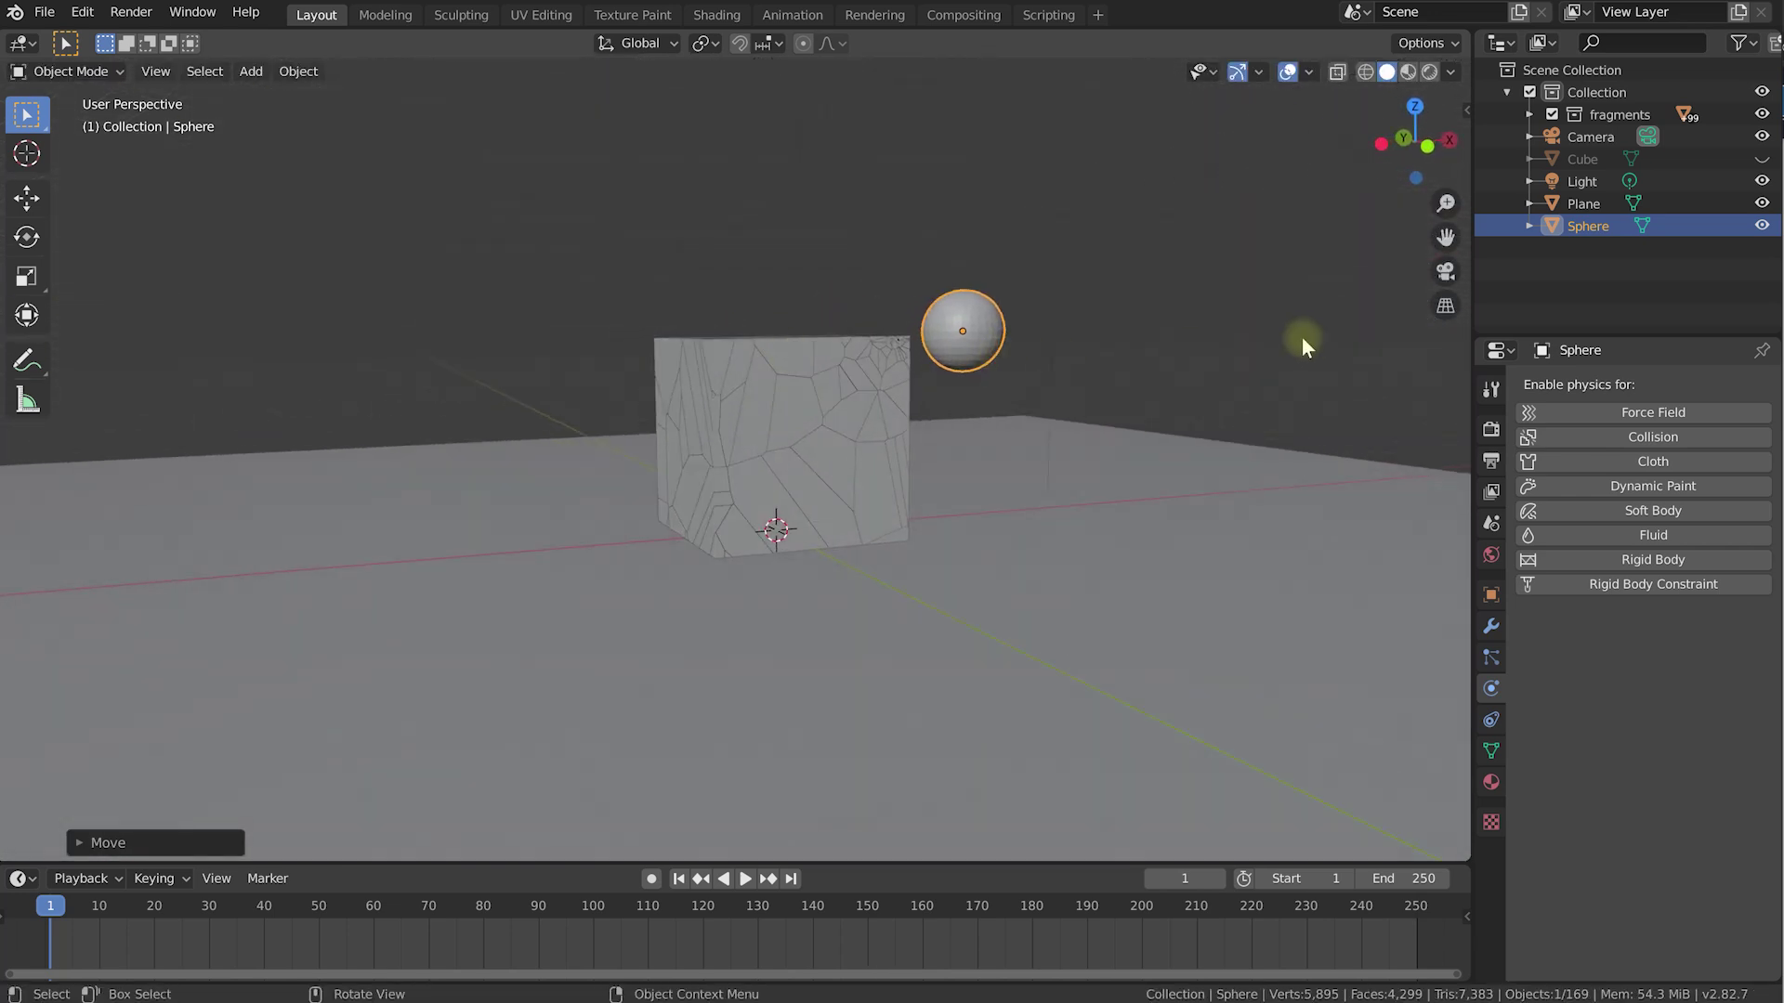
middle_drag(1068, 354, 811, 420)
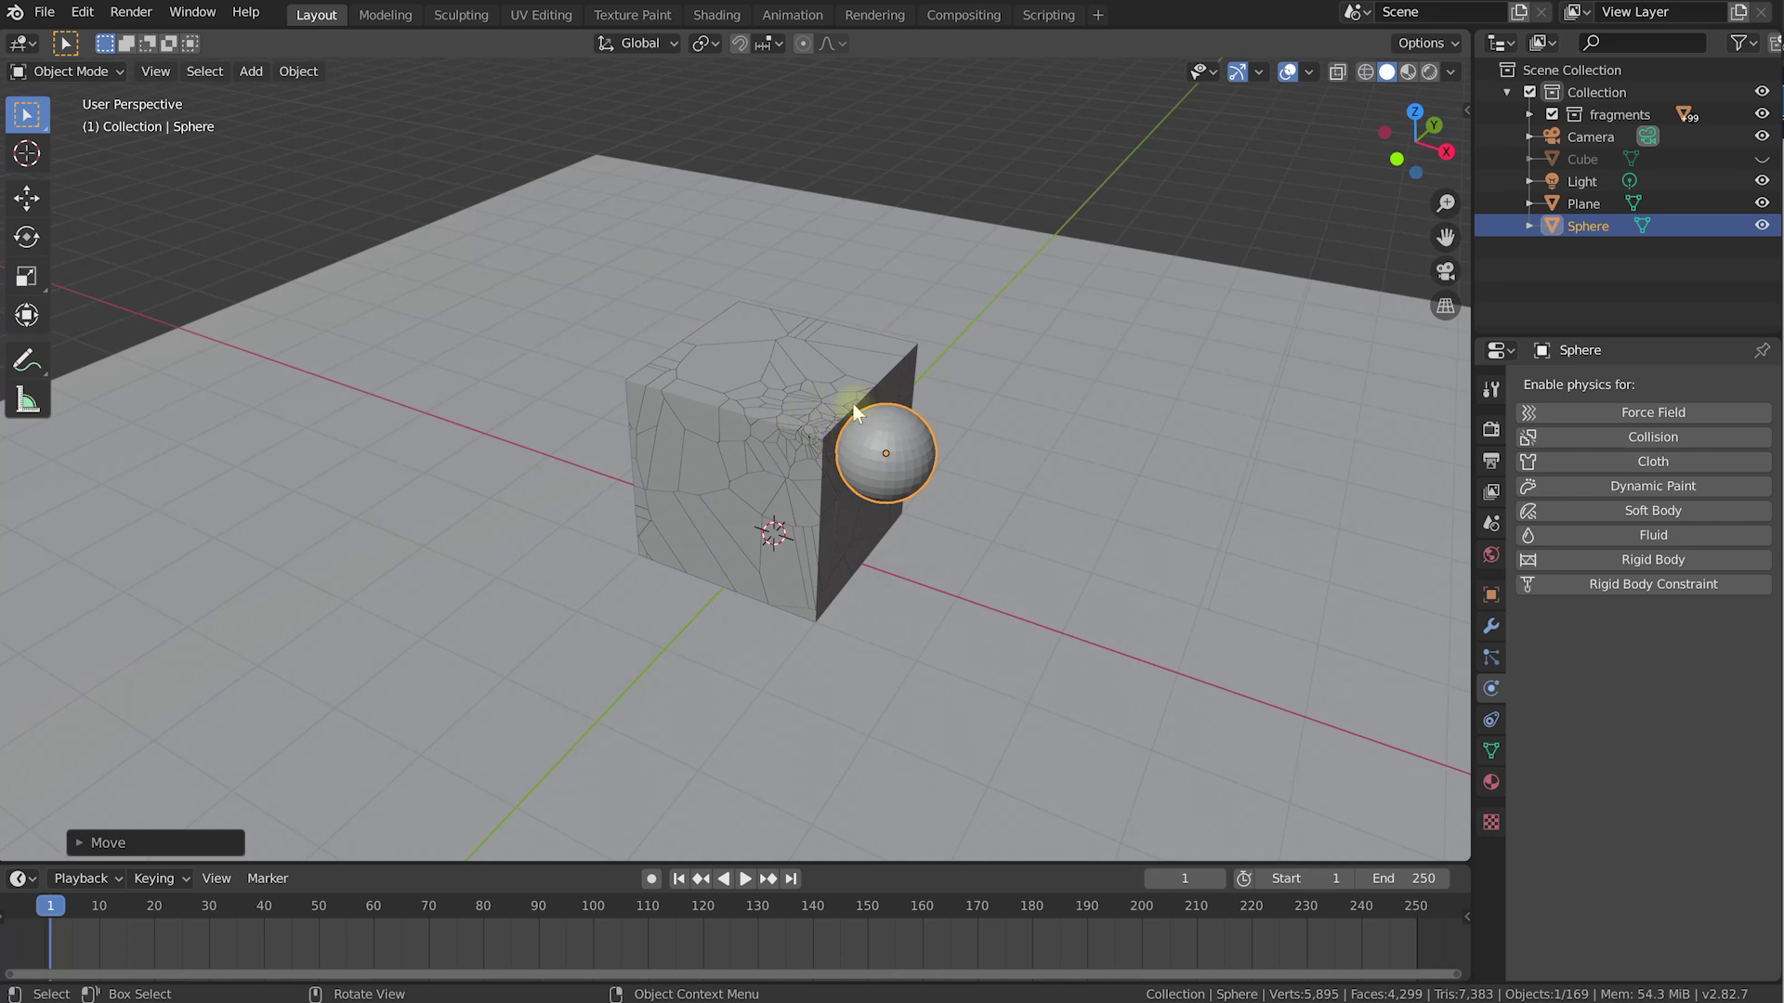
Align the sphere with the finely fractured corner at about Y -0.82 m and Z 1.95 m.
middle_drag(972, 521, 817, 558)
key(g)
key(y)
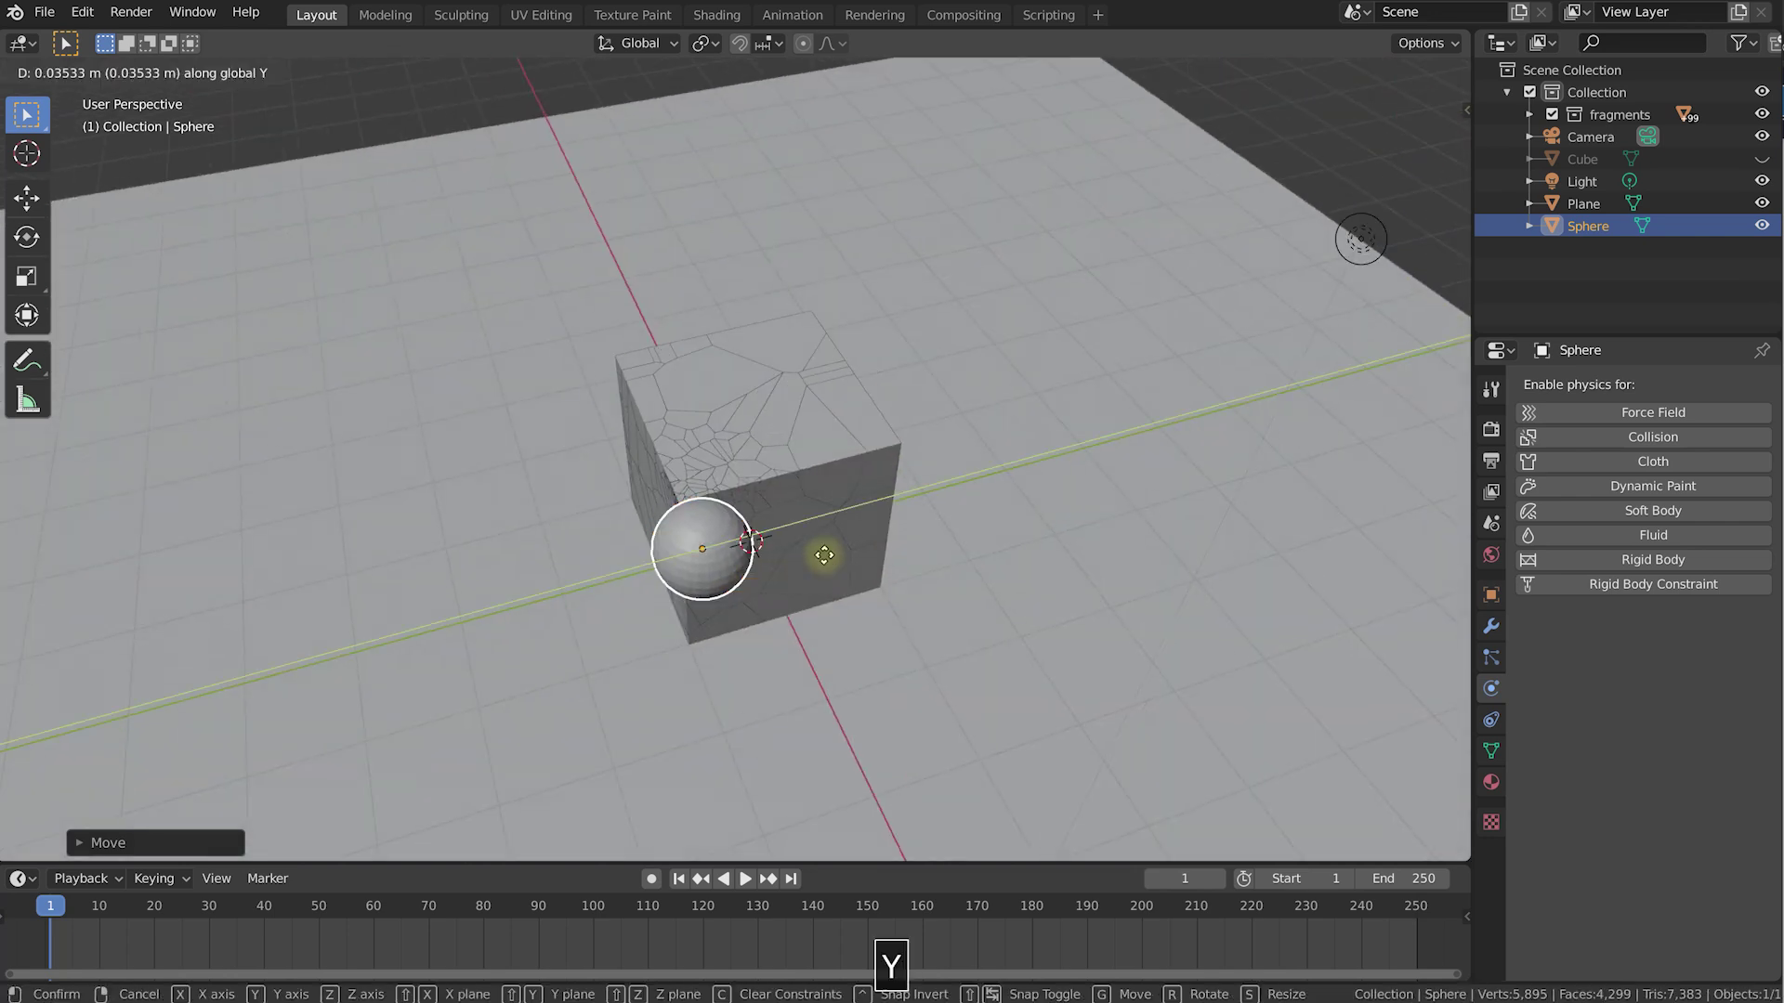
click(841, 551)
key(g)
key(z)
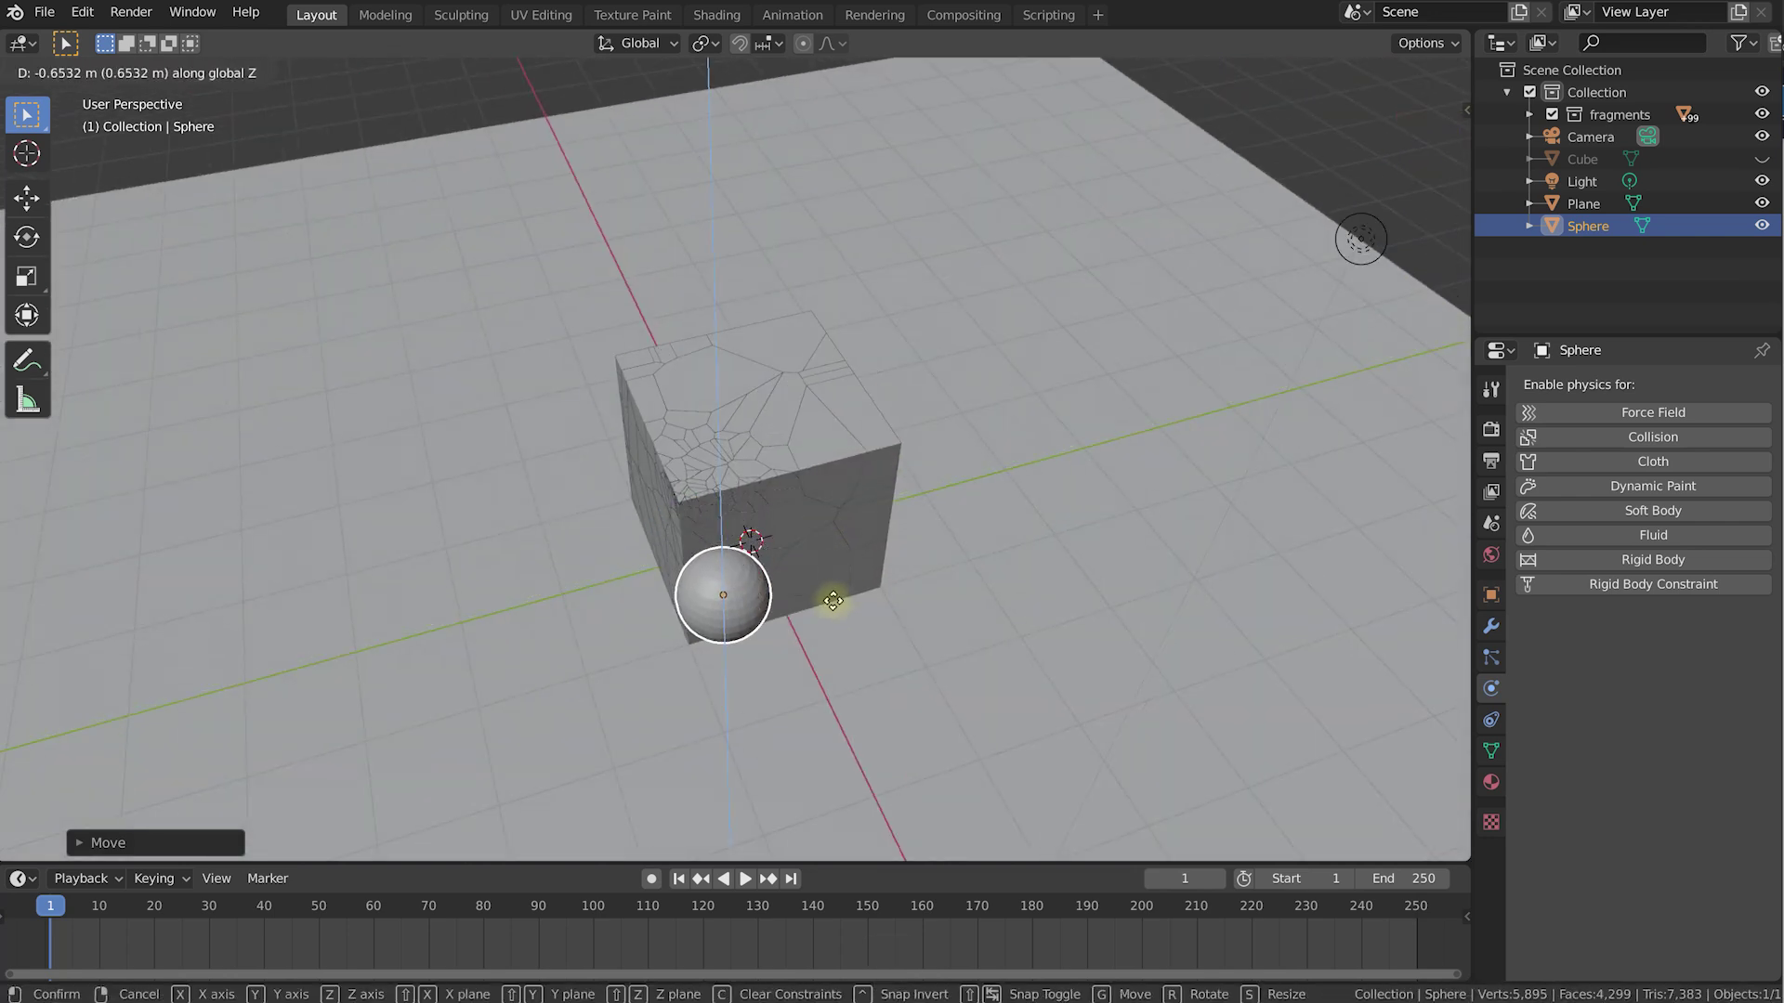
click(836, 557)
middle_drag(836, 557, 961, 539)
scroll(1020, 479, down, 2)
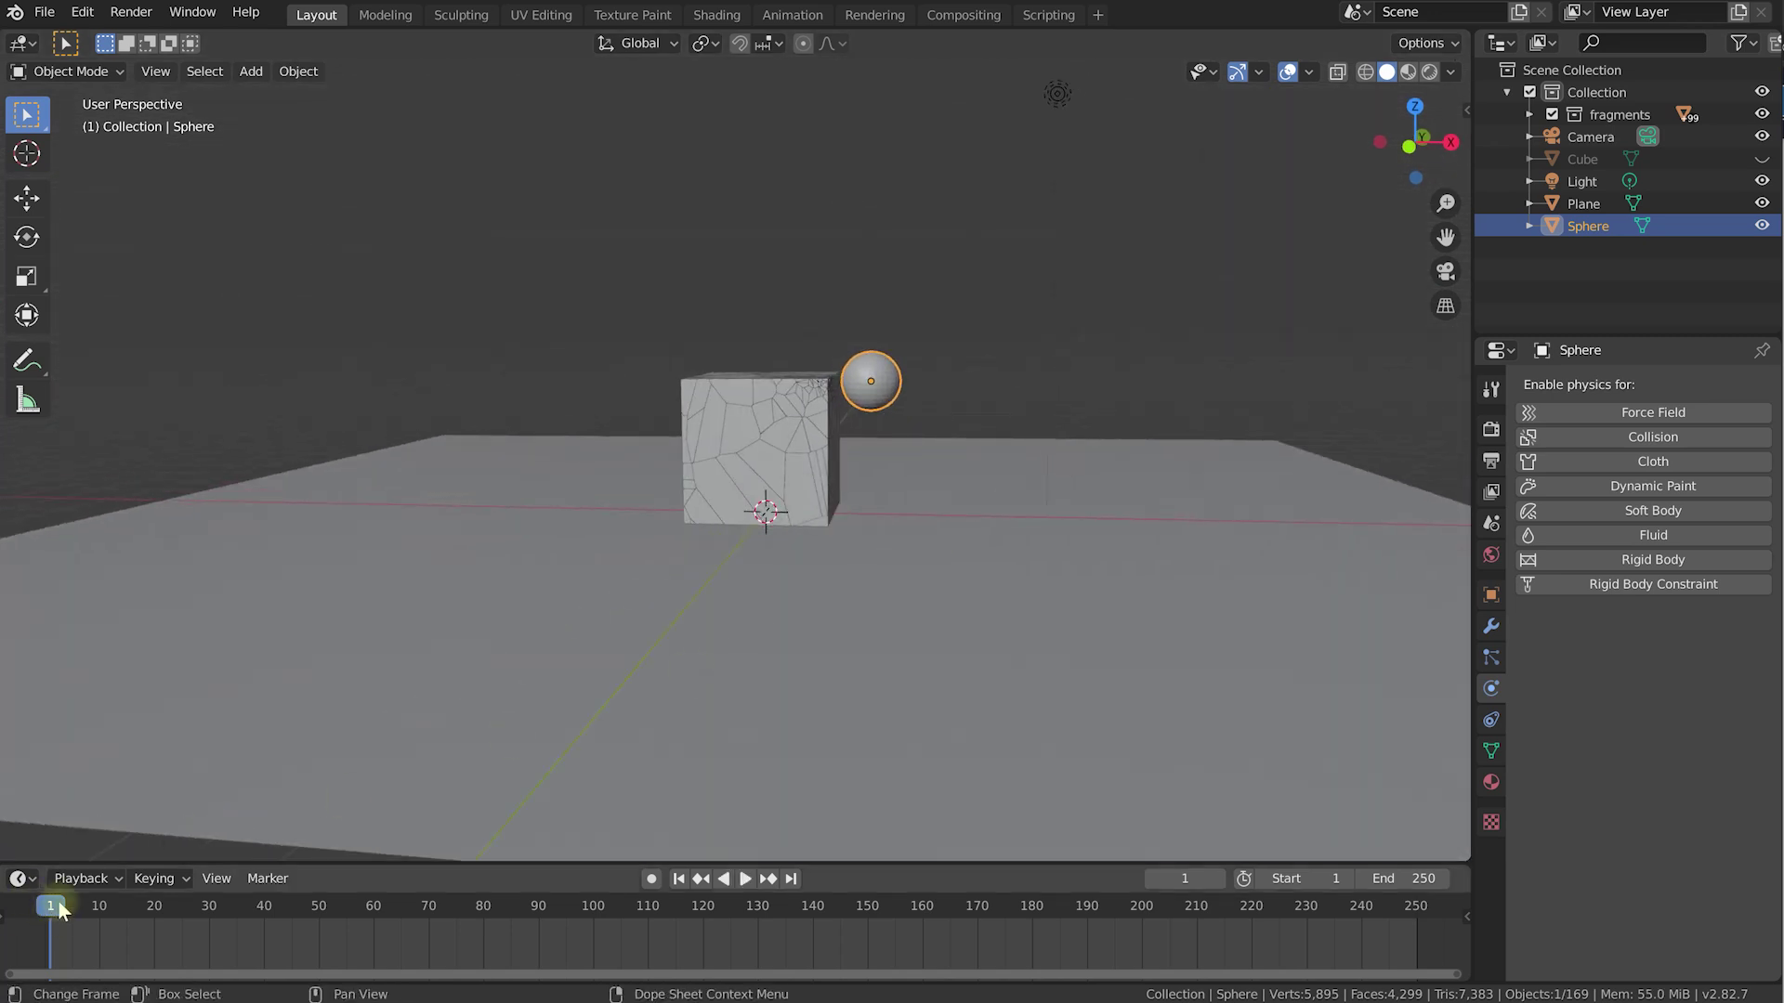
Move the sphere away from the cube along the X axis to about X 7.22 m.
key(g)
key(x)
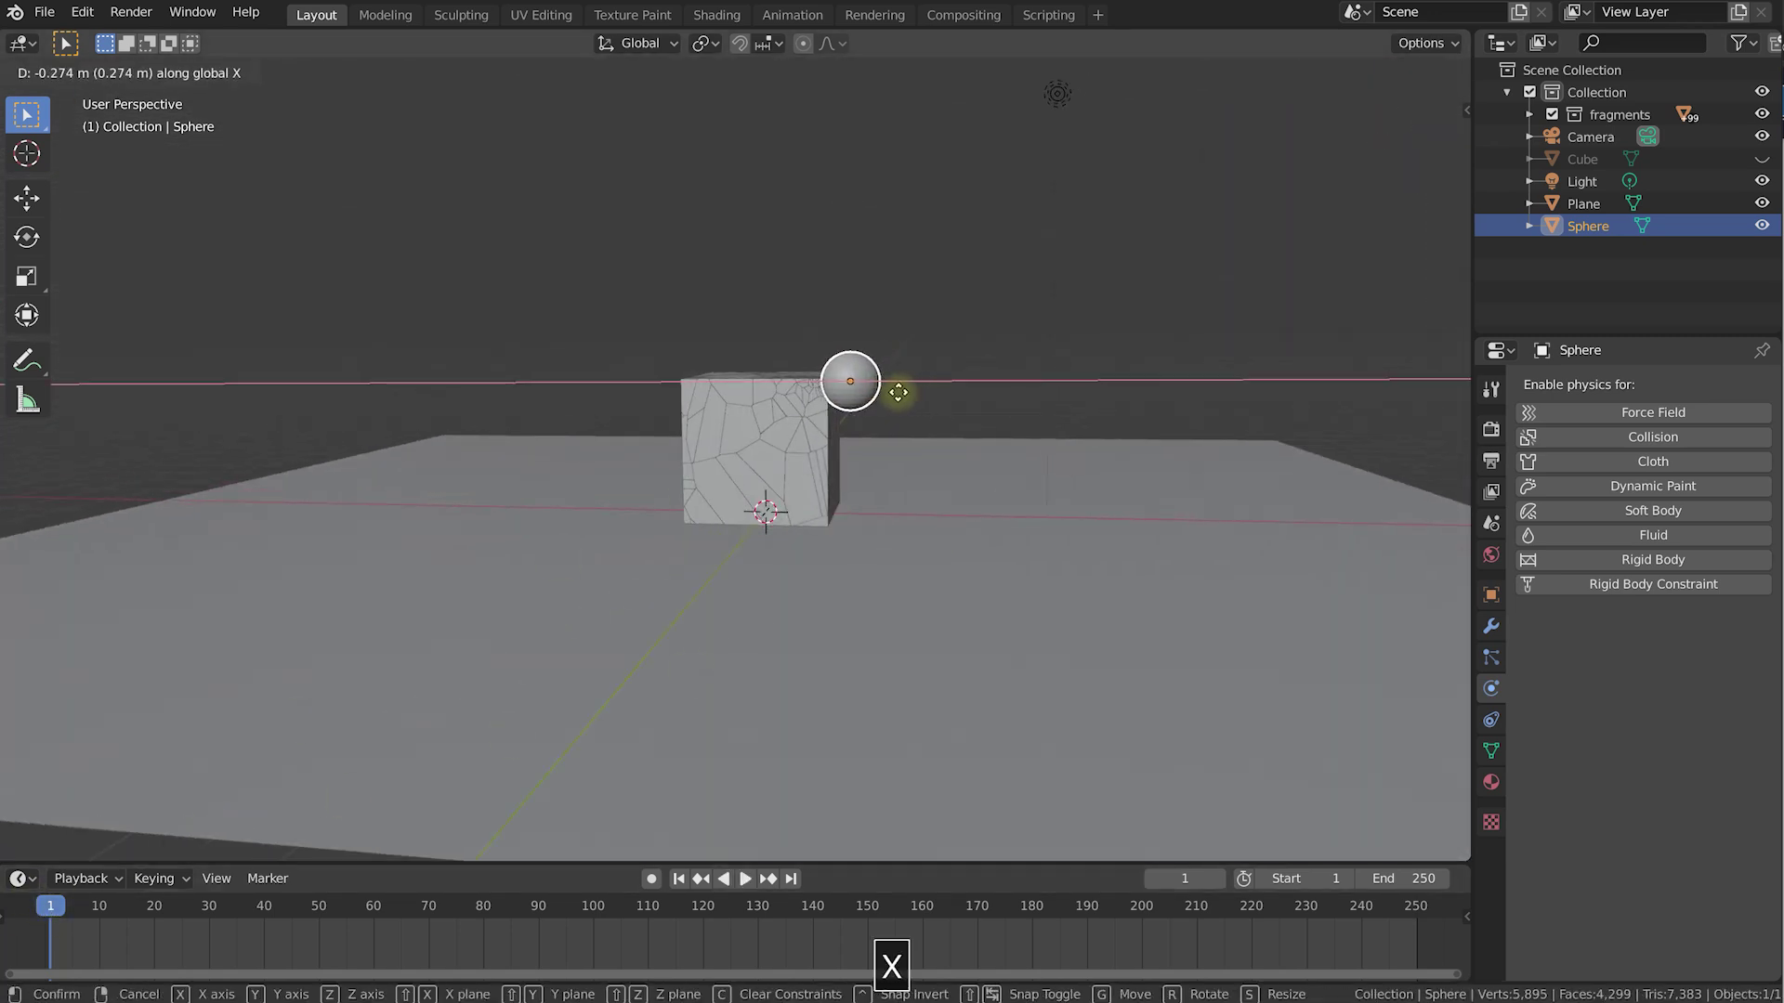
click(1389, 394)
middle_drag(1115, 478, 1263, 430)
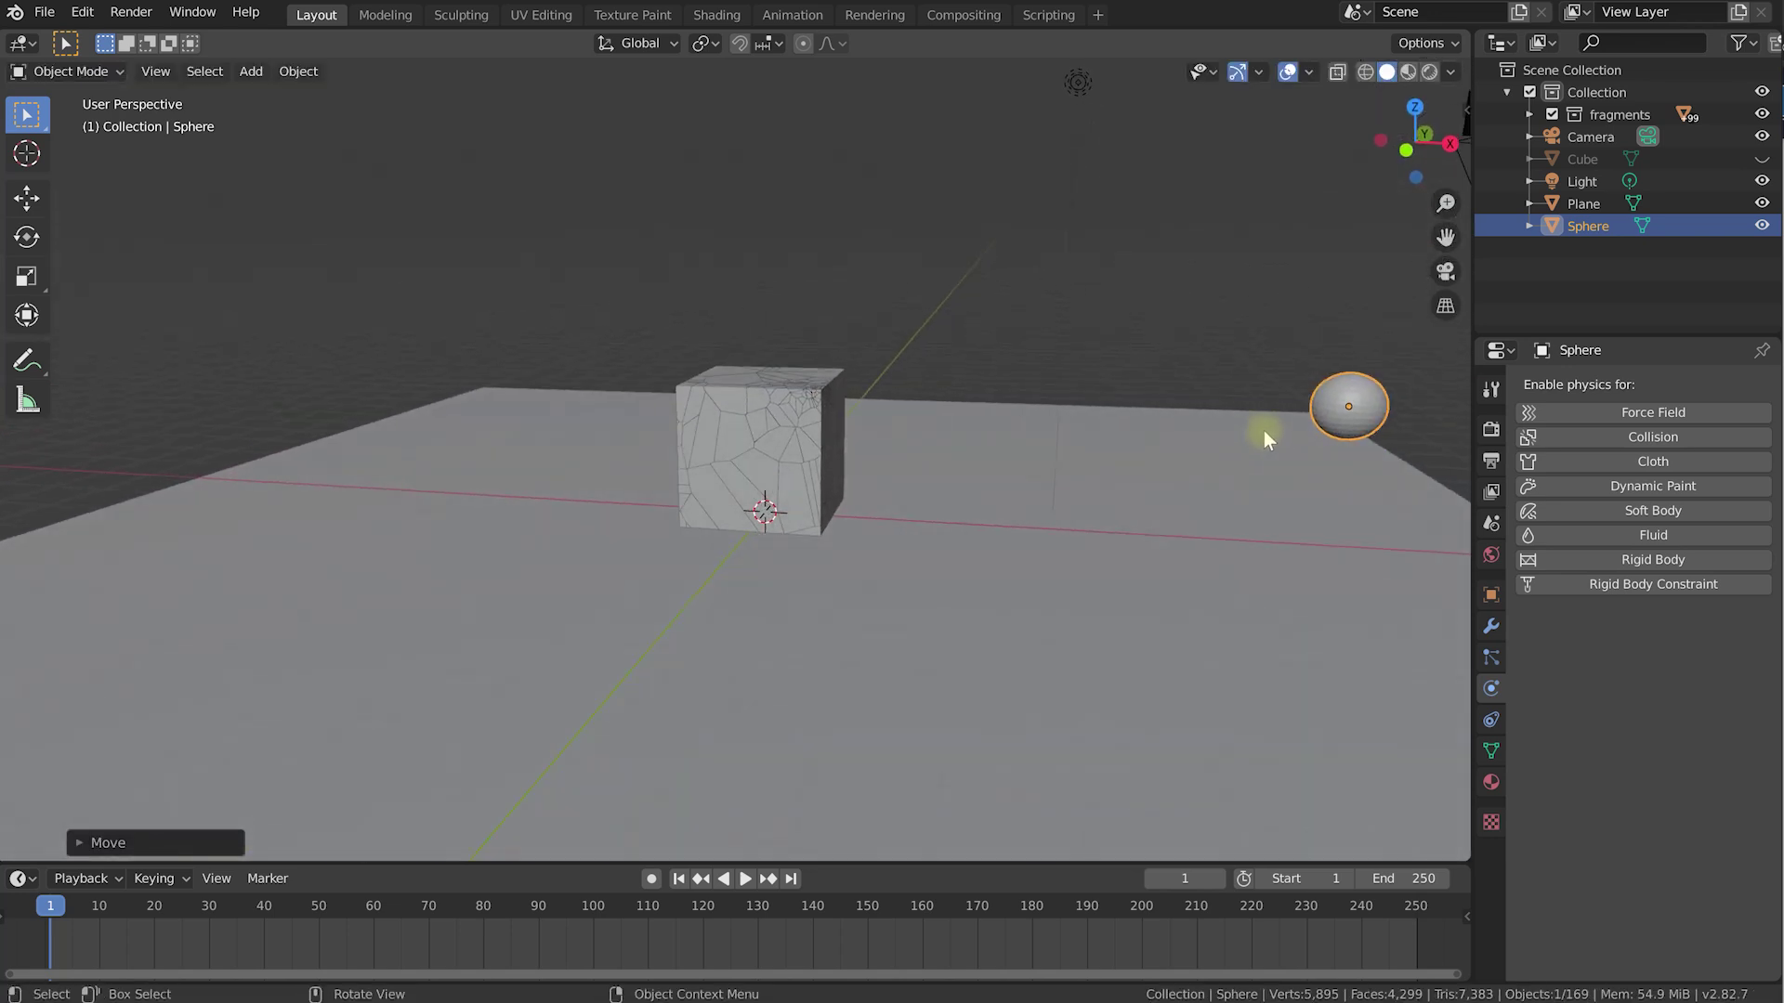
Insert keyframes for the sphere's X, Y and Z location at frame 1.
click(1492, 596)
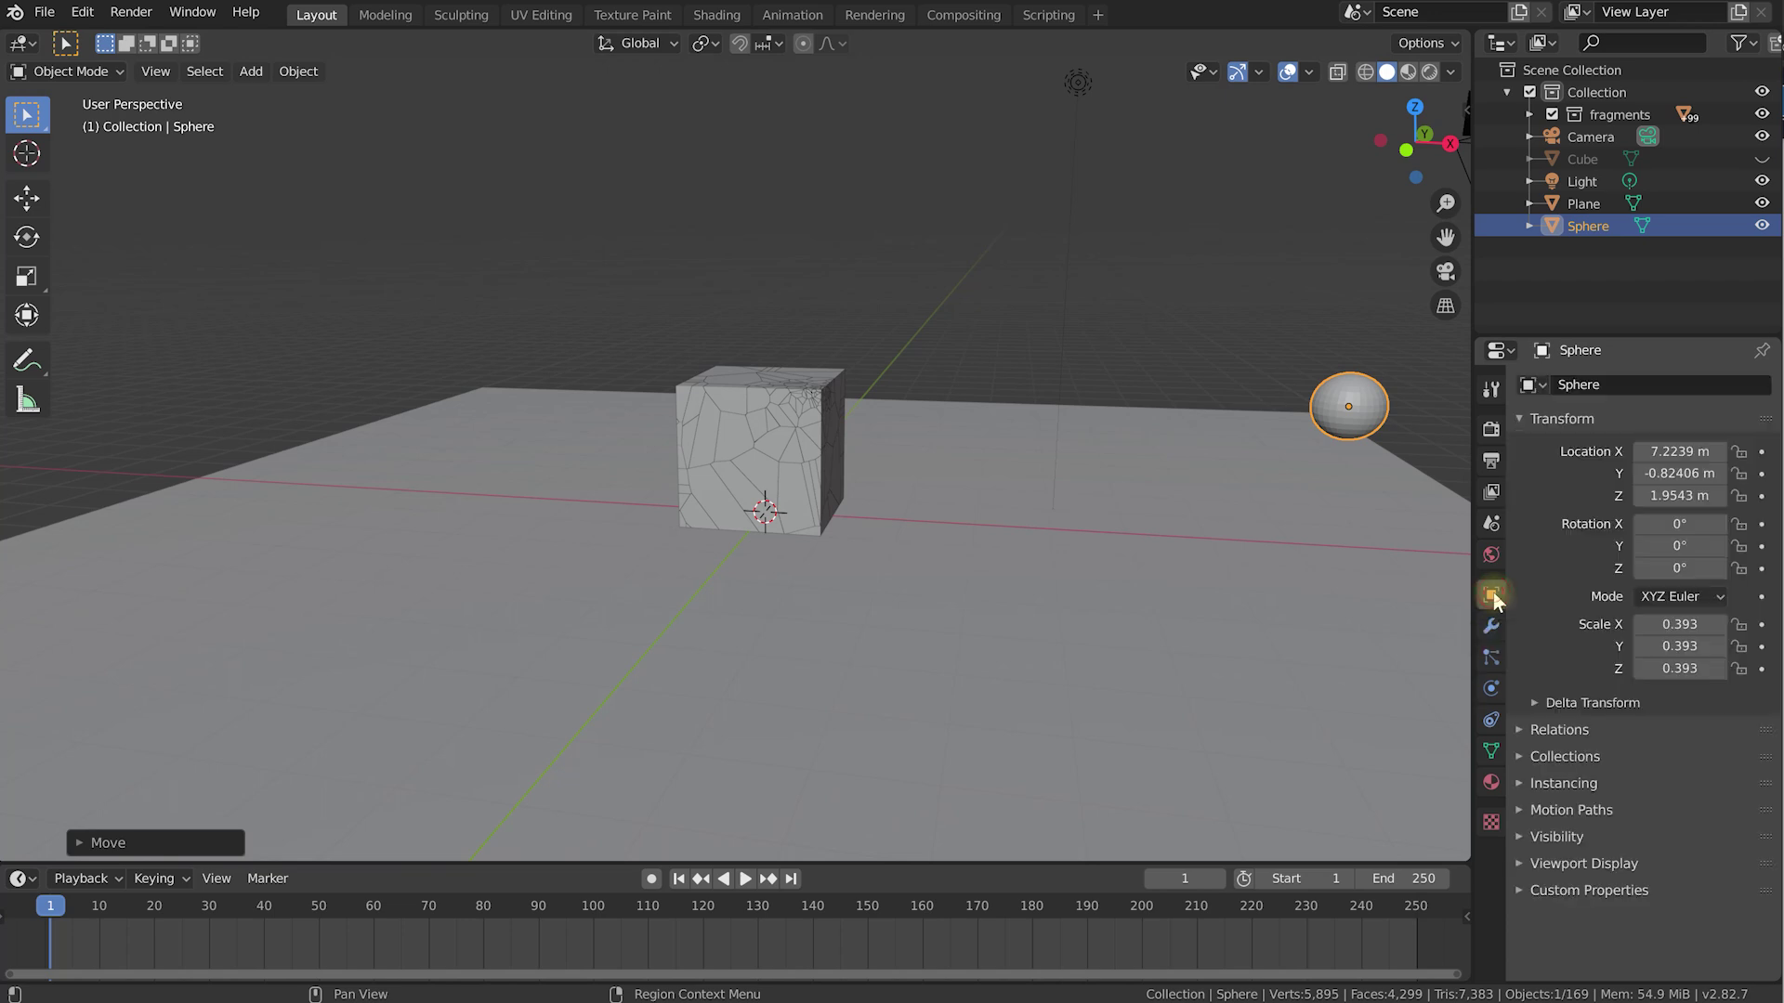
right_click(1669, 478)
click(1660, 477)
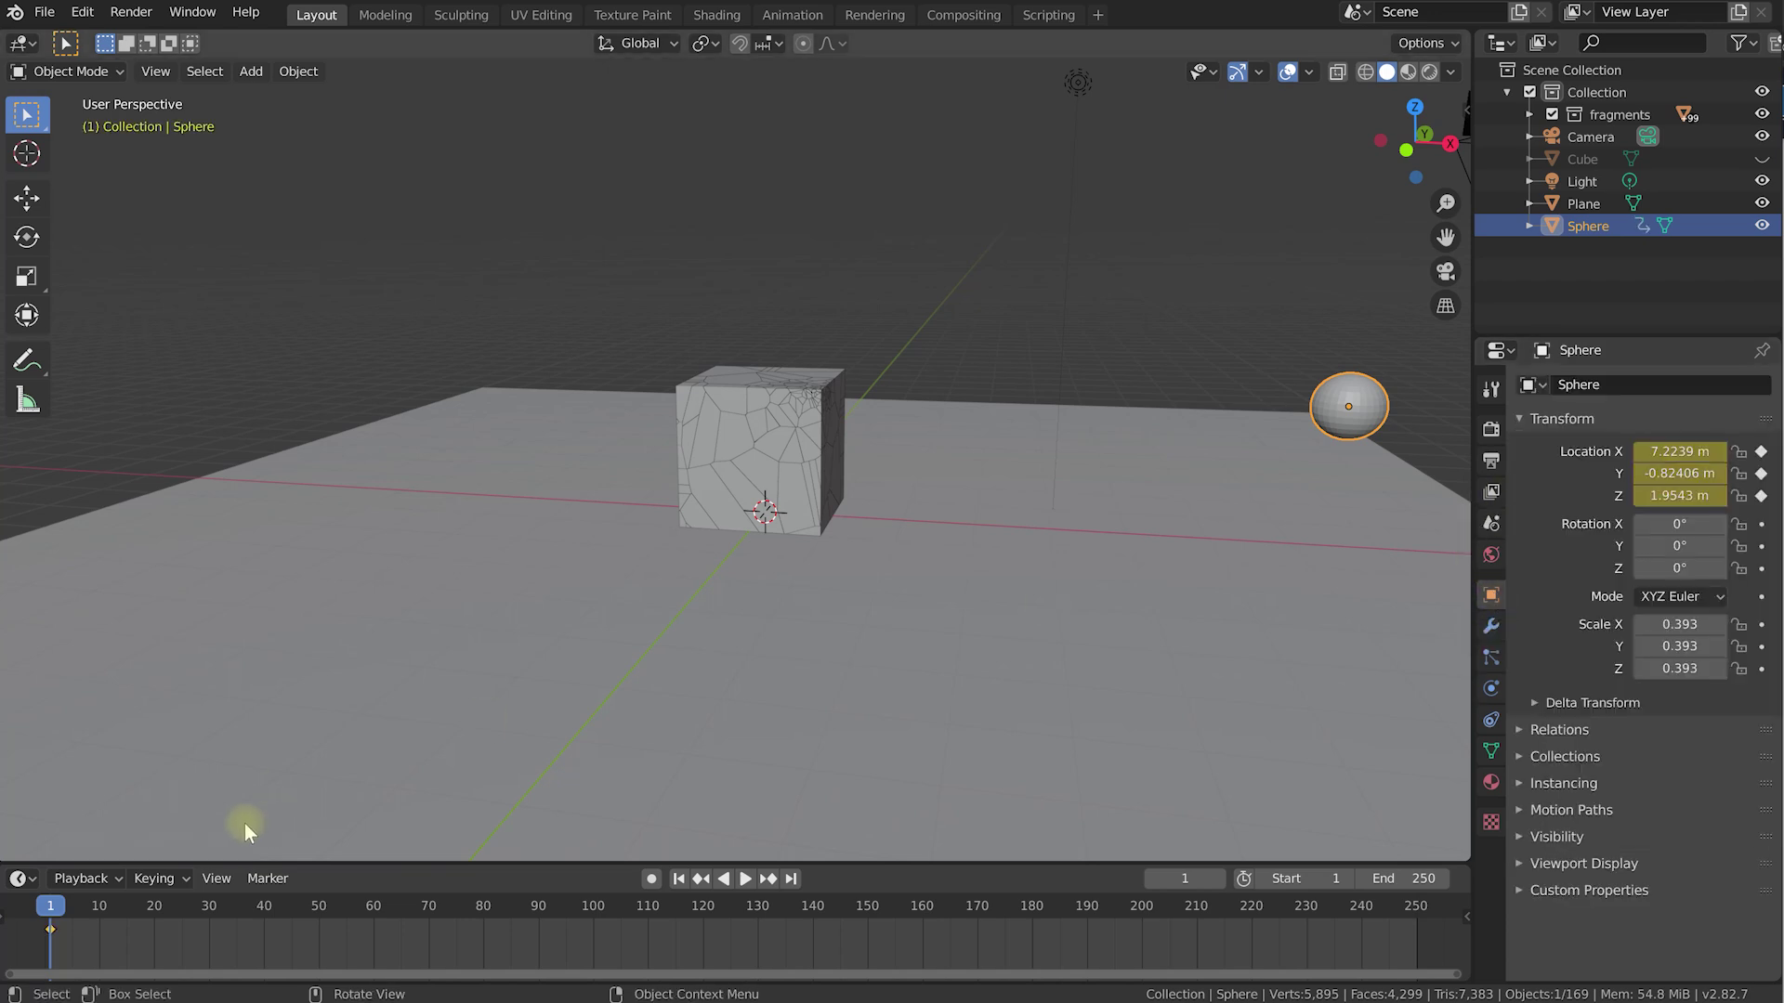
At frame 20, move the sphere along X past the cube to about -5.16 m, keyframe its location, and scrub through the motion.
key(space)
key(space)
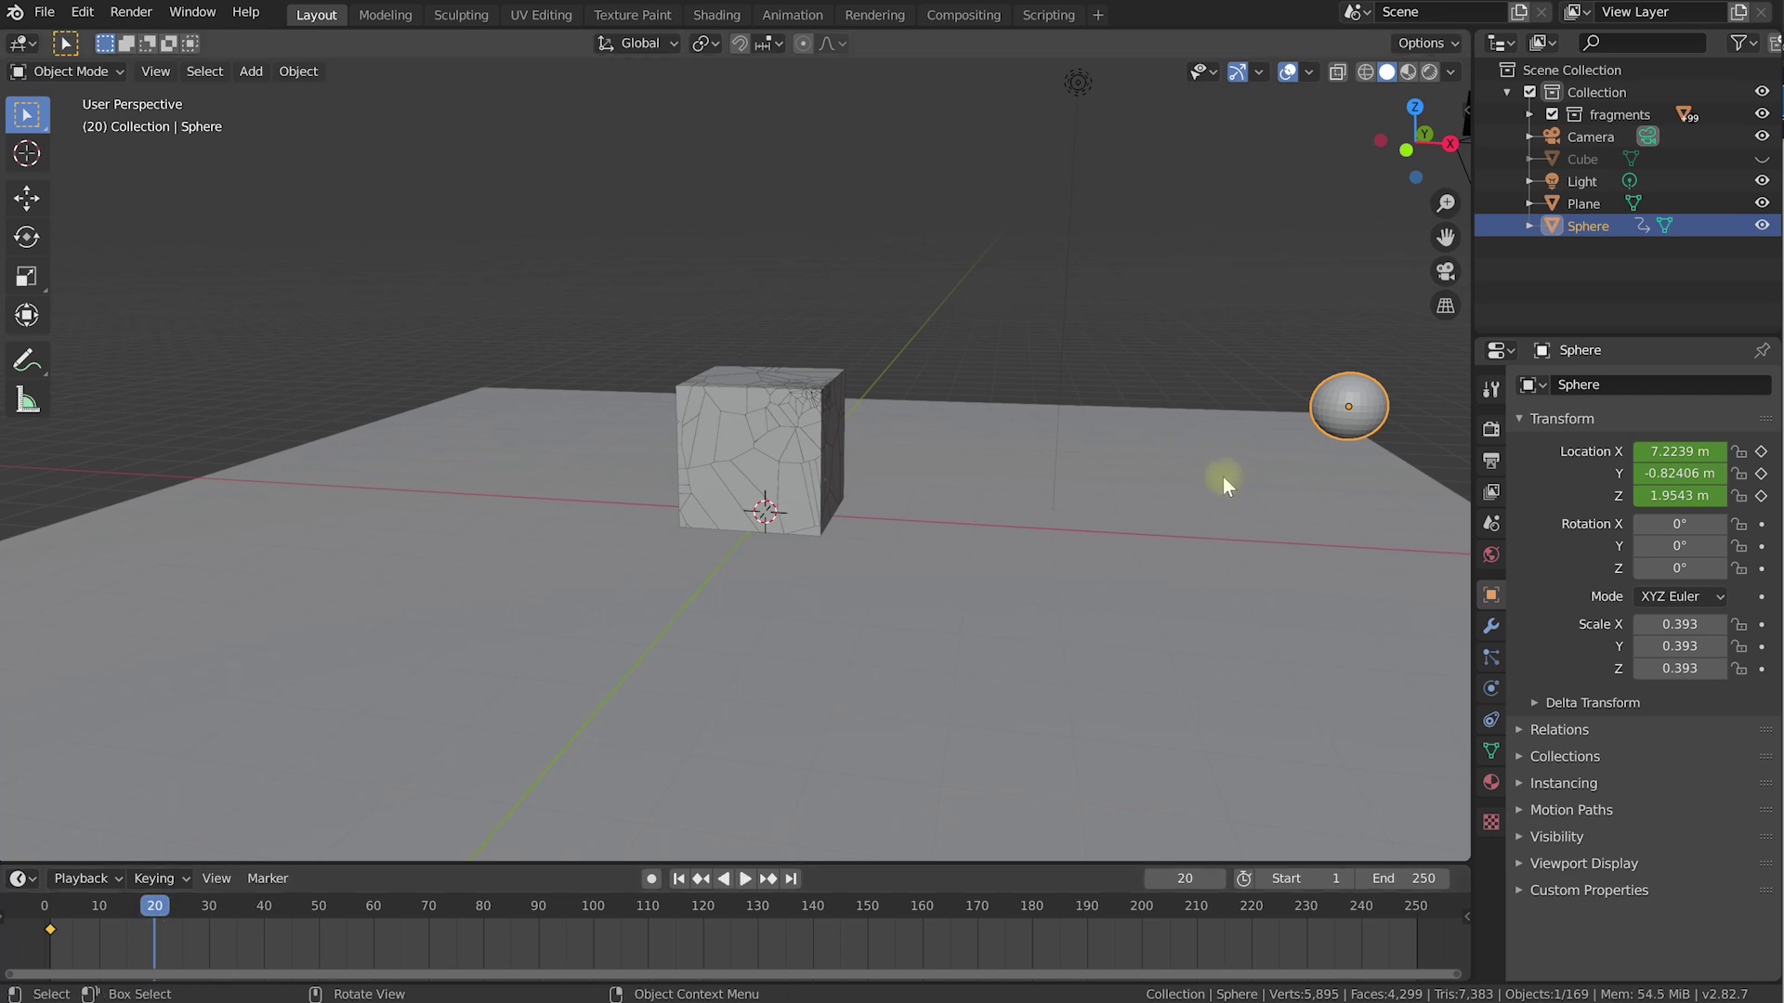
key(g)
key(x)
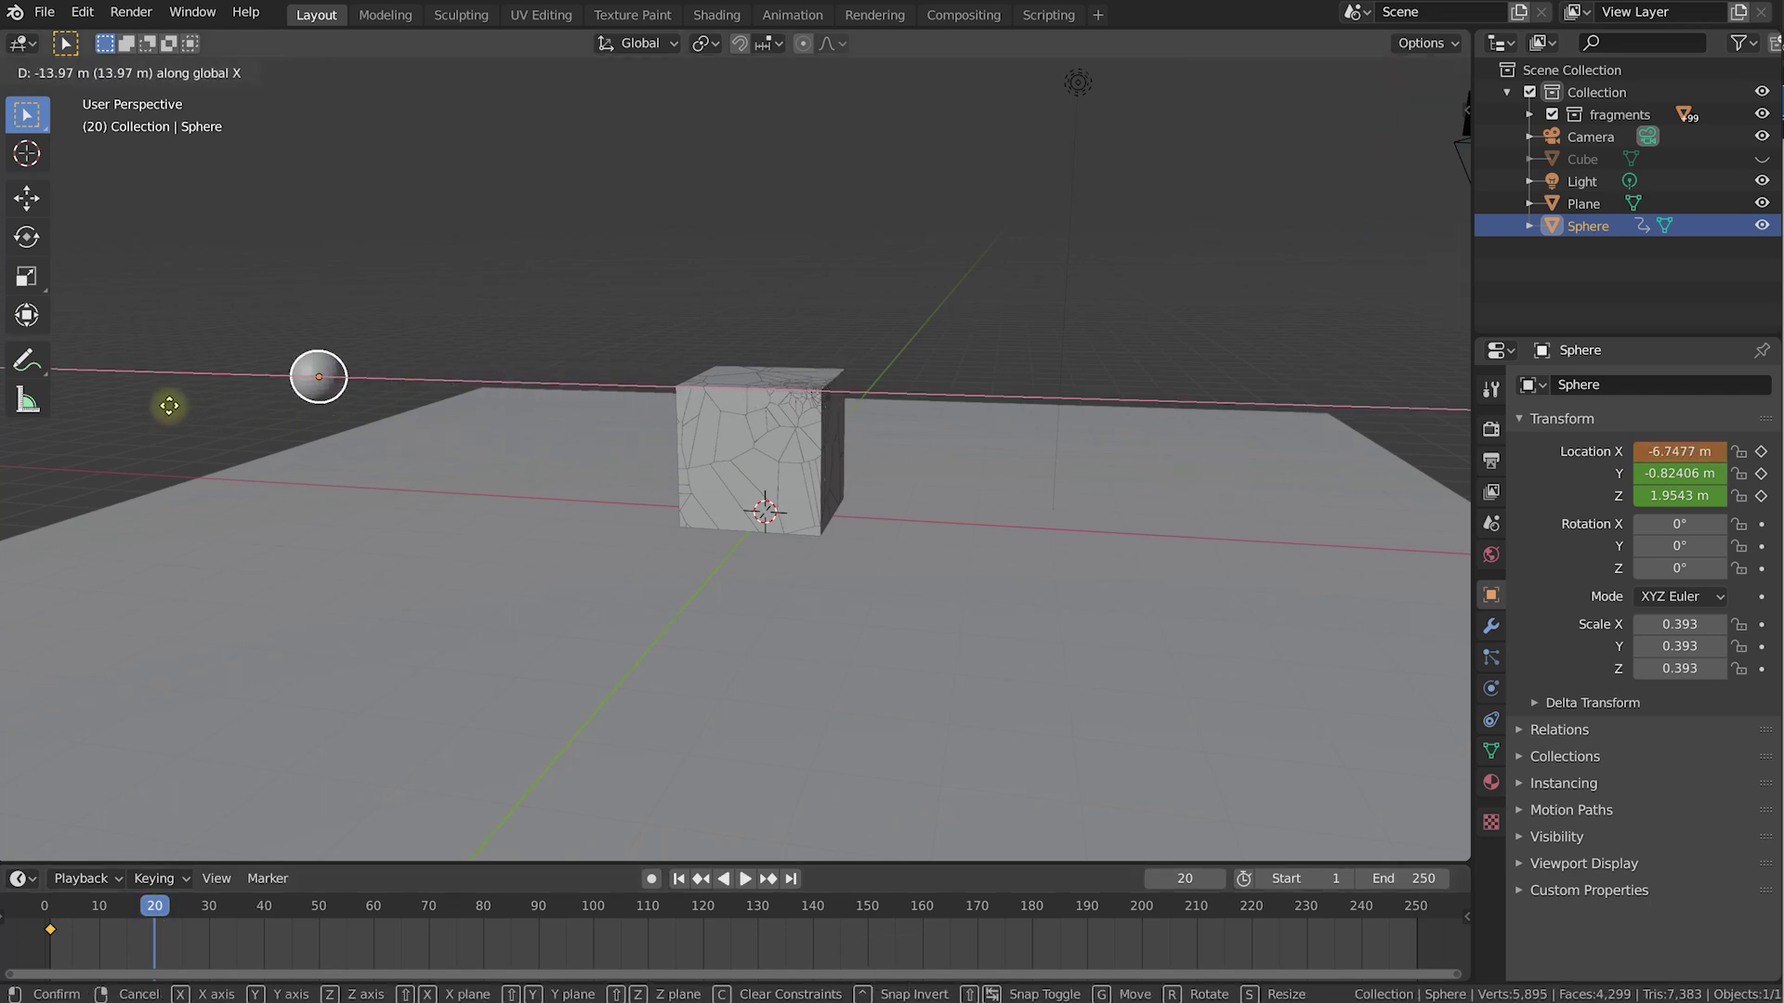
click(285, 474)
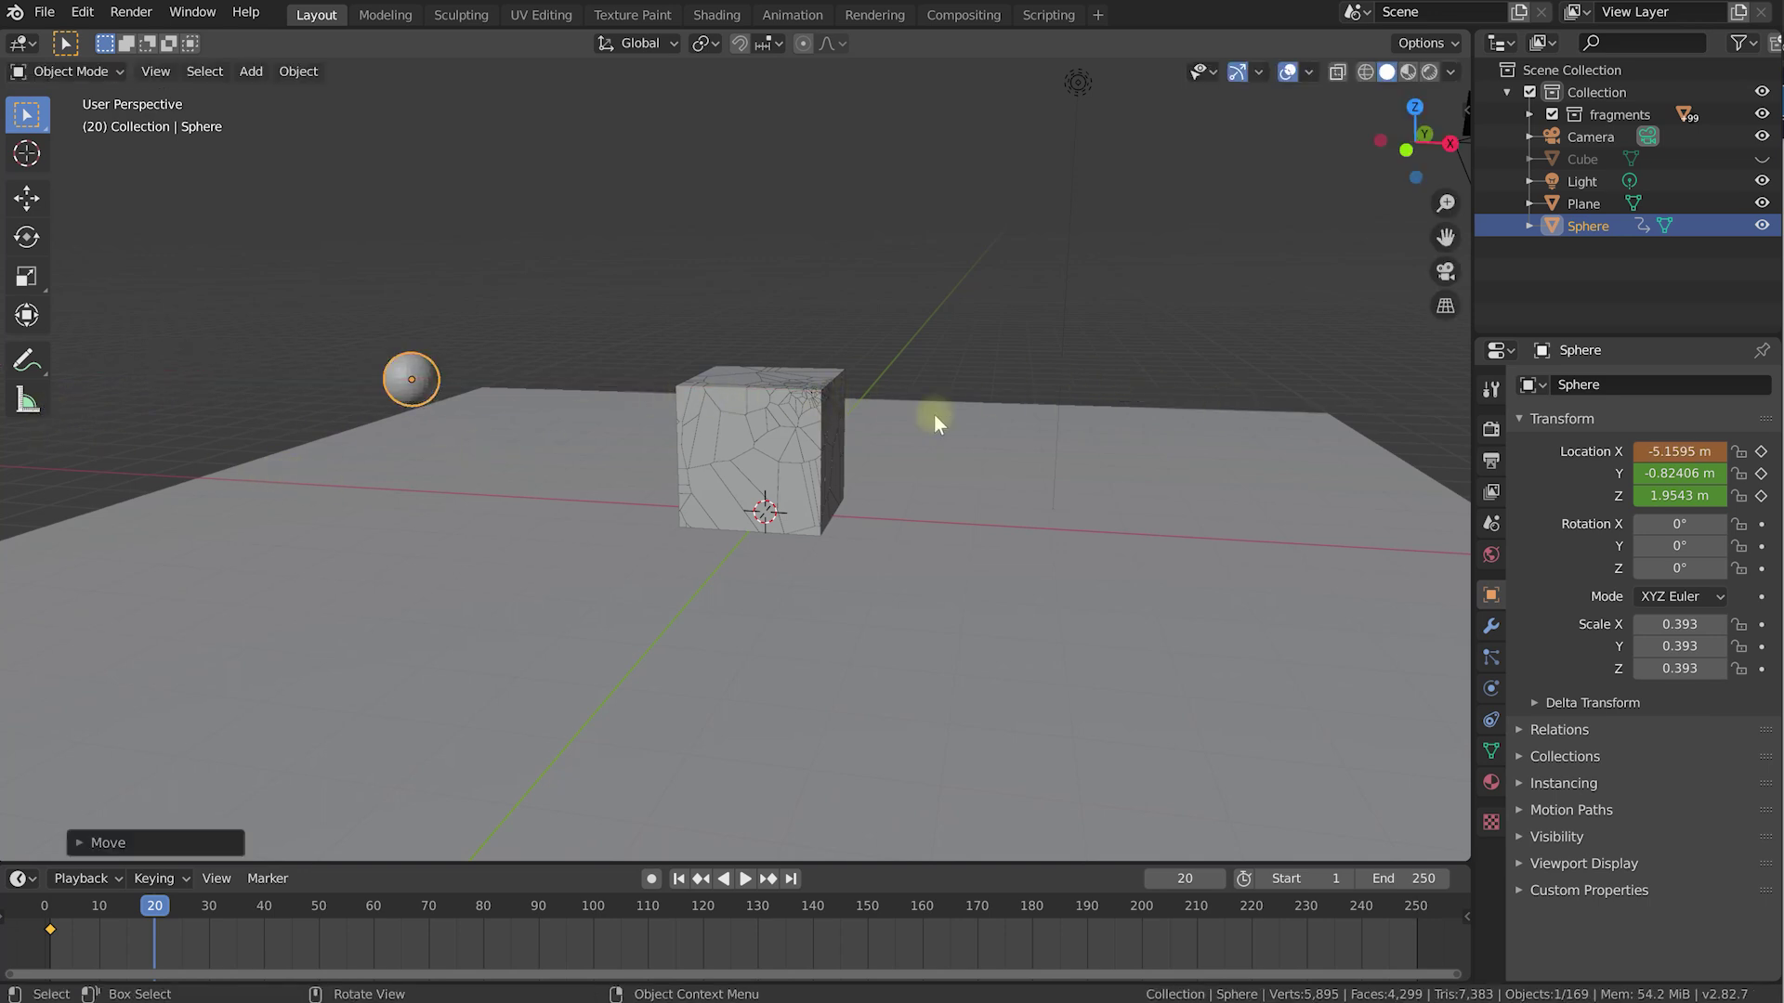
right_click(1661, 474)
click(1661, 474)
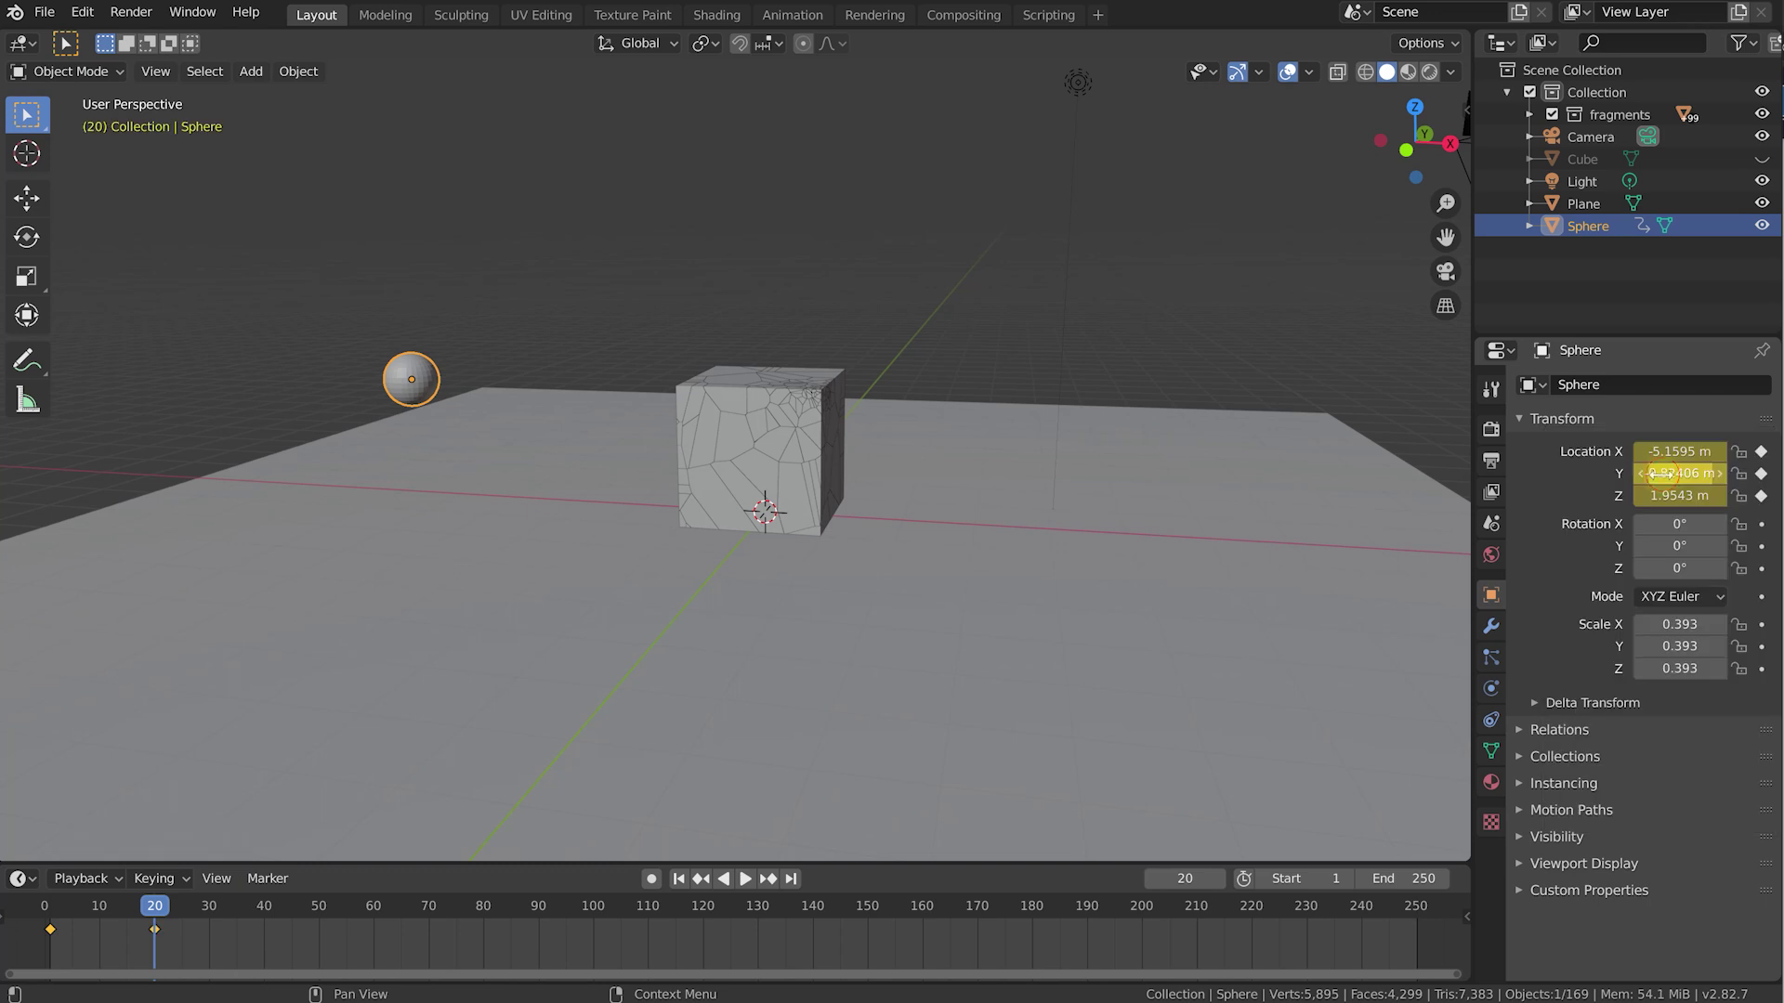
drag(149, 915, 90, 929)
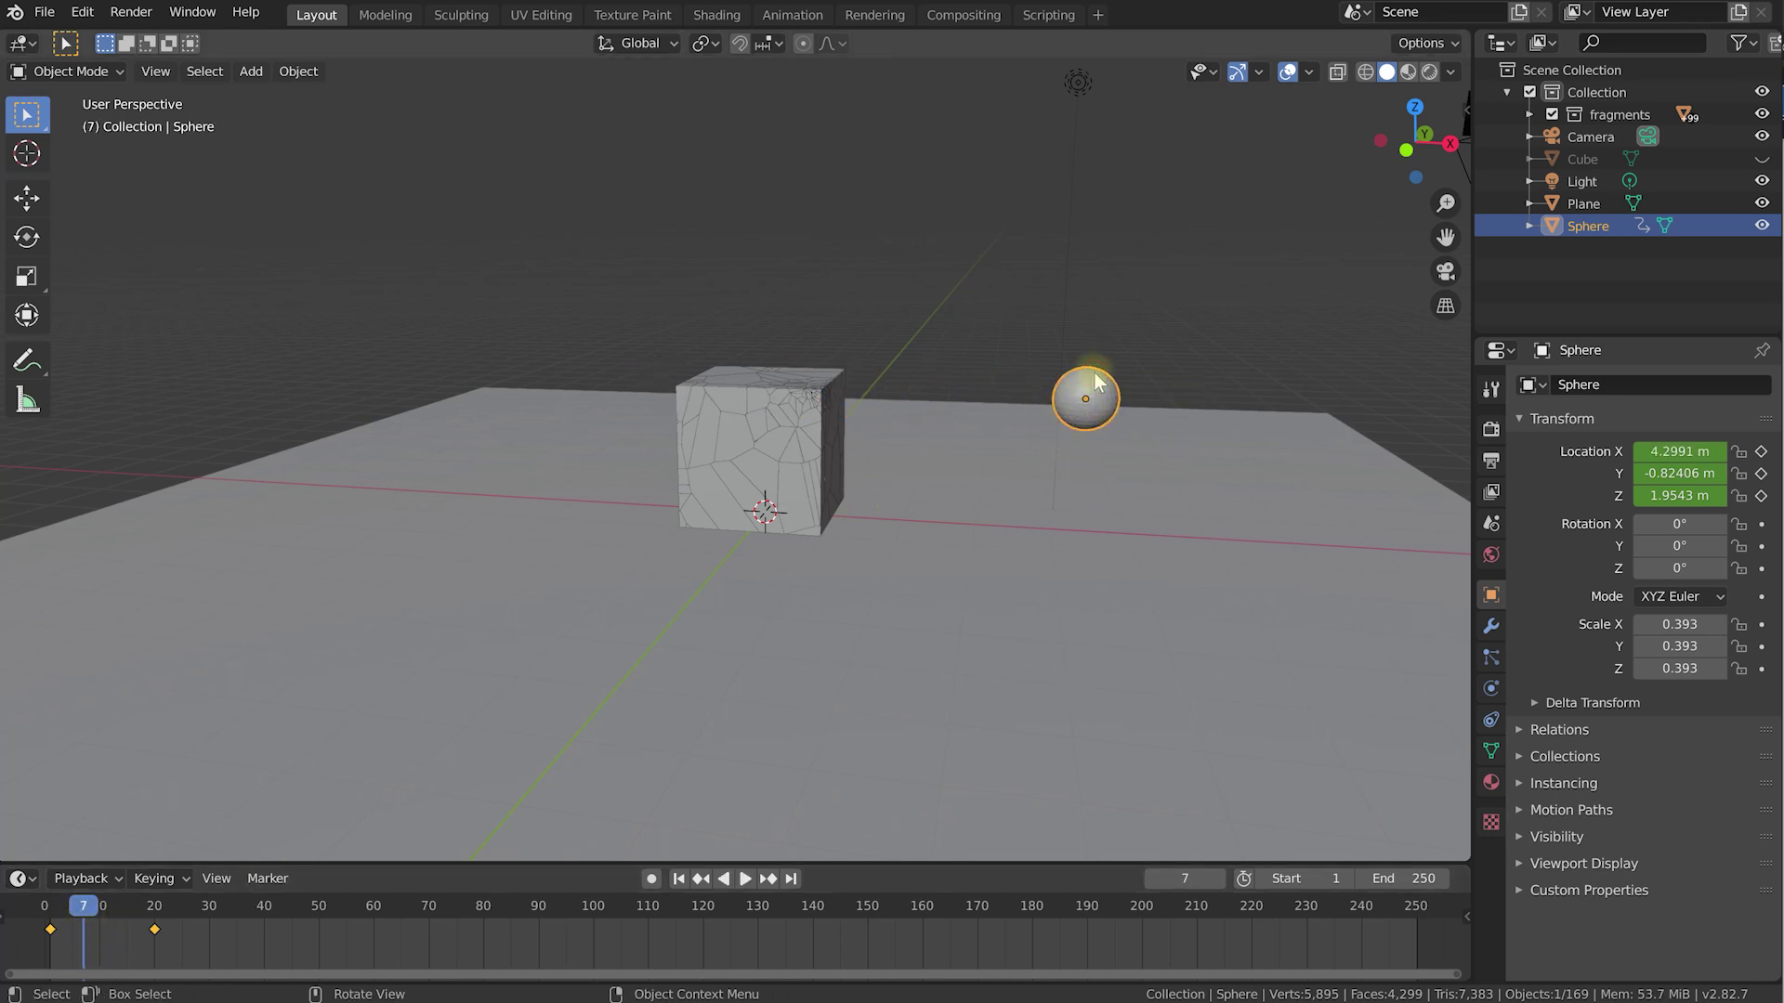
Add an active rigid body to the sphere and enable its Animated option.
click(1490, 690)
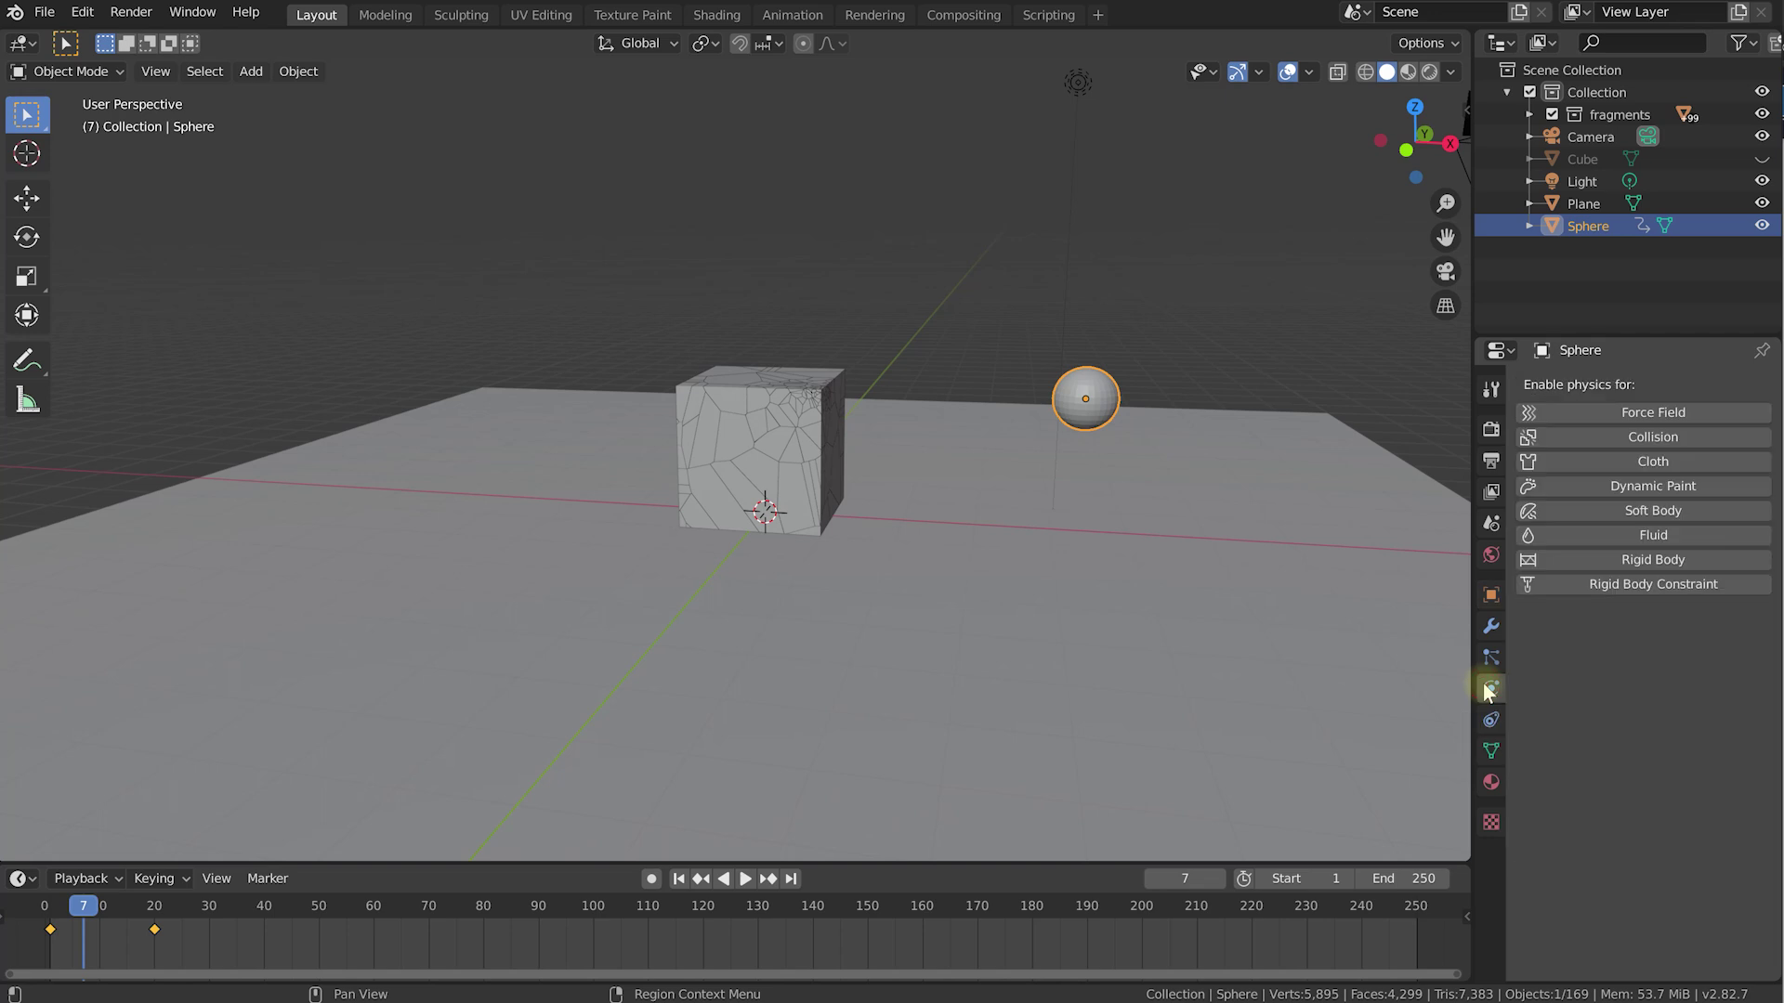
click(1697, 562)
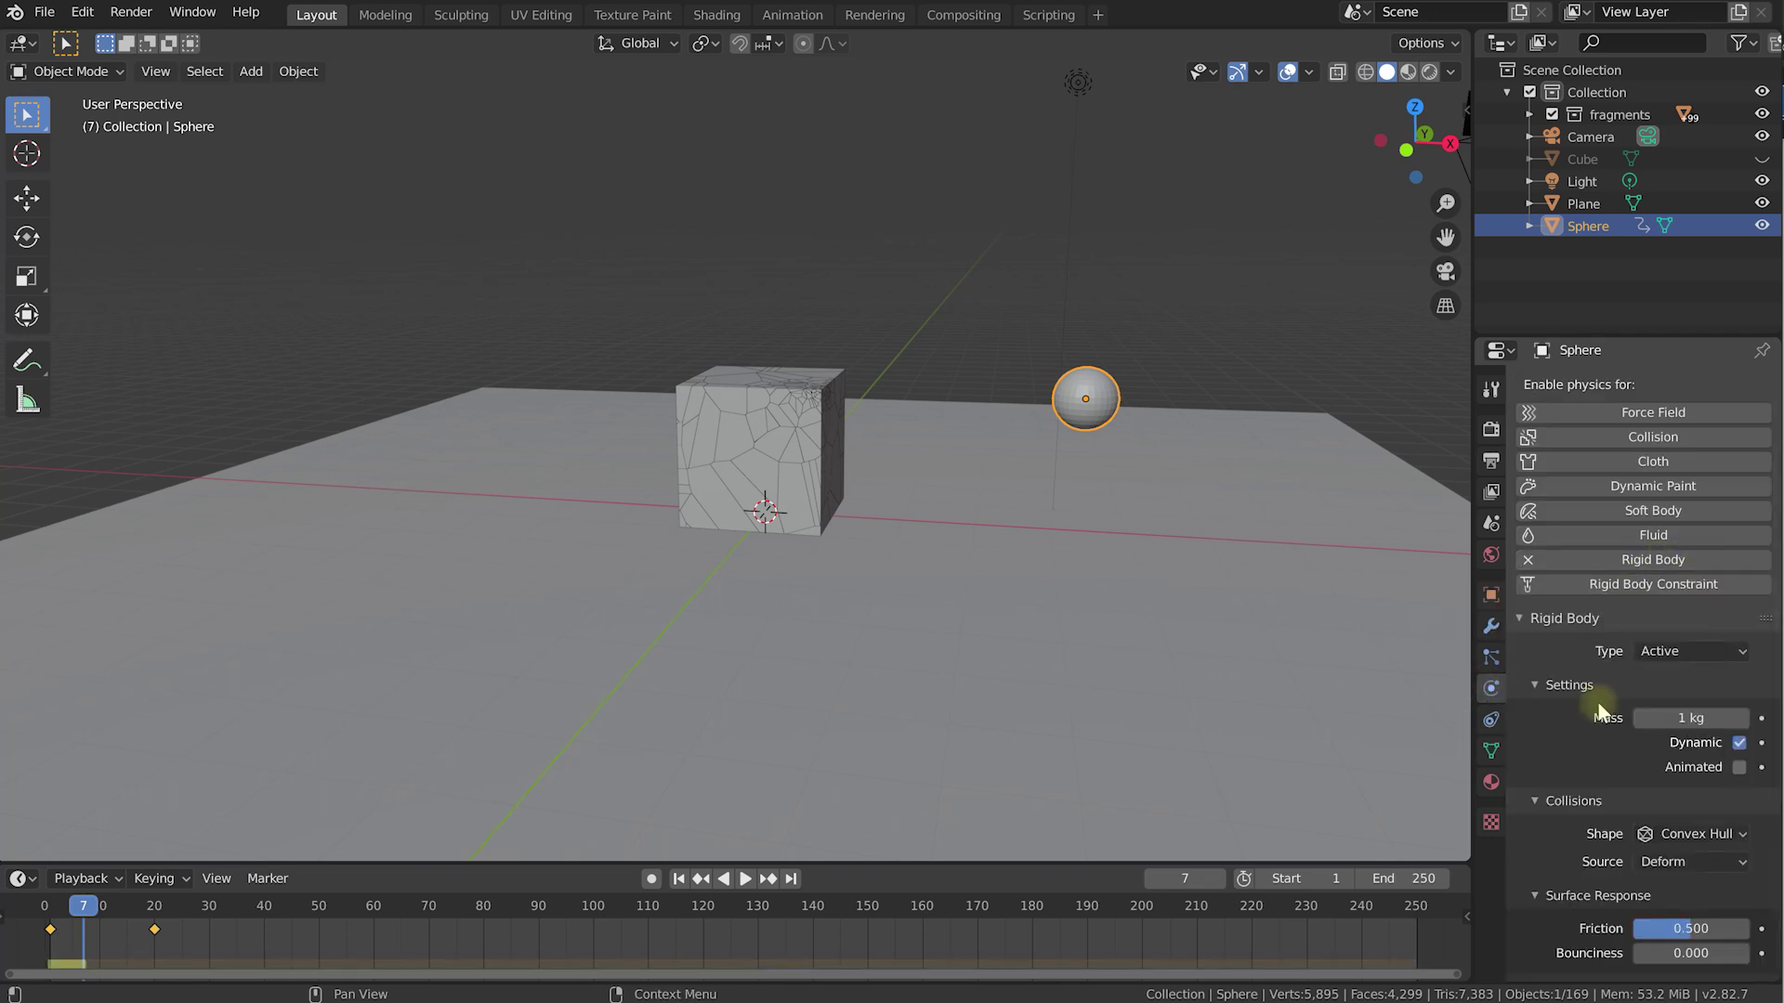
scroll(1620, 625, down, 4)
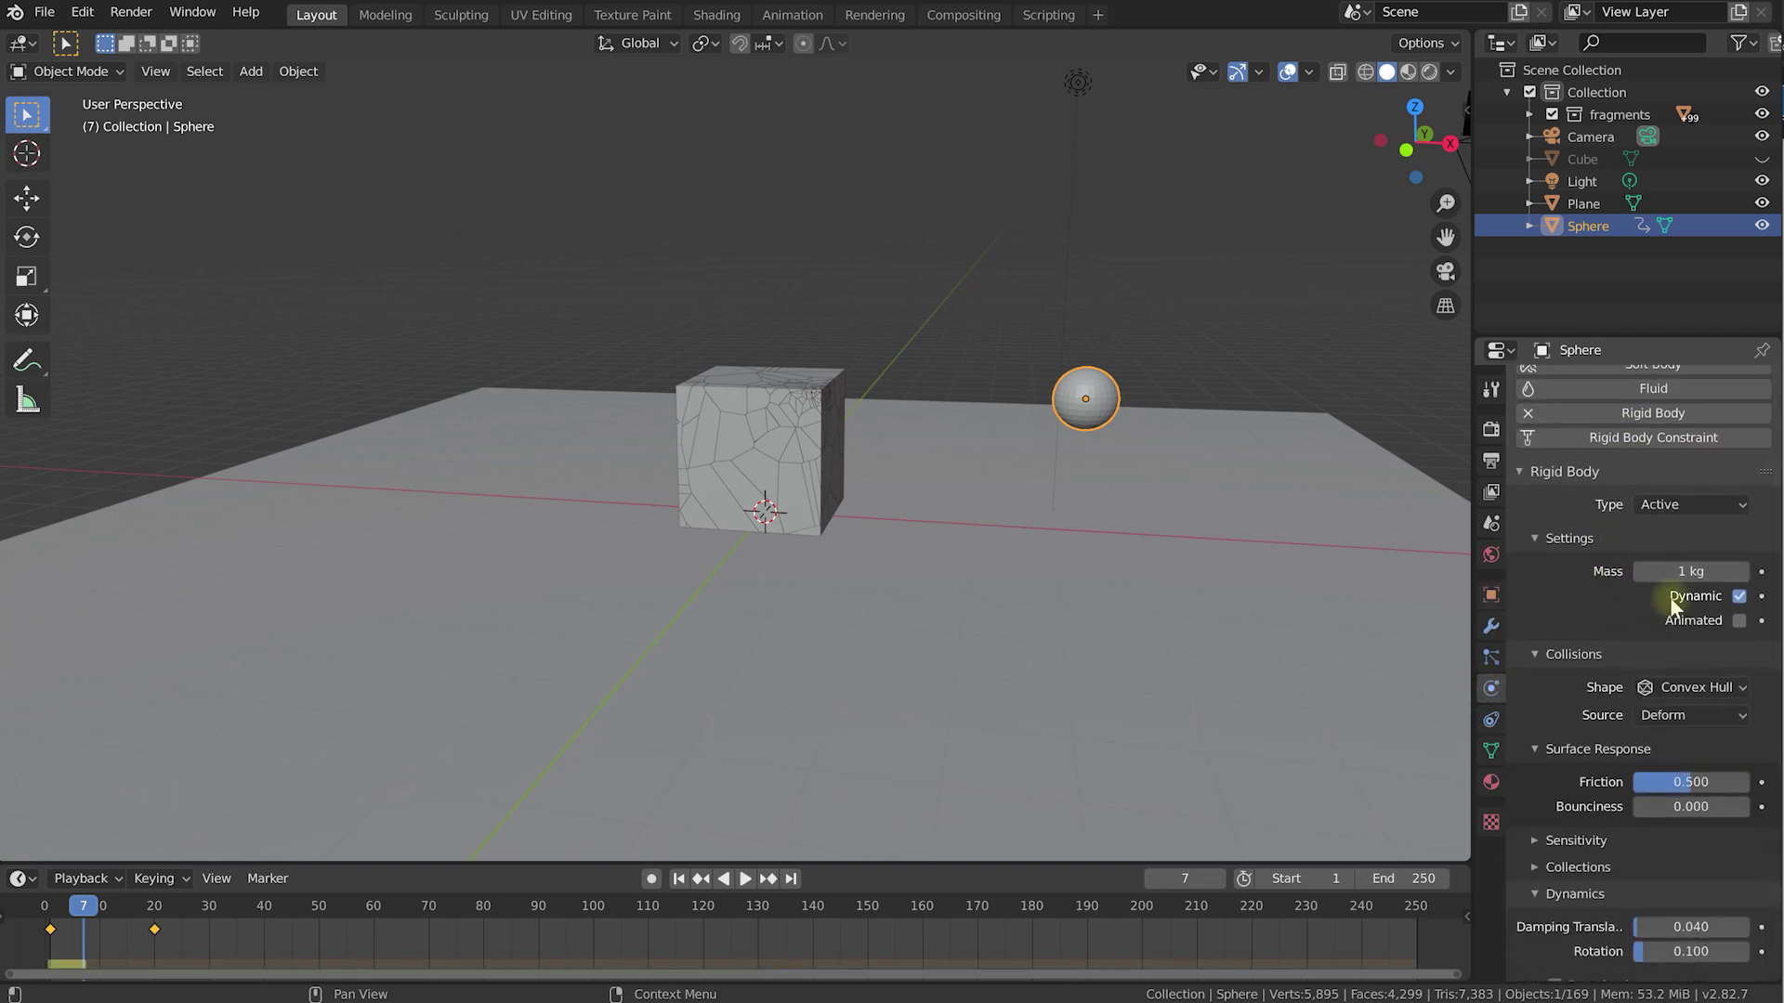
click(1739, 621)
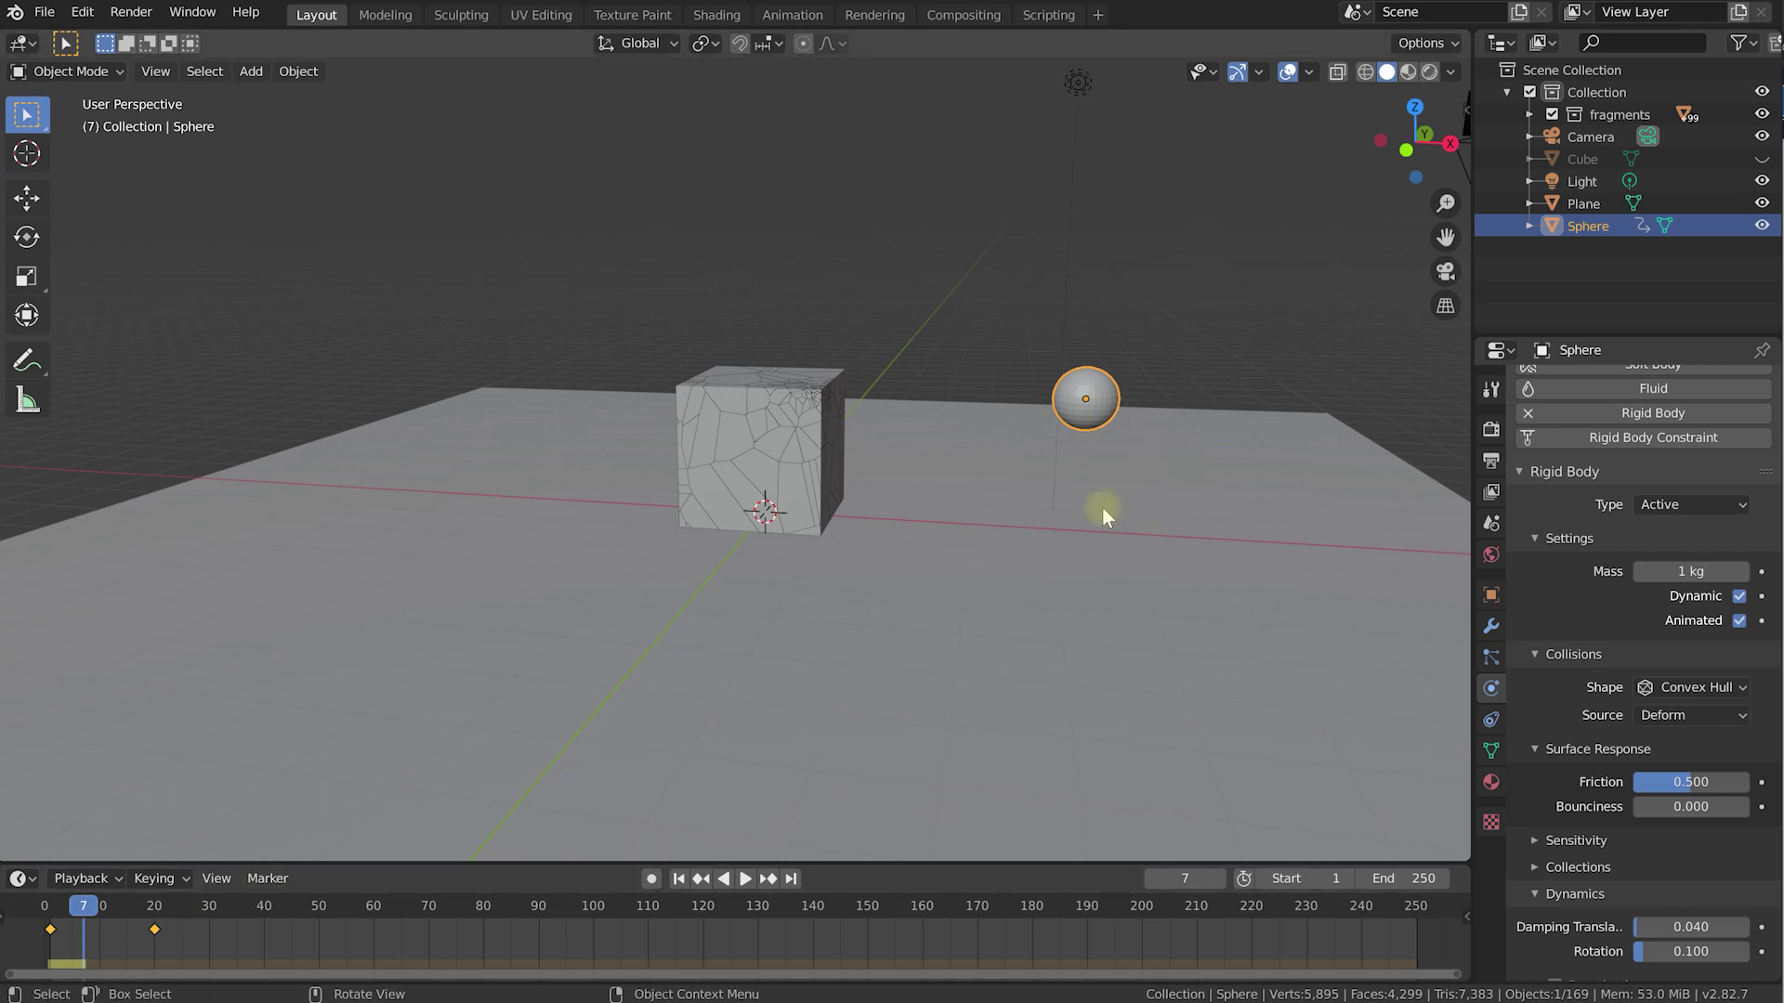
Play the simulation from frame 1 and scrub back to the moment of impact at frame 11.
key(shift+Left)
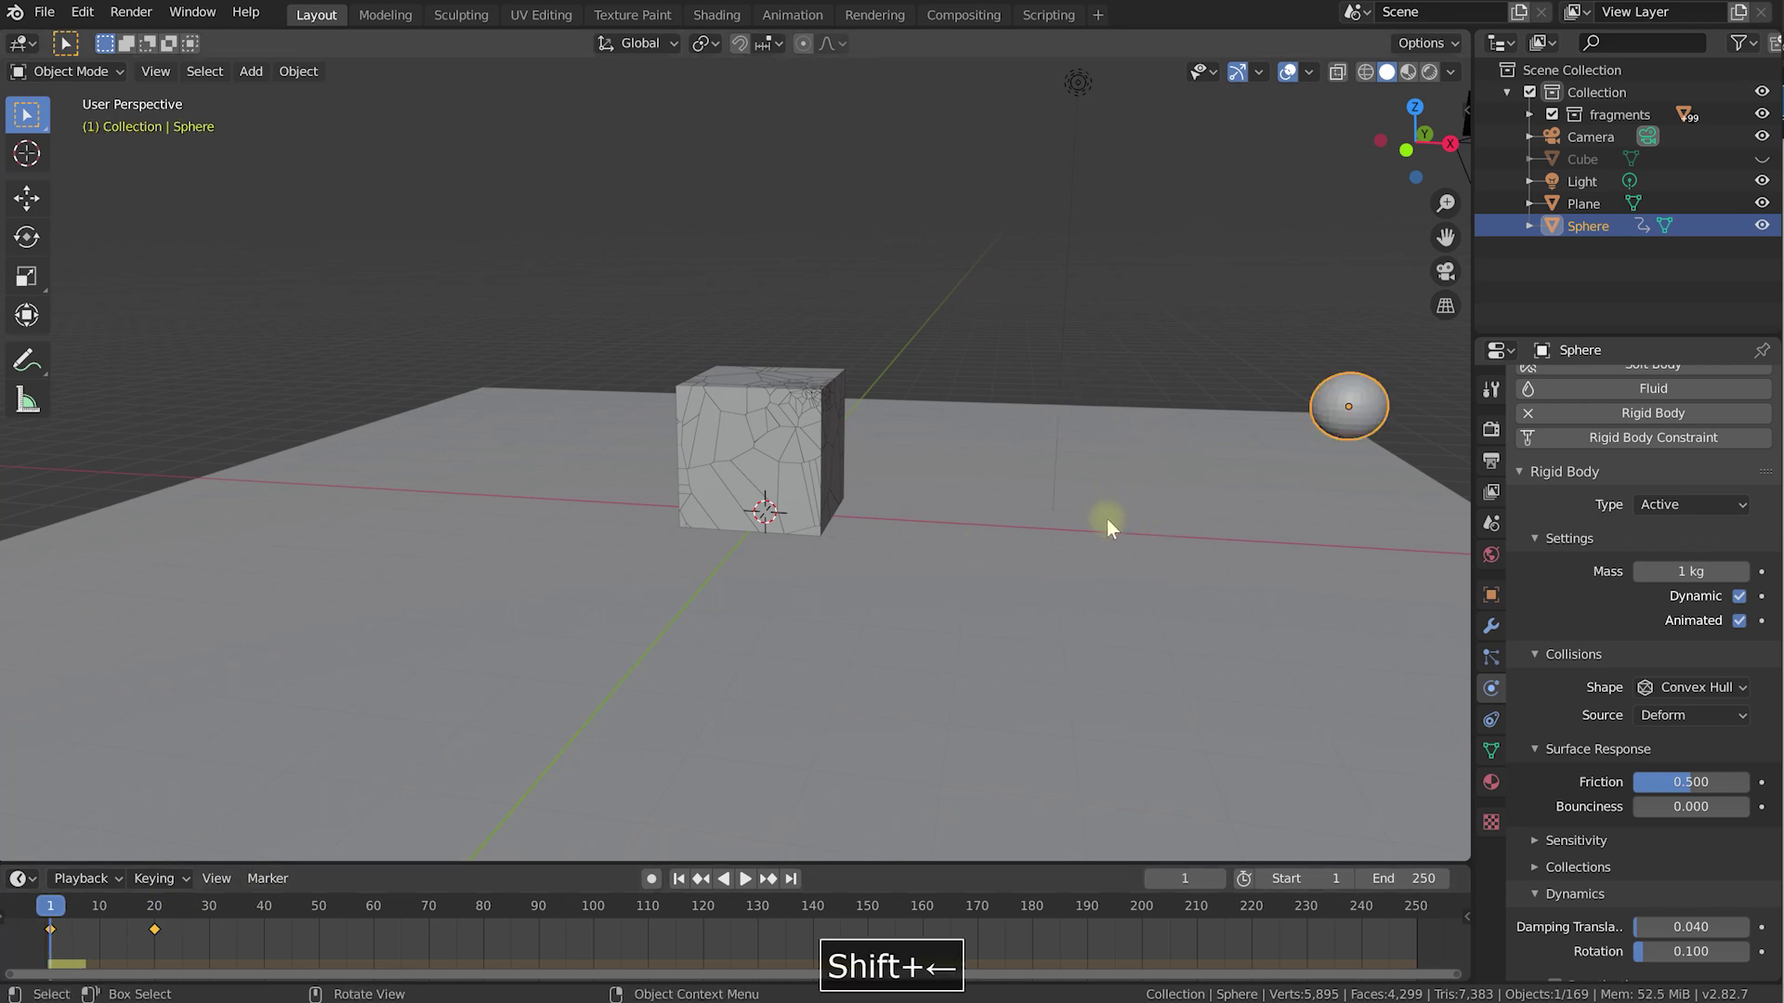
key(space)
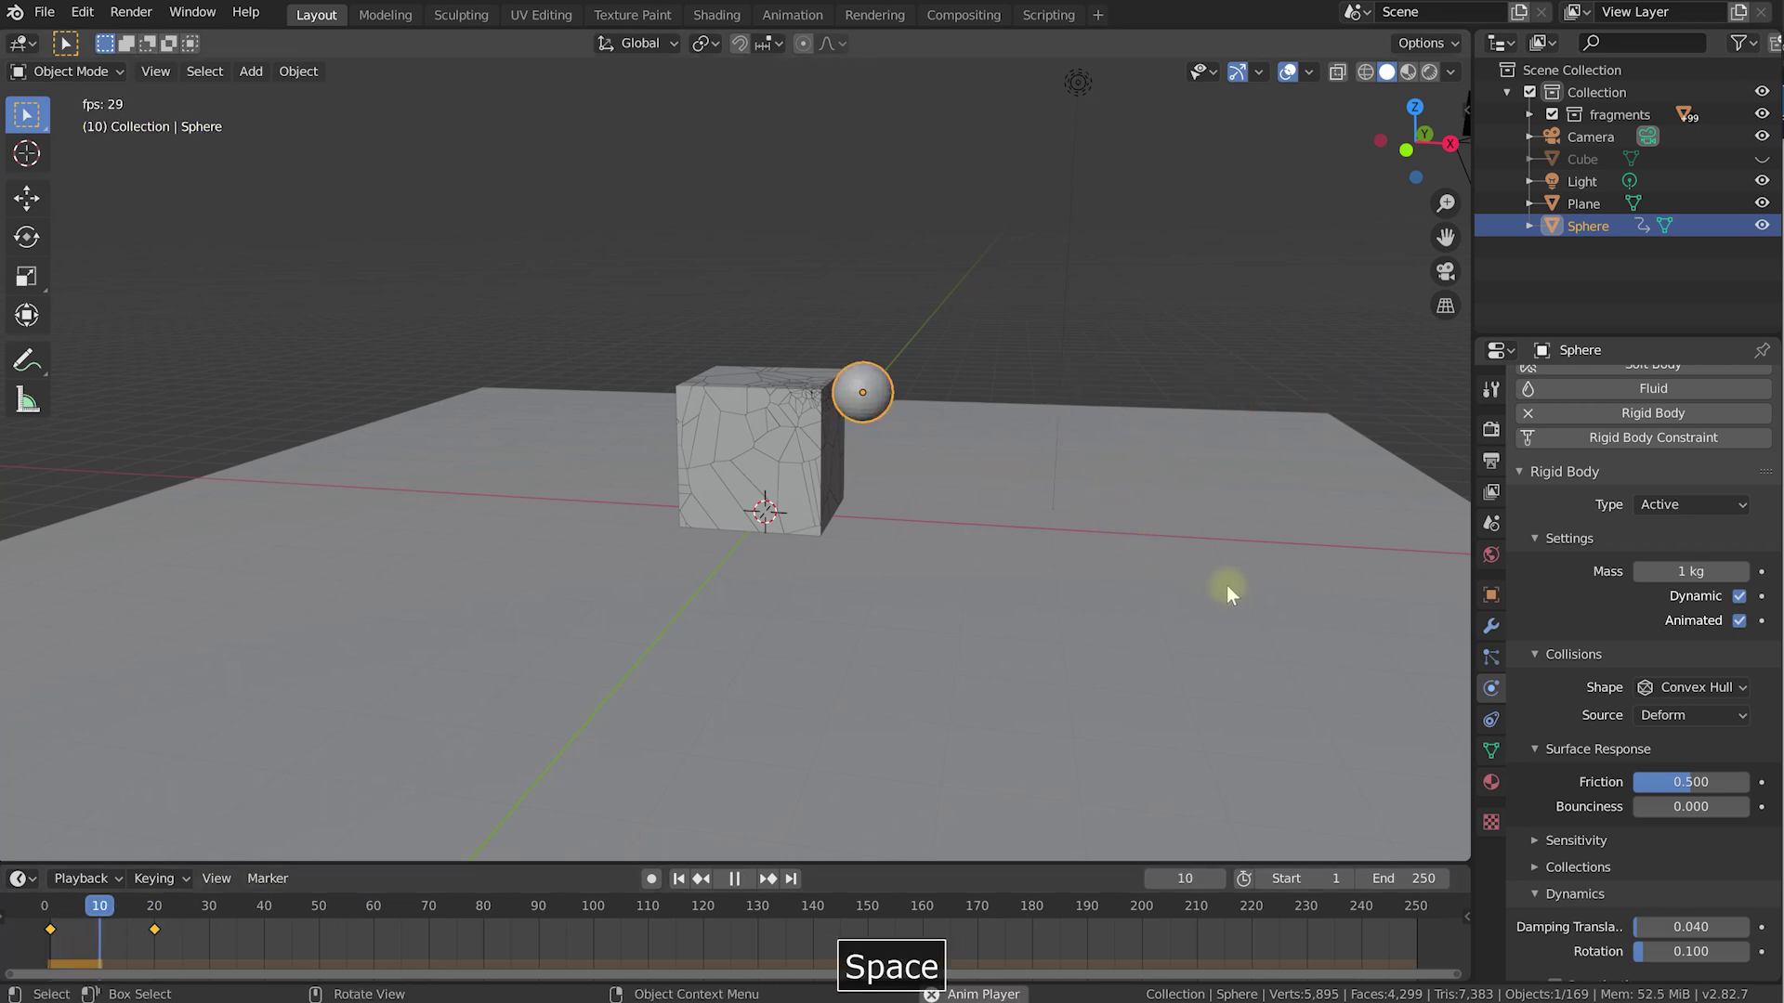
drag(305, 904, 104, 902)
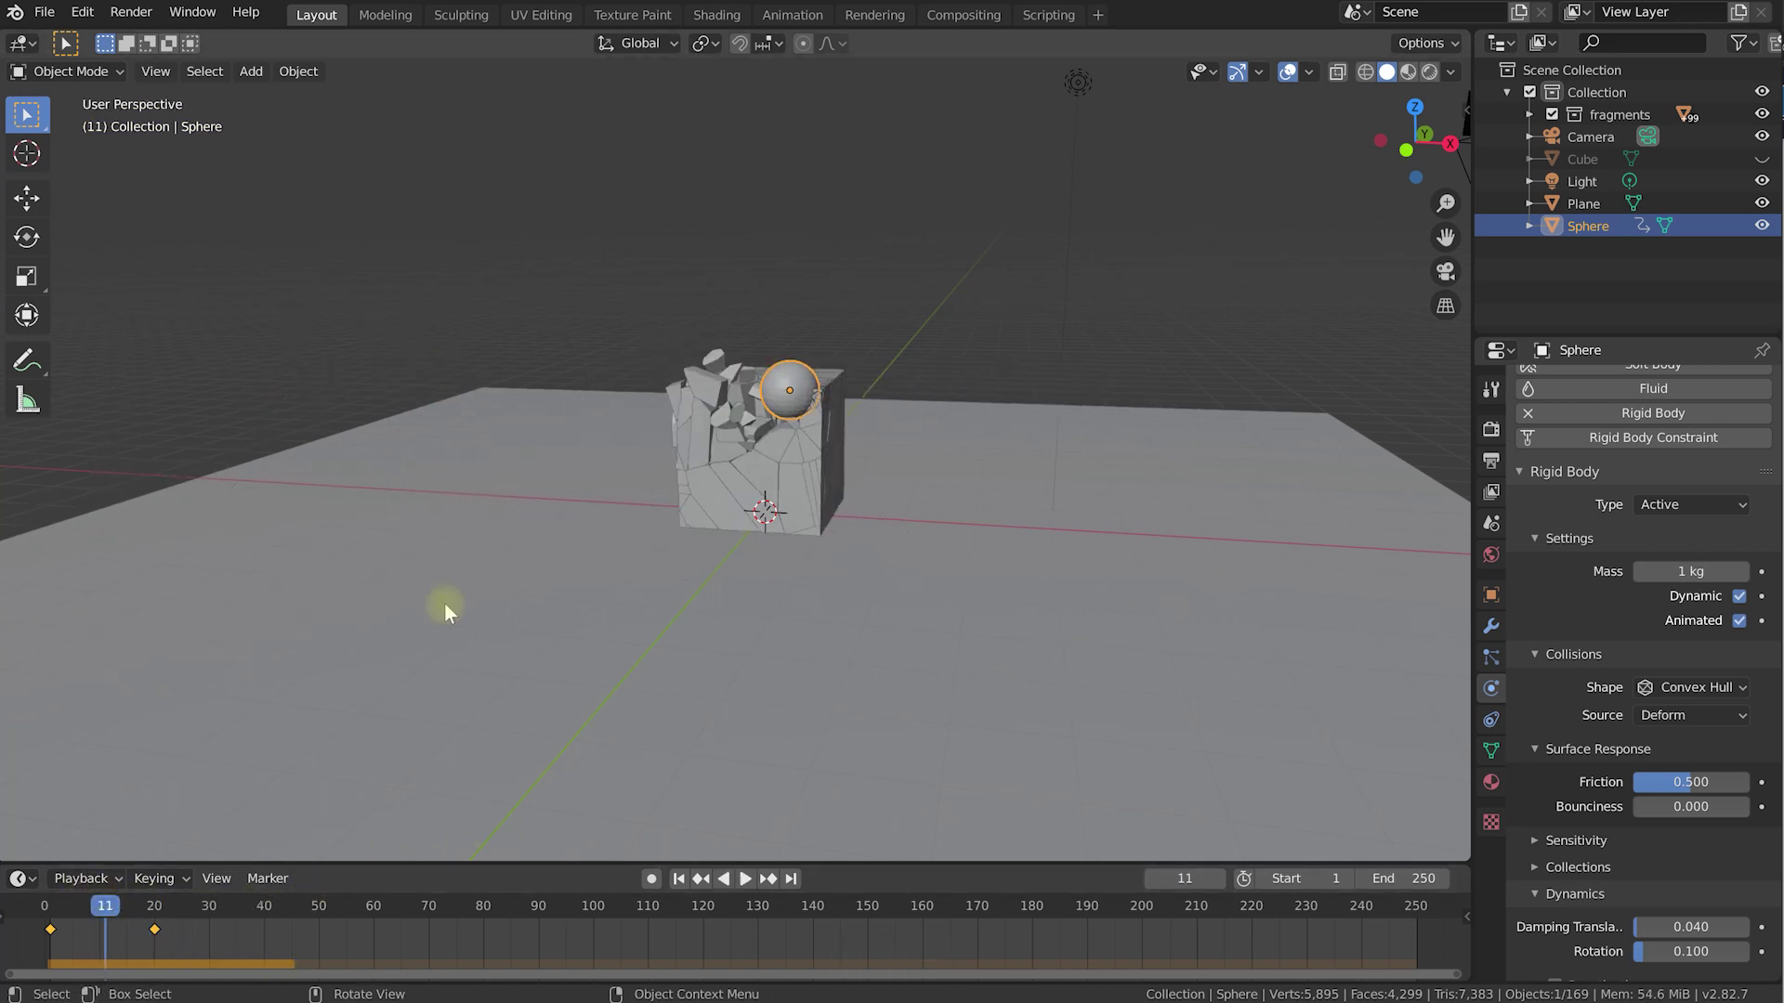
Examine the sphere's impact on the fragments from several angles and compare frames 10 and 11.
middle_drag(799, 381, 769, 388)
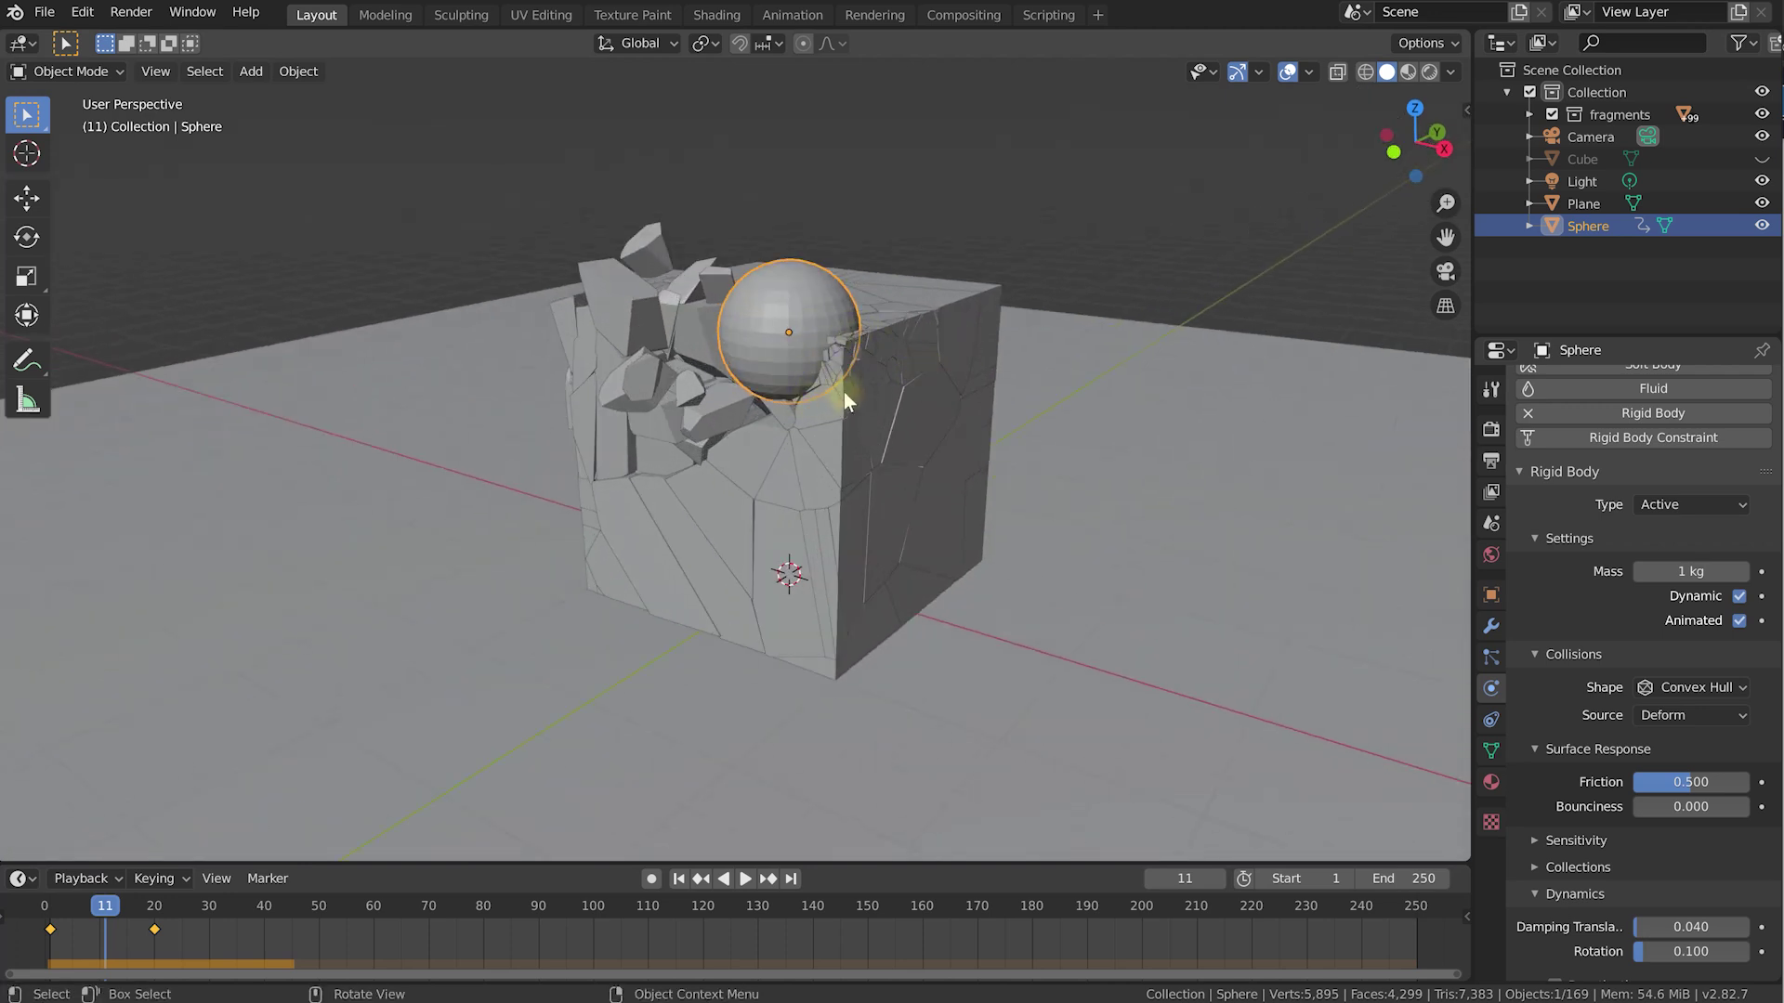
middle_drag(805, 344, 728, 292)
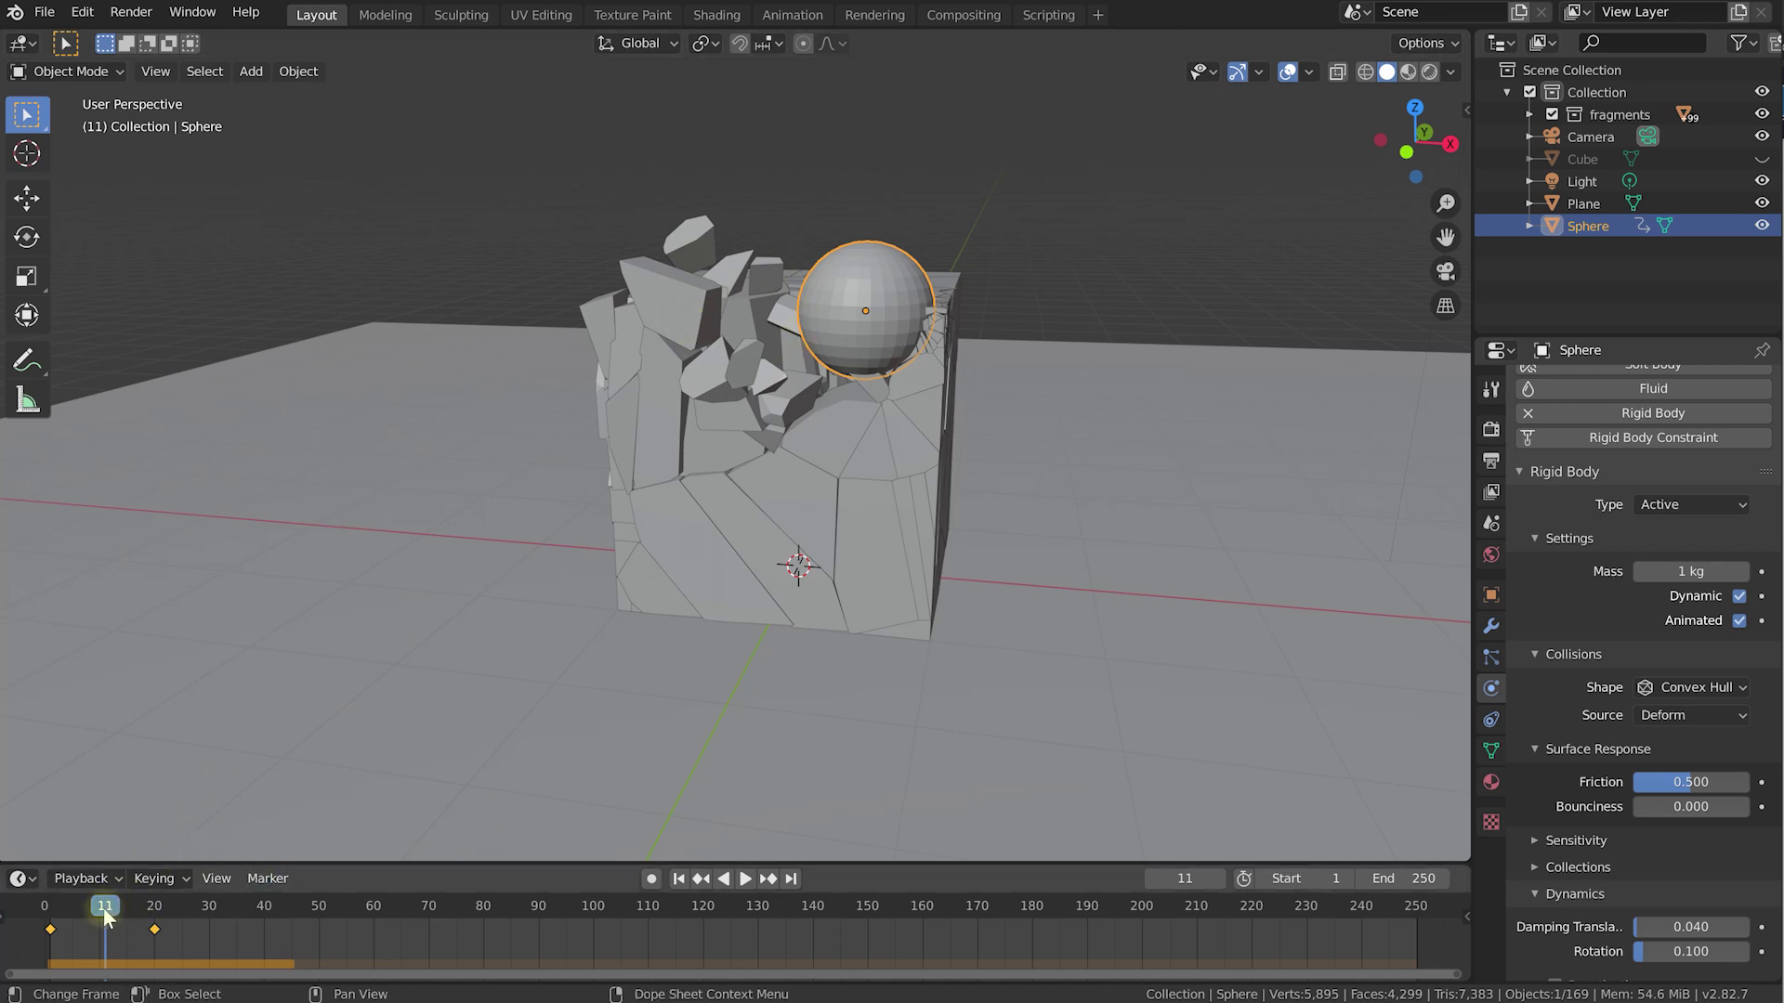
middle_drag(637, 526, 916, 515)
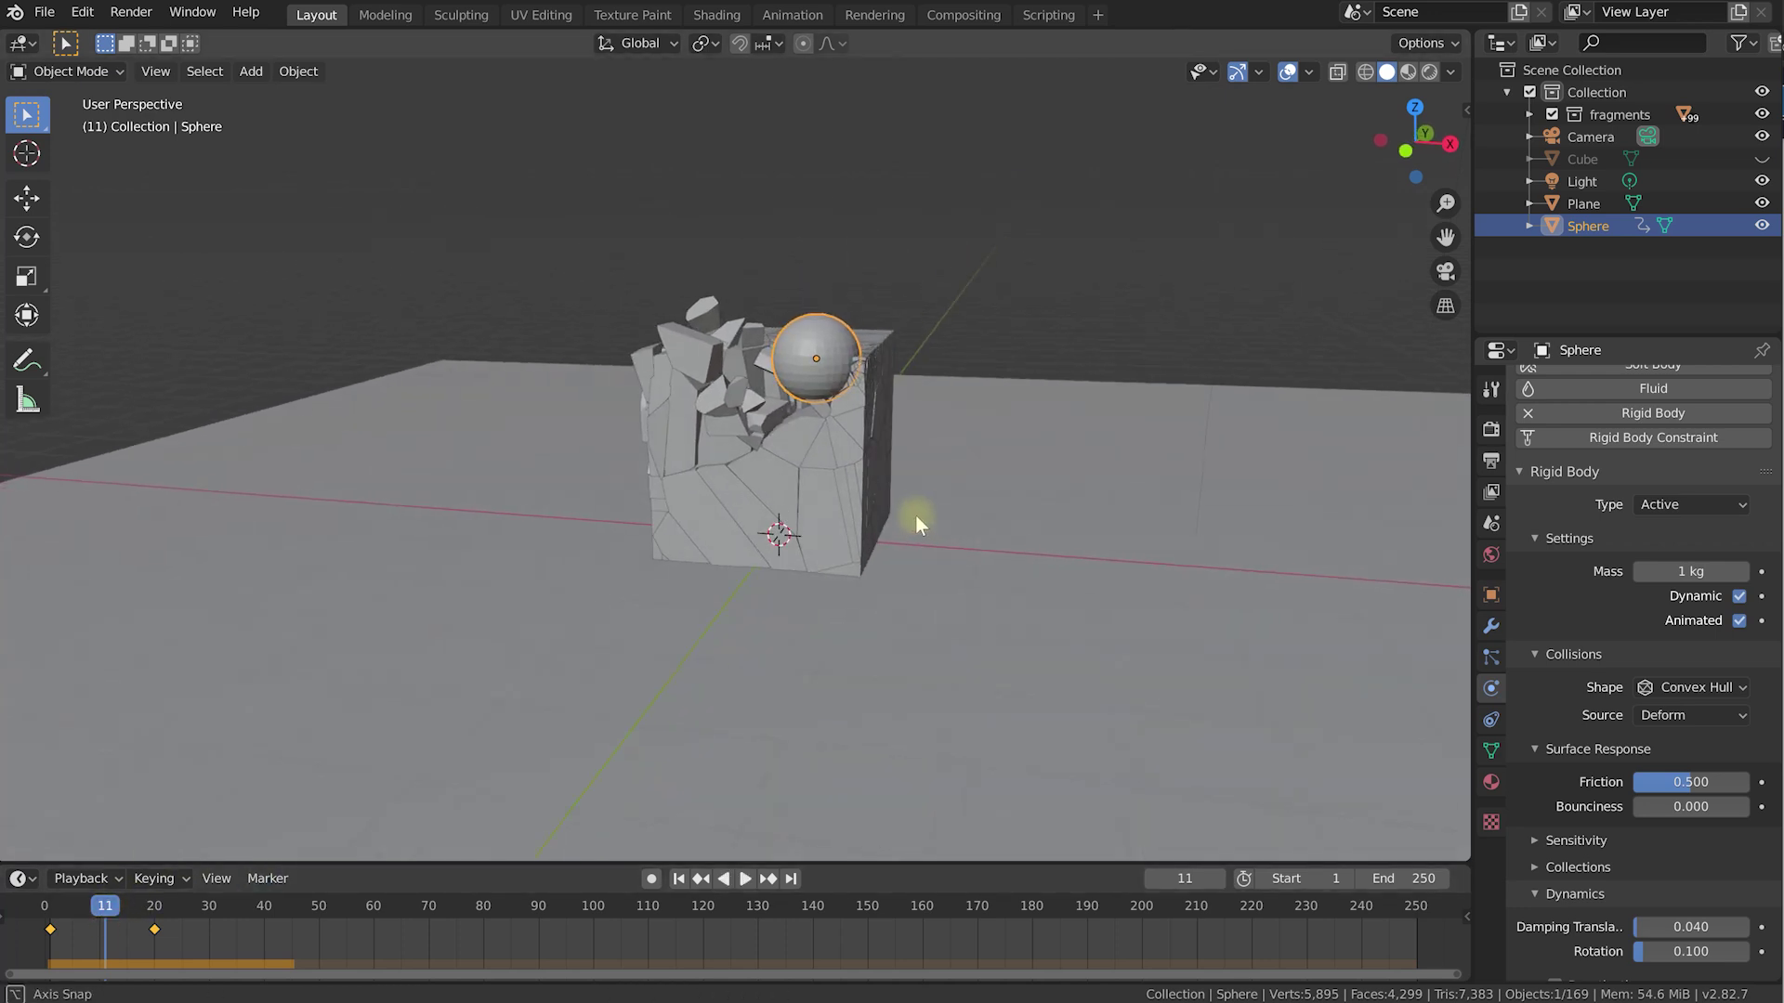
click(101, 907)
middle_drag(799, 442, 944, 353)
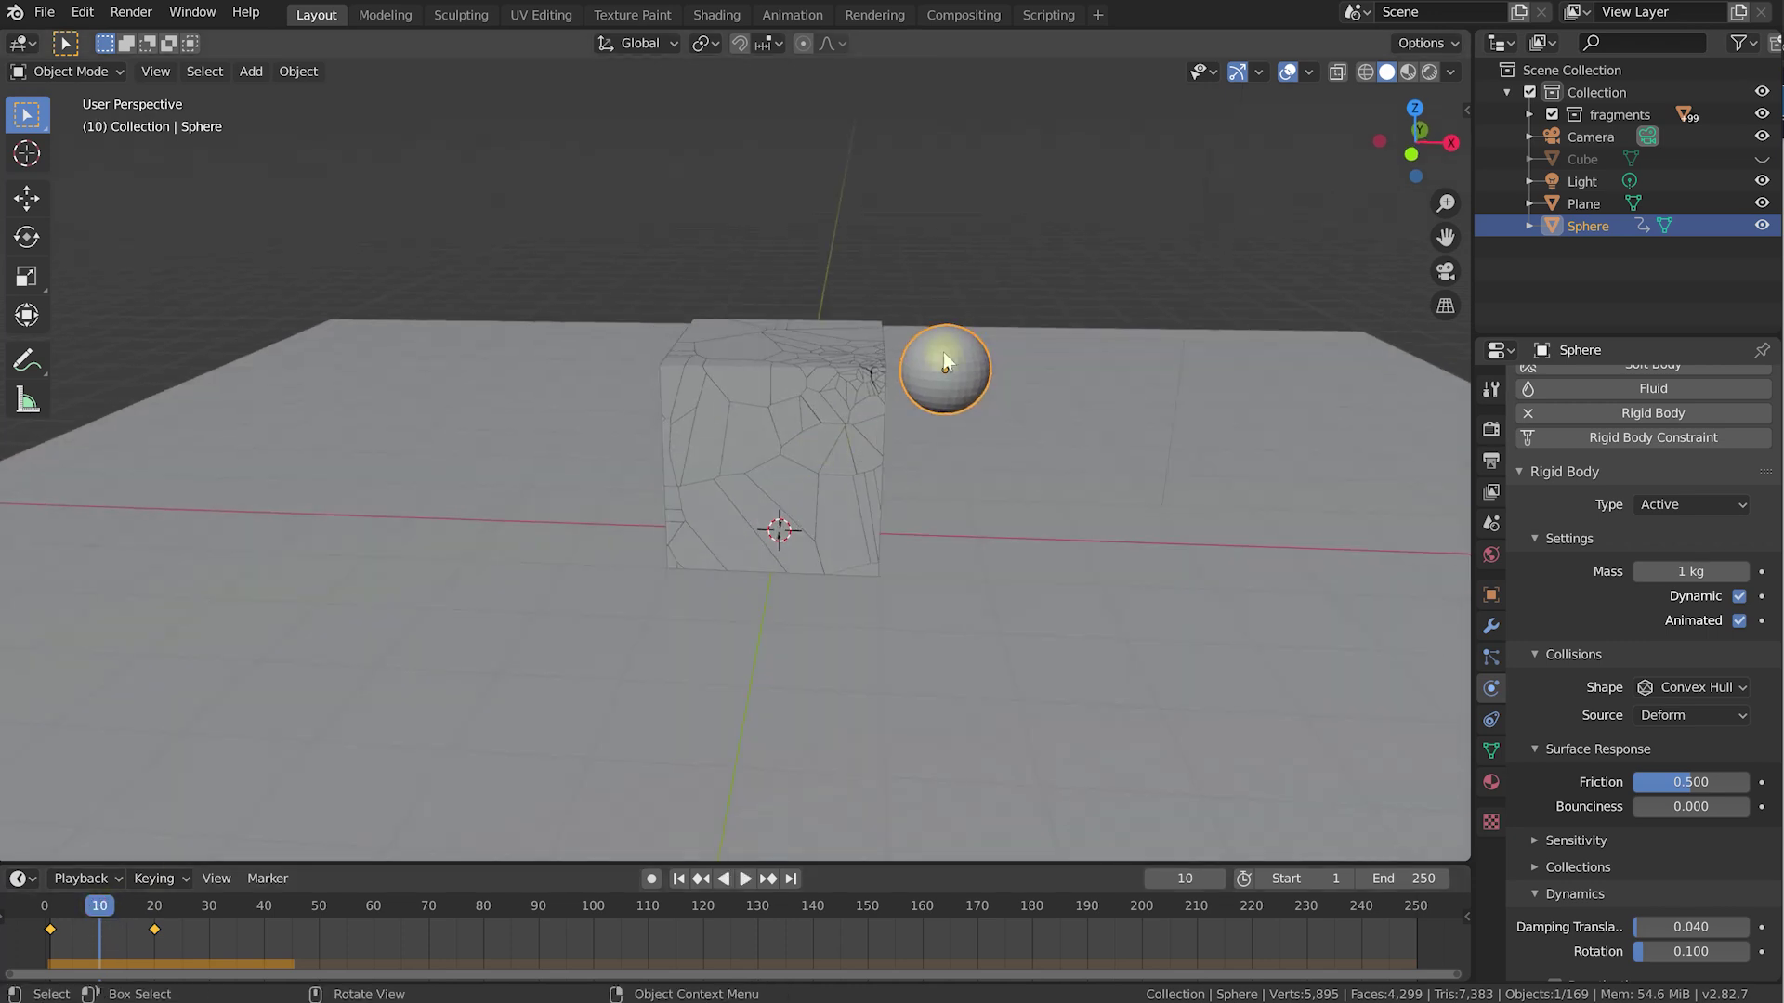
drag(96, 907, 105, 907)
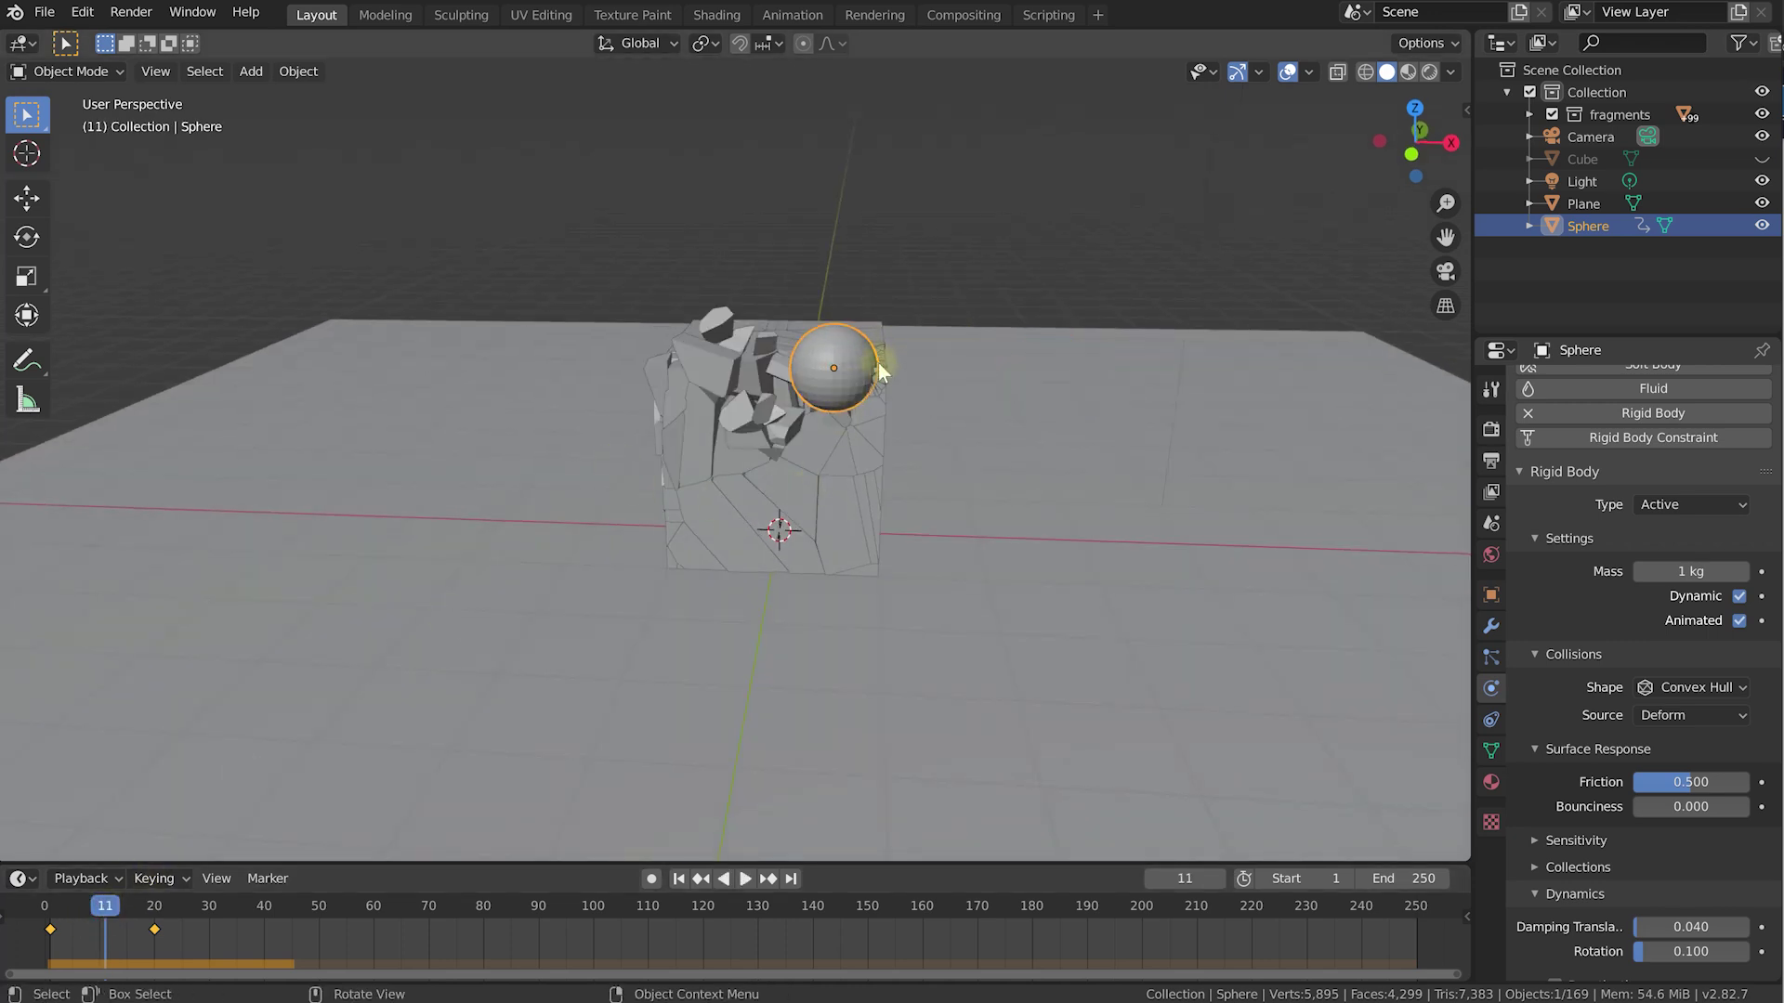
Replay the moment of impact and return to frame 10, just before the sphere reaches the fragments.
click(100, 907)
key(space)
mouse_move(104, 917)
mouse_down()
mouse_move(119, 917)
mouse_move(98, 908)
mouse_up()
key(space)
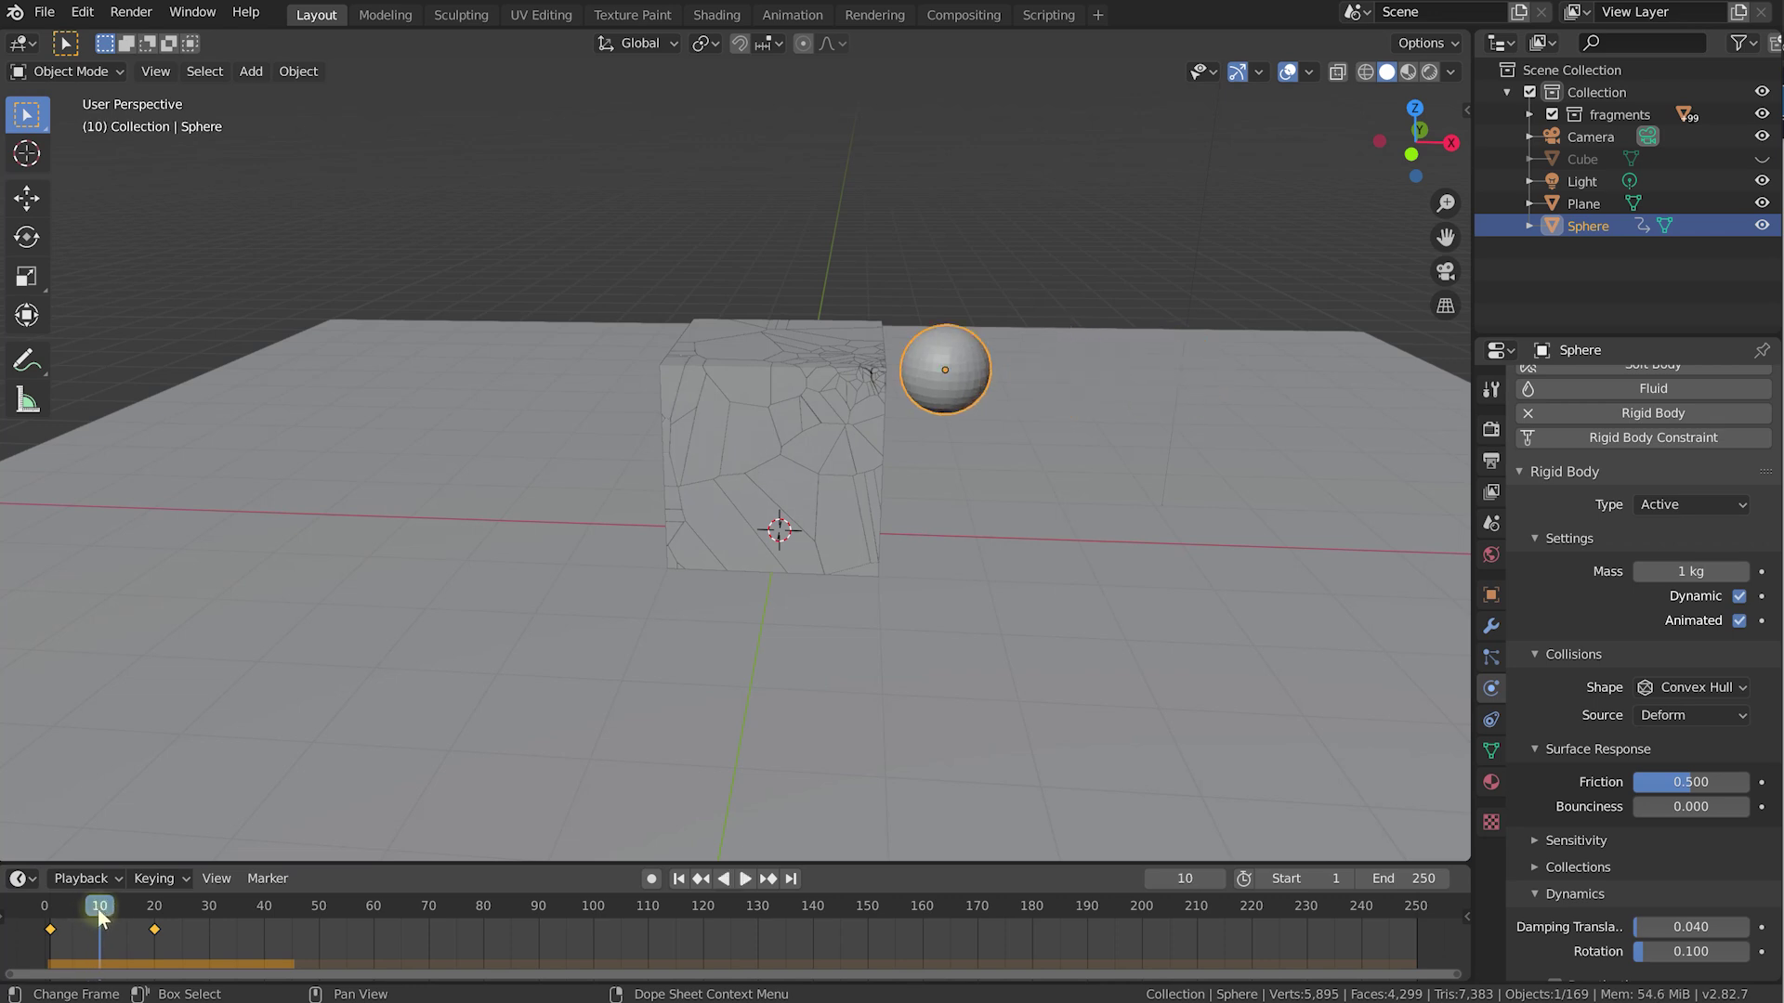
In the scene's Rigid Body World settings, set Steps Per Second to 200 and Solver Iterations to 20.
click(1491, 524)
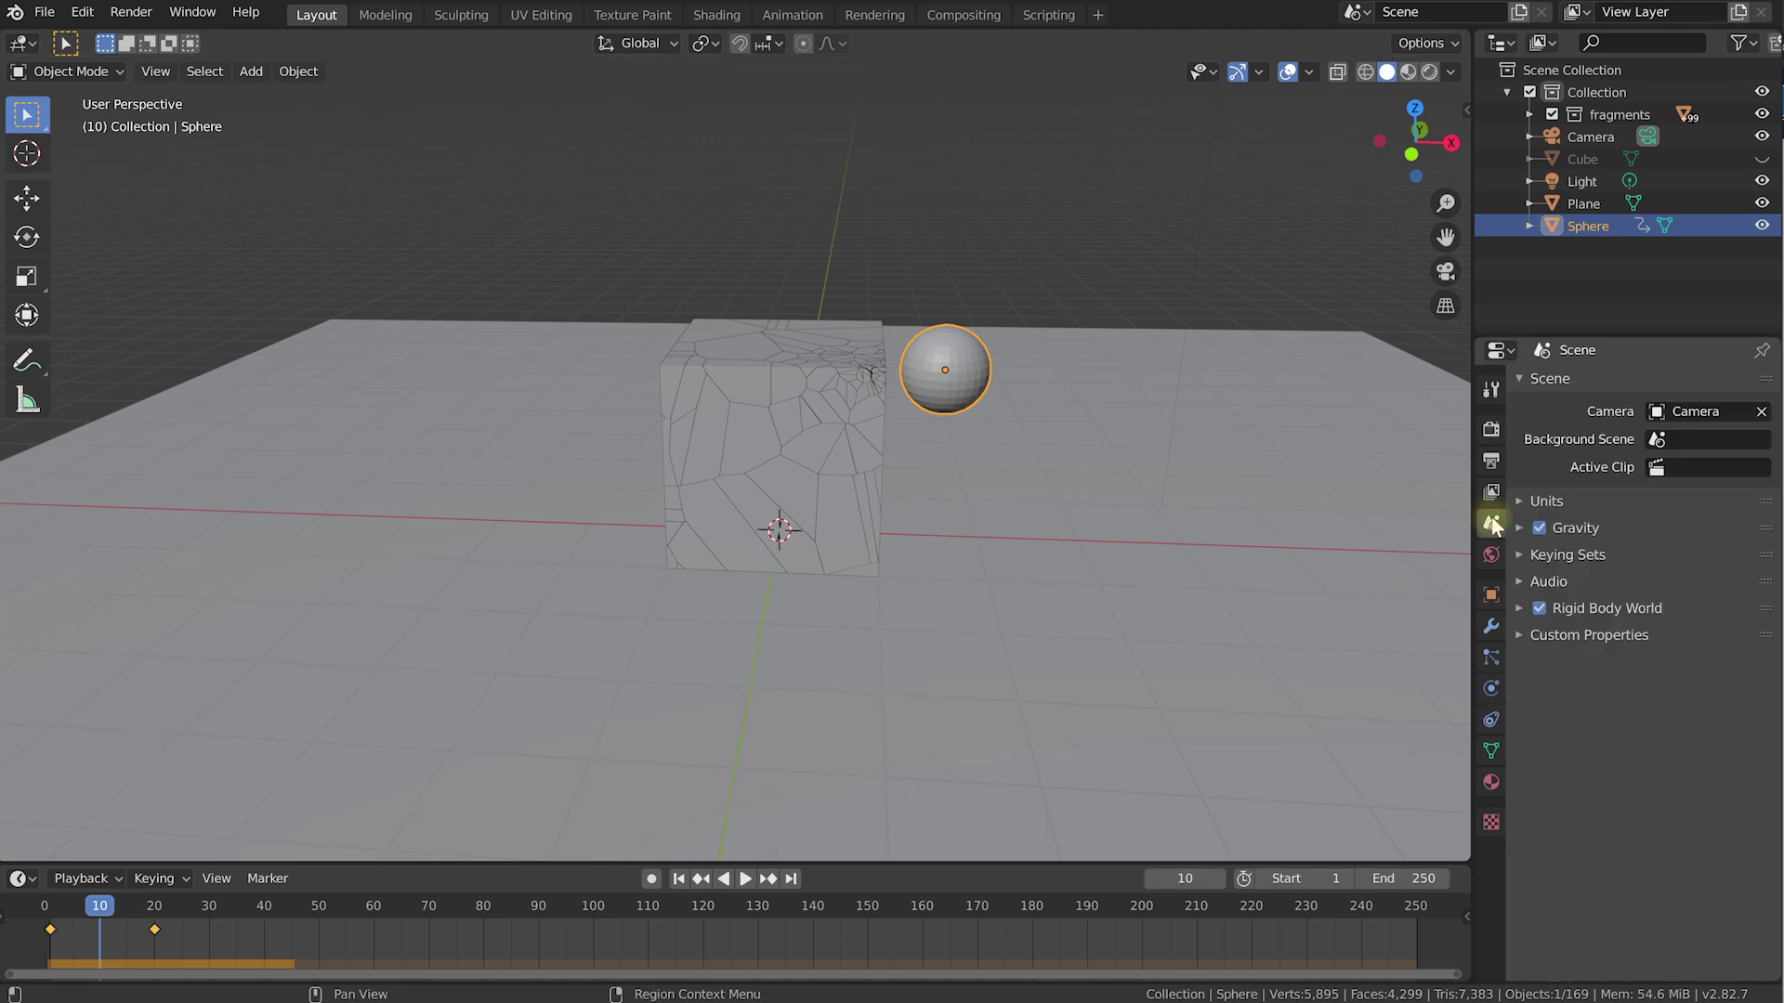
click(1513, 607)
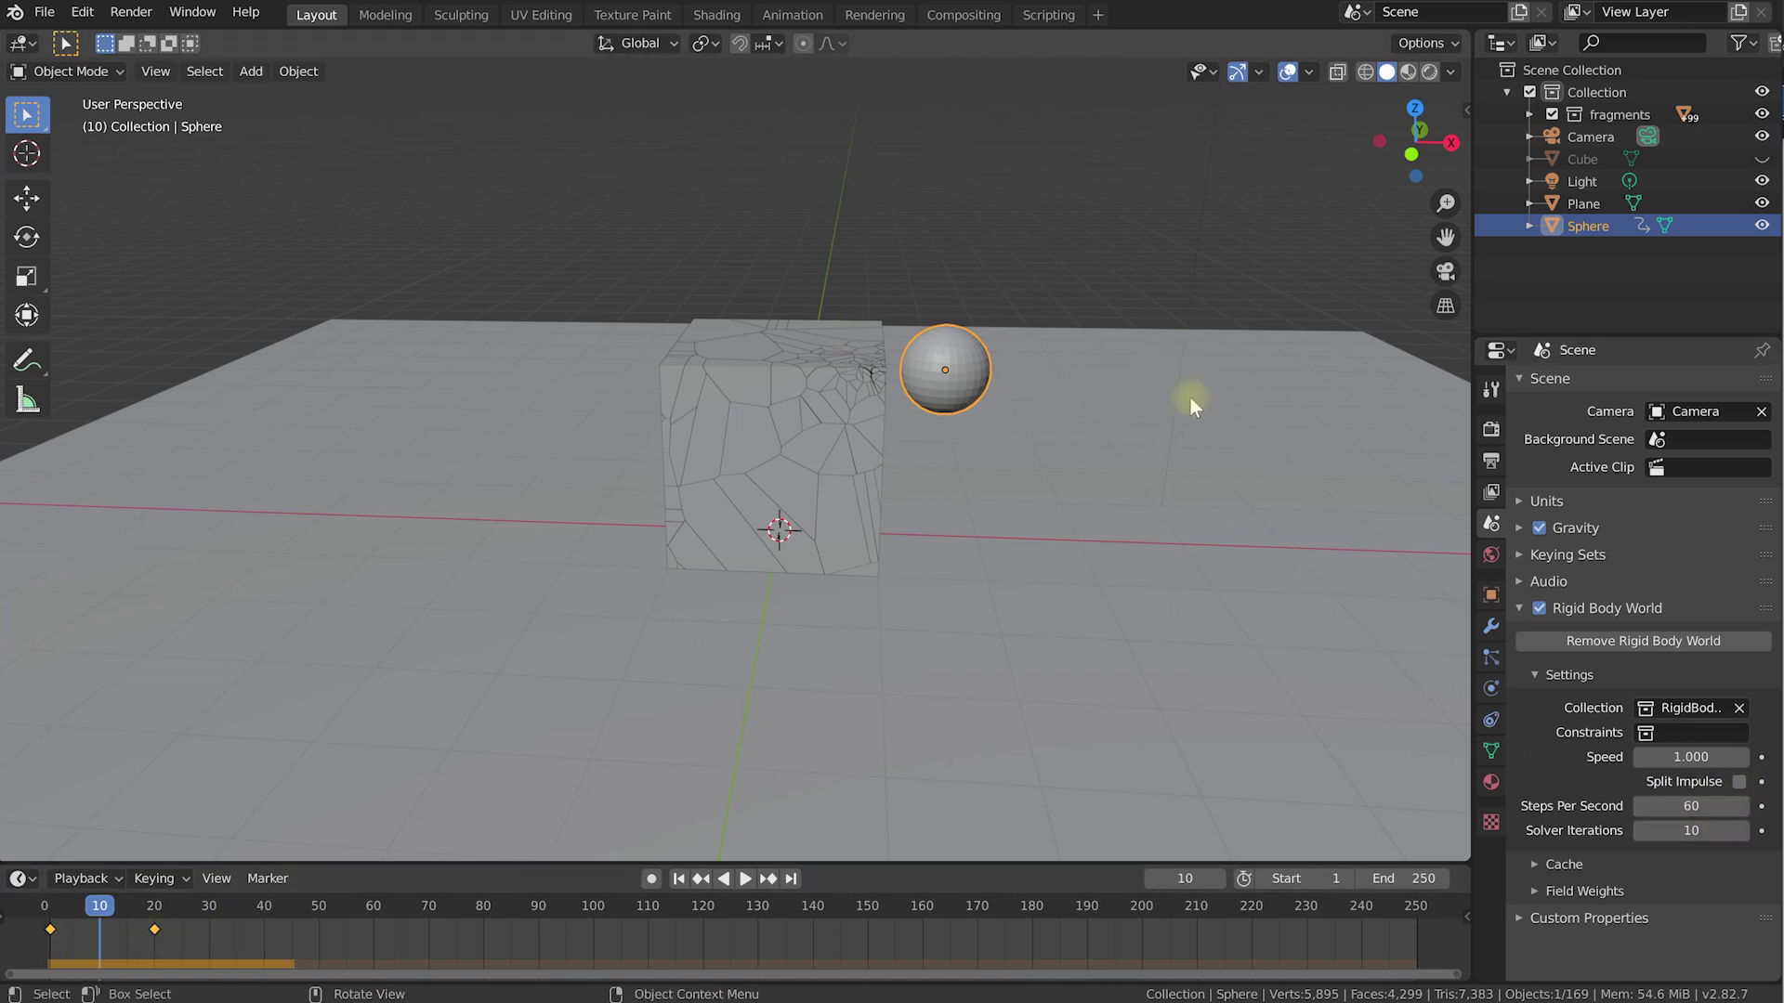
click(1682, 805)
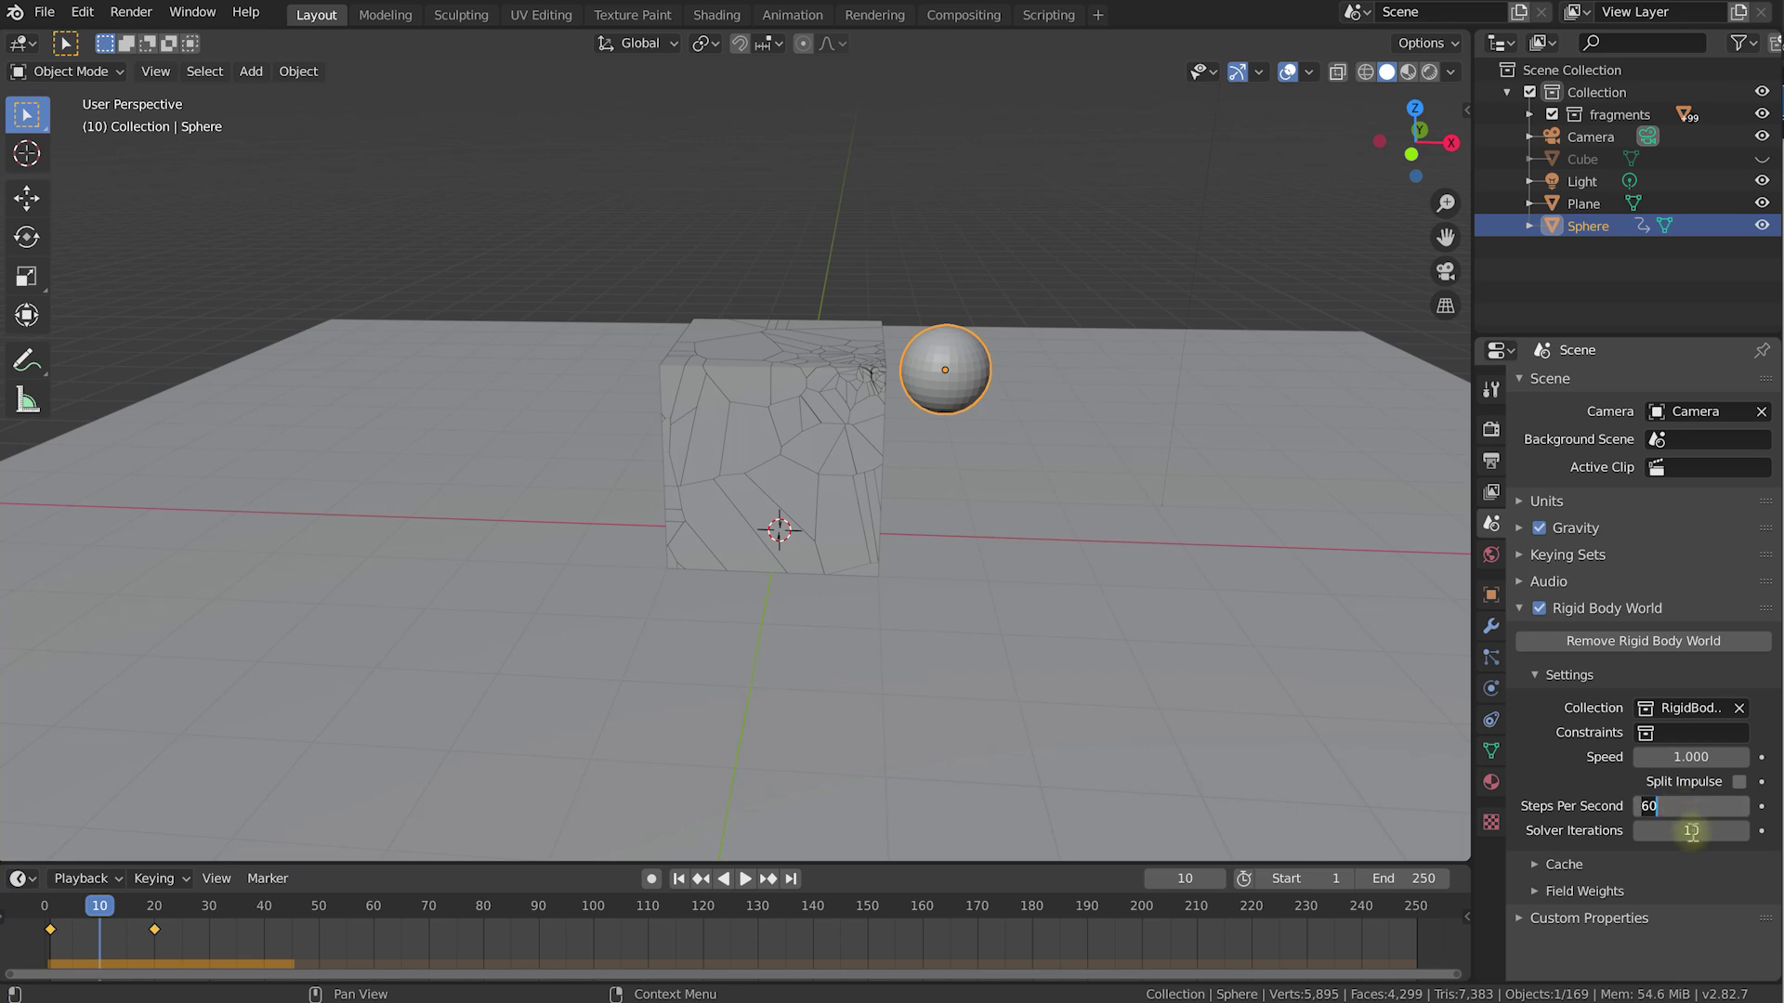
text(200)
key(Return)
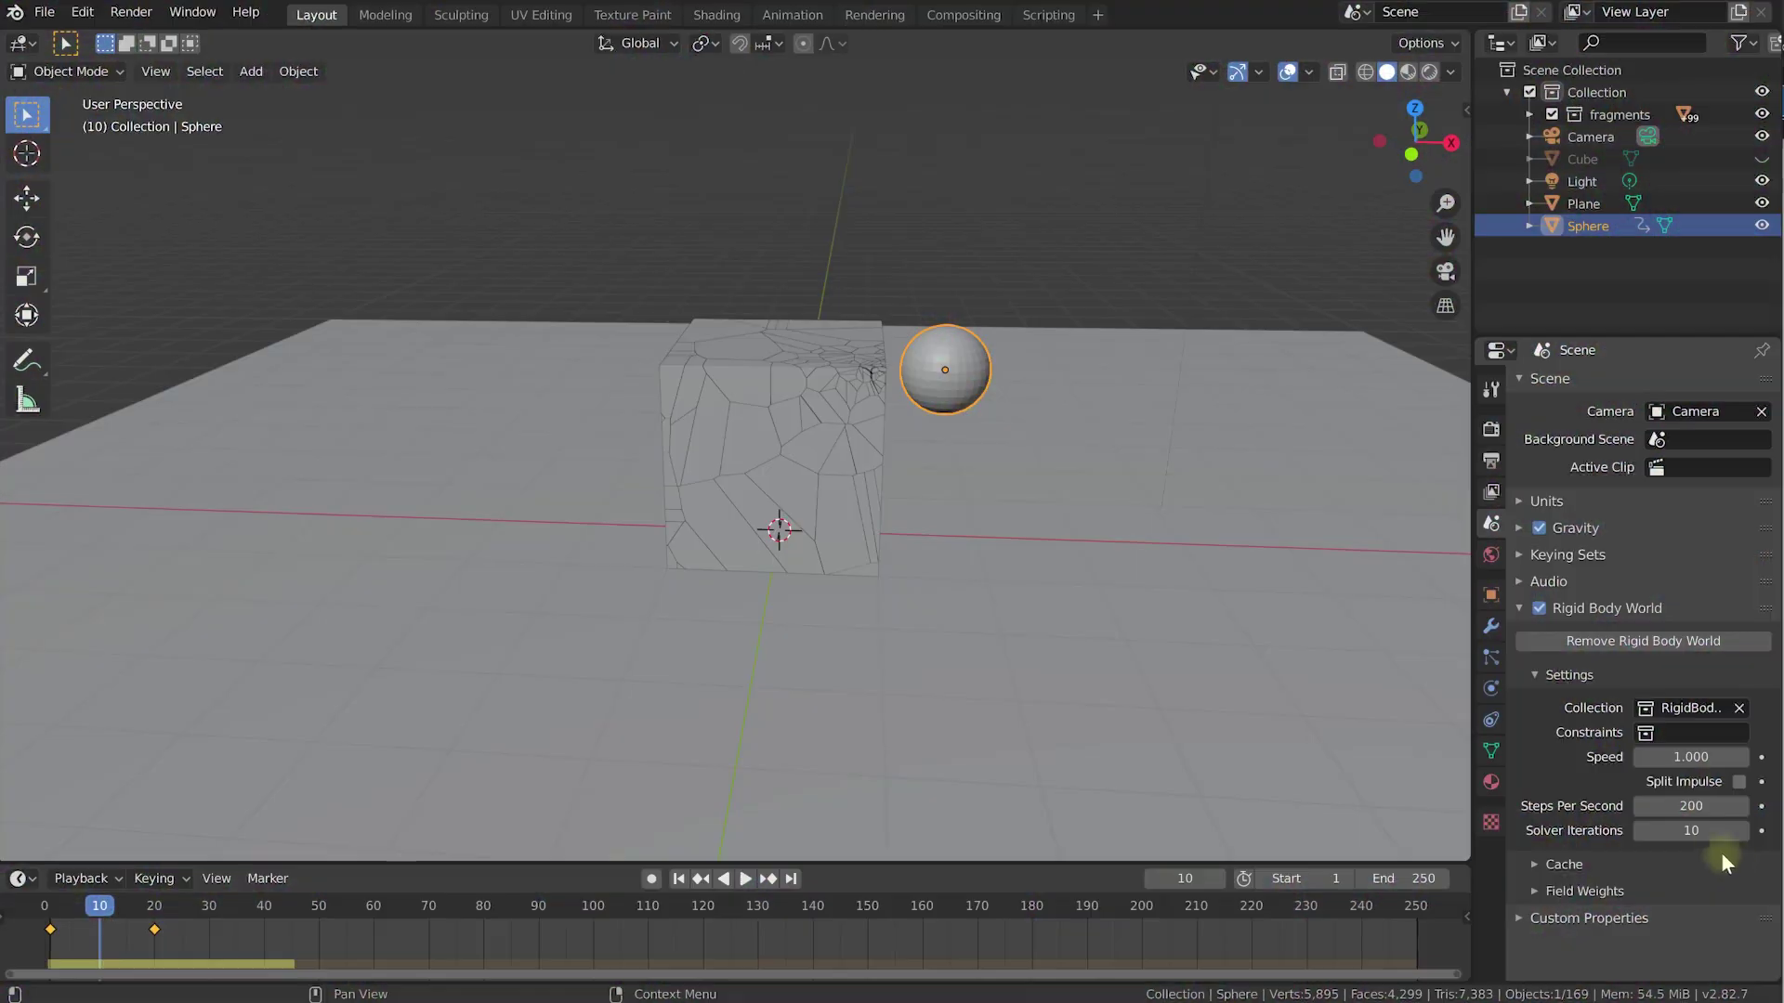
click(1707, 830)
text(20)
key(Return)
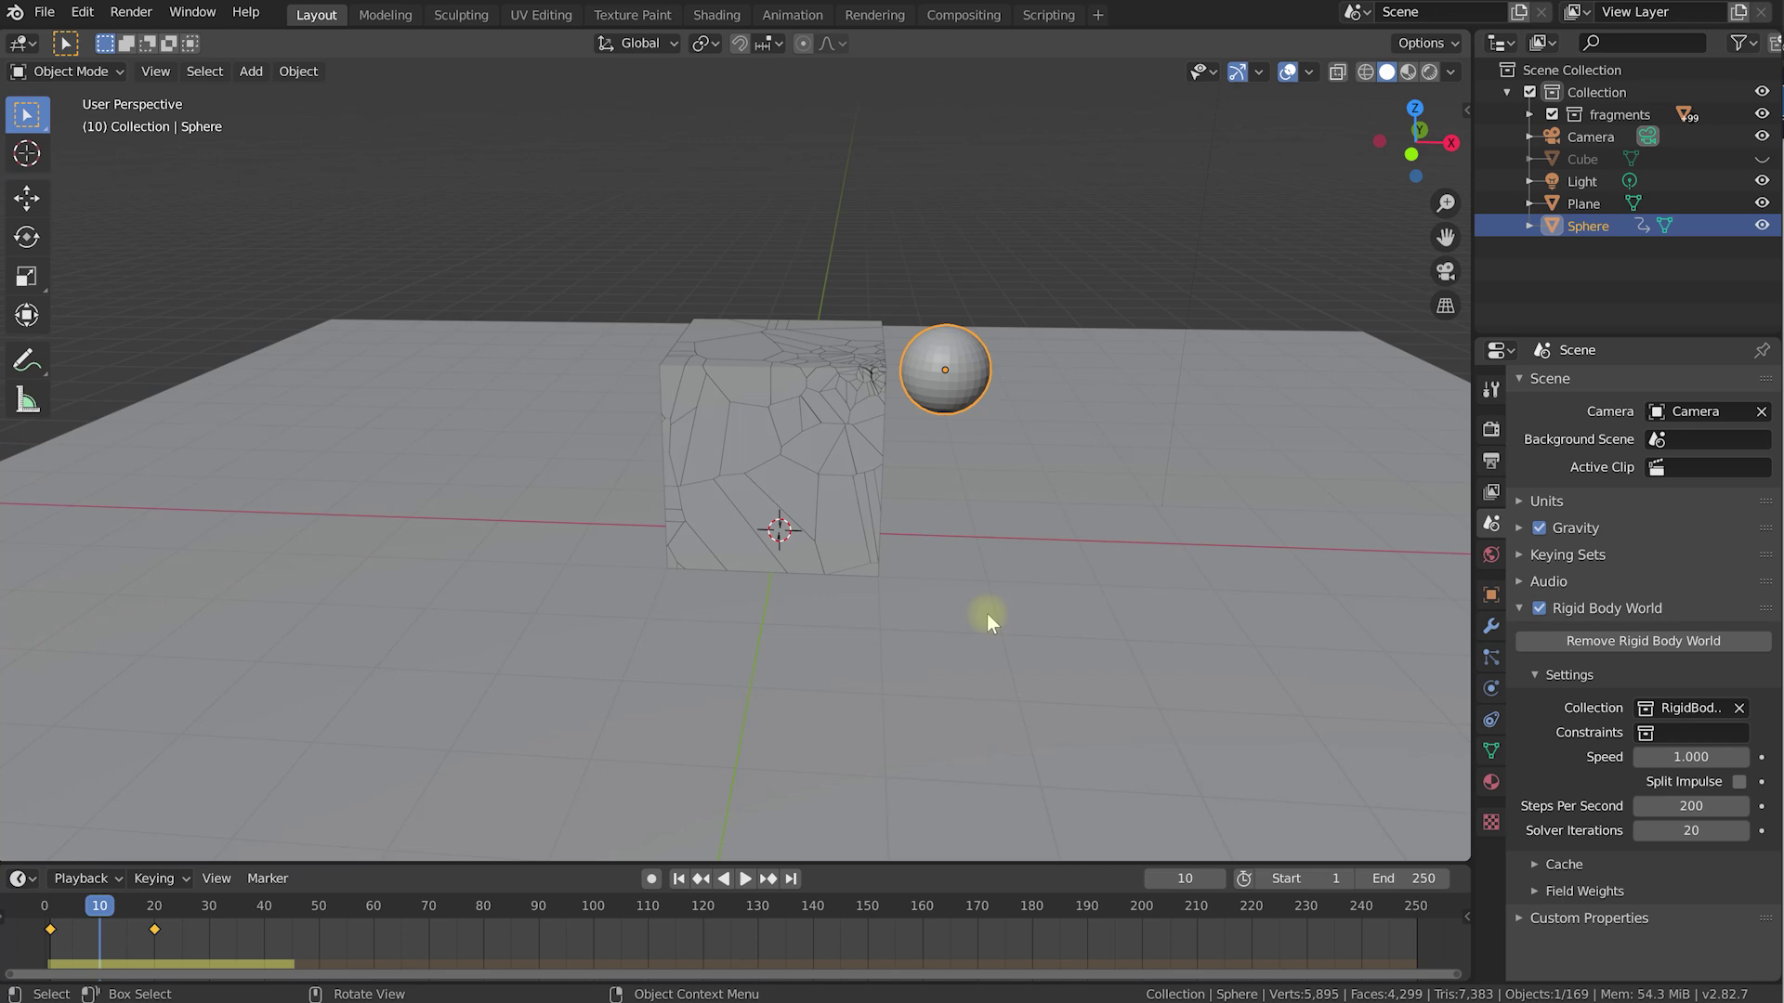
Play the simulation from frame 1 to review how the sphere smashes through the fragments.
middle_drag(1001, 549, 981, 548)
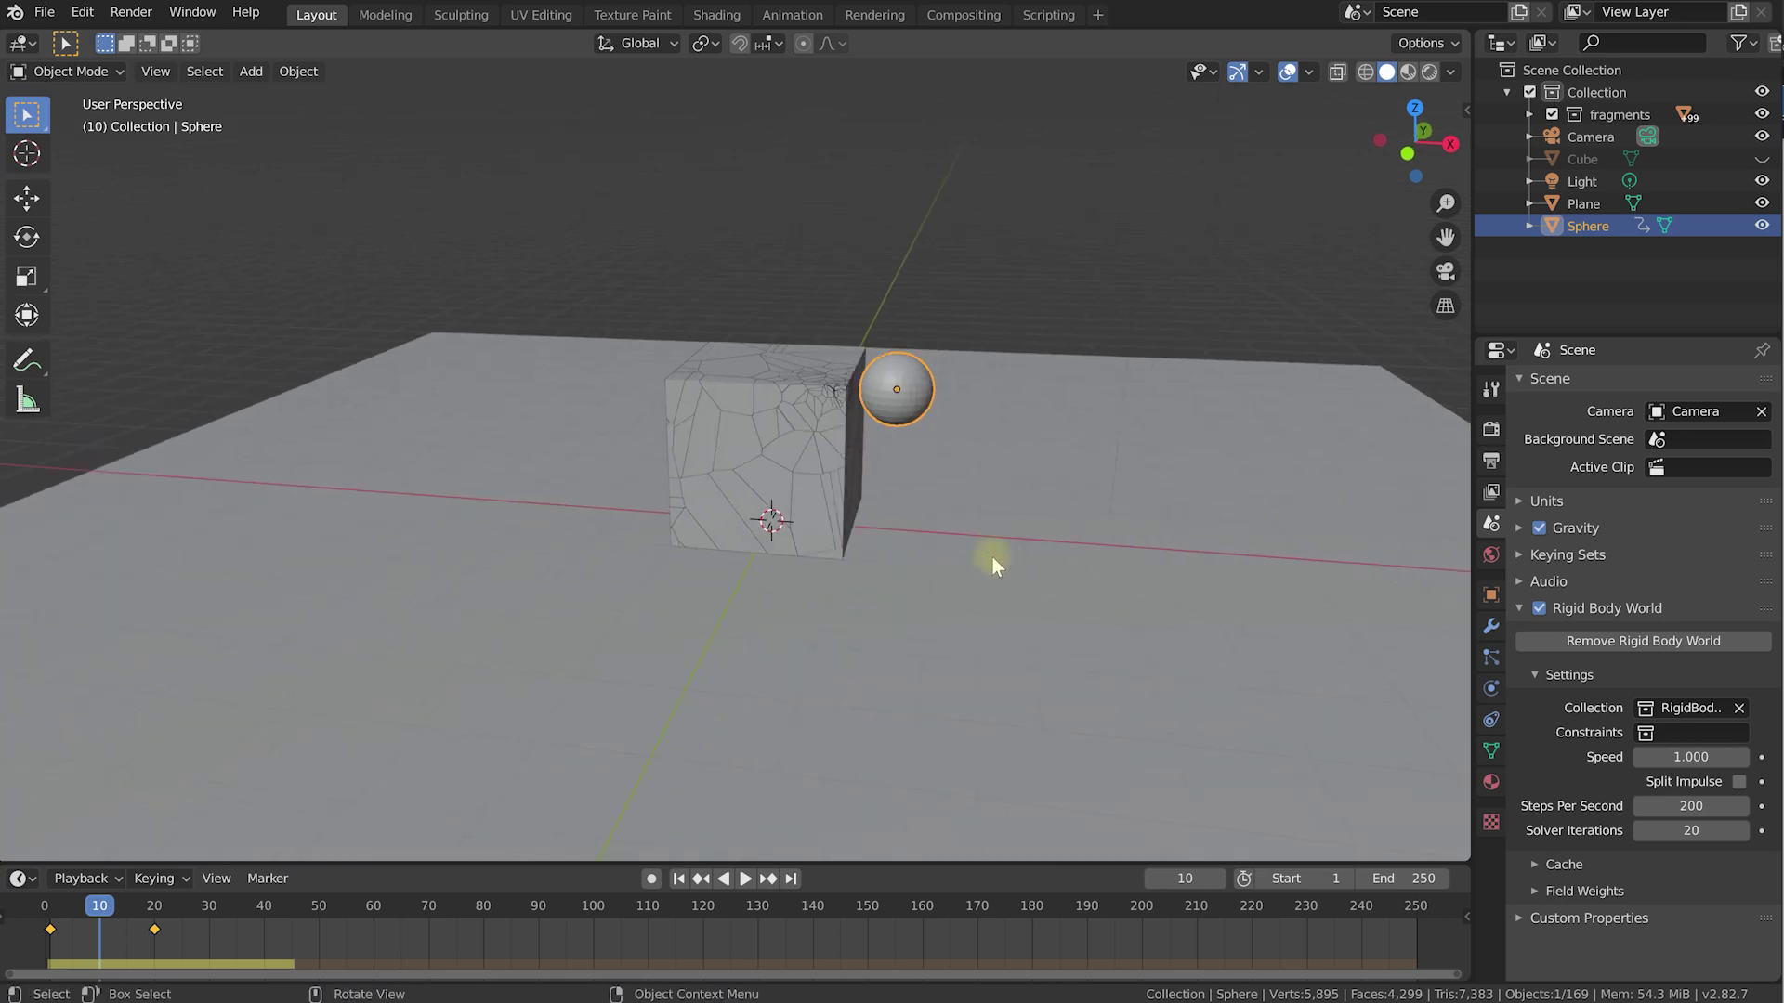
key(shift+Left)
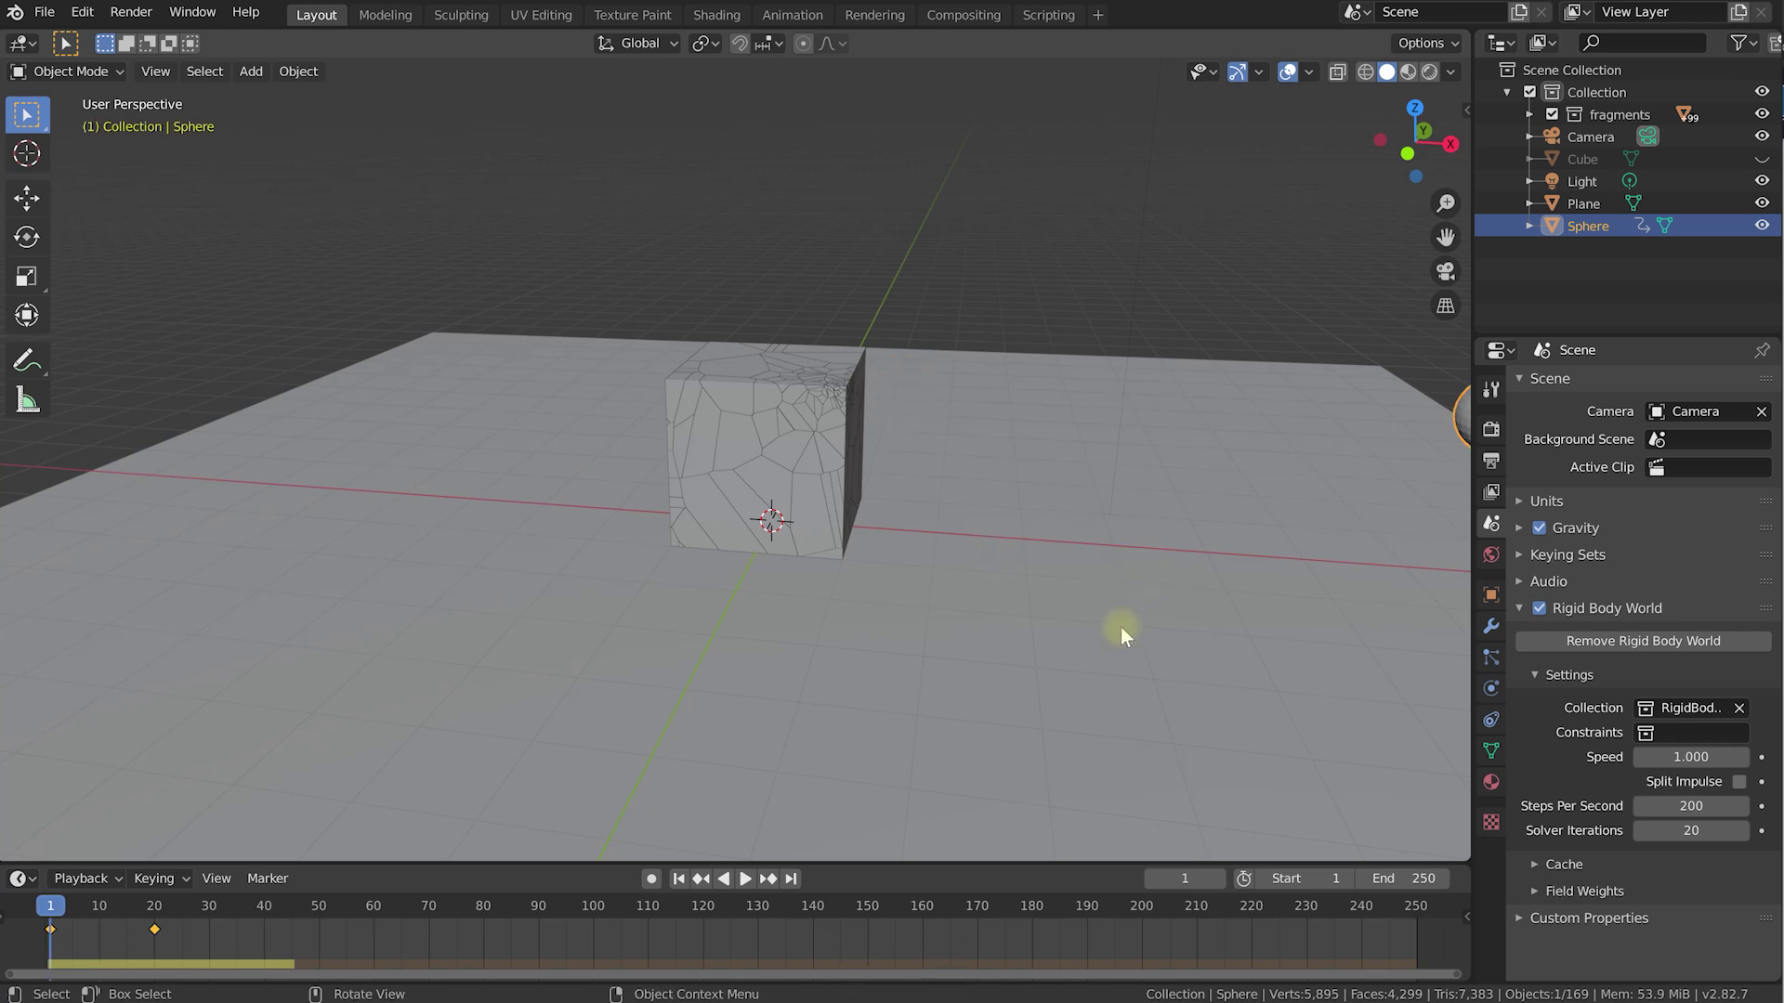
key(space)
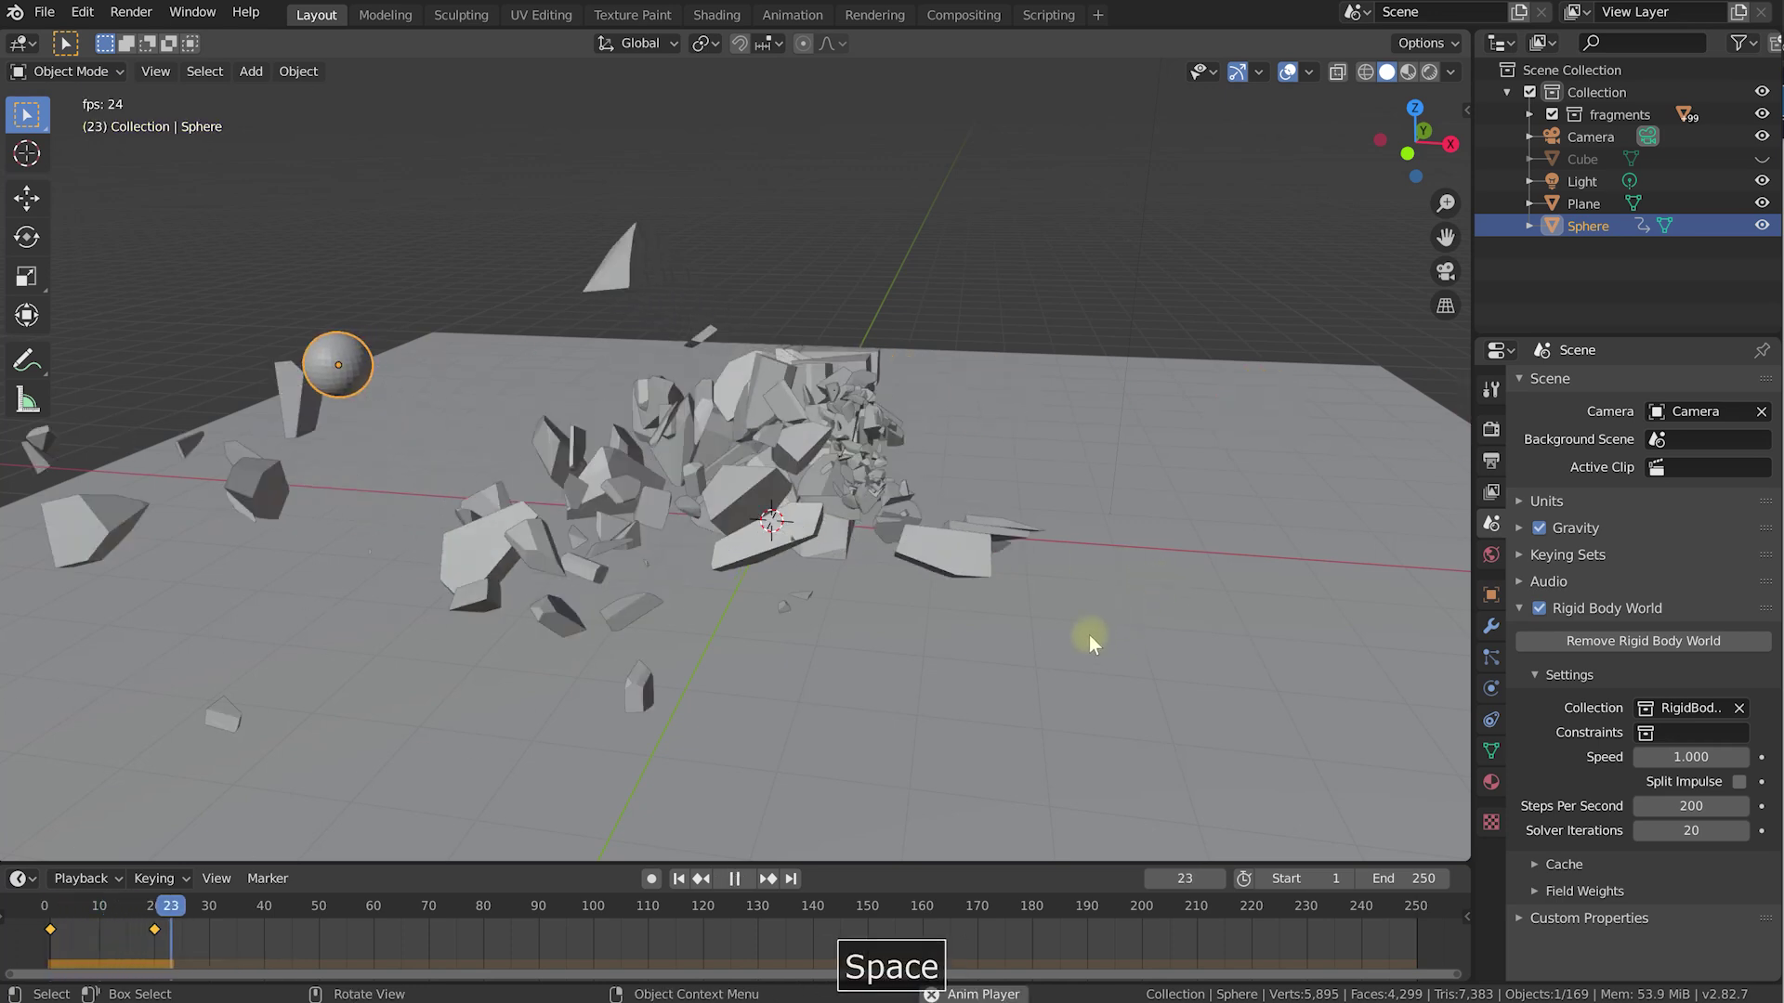
key(space)
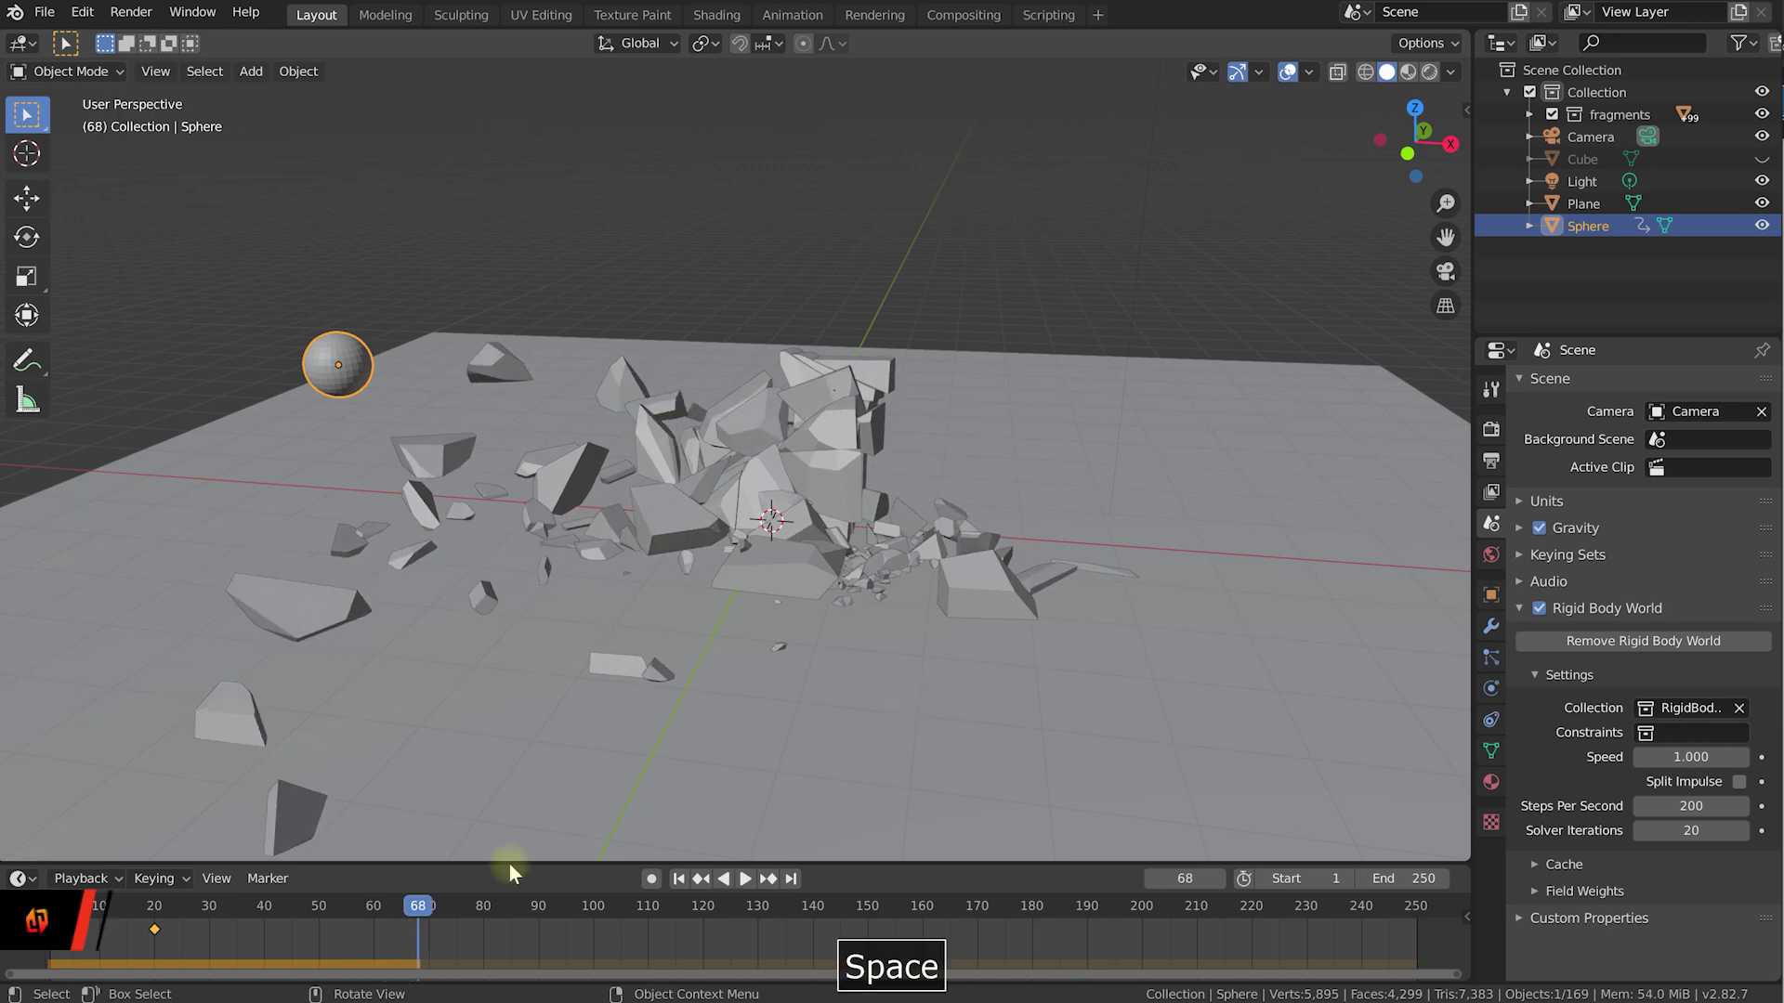
key(shift+ctrl+space)
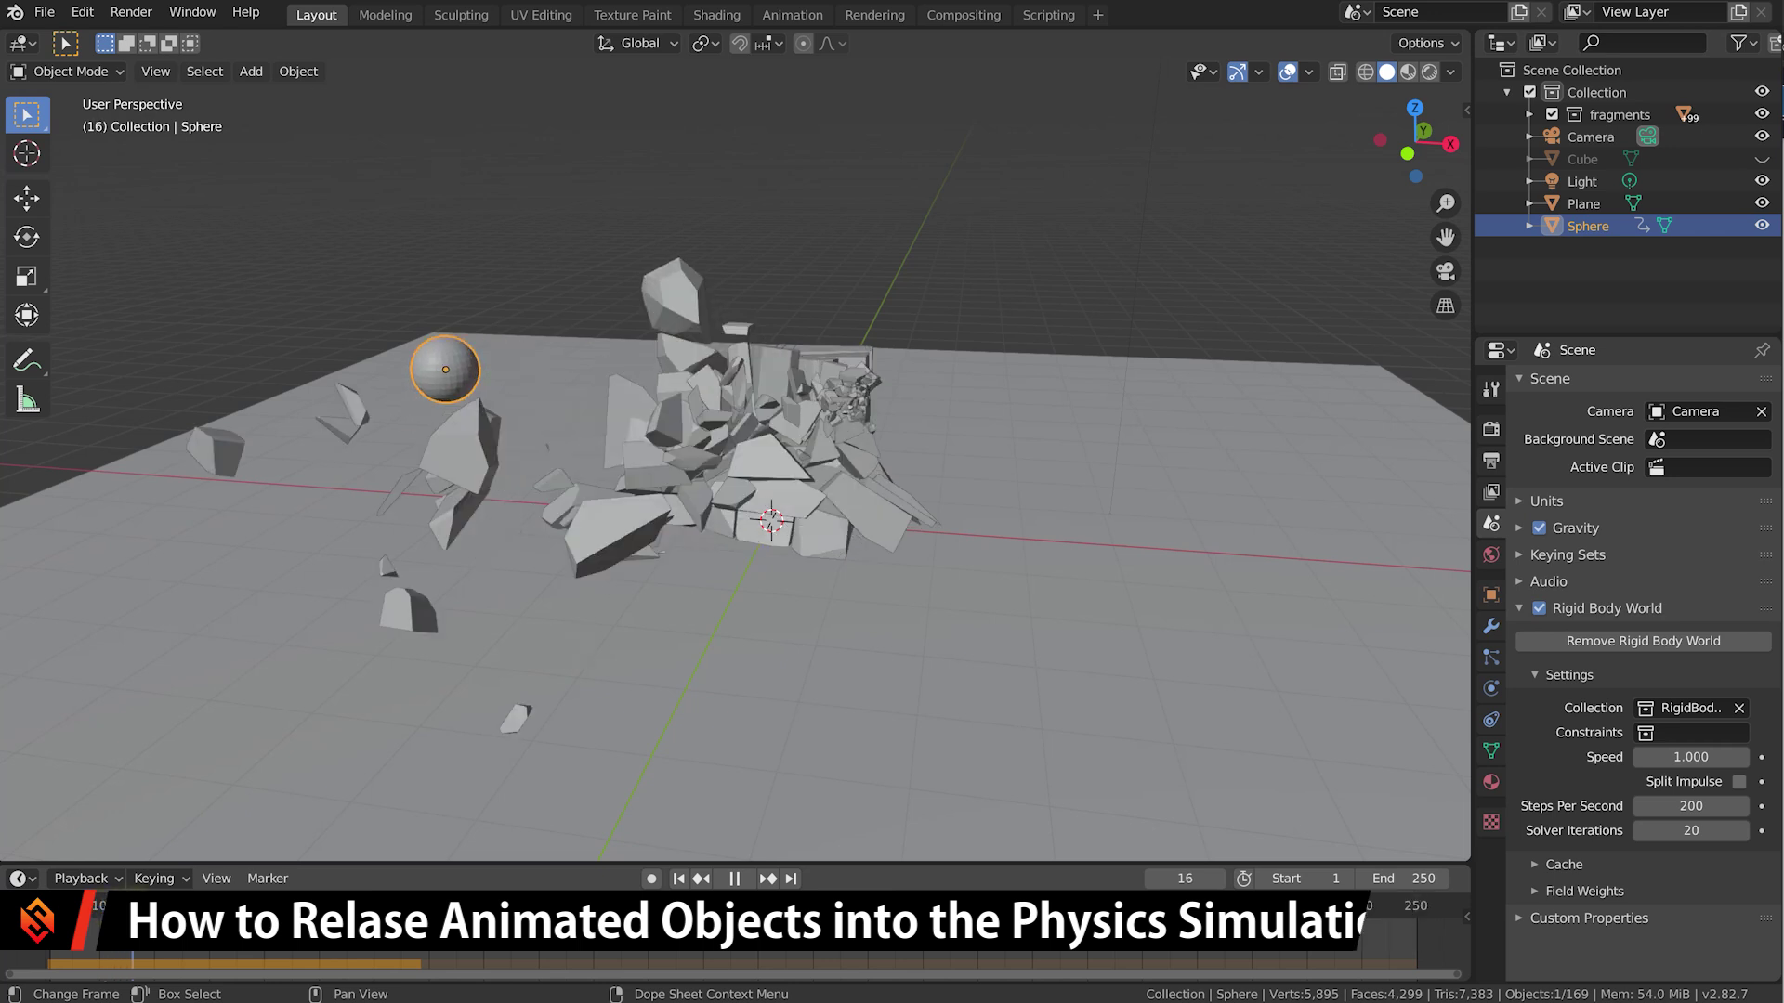
Find the moment before impact and keyframe the sphere's enabled Animated option at frame 8.
drag(186, 911, 87, 940)
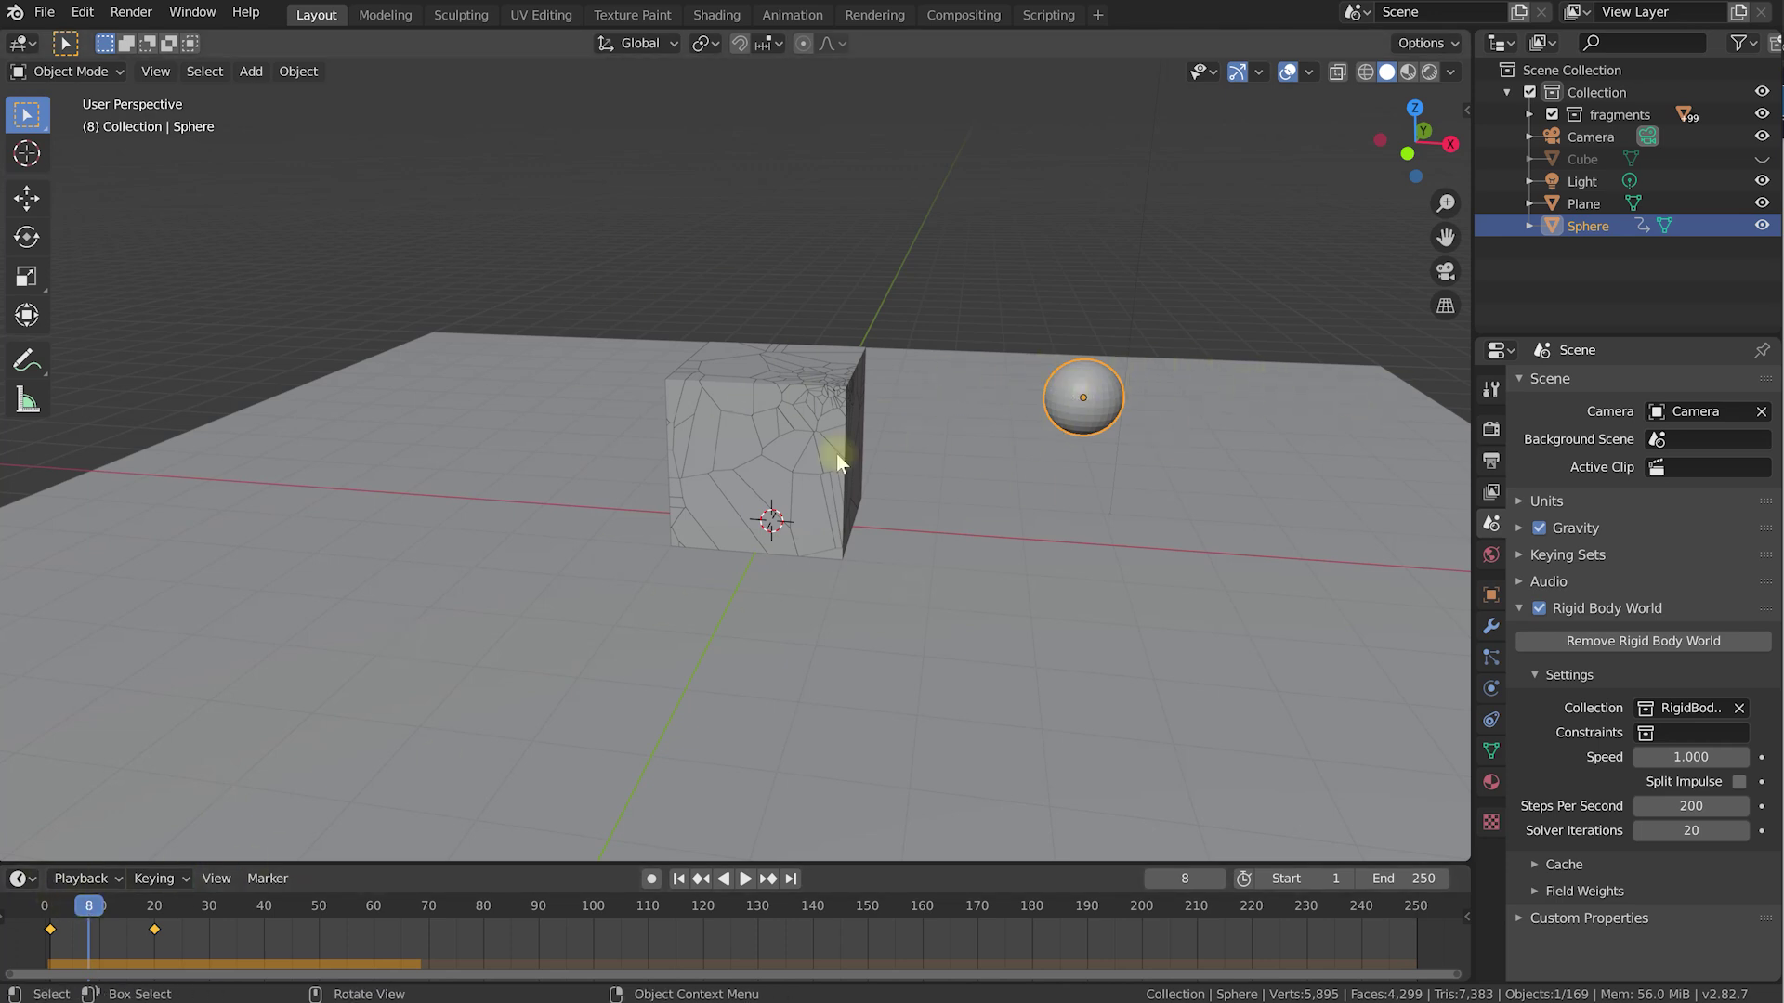
drag(91, 912, 97, 916)
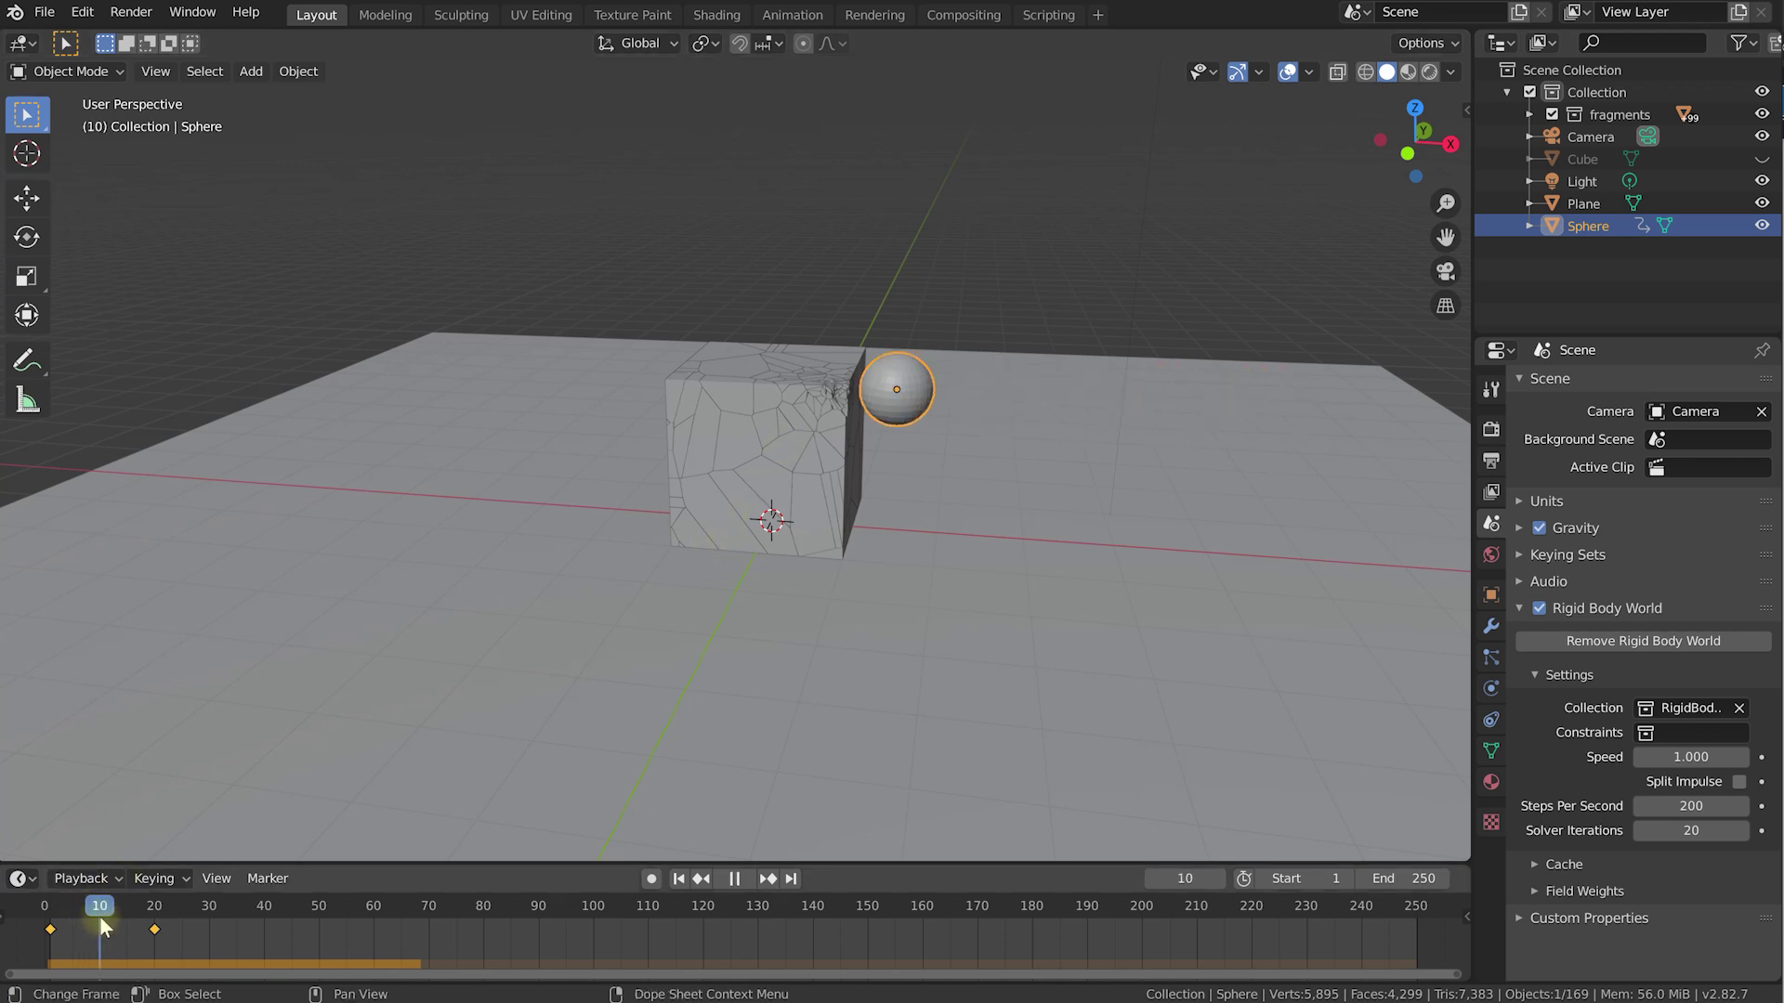
drag(98, 916, 91, 920)
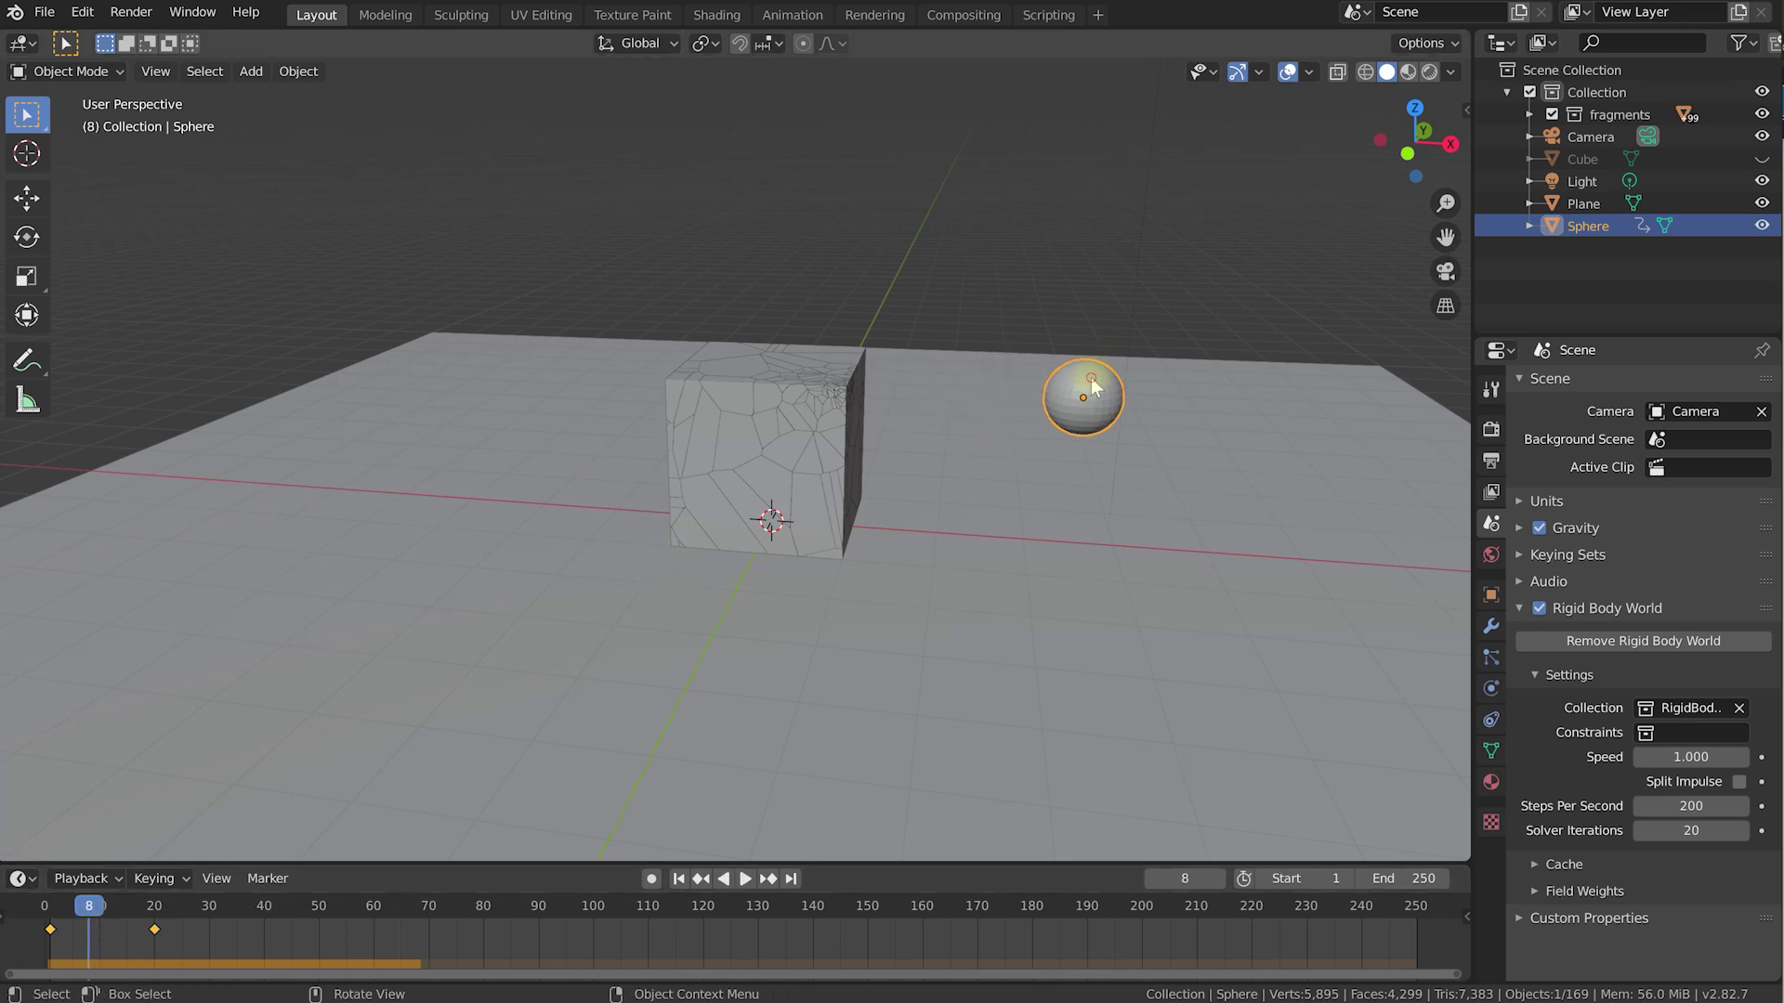
click(1491, 689)
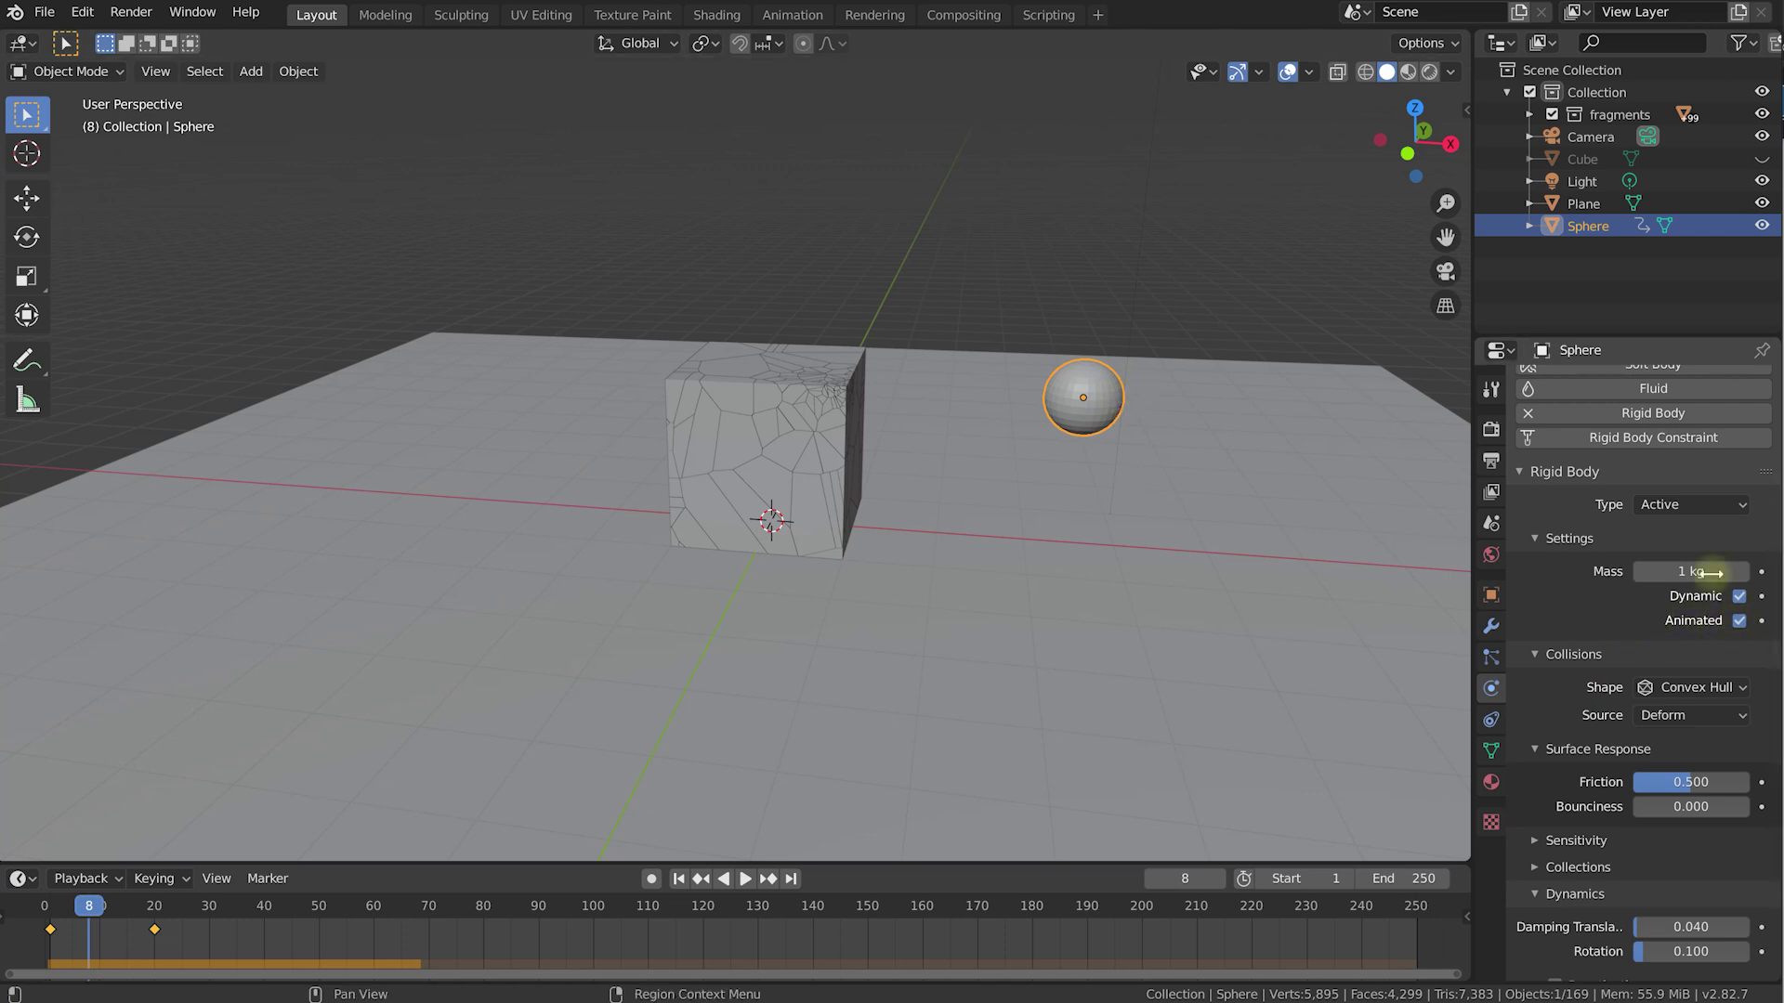
right_click(1740, 623)
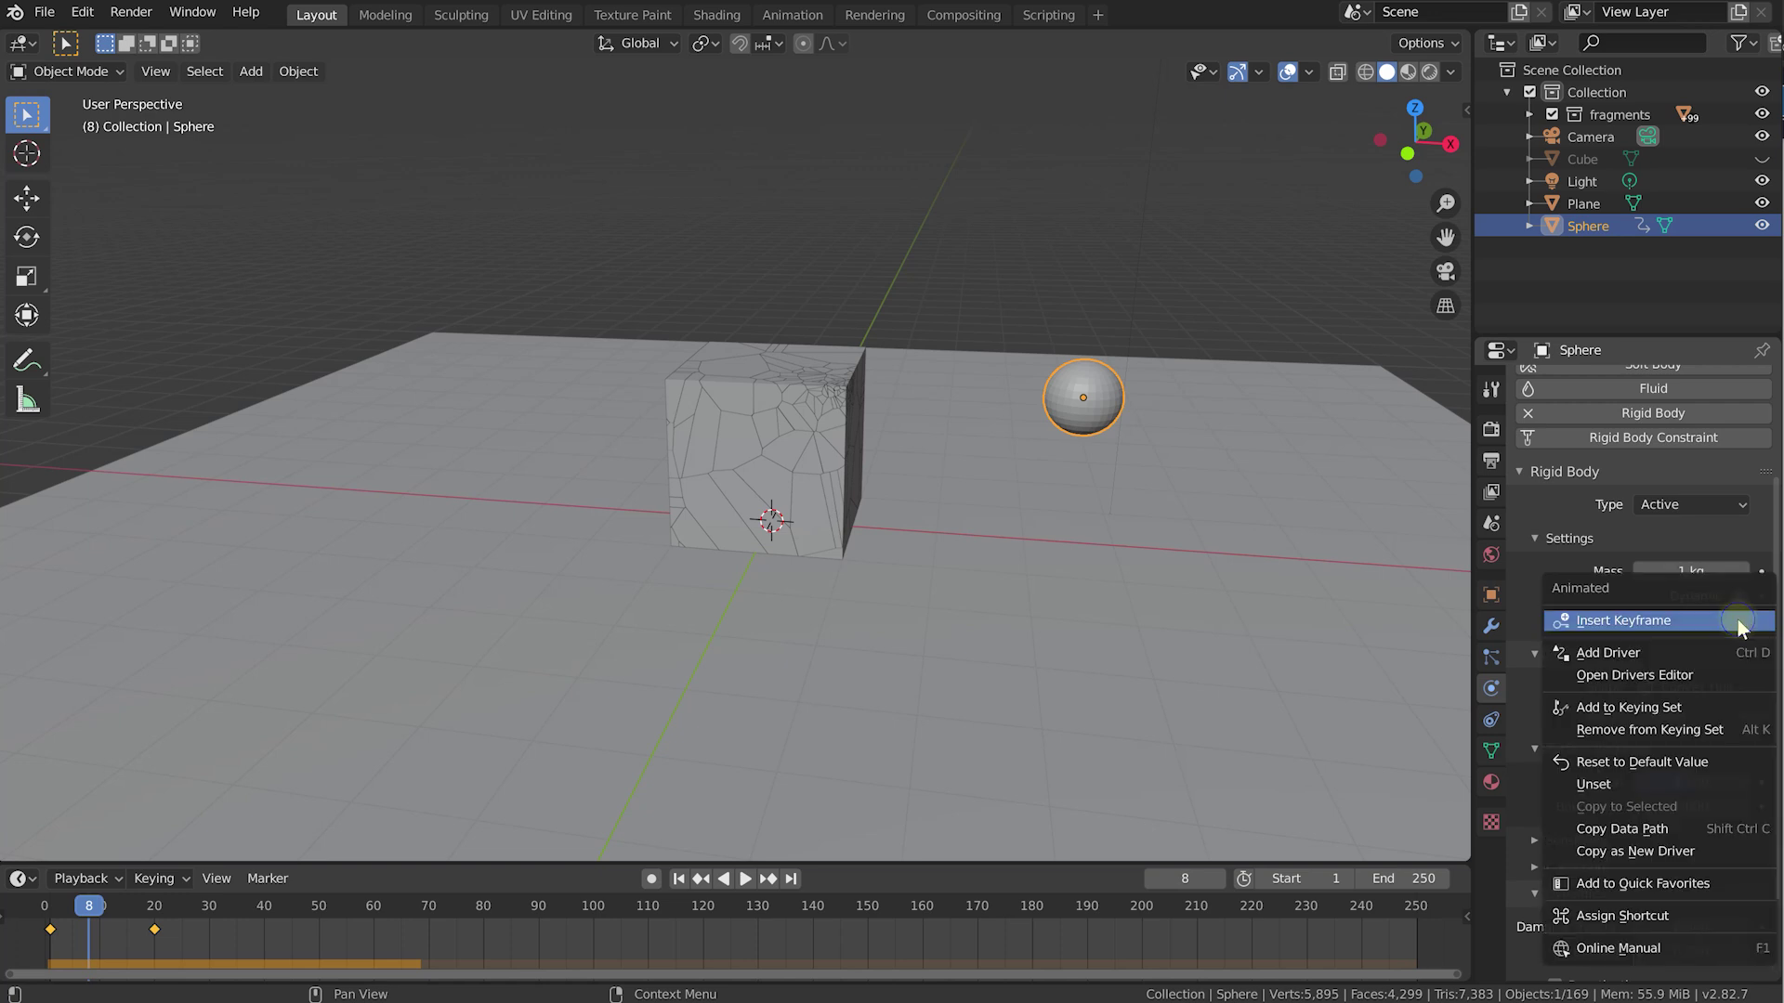
click(1728, 620)
At frame 9, disable the sphere's Animated option and keyframe it to release the sphere into the simulation.
click(93, 911)
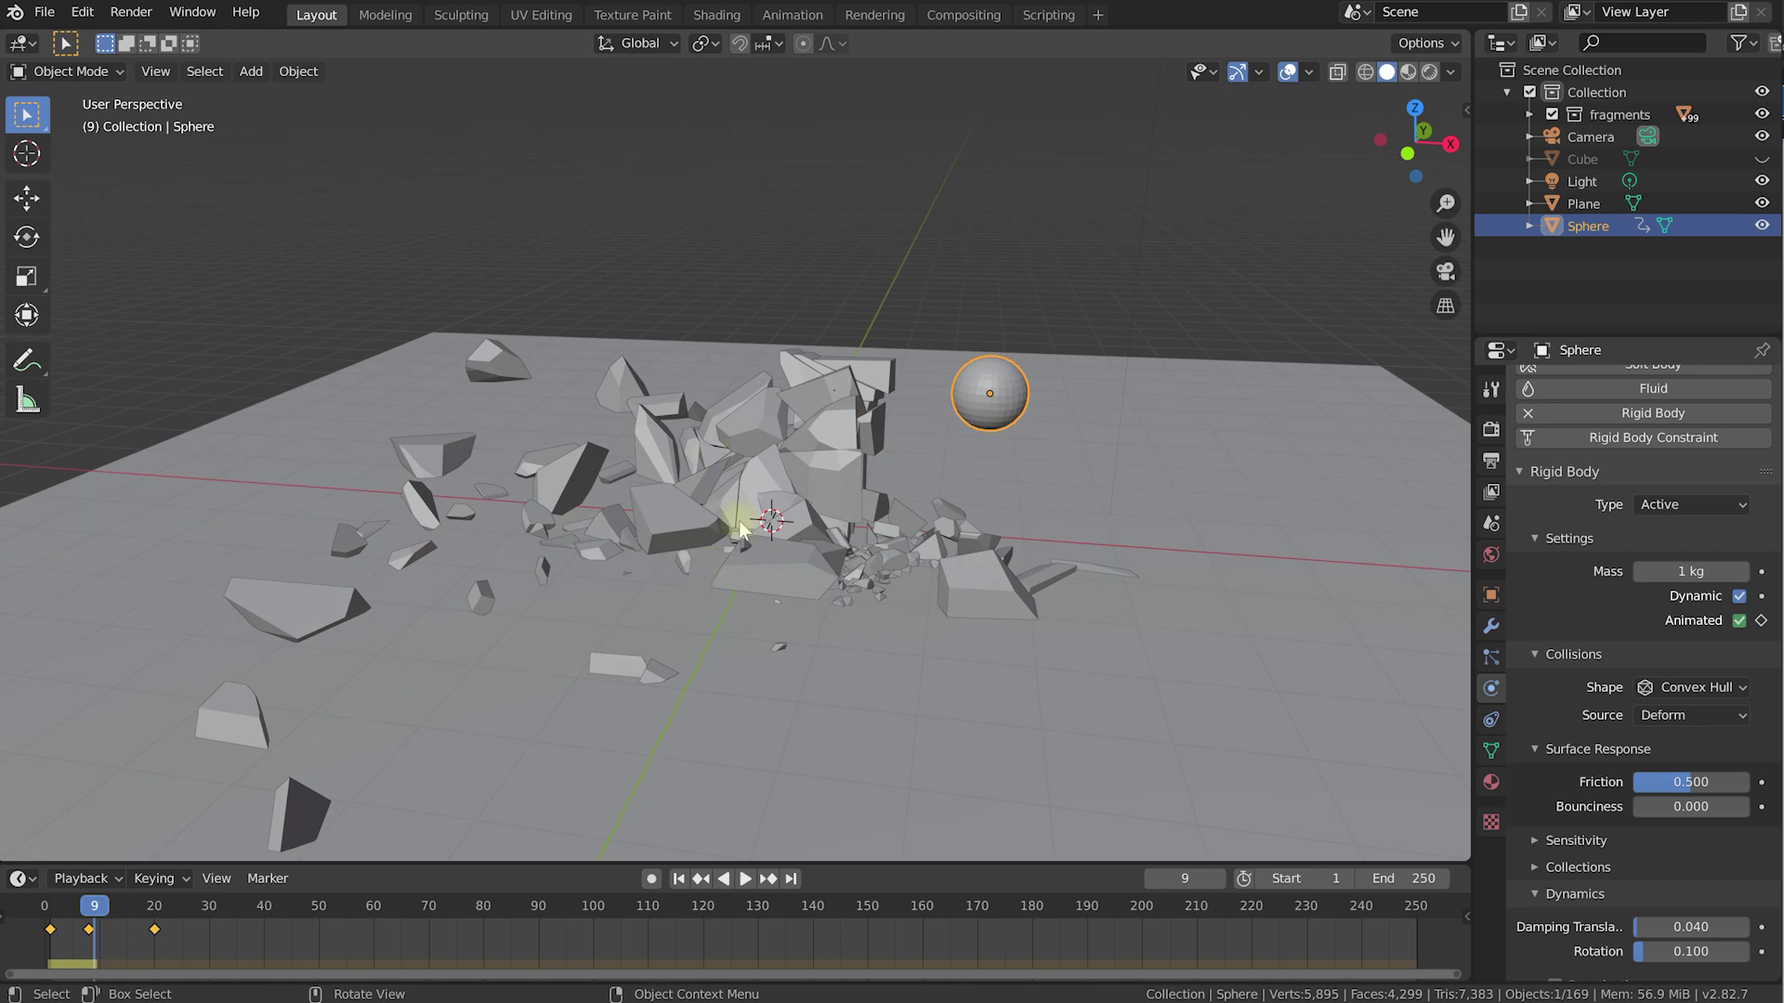
click(1739, 621)
key(i)
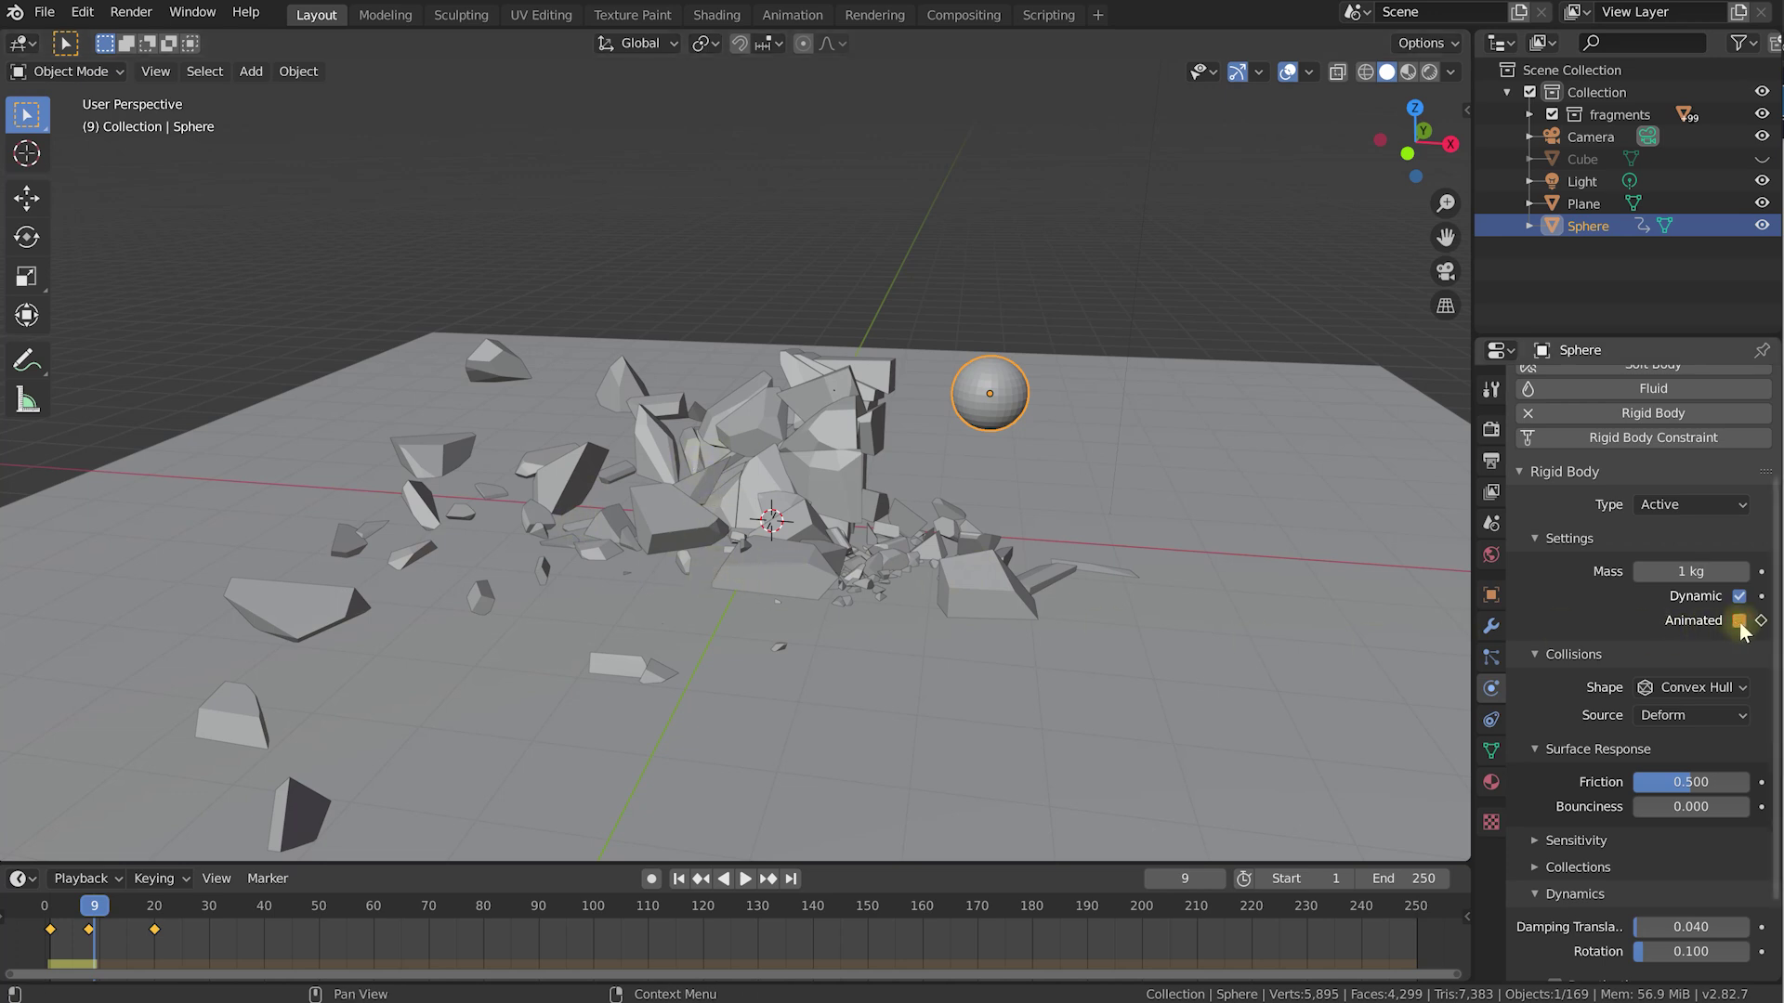
right_click(1741, 630)
click(1733, 618)
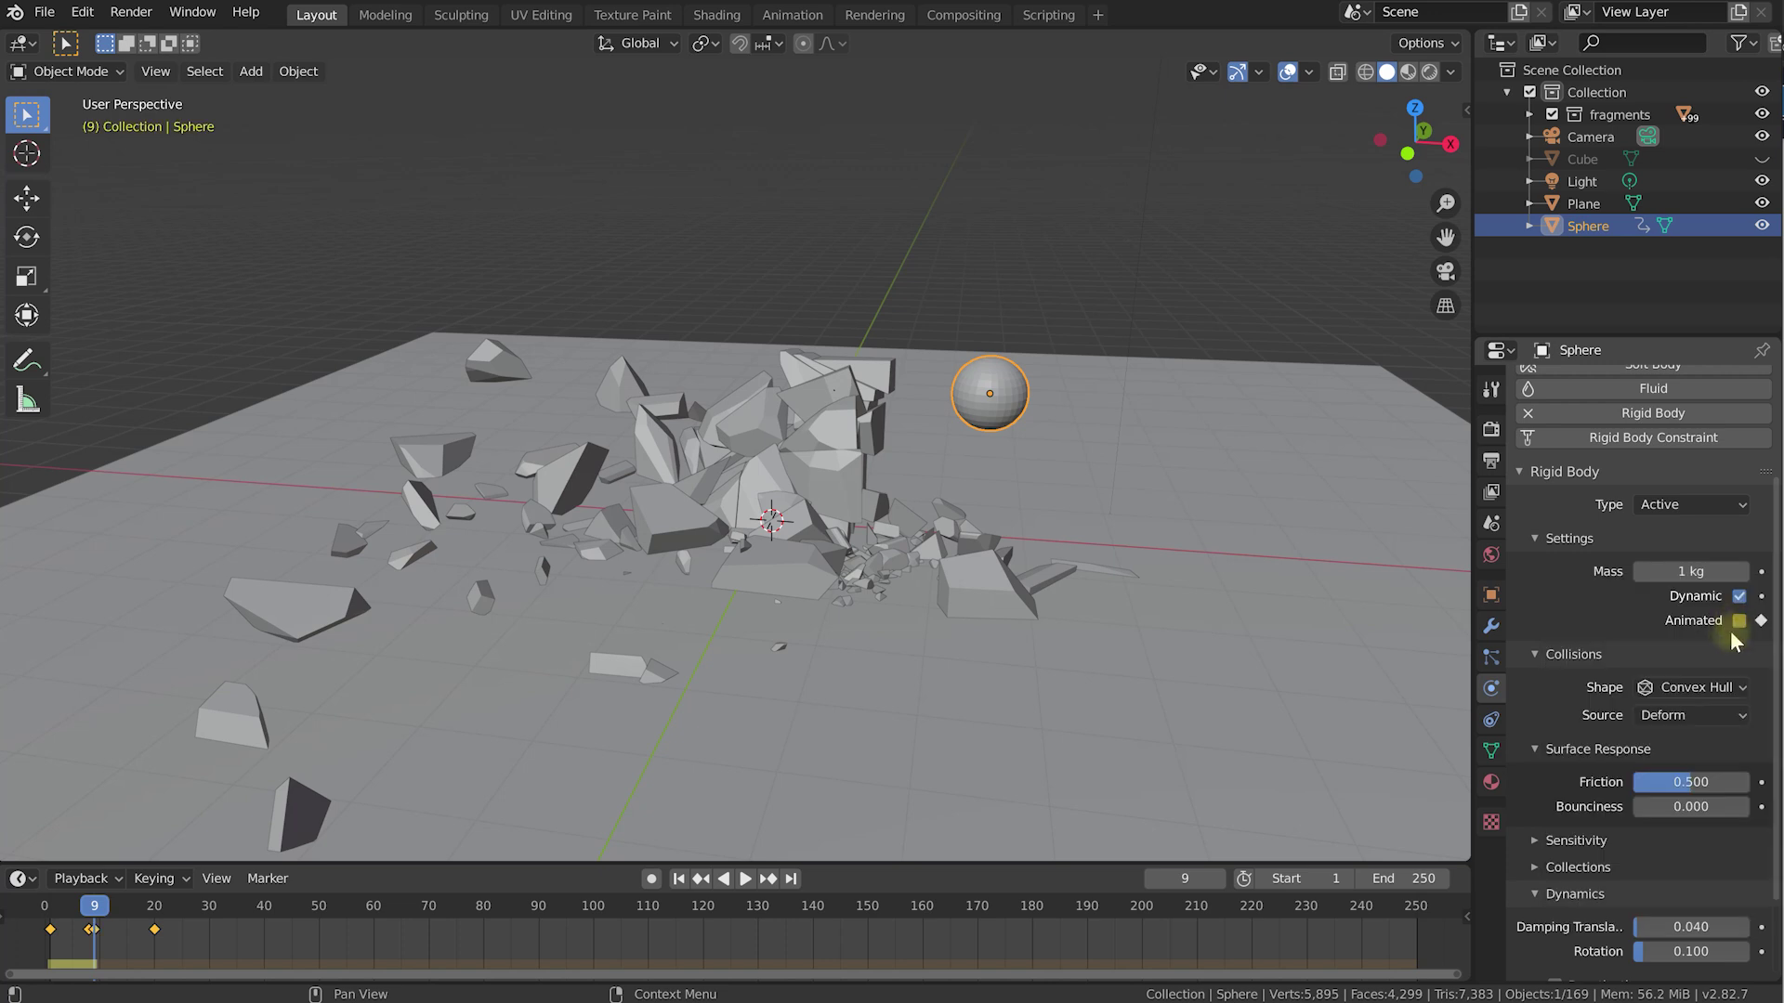
Play the simulation from the start and scrub back to frame 35 to examine the released sphere.
click(81, 915)
key(space)
drag(83, 915, 52, 933)
key(space)
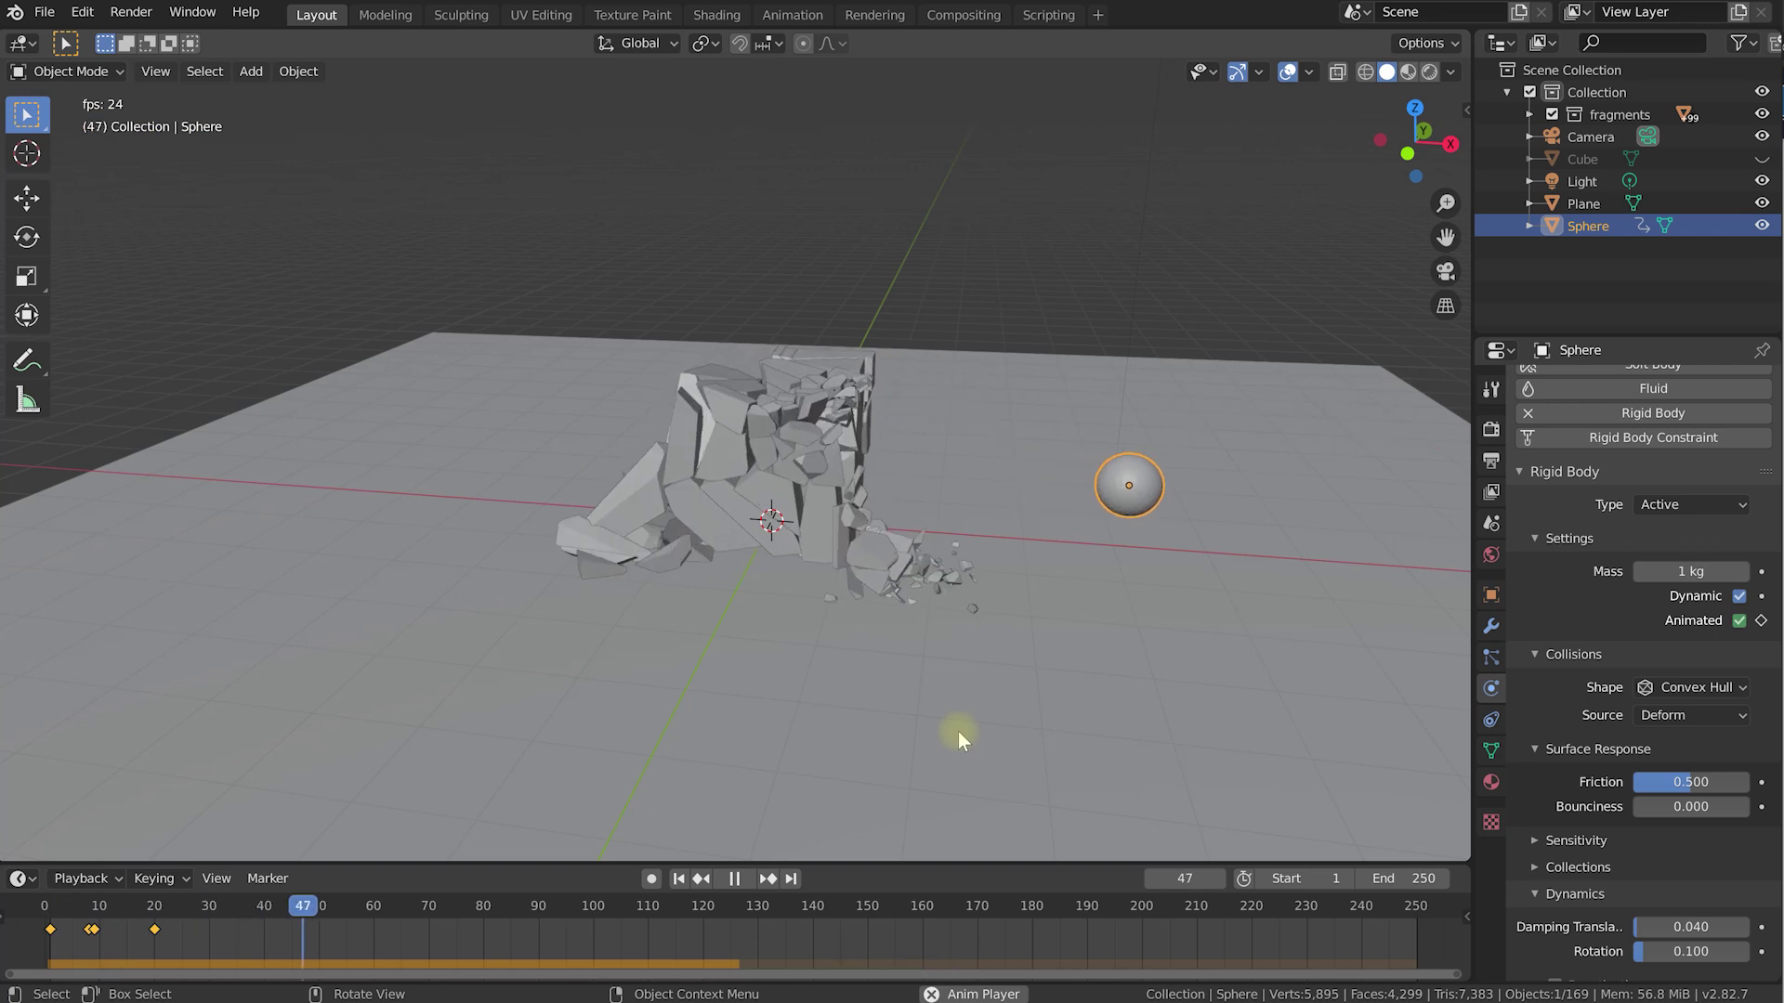
key(space)
middle_drag(1135, 615, 1106, 609)
drag(582, 907, 237, 947)
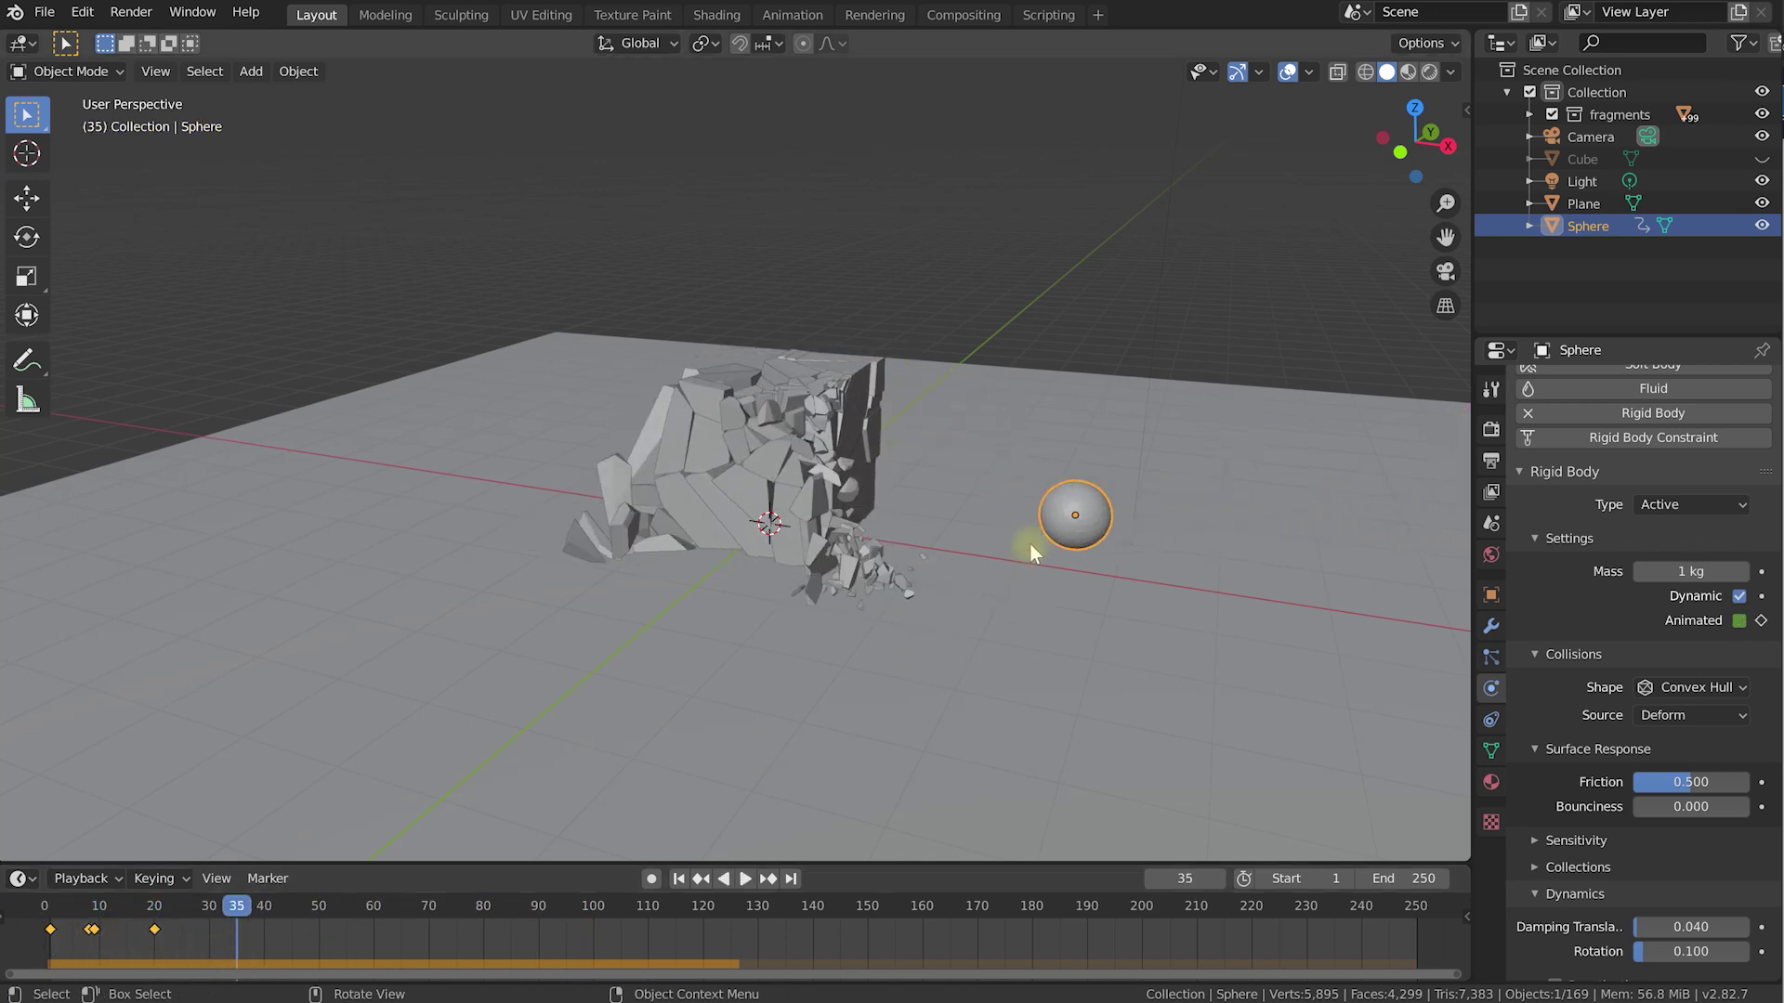
Set the sphere's mass to 100 kg, replay the simulation from frame 1, and scrub back to frame 11.
click(1669, 573)
text(100)
key(Return)
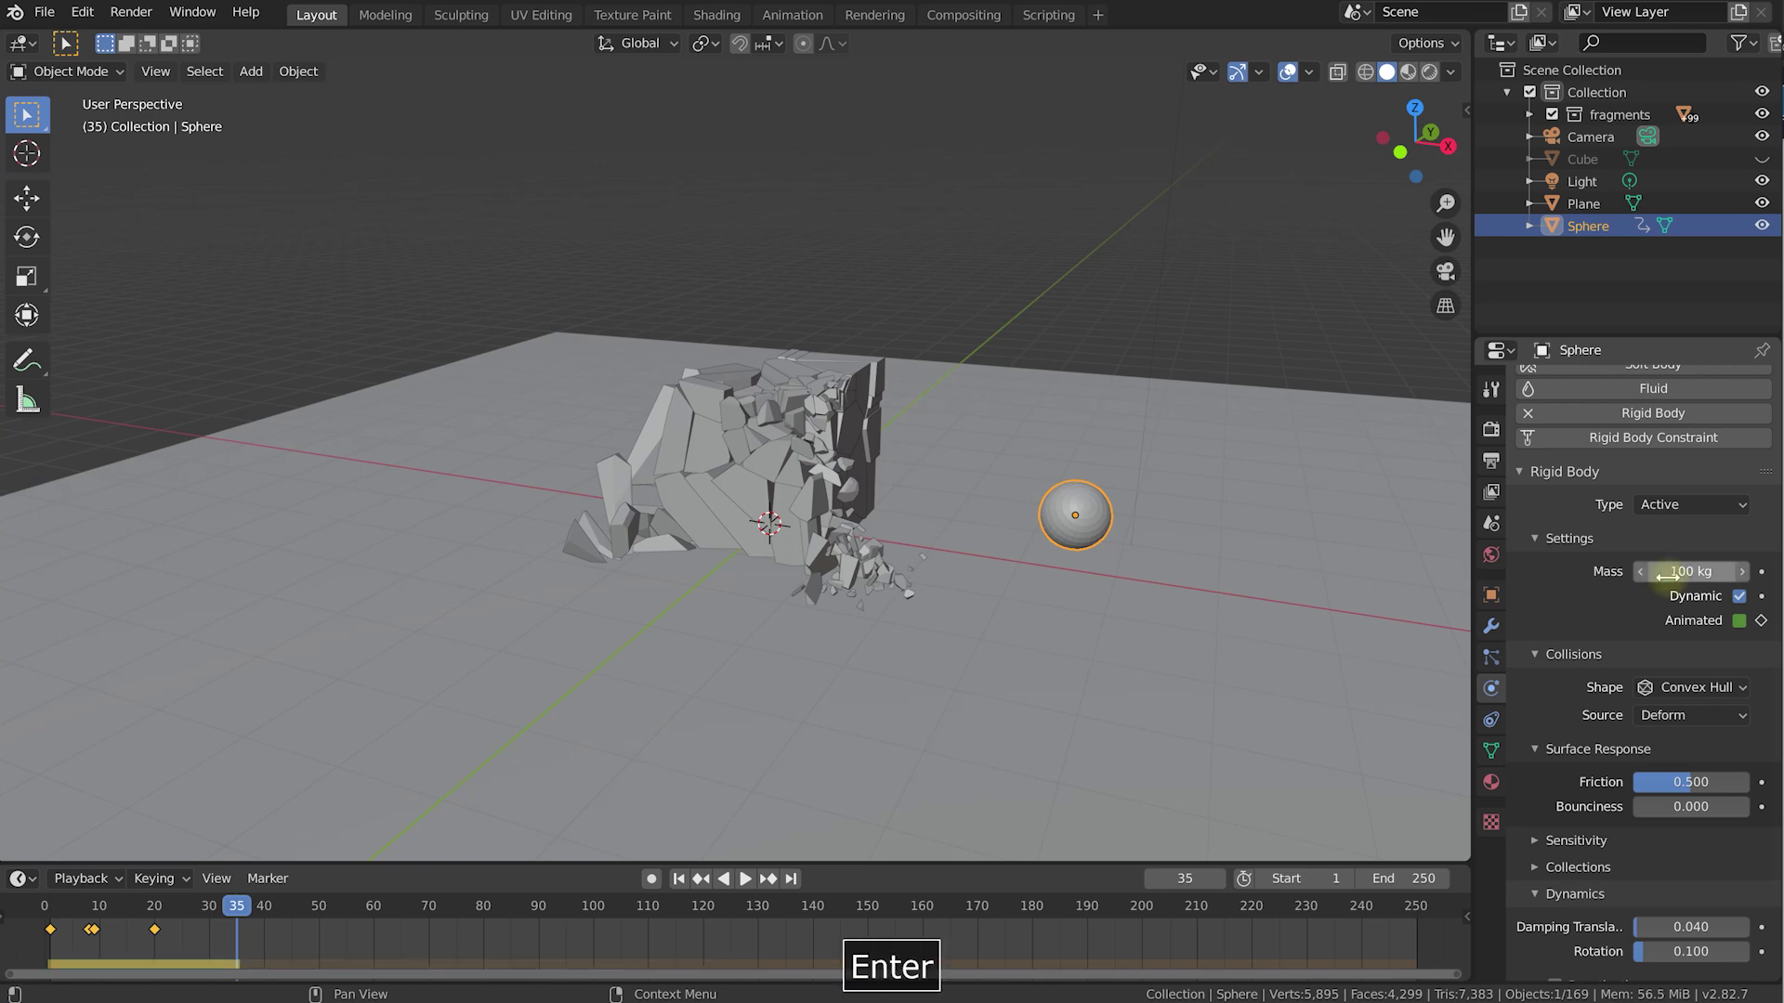
key(shift+Left)
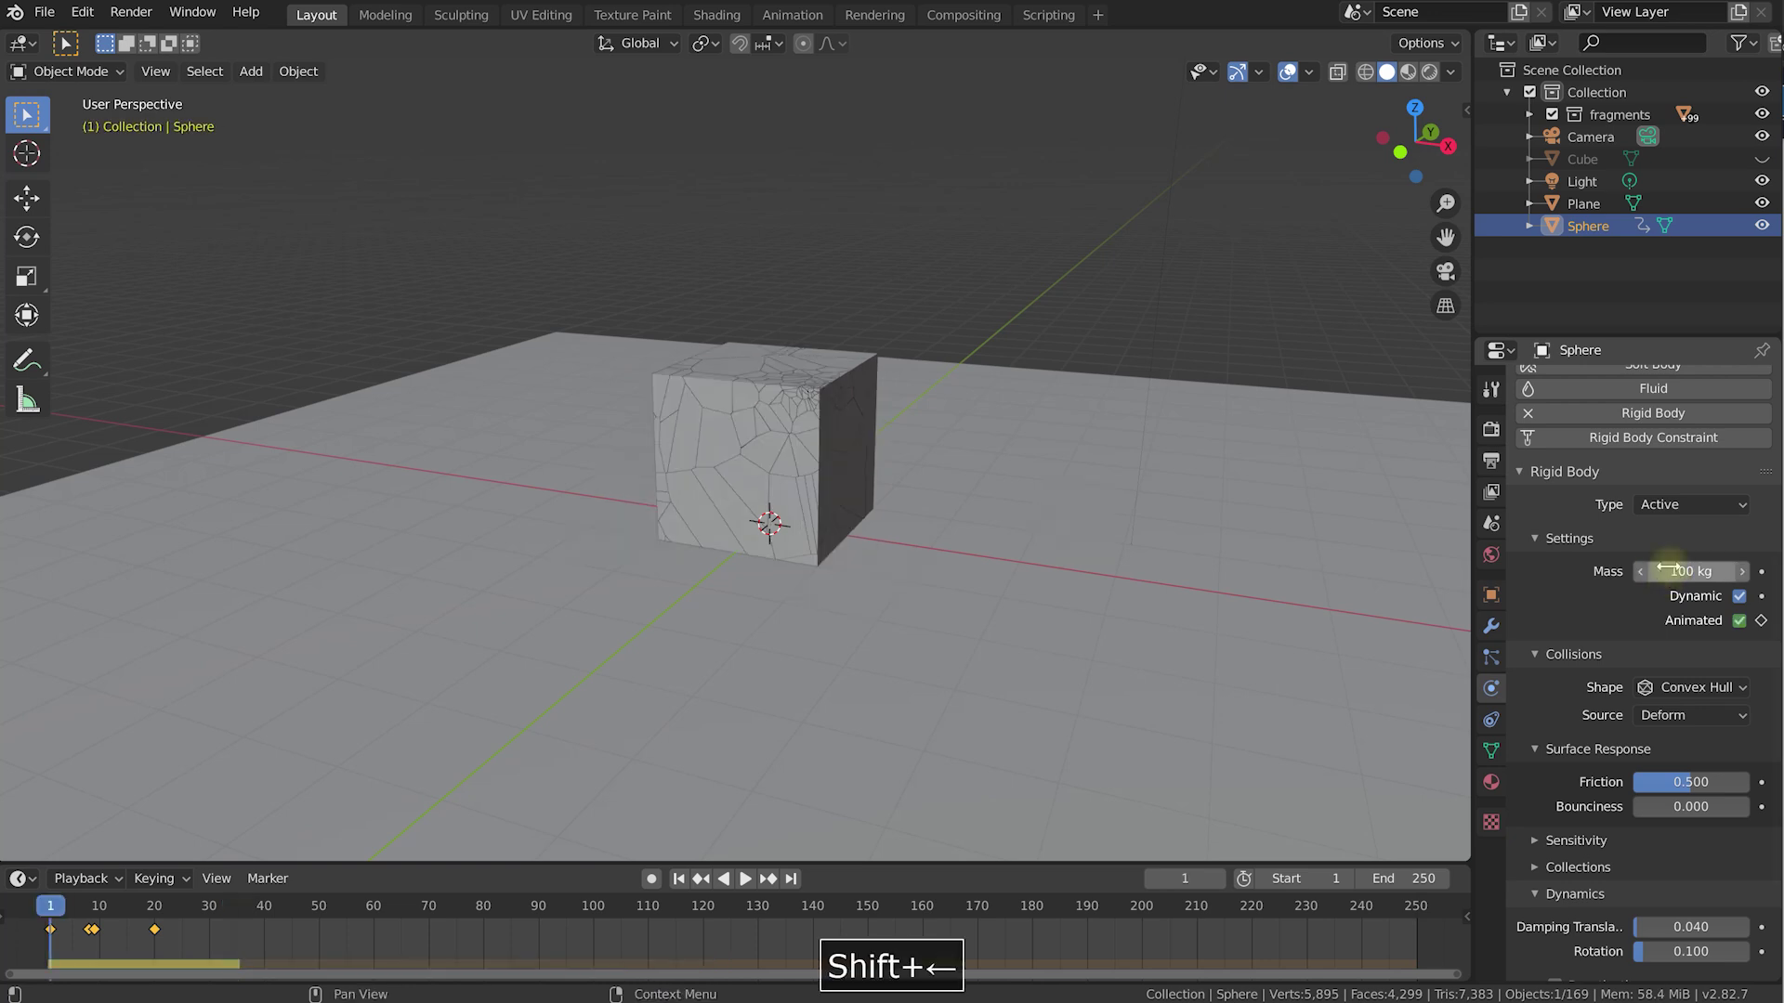
middle_drag(1096, 488, 929, 520)
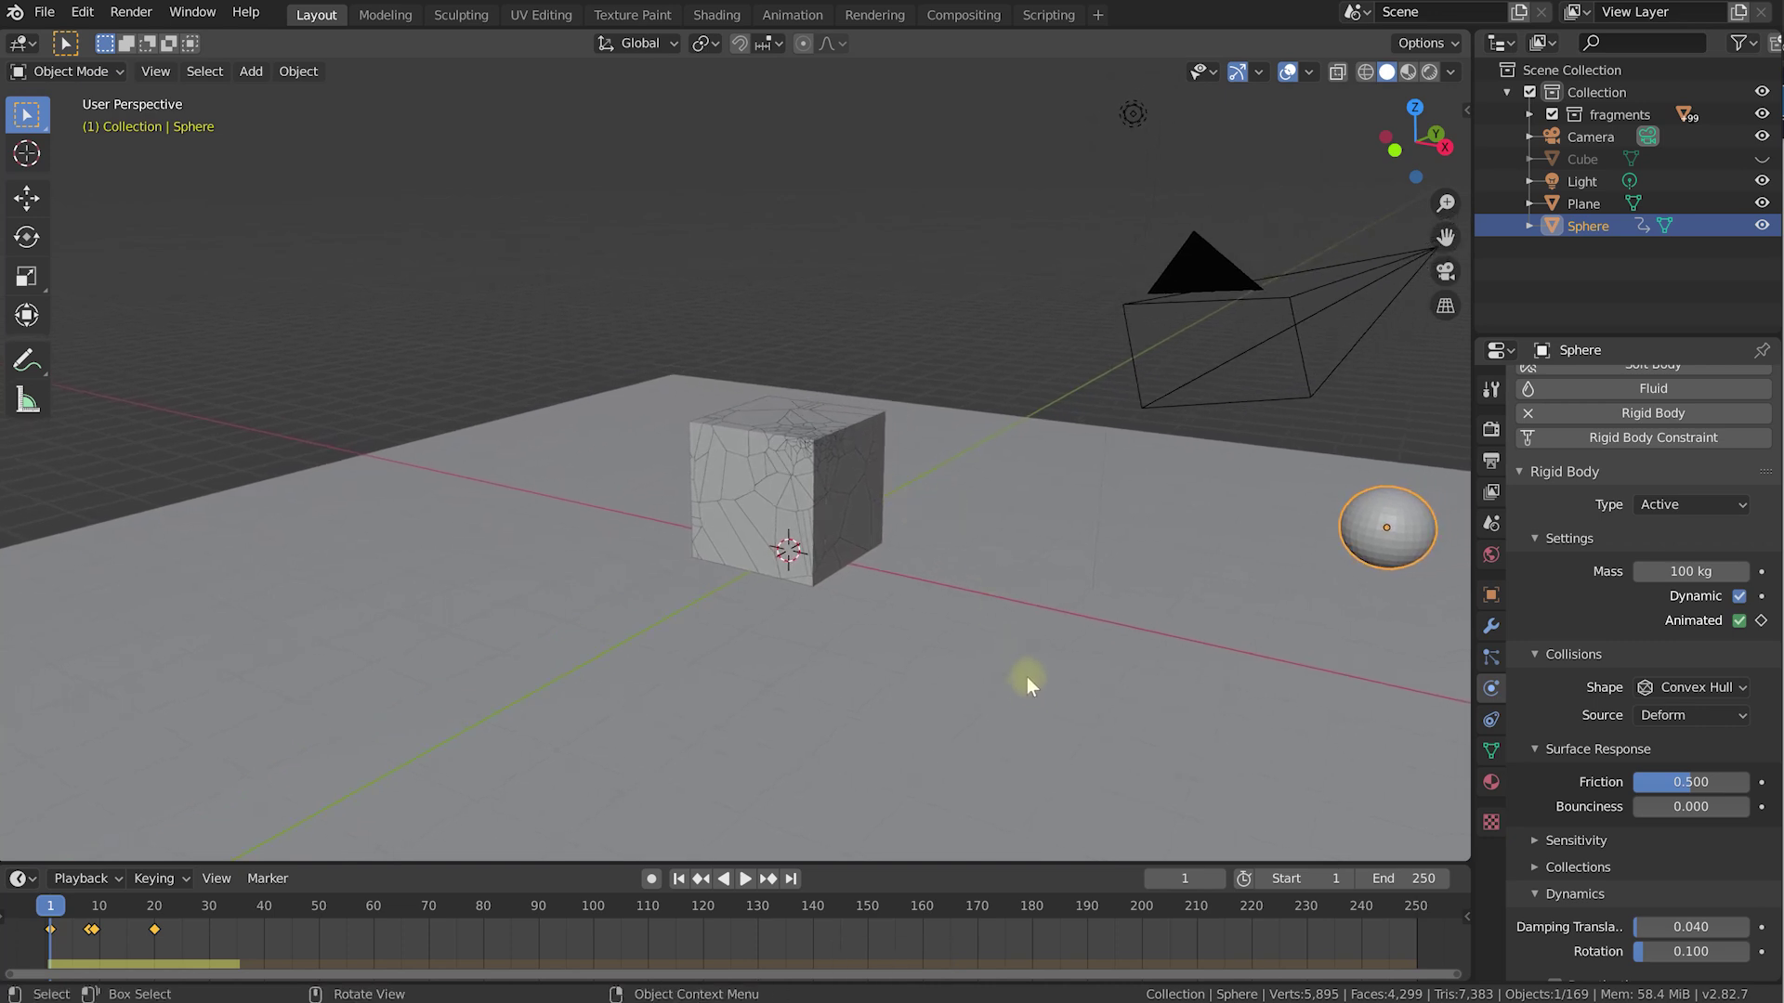
key(space)
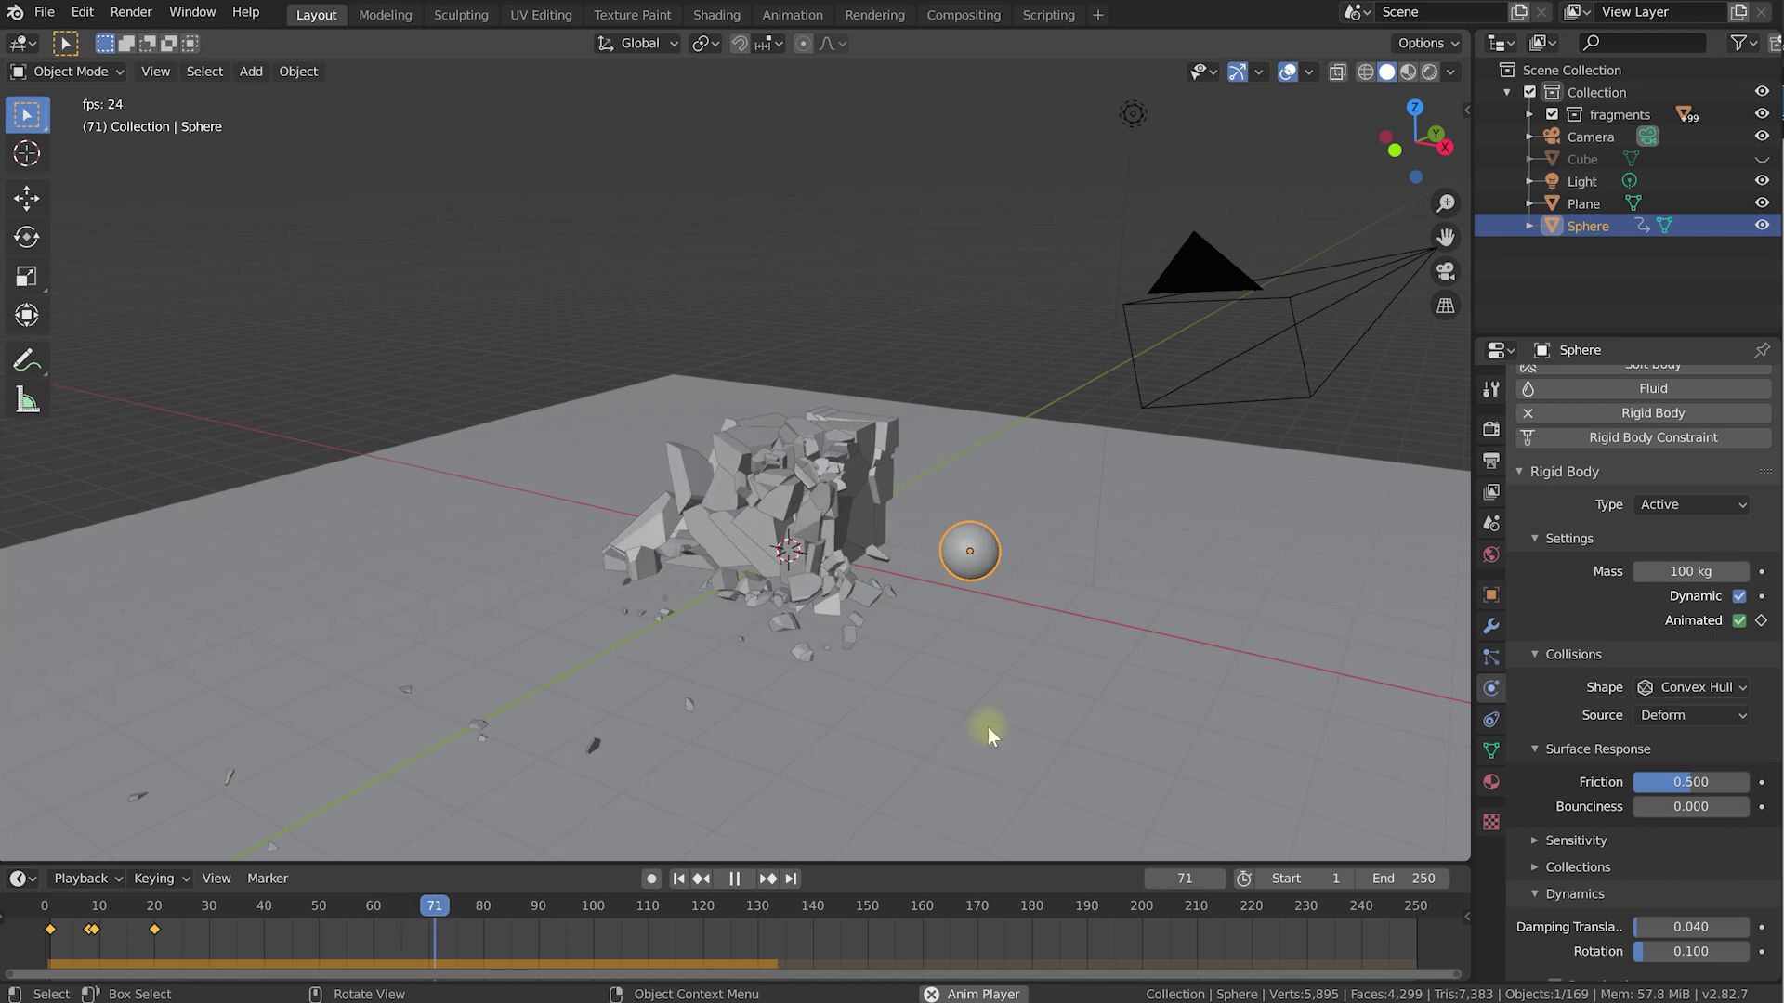
key(space)
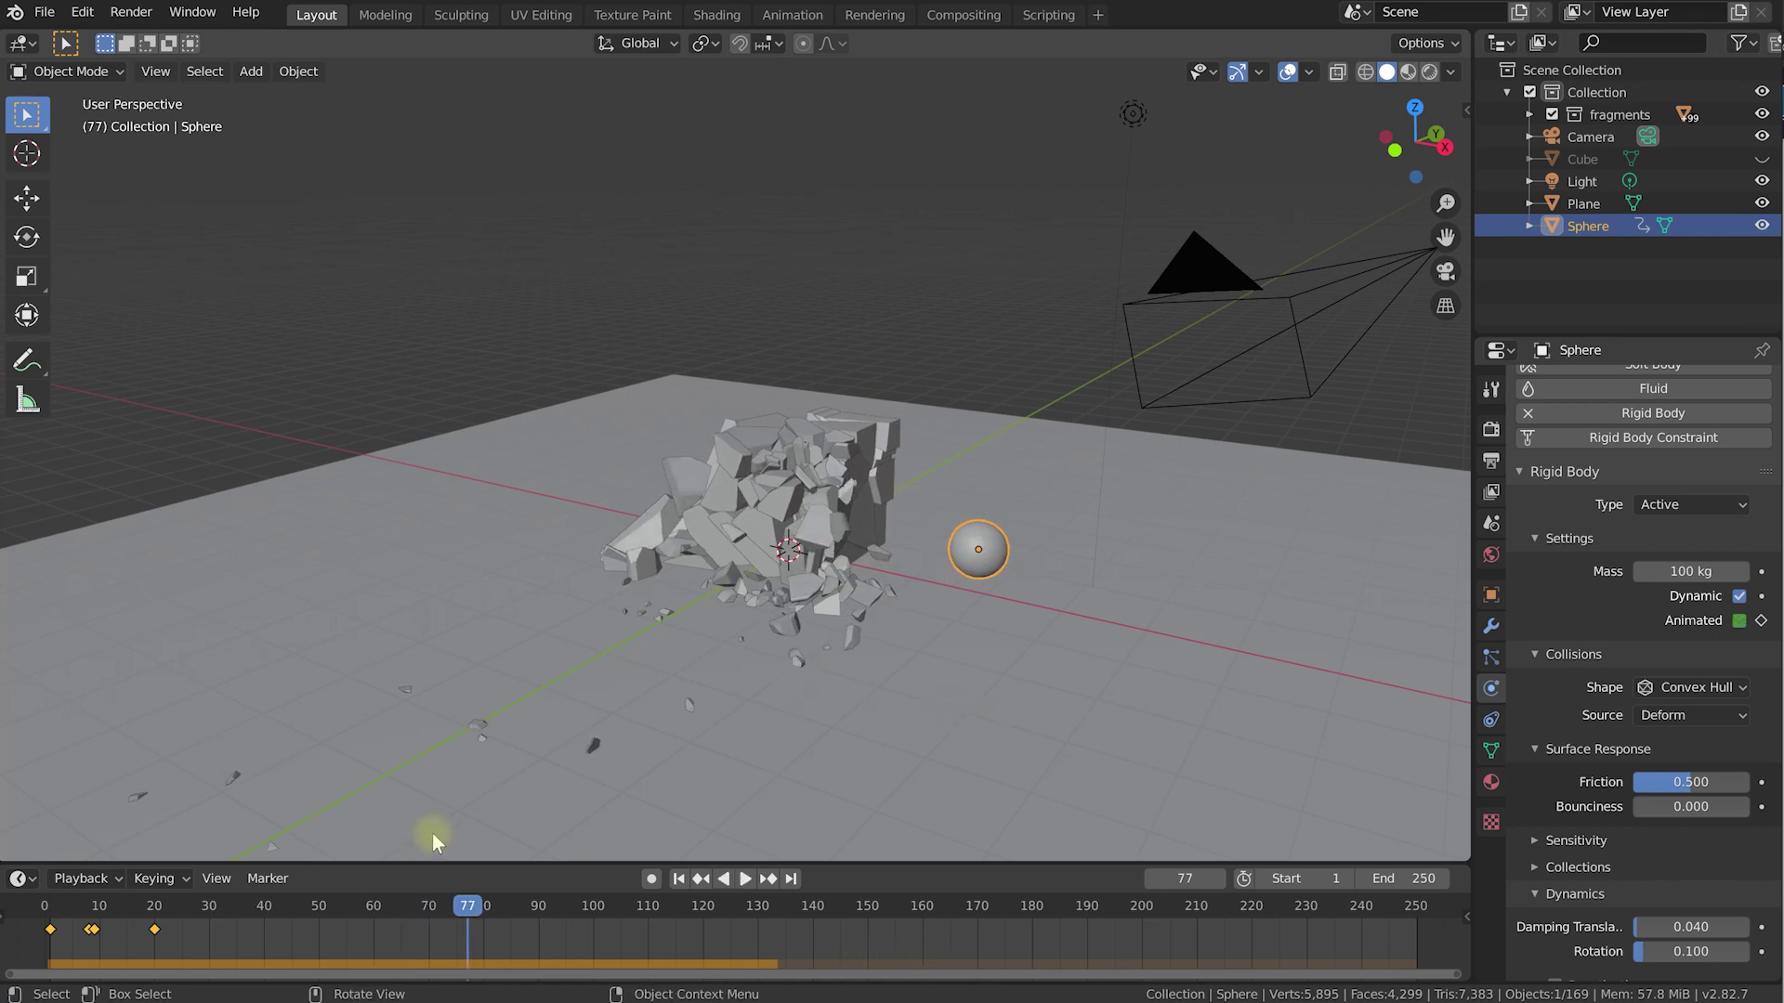
drag(455, 914, 106, 934)
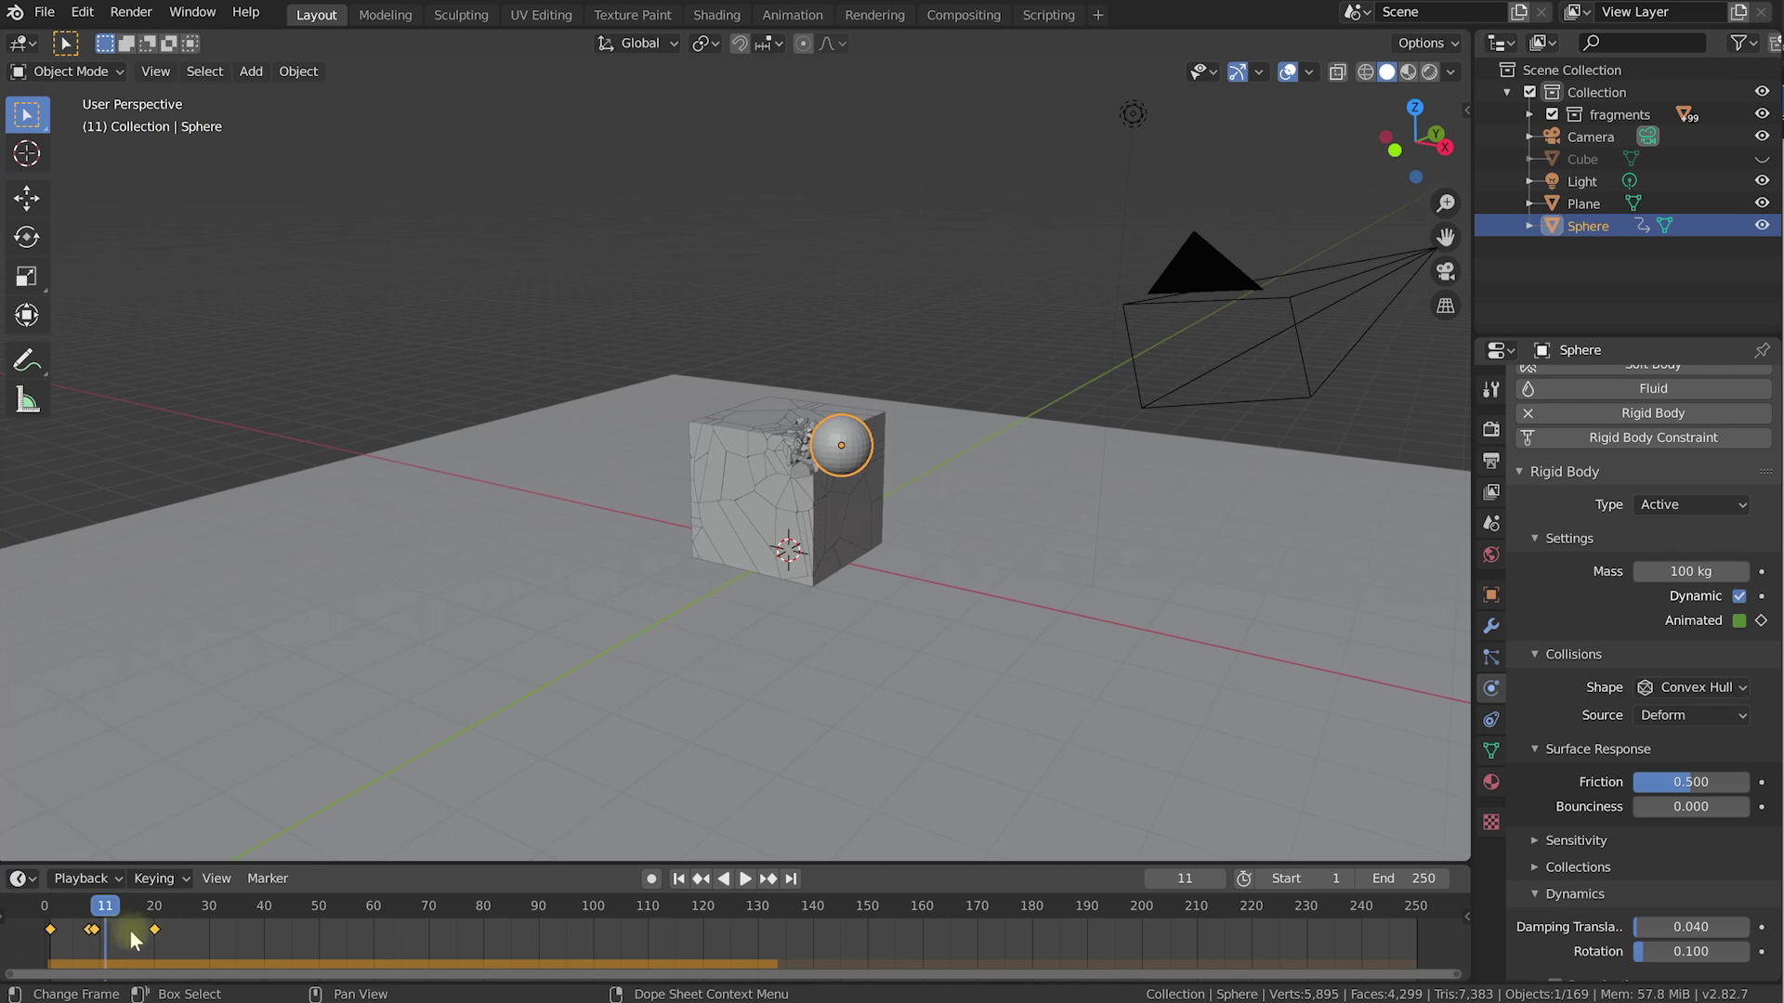
Move the sphere's final location keyframe from frame 20 to frame 16 and scrub back to check the faster motion.
click(155, 929)
drag(153, 929, 132, 929)
click(131, 929)
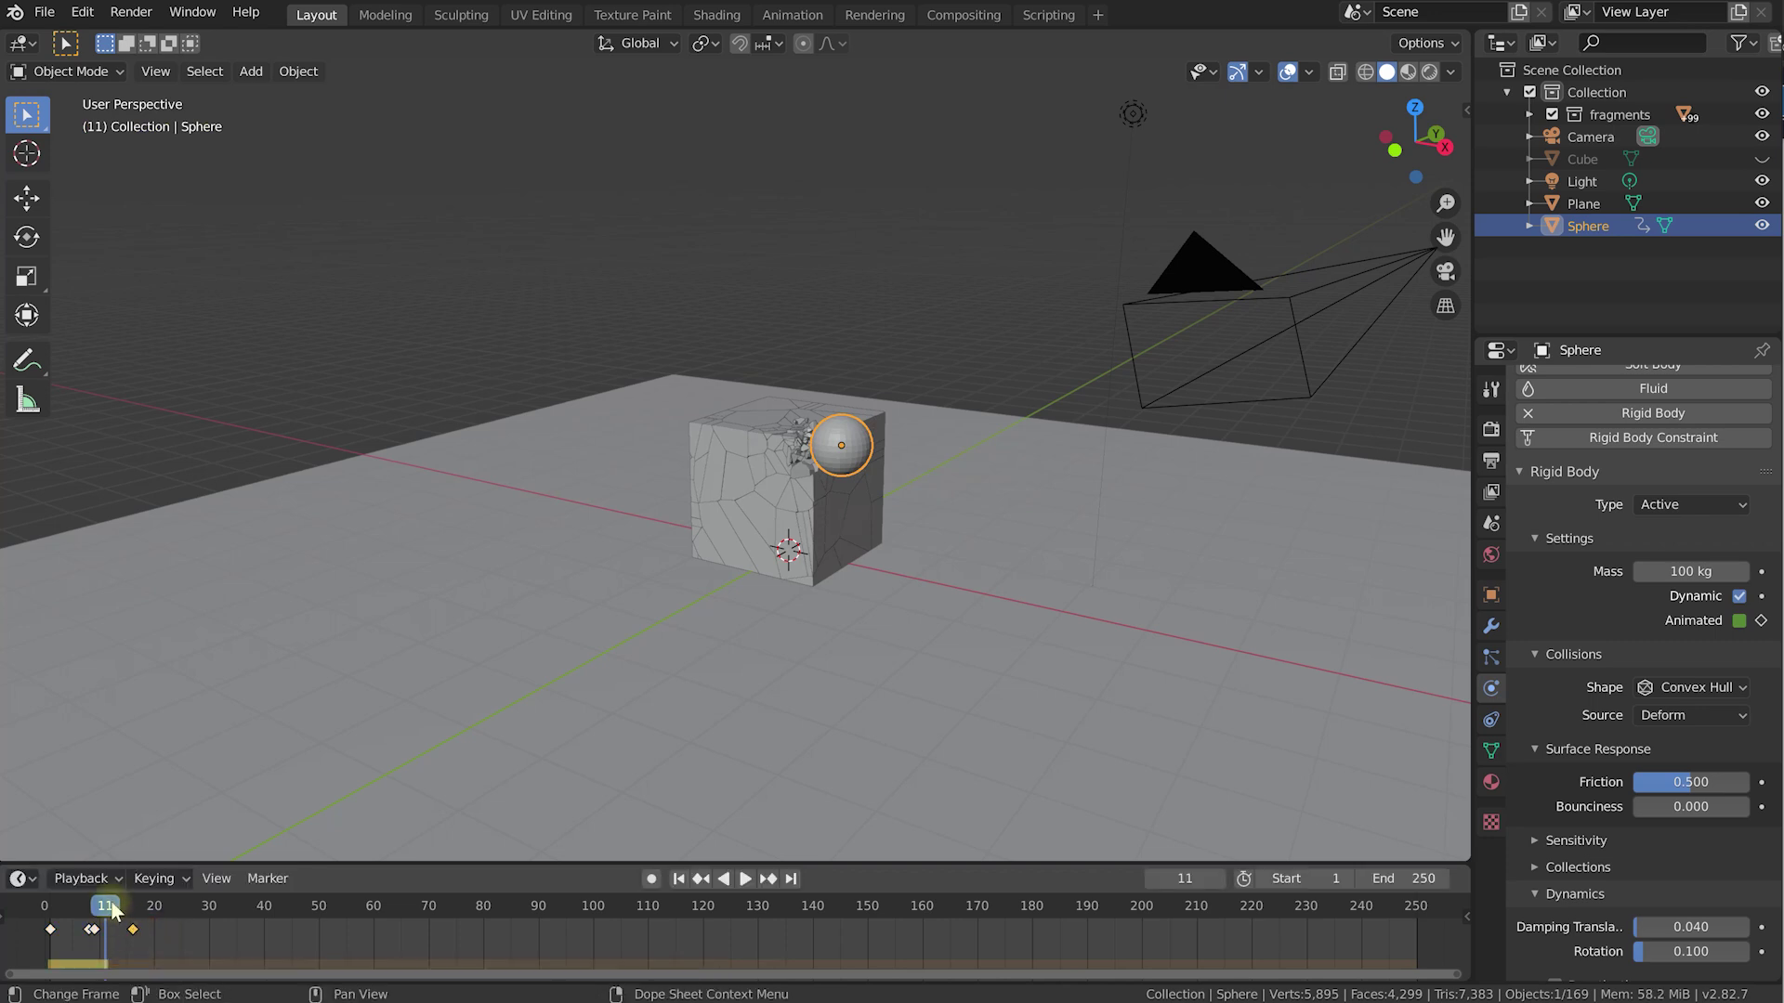
key(space)
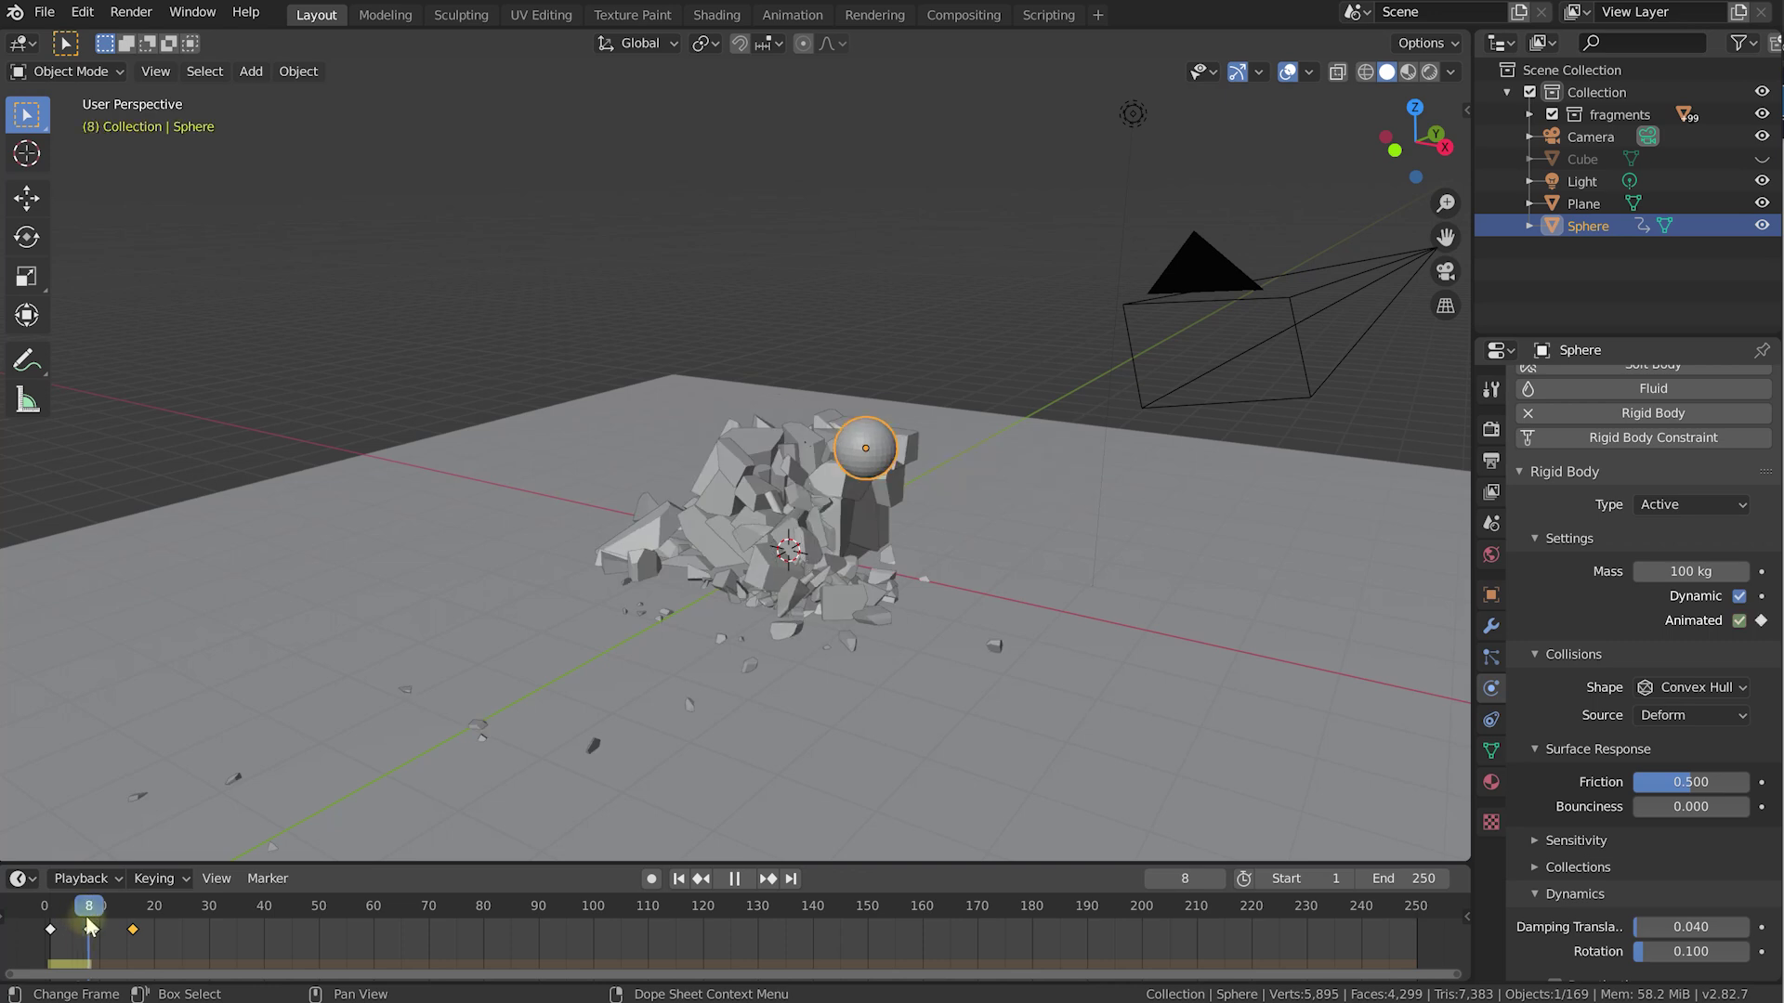
Shift the sphere's two Animated keyframes to frames 7 and 8 and replay the simulation from frame 1.
middle_drag(709, 549, 350, 701)
drag(1457, 974, 349, 933)
key(g)
click(331, 932)
key(space)
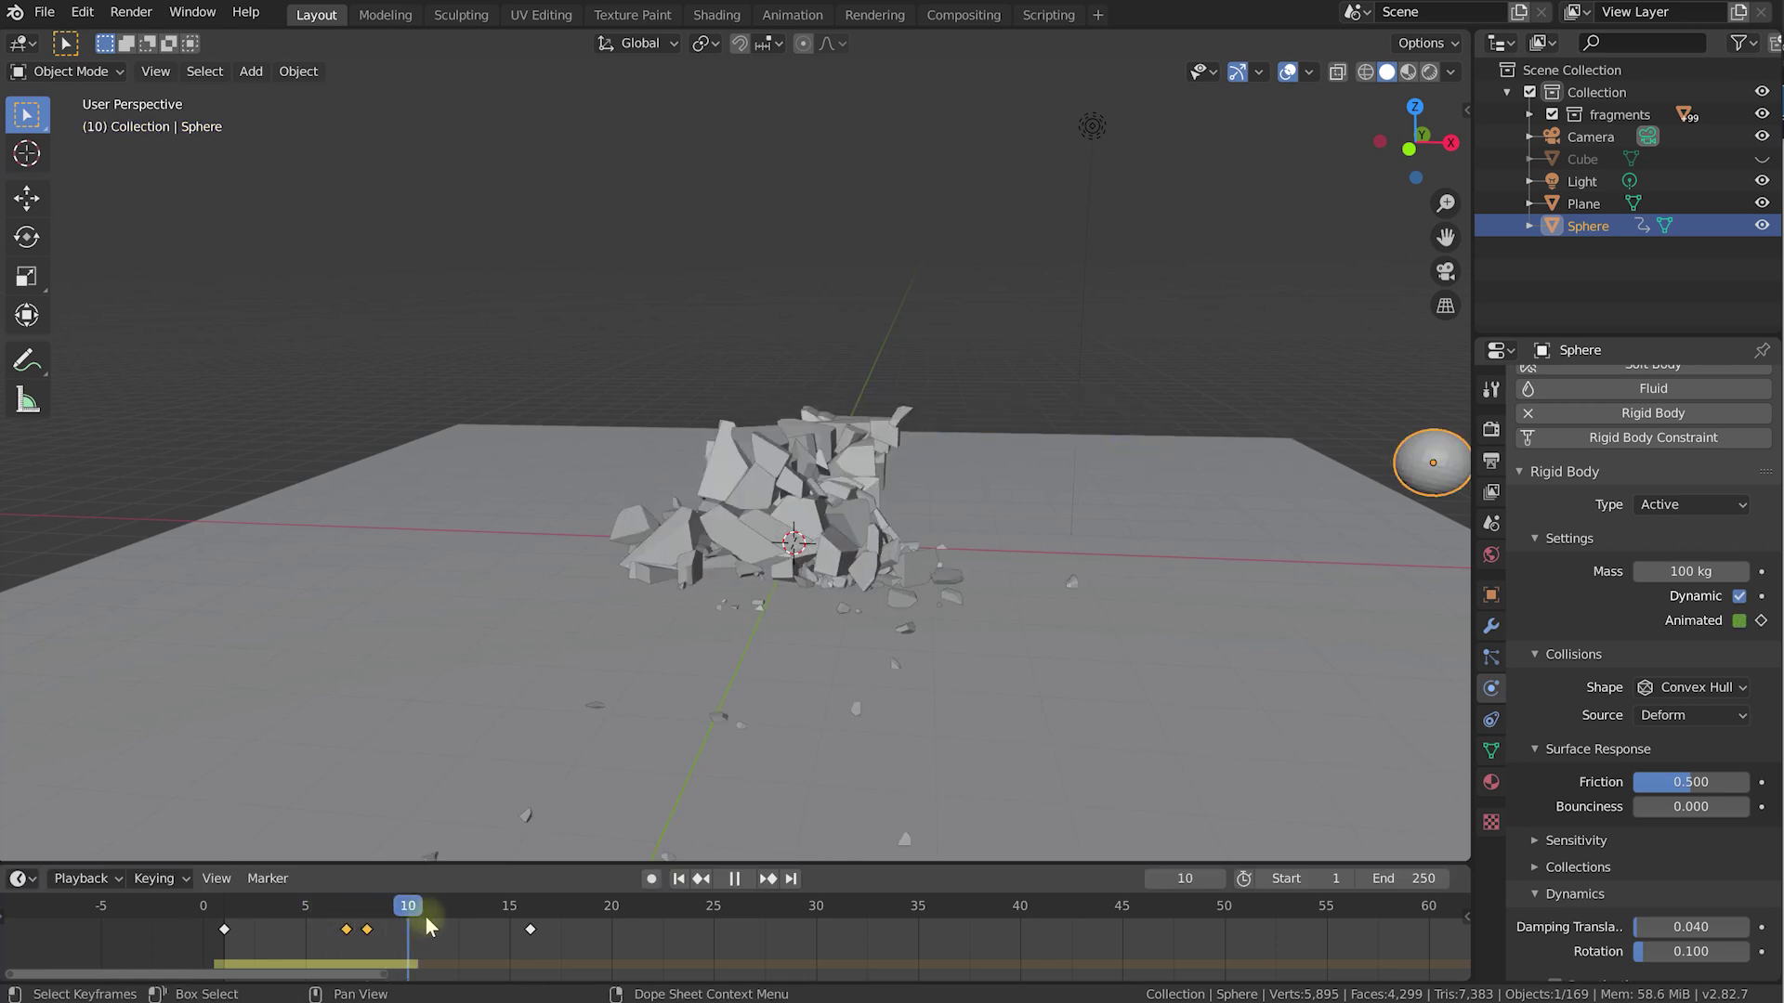
click(275, 910)
click(226, 919)
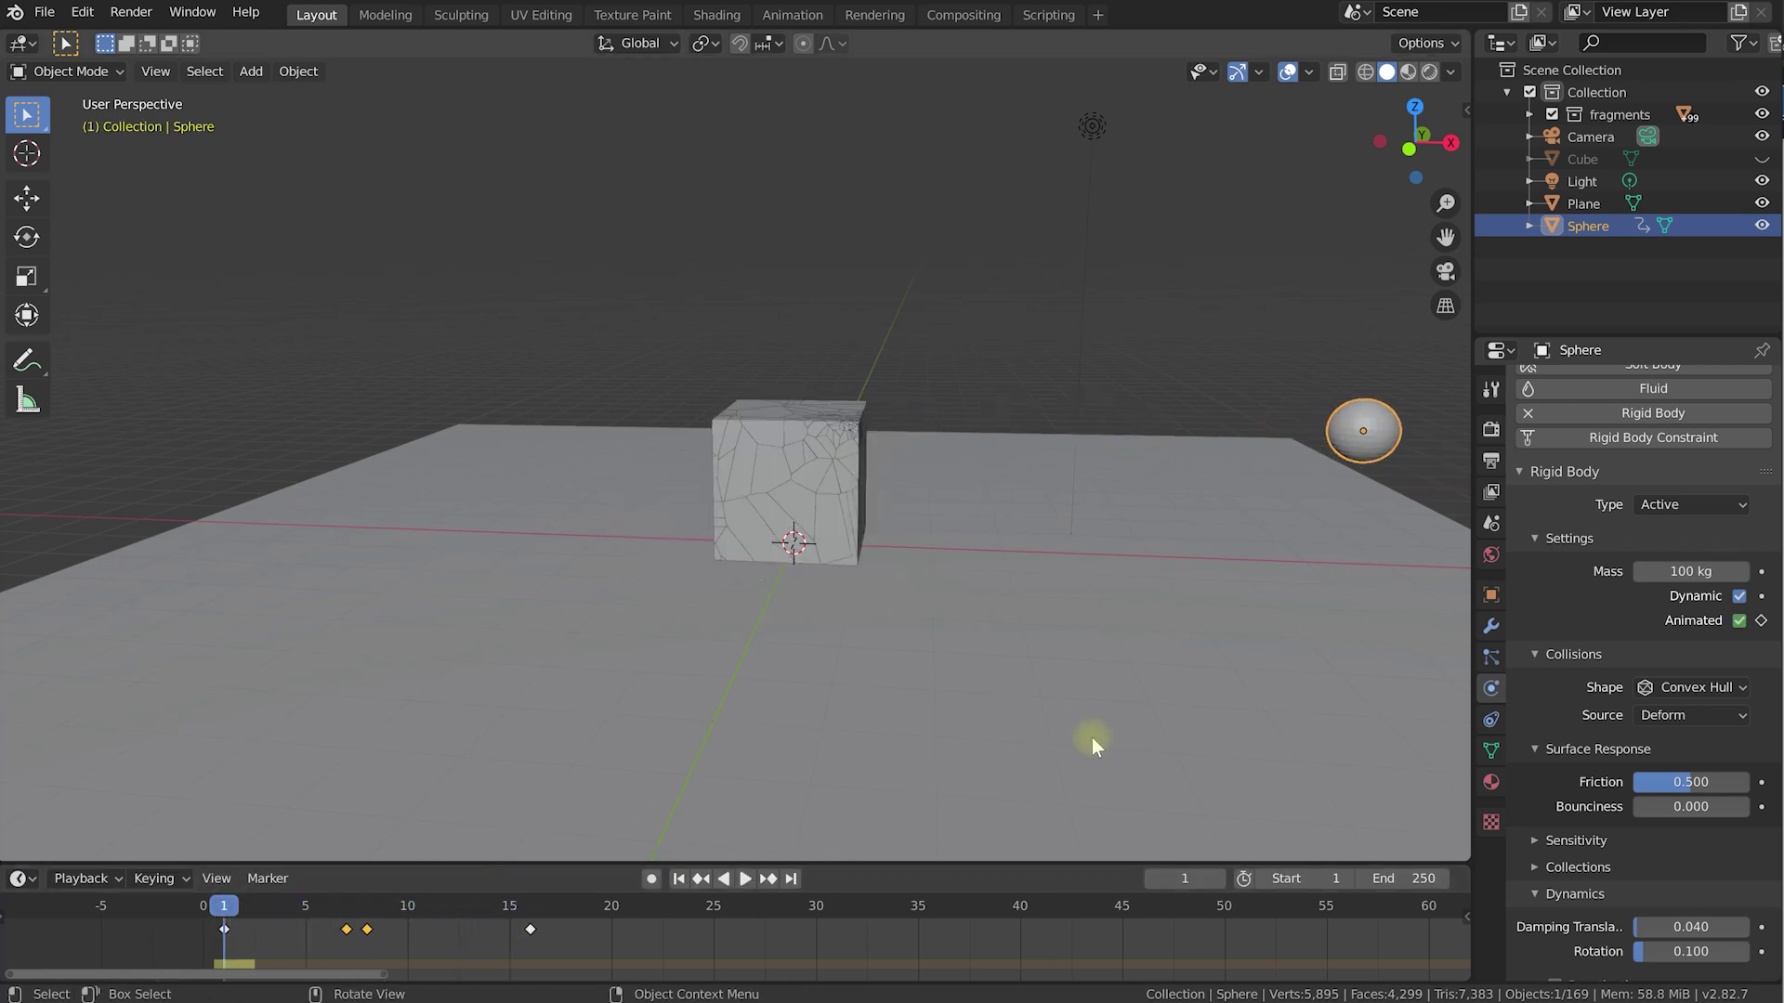
key(space)
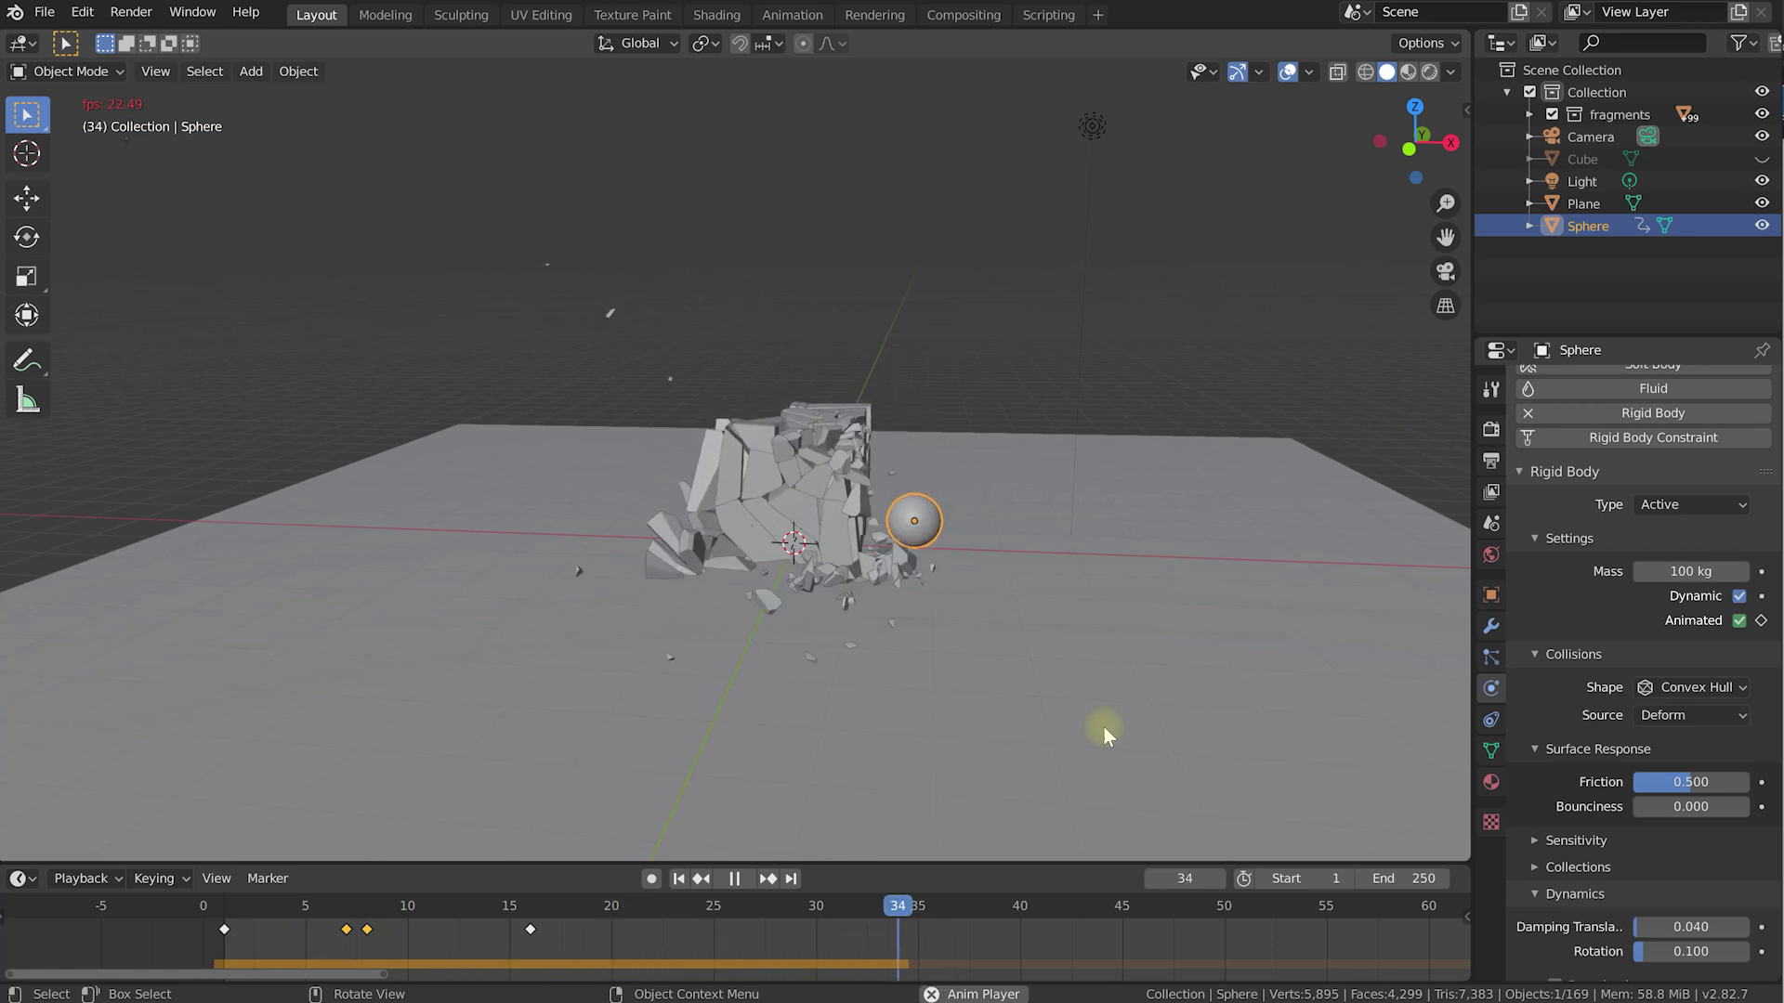
key(shift+Left)
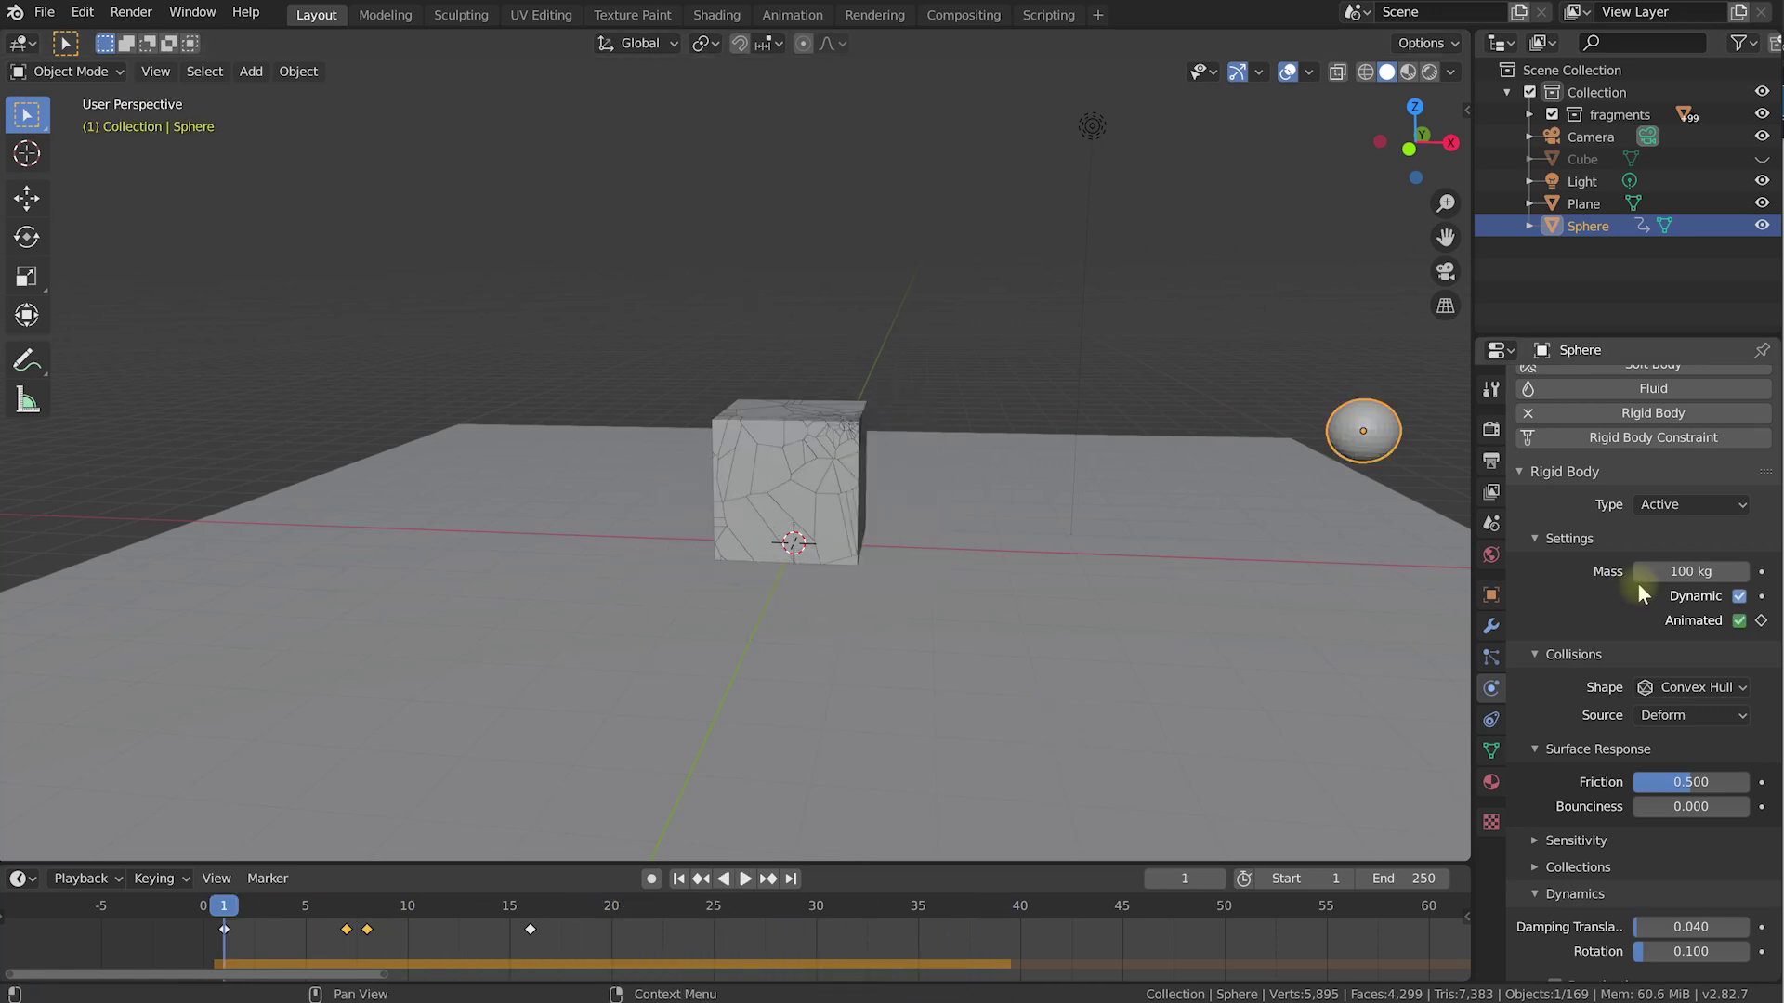
Set the sphere's mass to 1000 kg and replay the simulation from frame 1.
text(0)
key(Return)
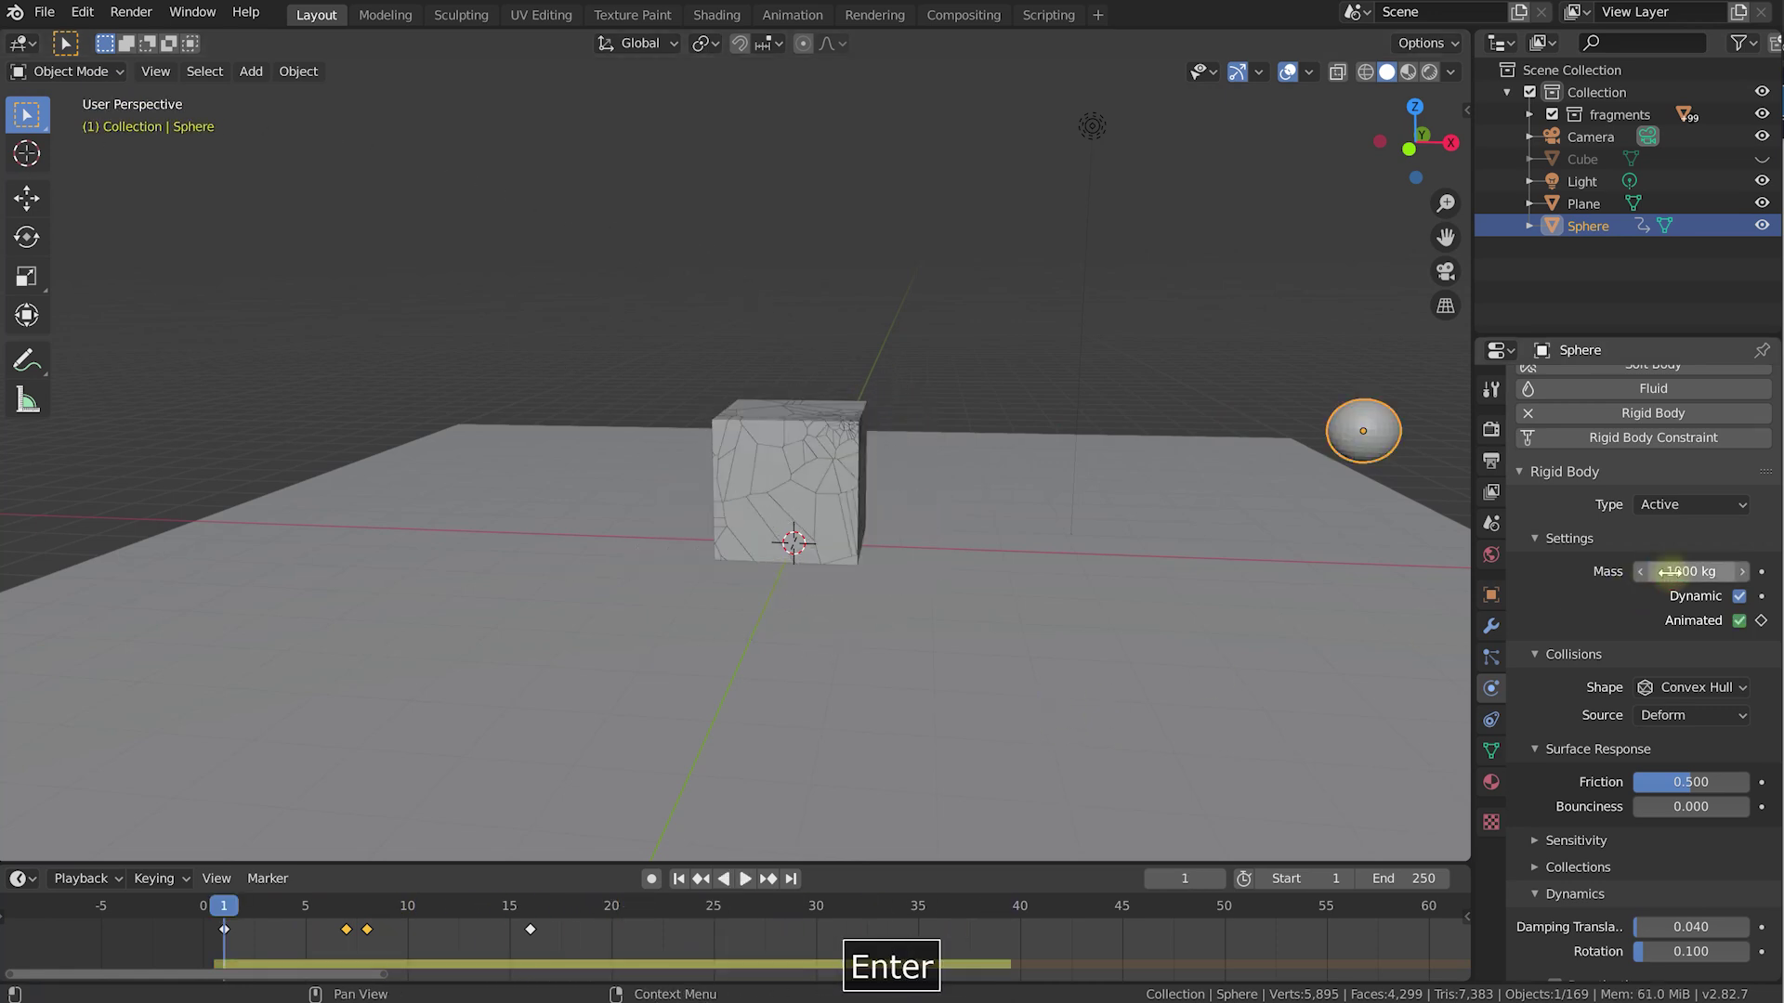
key(space)
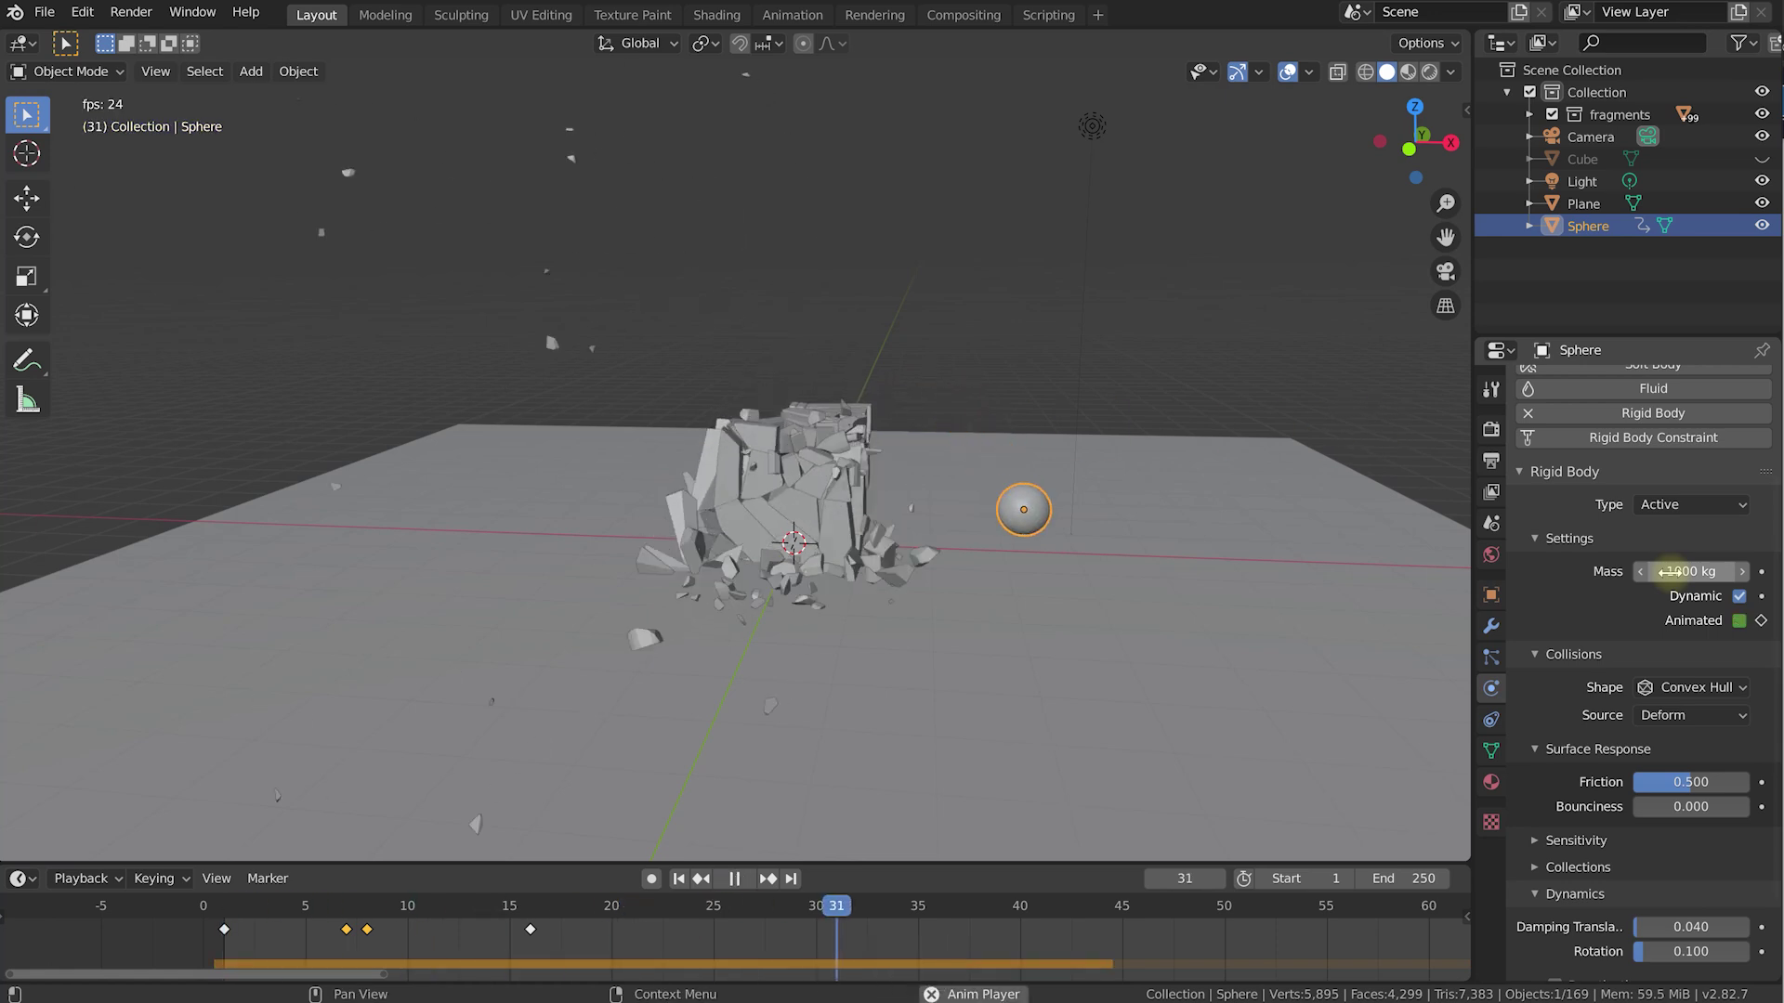
key(shift+Left)
Move the sphere's final location keyframe to frame 13 and its two Animated keyframes to frames 6 and 7.
drag(530, 929, 468, 929)
key(space)
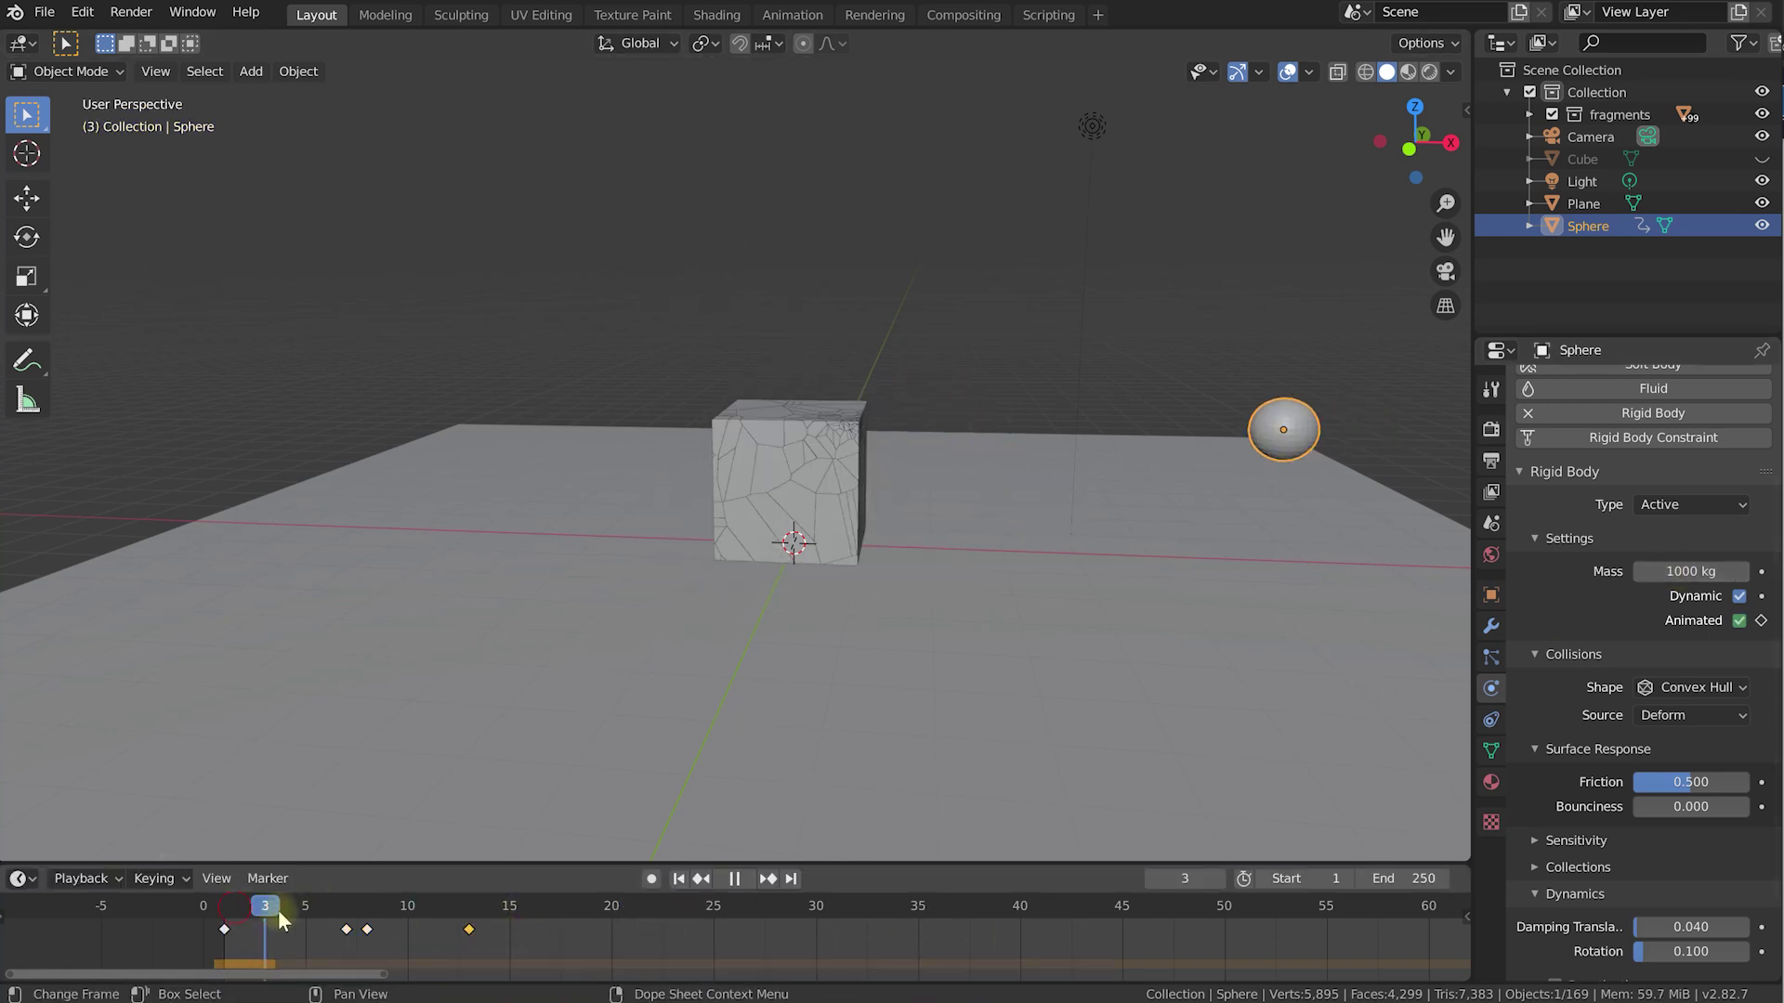
key(Escape)
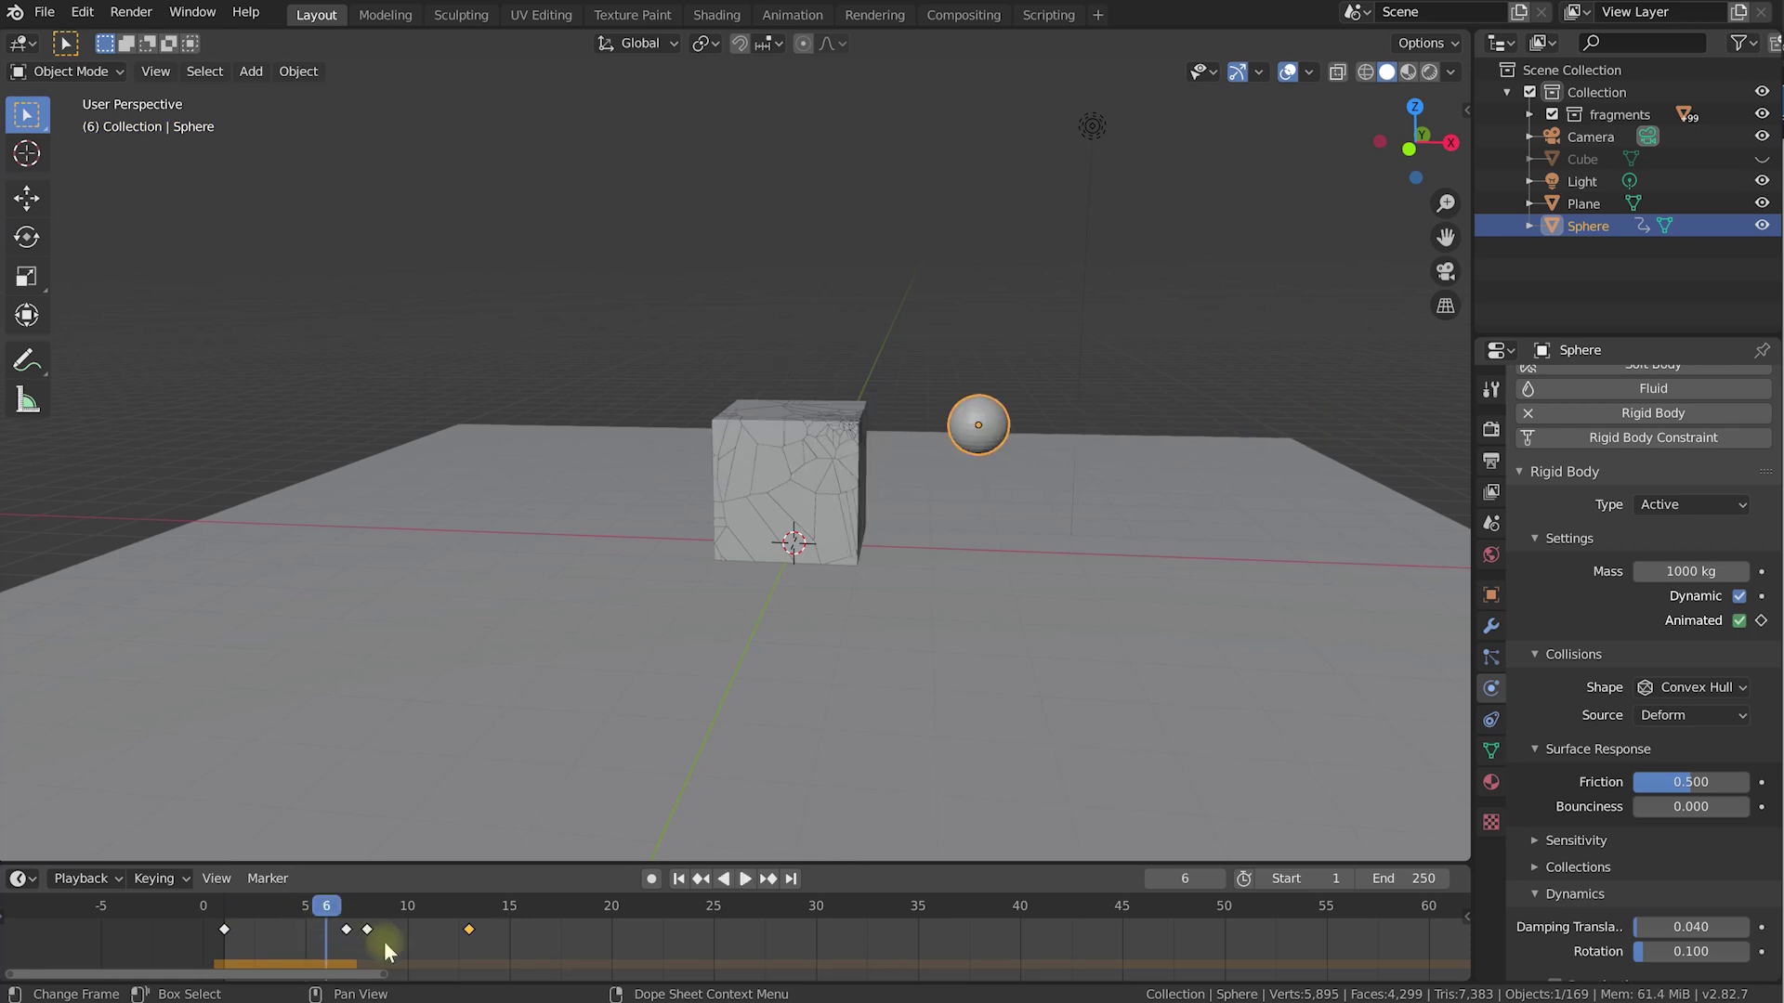
key(g)
drag(337, 933, 230, 918)
click(315, 927)
Play the simulation again and replay it from frame 1 in a closer view of the cube.
key(space)
key(space)
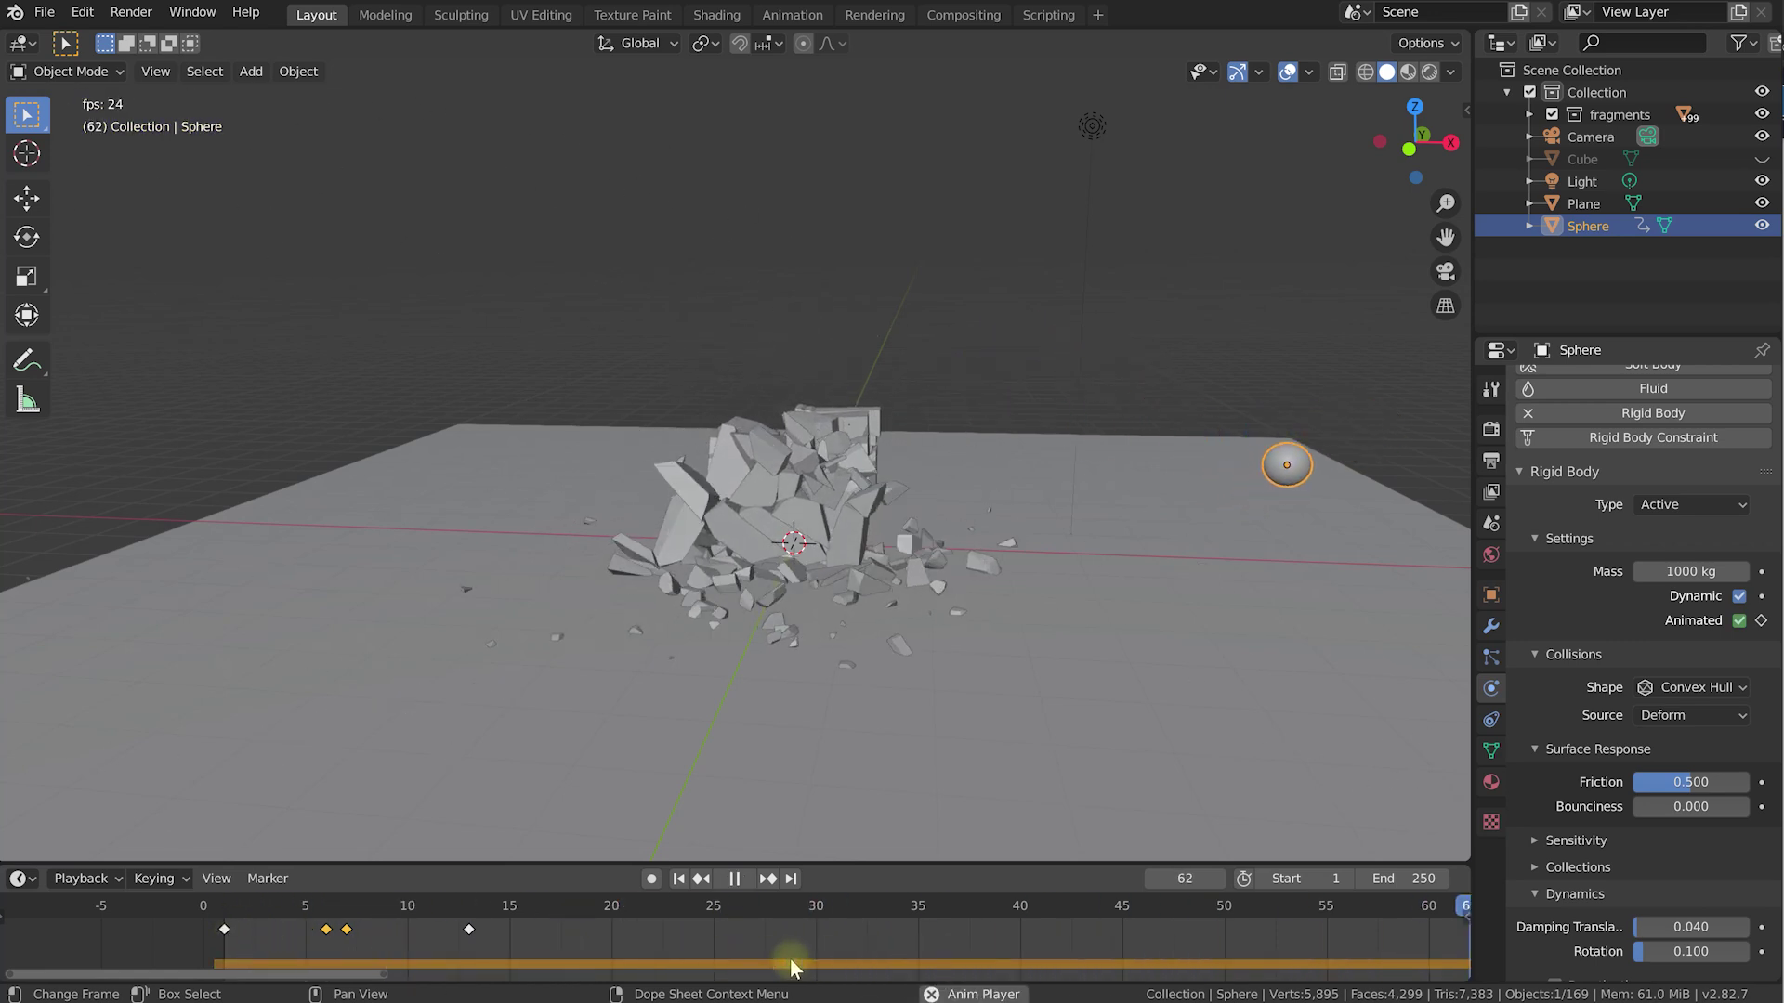
middle_drag(1000, 549, 1089, 502)
key(shift+Left)
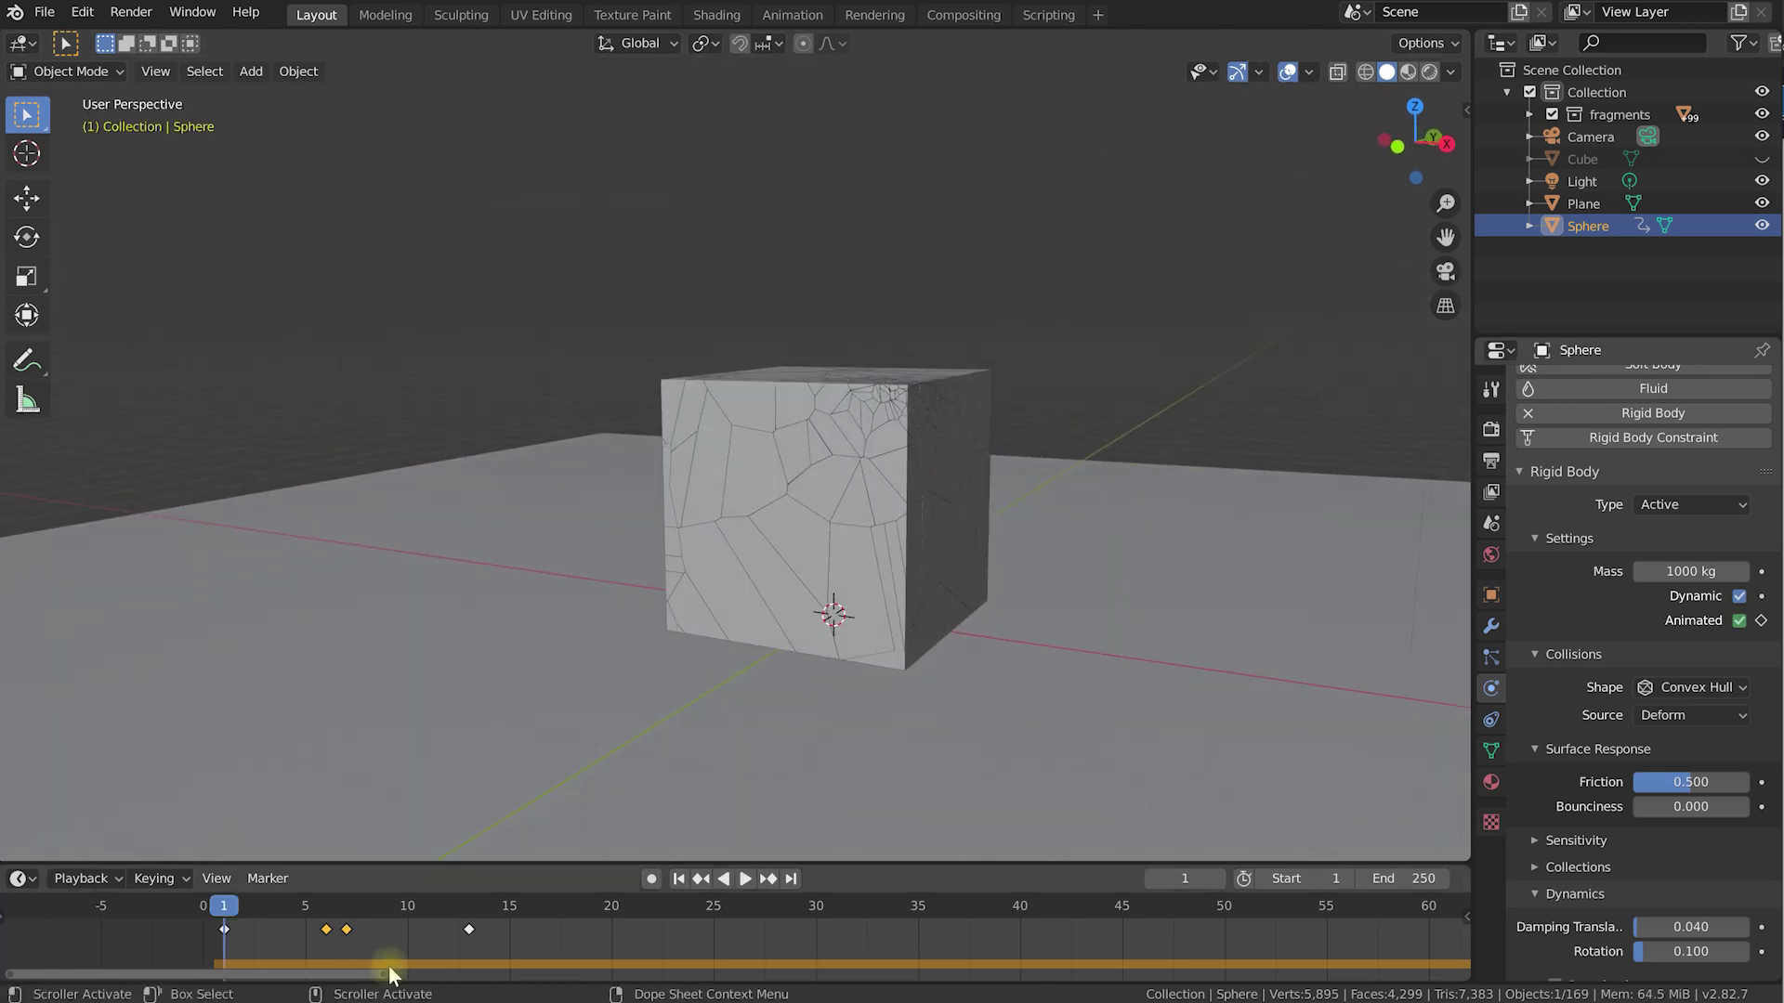
scroll(390, 966, down, 5)
key(space)
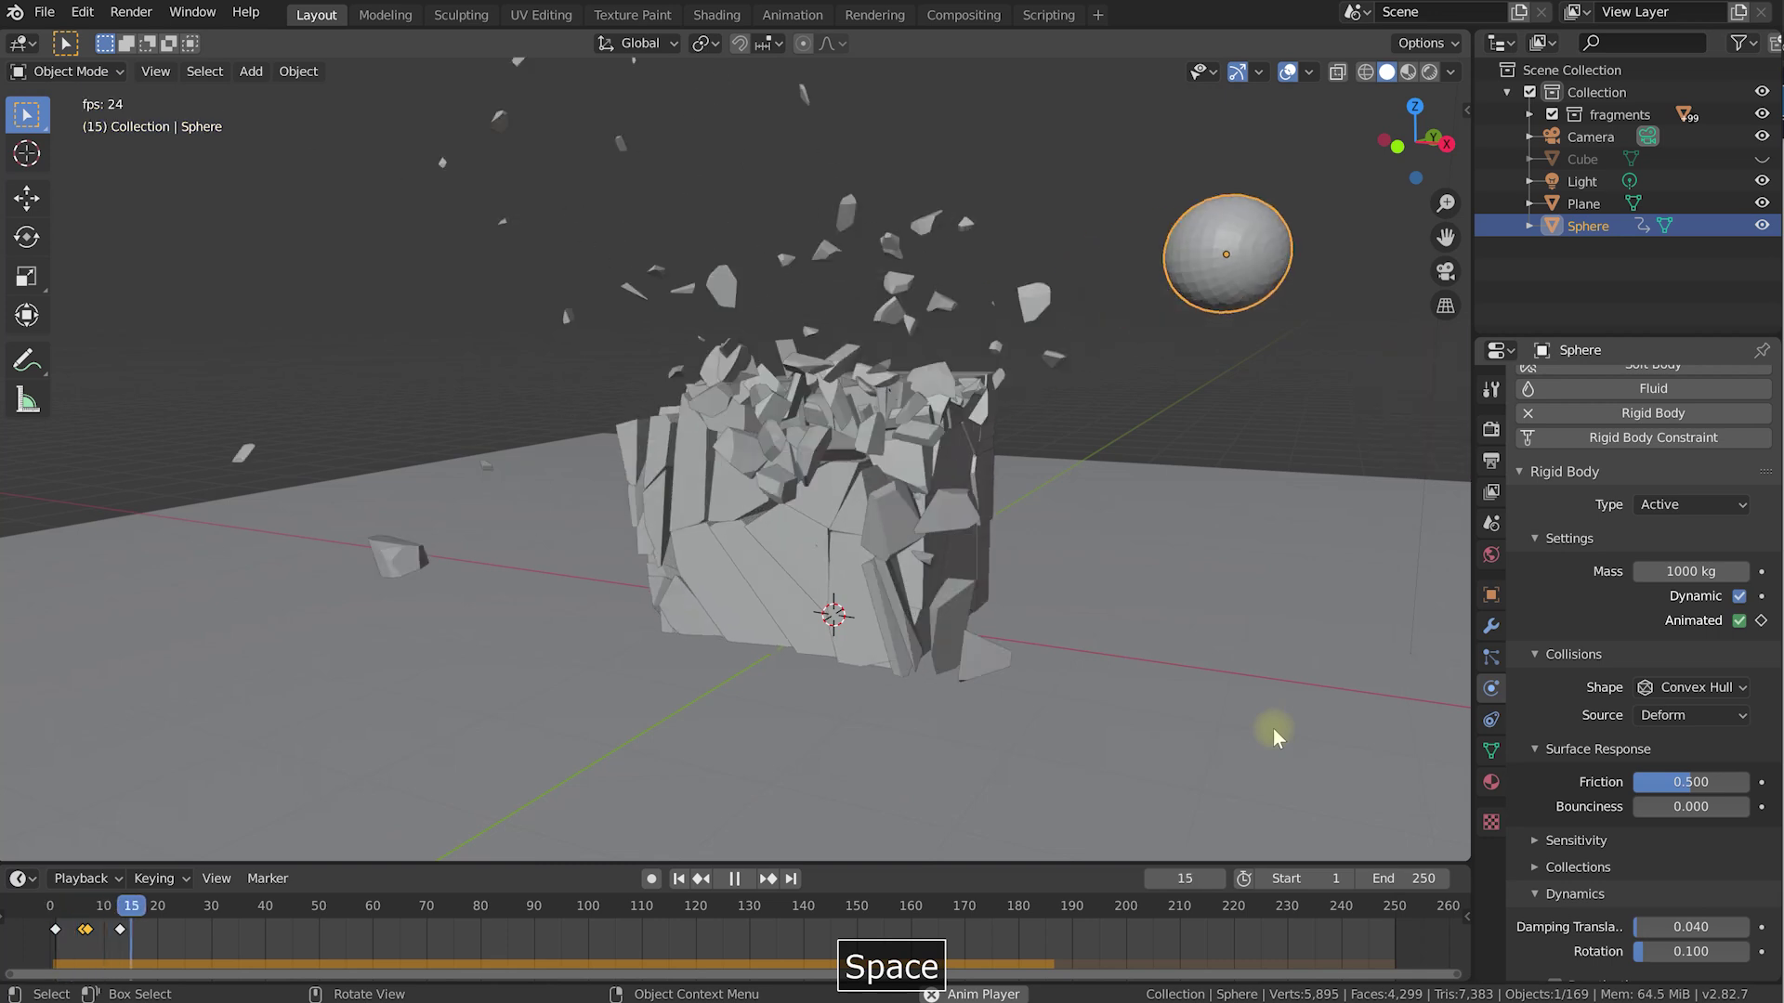